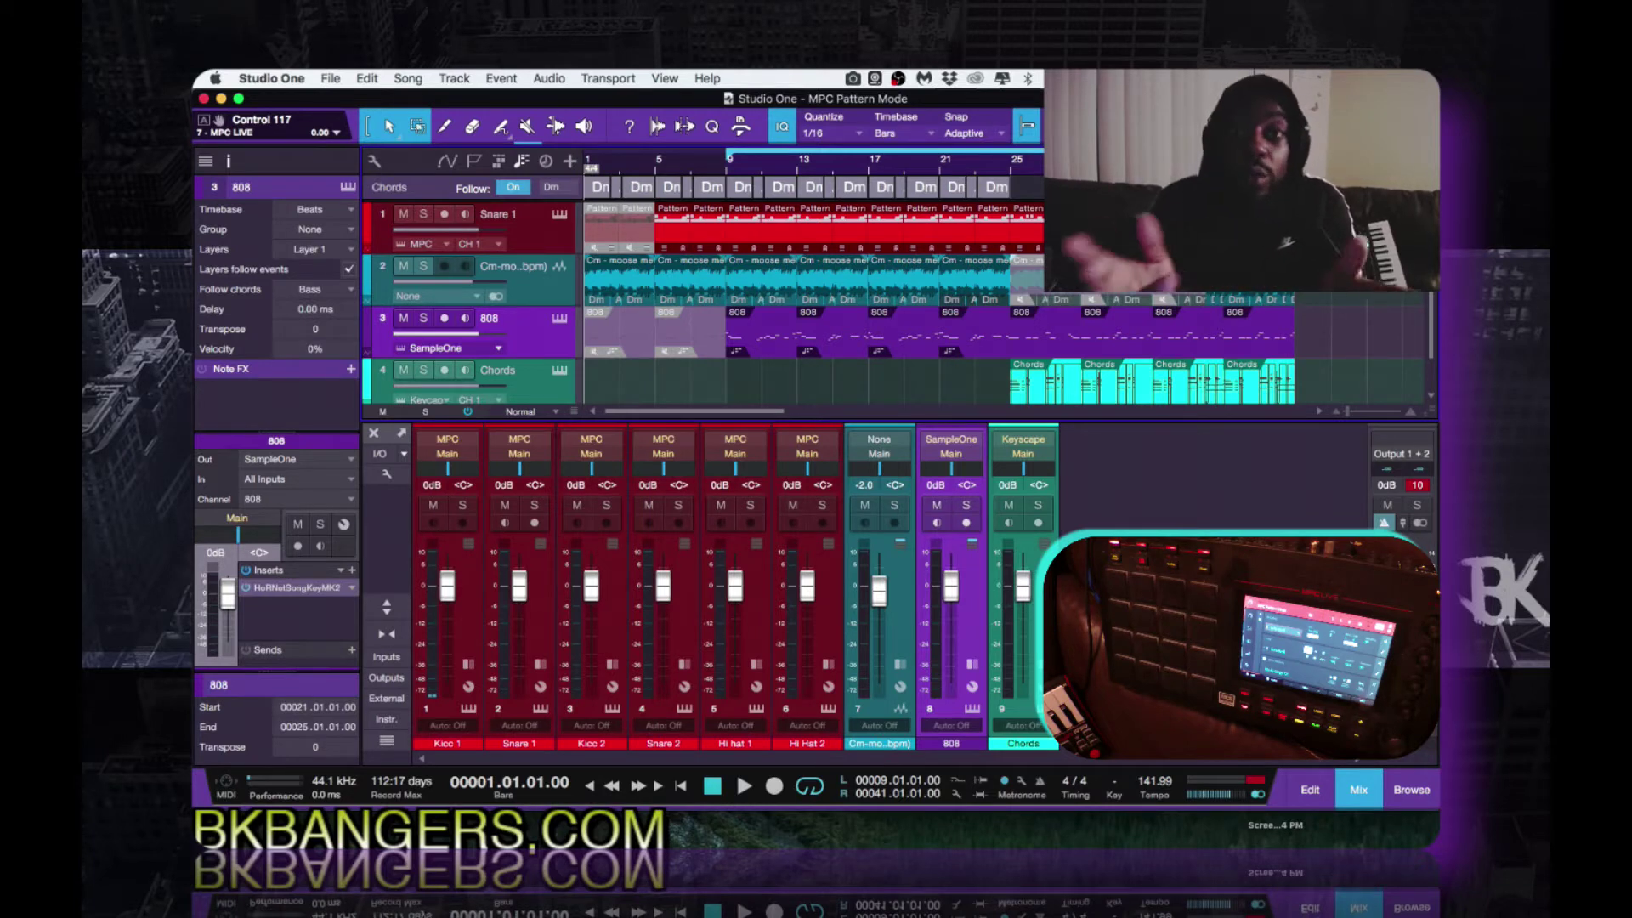
Step: Hide the mixer and play through the arrangement to hear the drums, sample and 808, stopping playback at the end
{"action": "left_click", "coordinate": [1358, 802]}
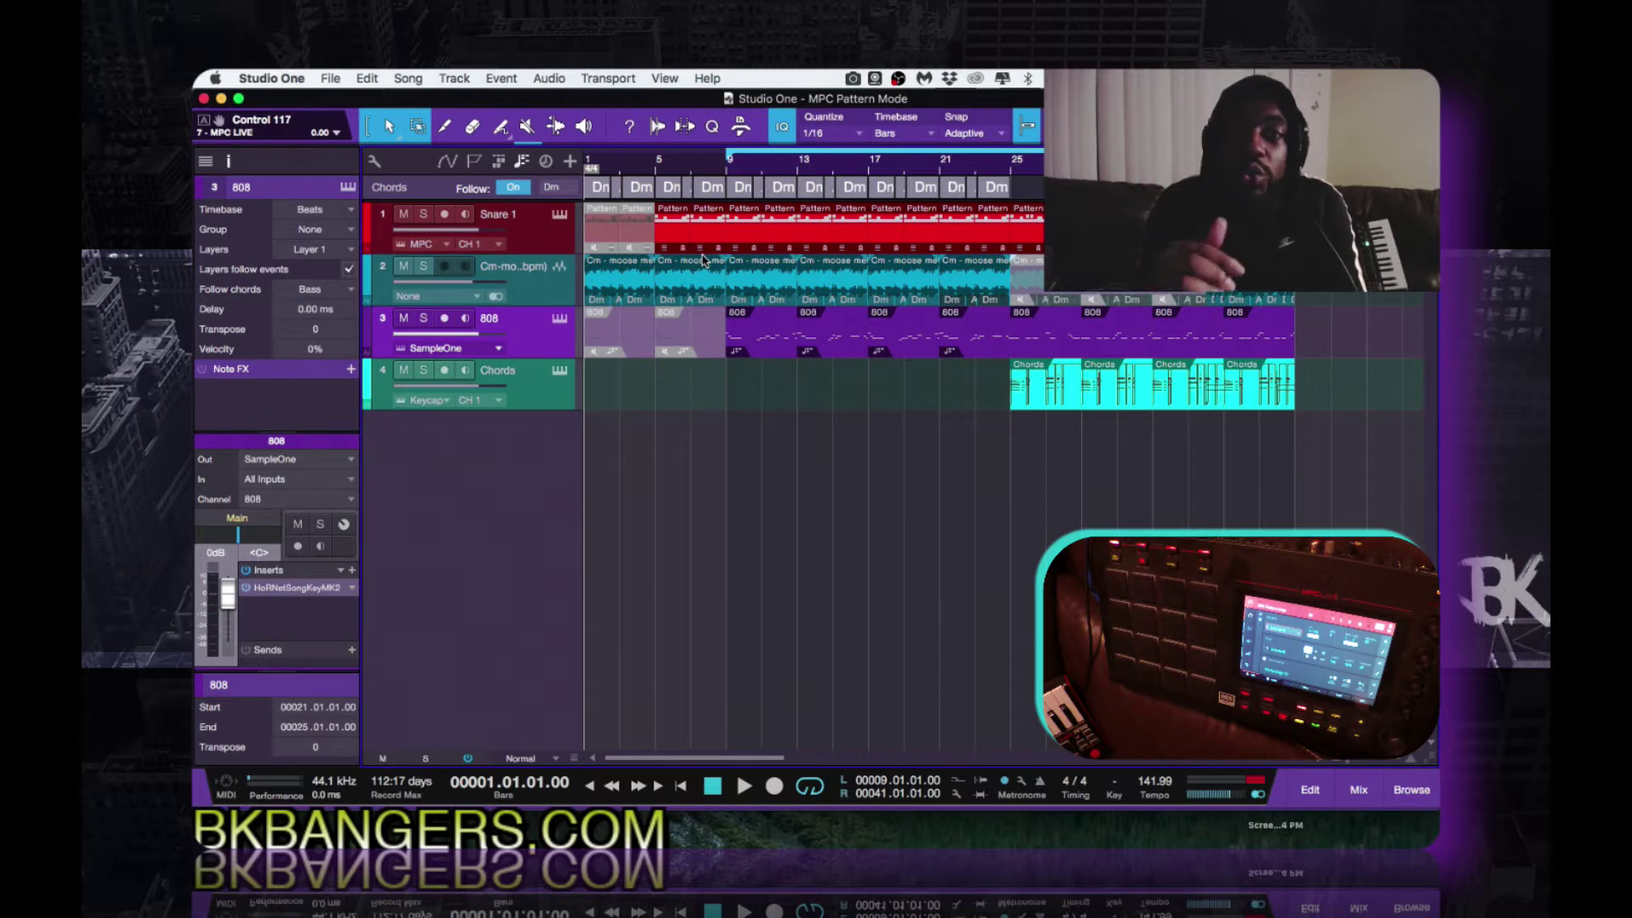
{"action": "key", "text": "space"}
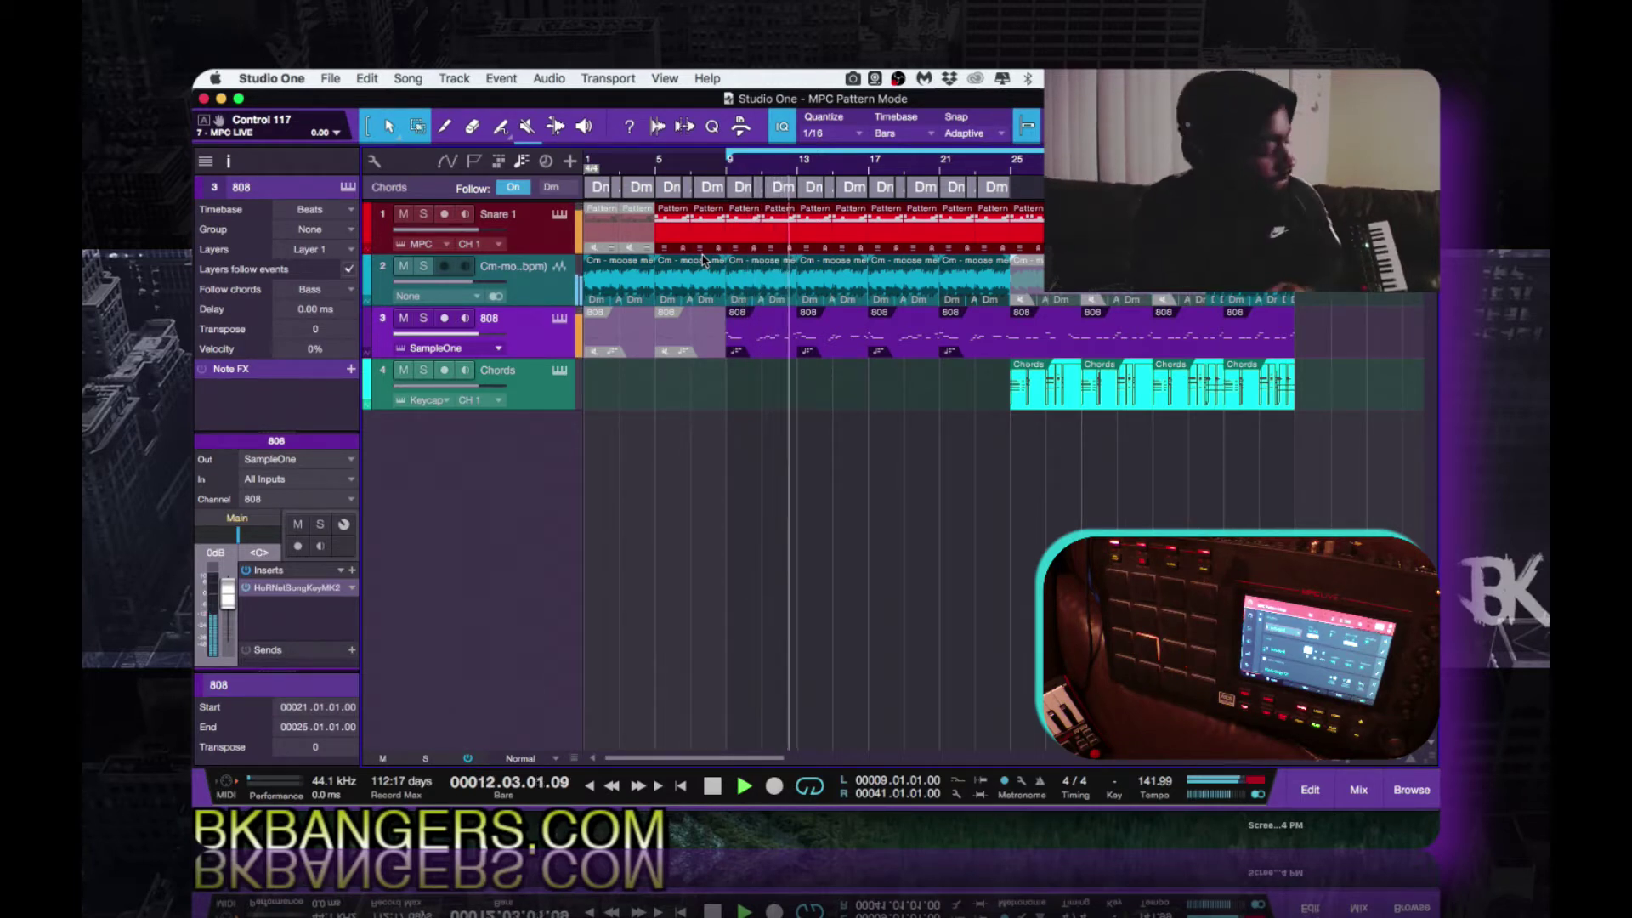
{"action": "key", "text": "space"}
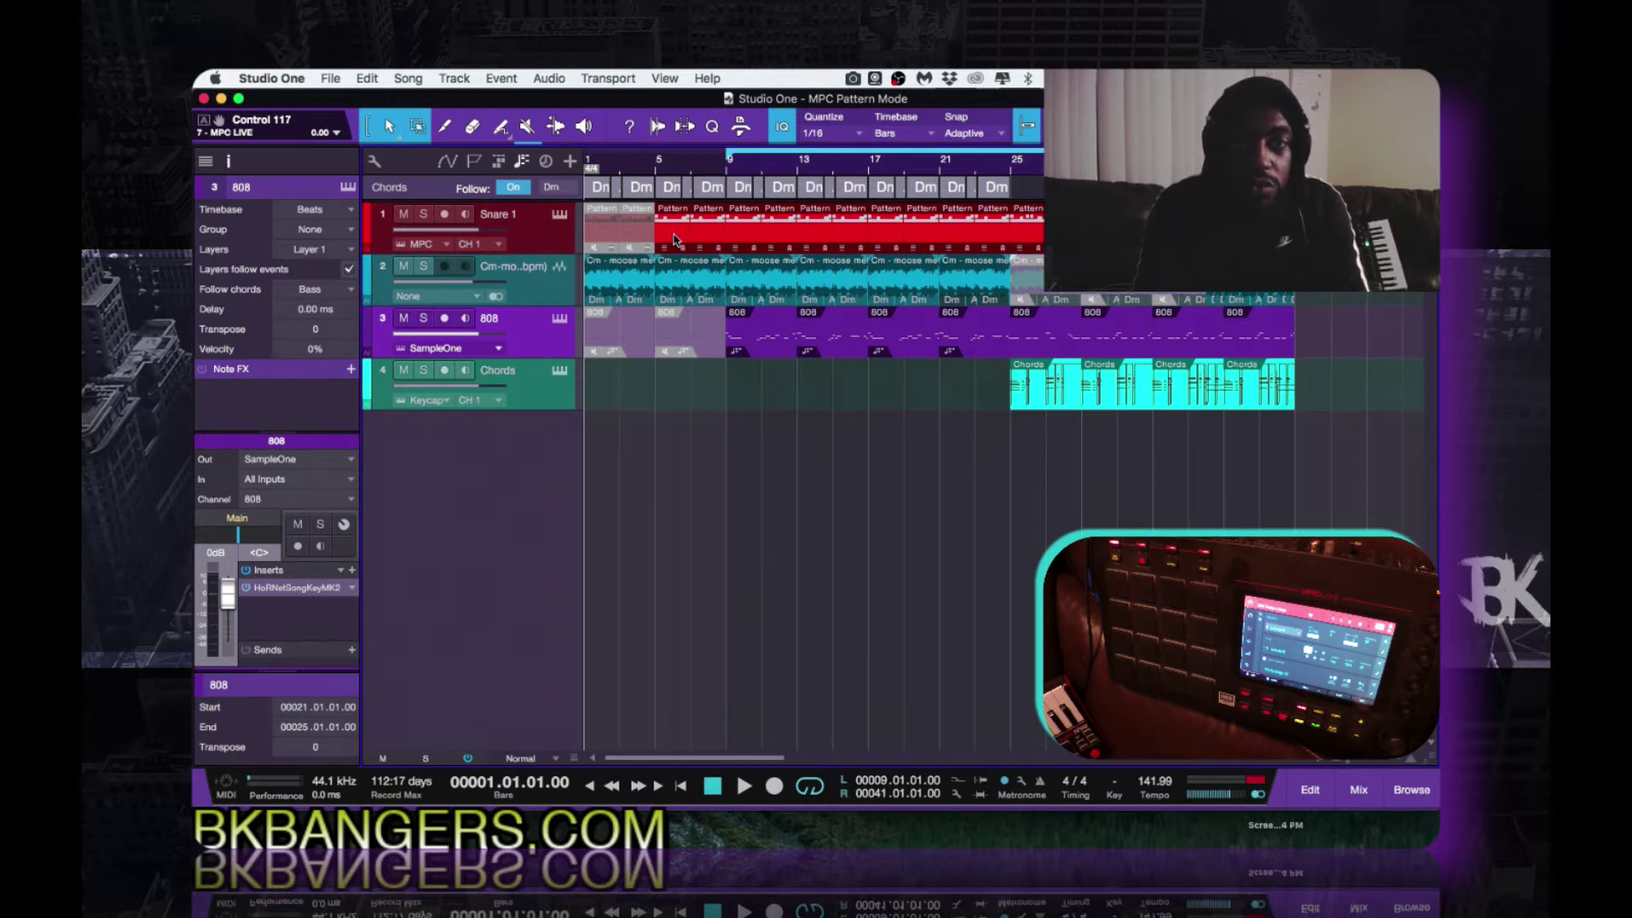
Step: Set the loop range from bar 1 to bar 5 and unmute the first two patterns on the Snare 1 track
{"action": "left_click", "coordinate": [601, 245]}
{"action": "key", "text": "p"}
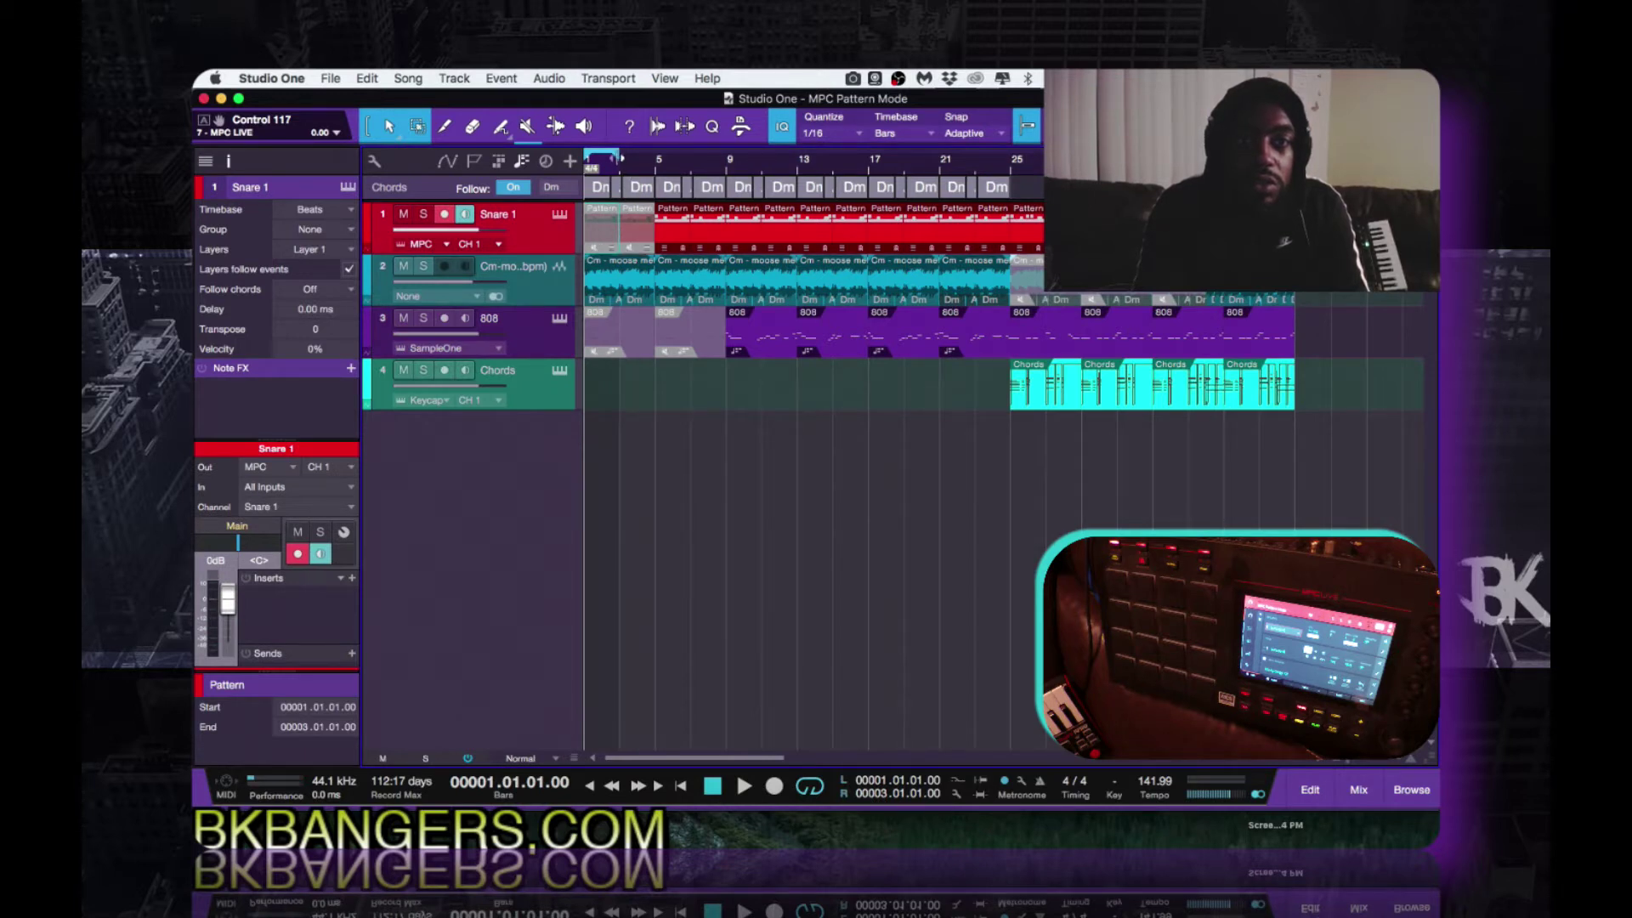
{"action": "left_click_drag", "start_coordinate": [620, 159], "coordinate": [652, 164]}
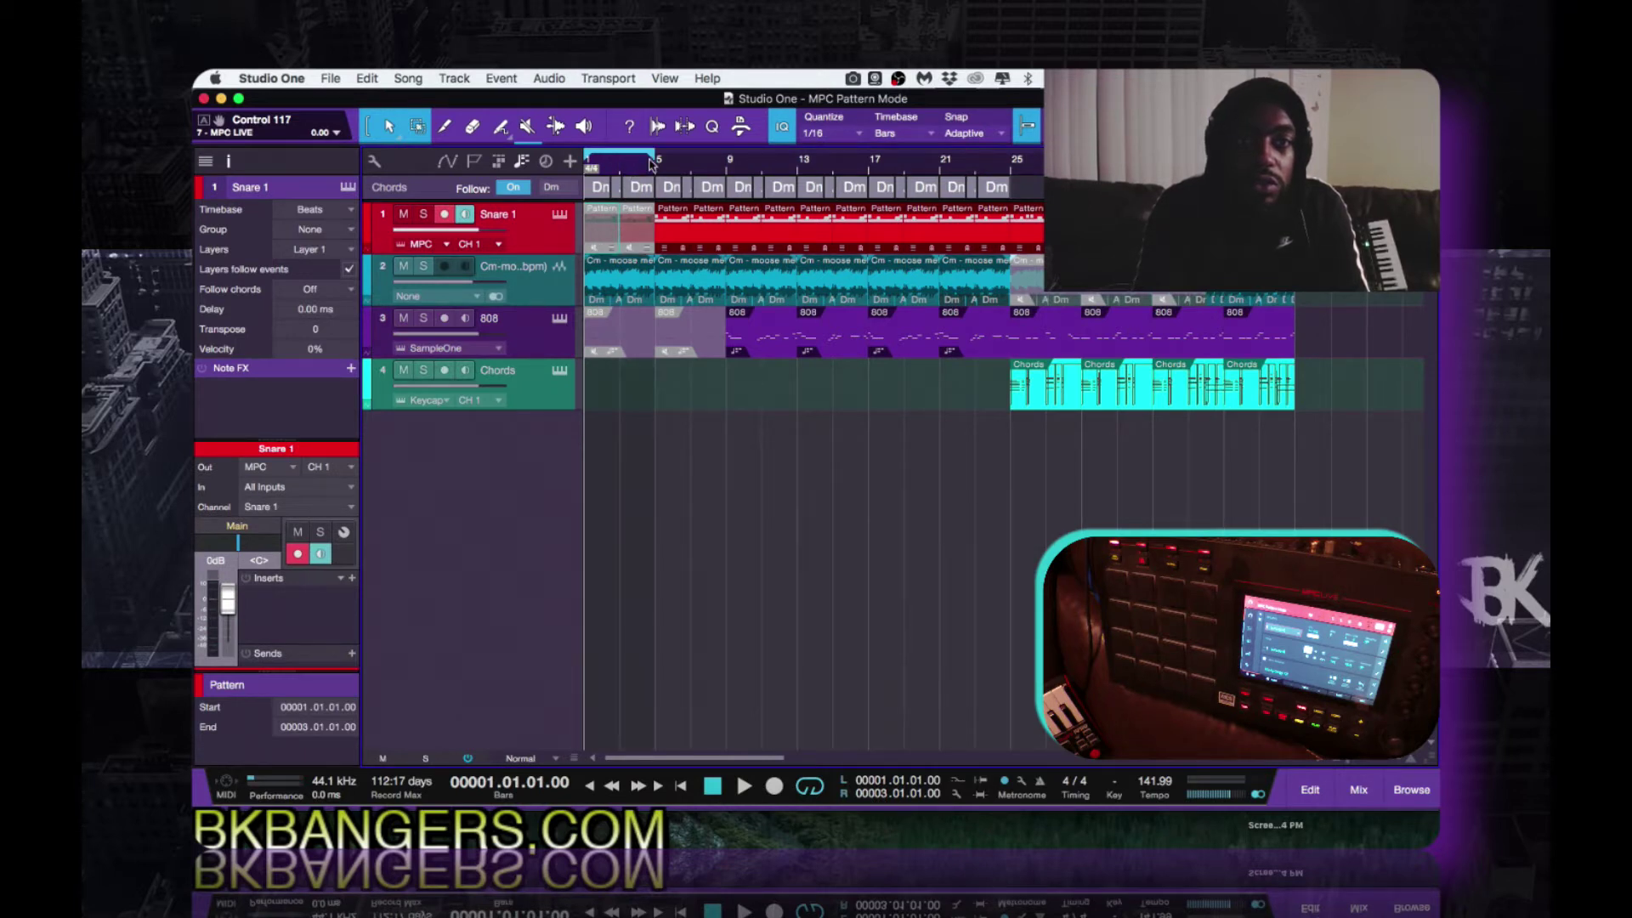
{"action": "left_click", "coordinate": [605, 243]}
{"action": "left_click", "coordinate": [640, 246]}
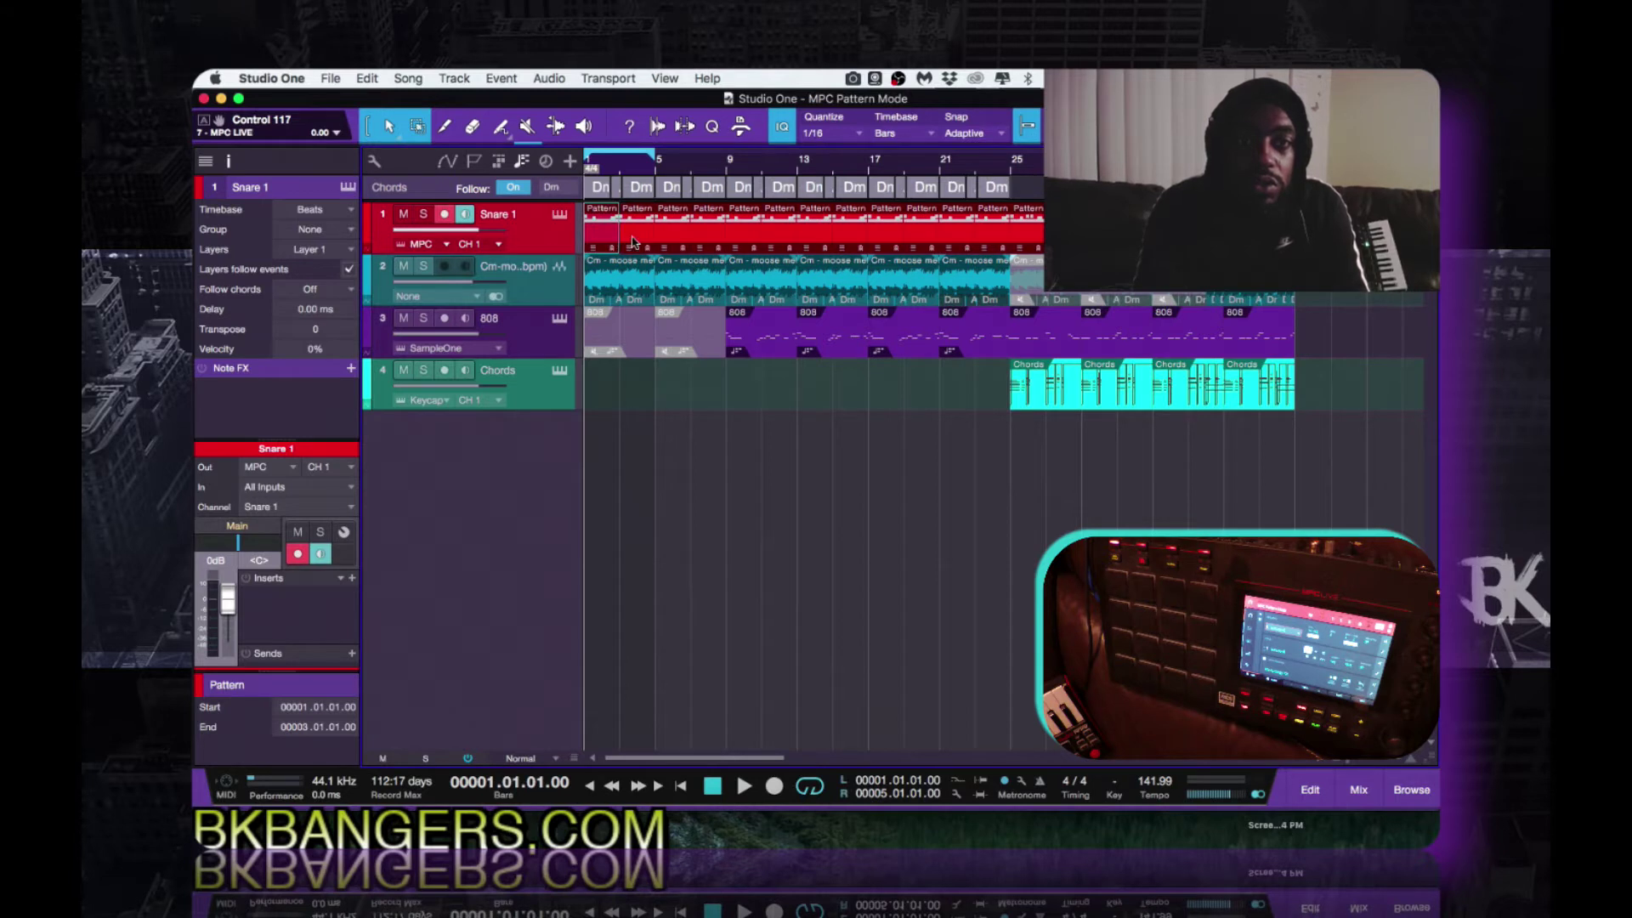
Step: Loop only the first Snare 1 pattern, play it briefly and solo the Snare 1 track
{"action": "key", "text": "p"}
{"action": "key", "text": "space"}
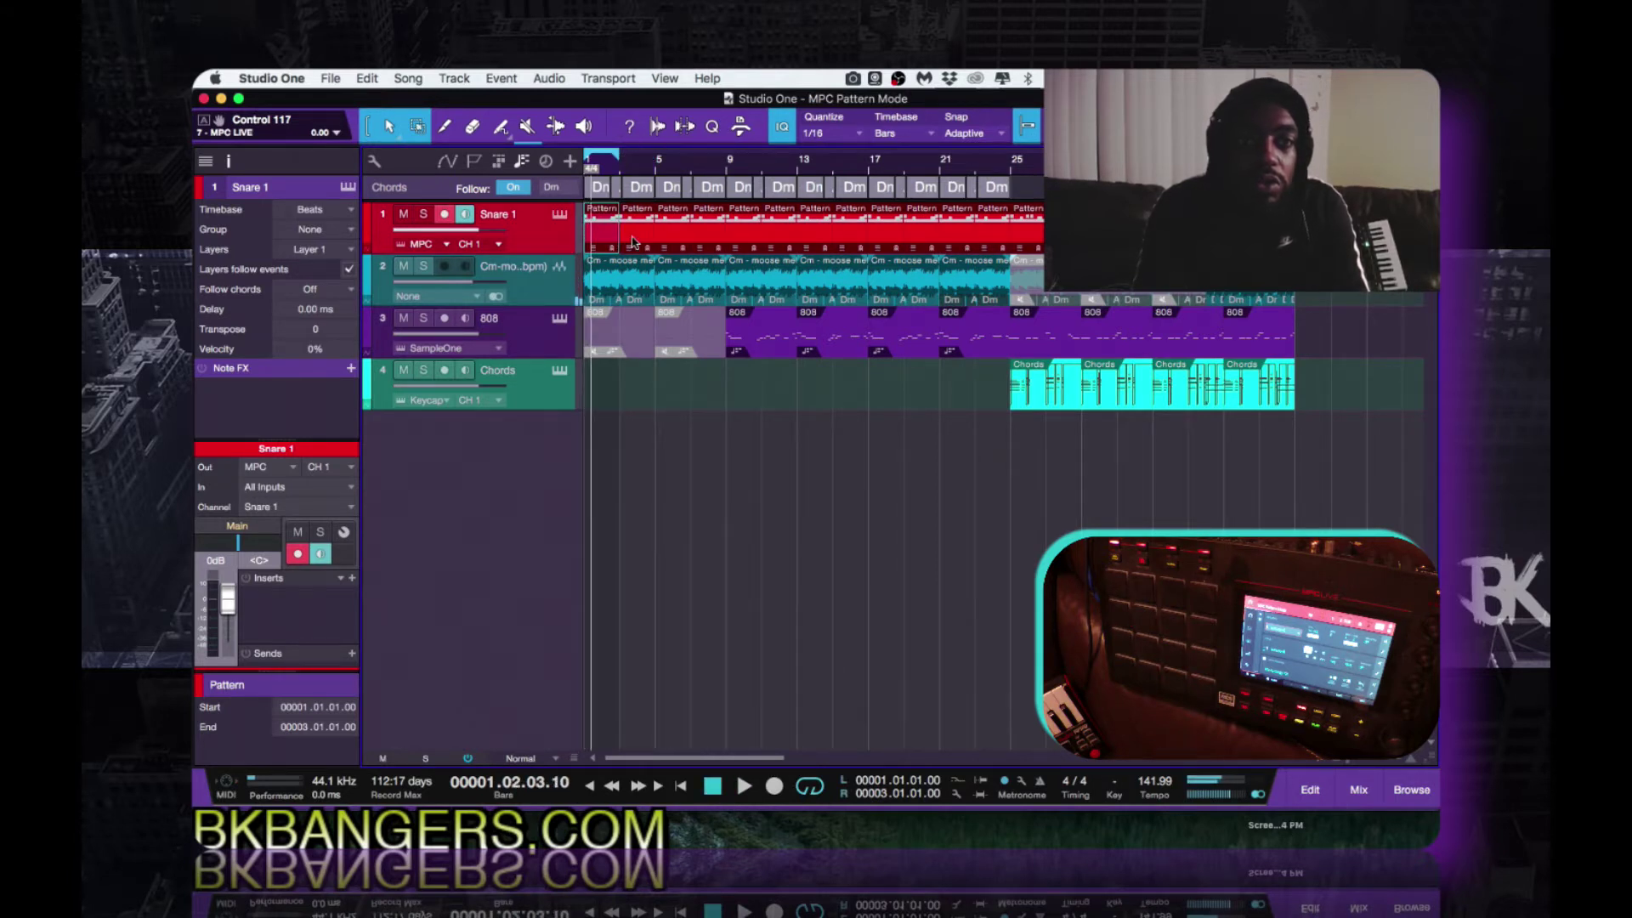
{"action": "left_click", "coordinate": [424, 214]}
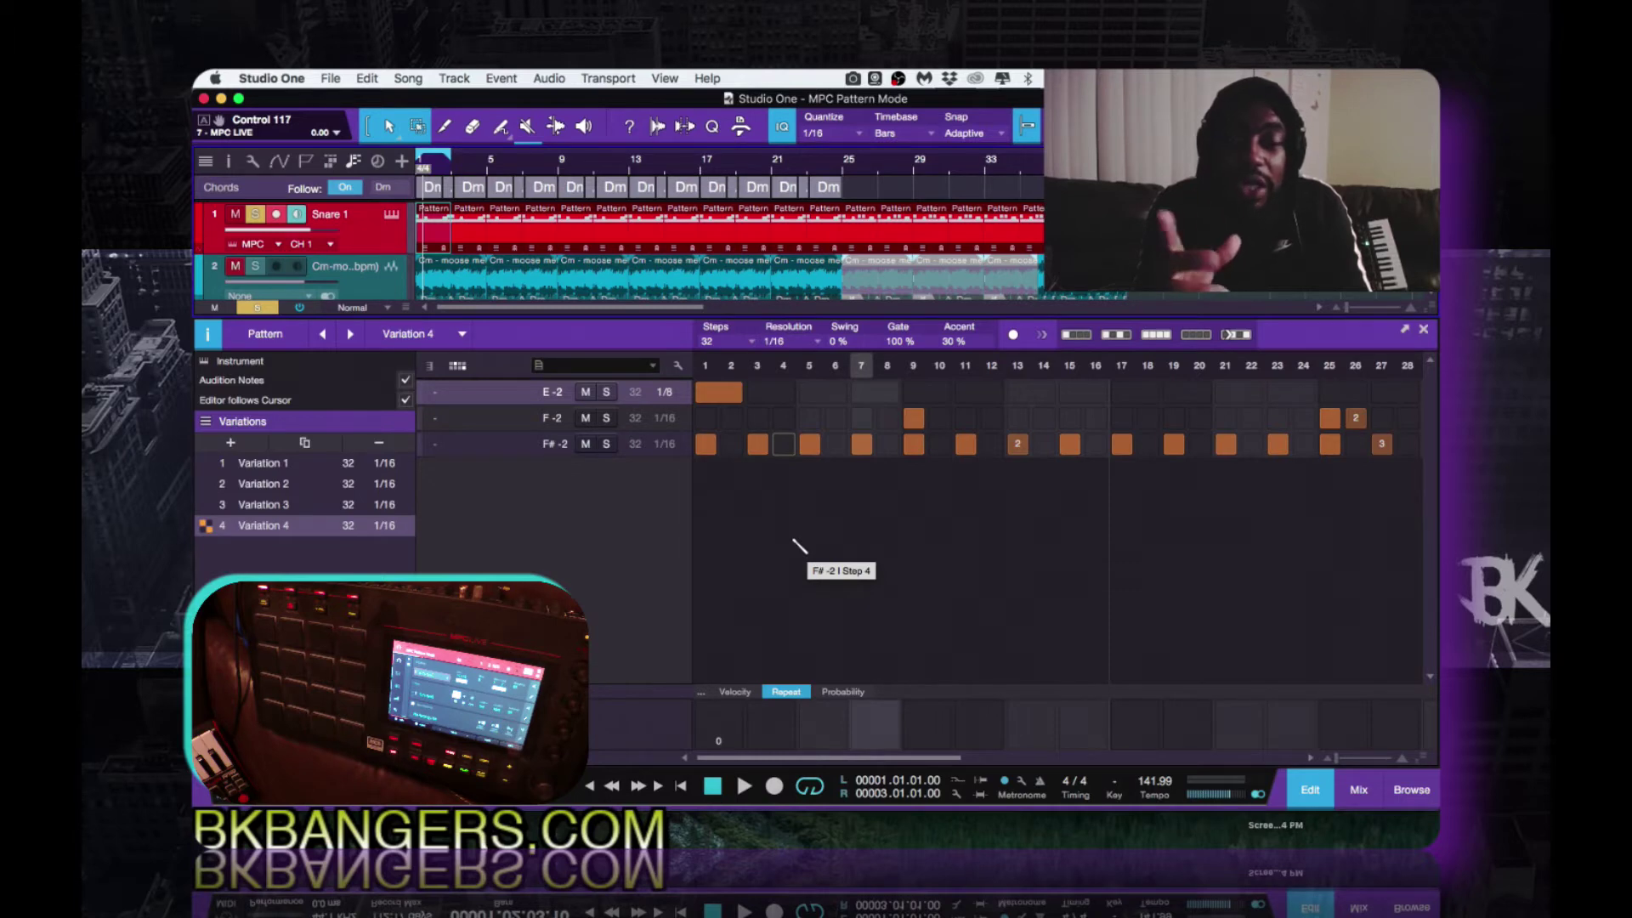
Step: Open the Snare 1 track's MPC instrument and compare its pad channel mixer, with enlarged strips, against the submix view
{"action": "left_click", "coordinate": [394, 218]}
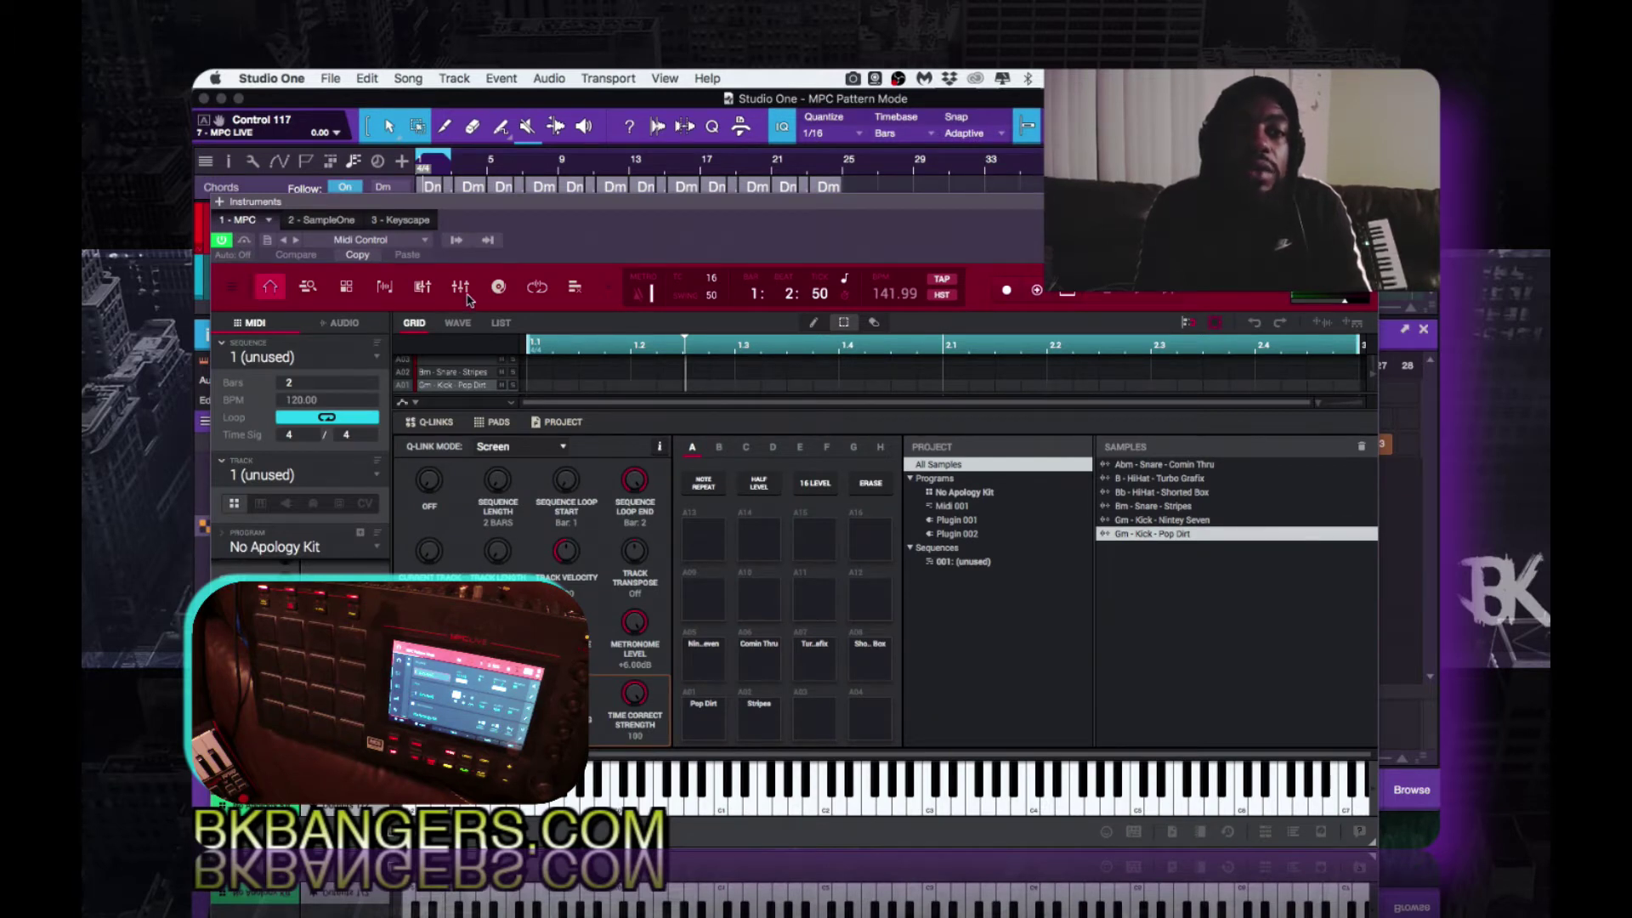
{"action": "left_click", "coordinate": [423, 286]}
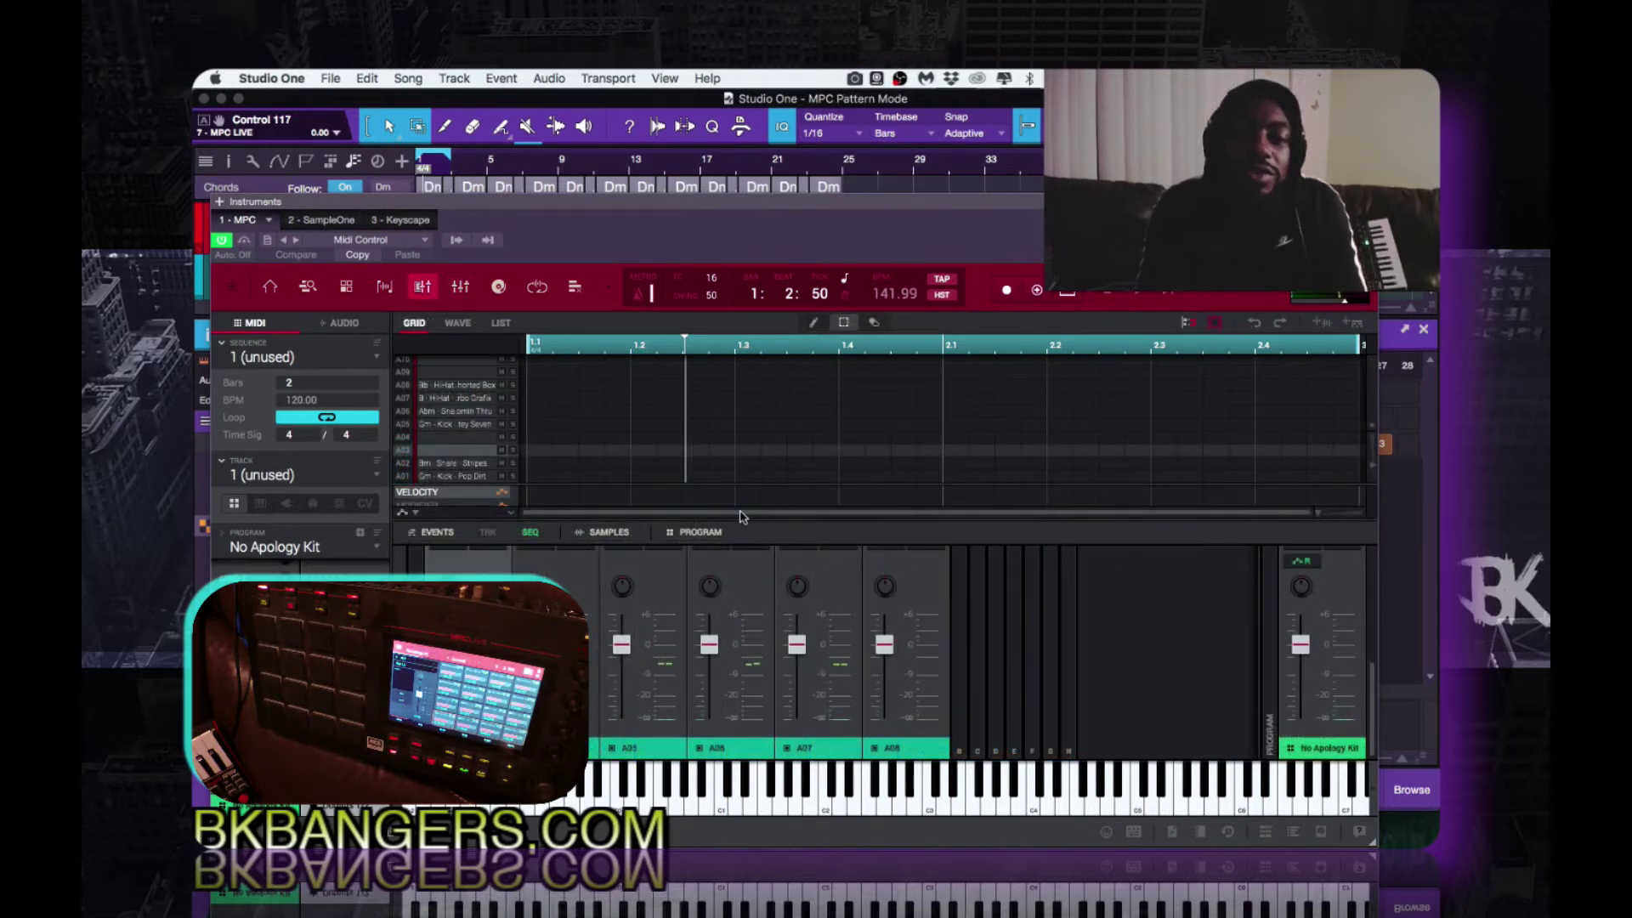
{"action": "left_click_drag", "start_coordinate": [742, 520], "coordinate": [741, 314]}
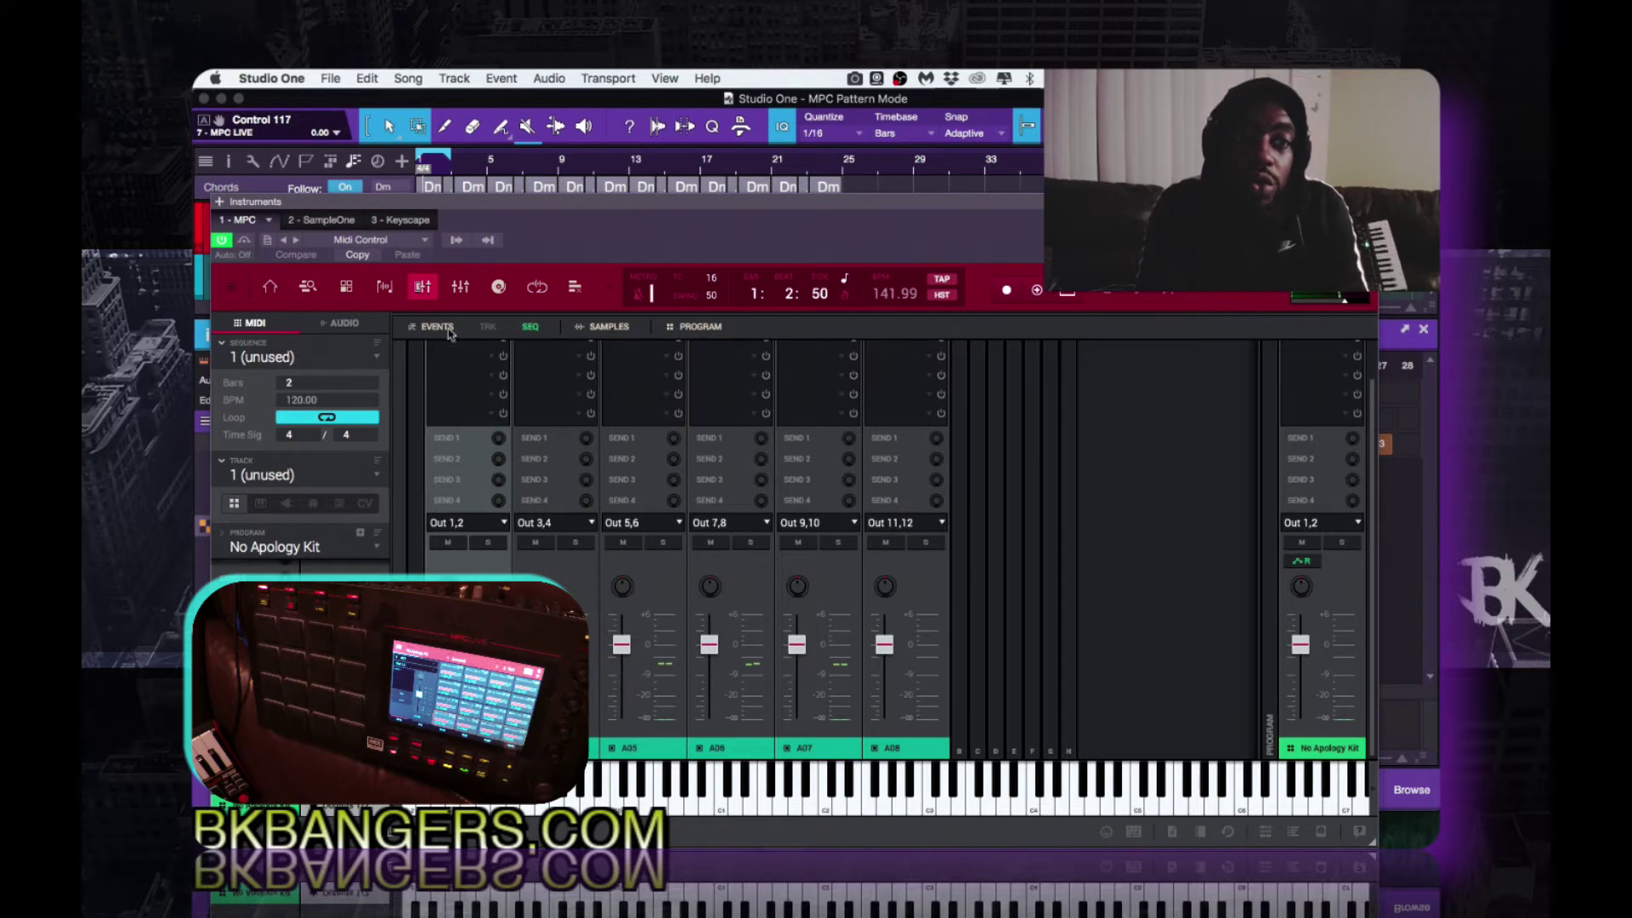
{"action": "left_click", "coordinate": [461, 289]}
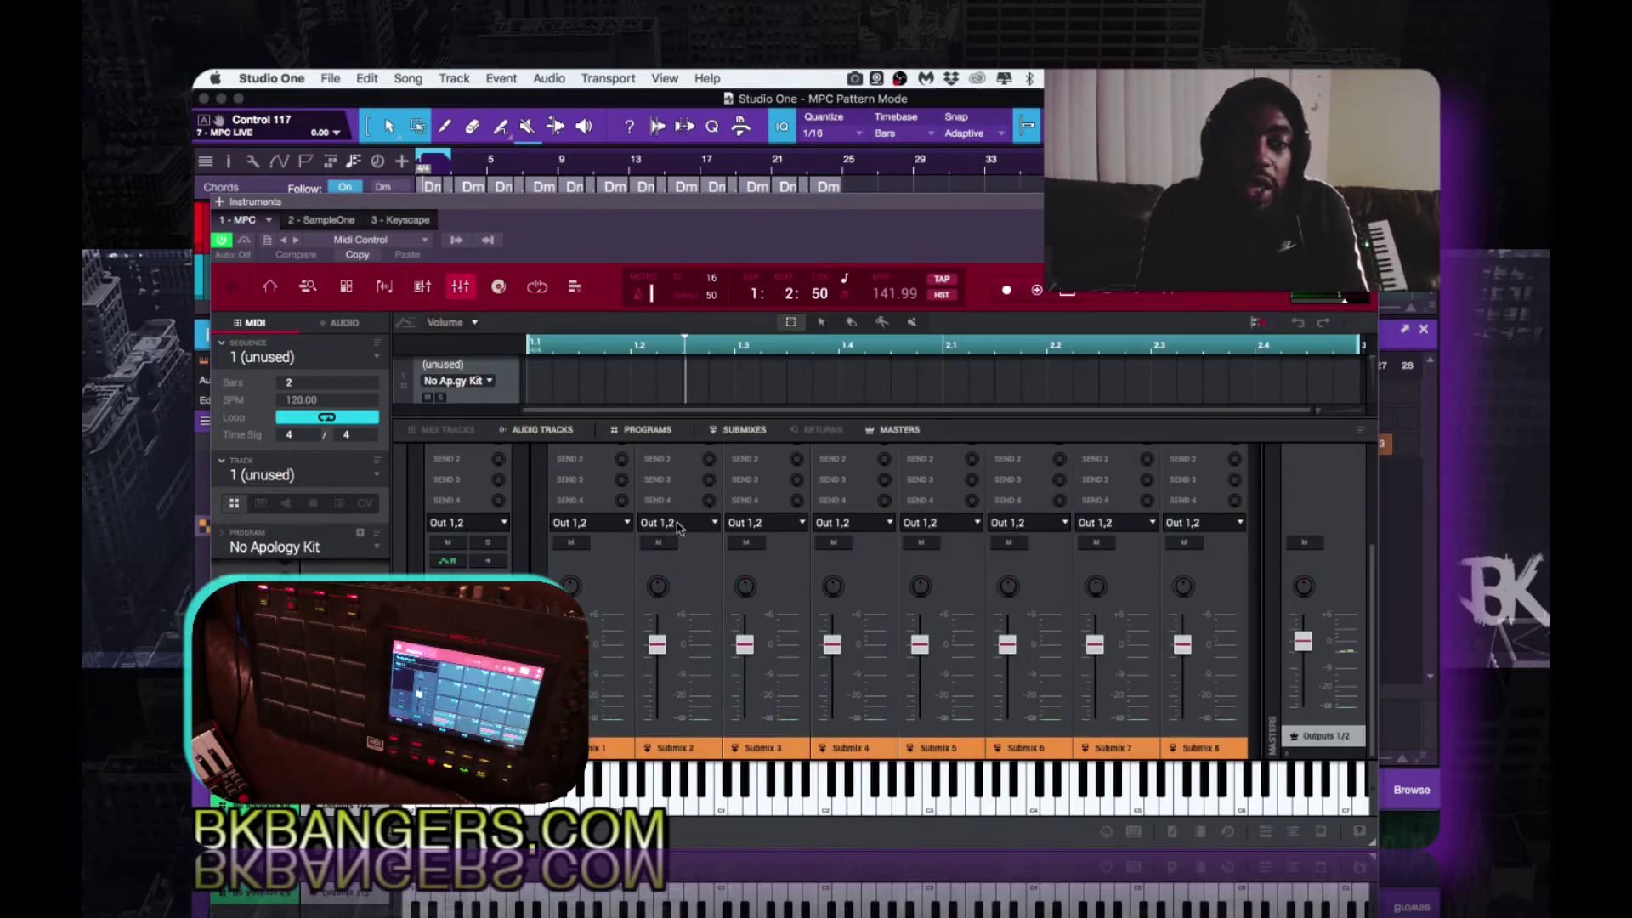
{"action": "left_click", "coordinate": [423, 288]}
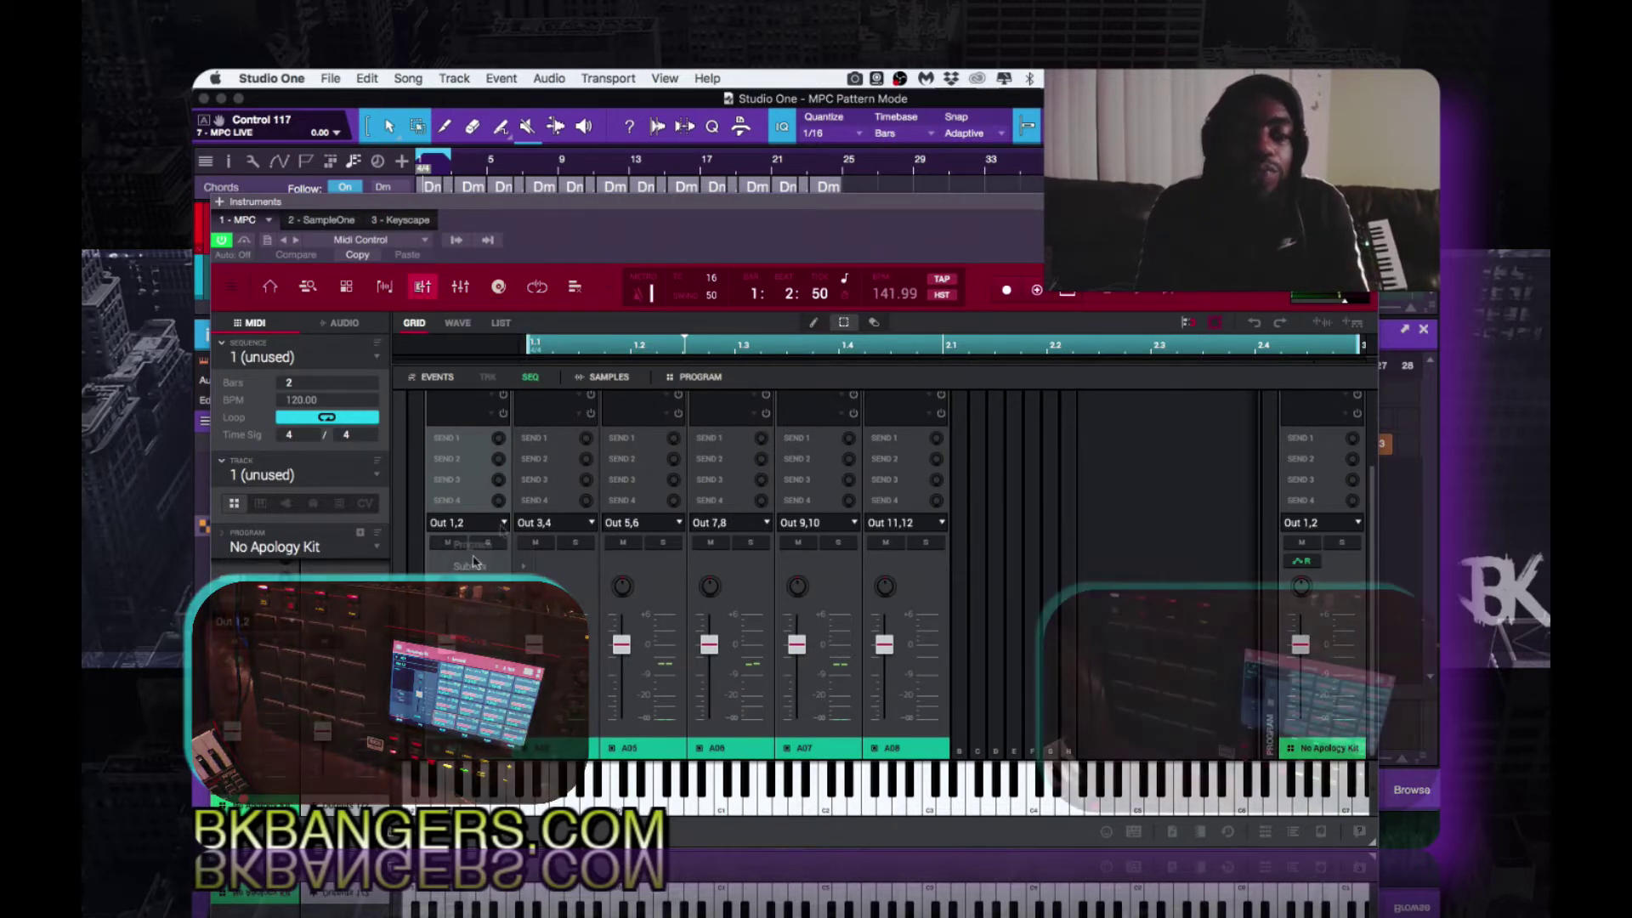
Step: Inspect the output routing options for pad A01, including the mono outputs, and close the MPC instrument
{"action": "left_click", "coordinate": [502, 522]}
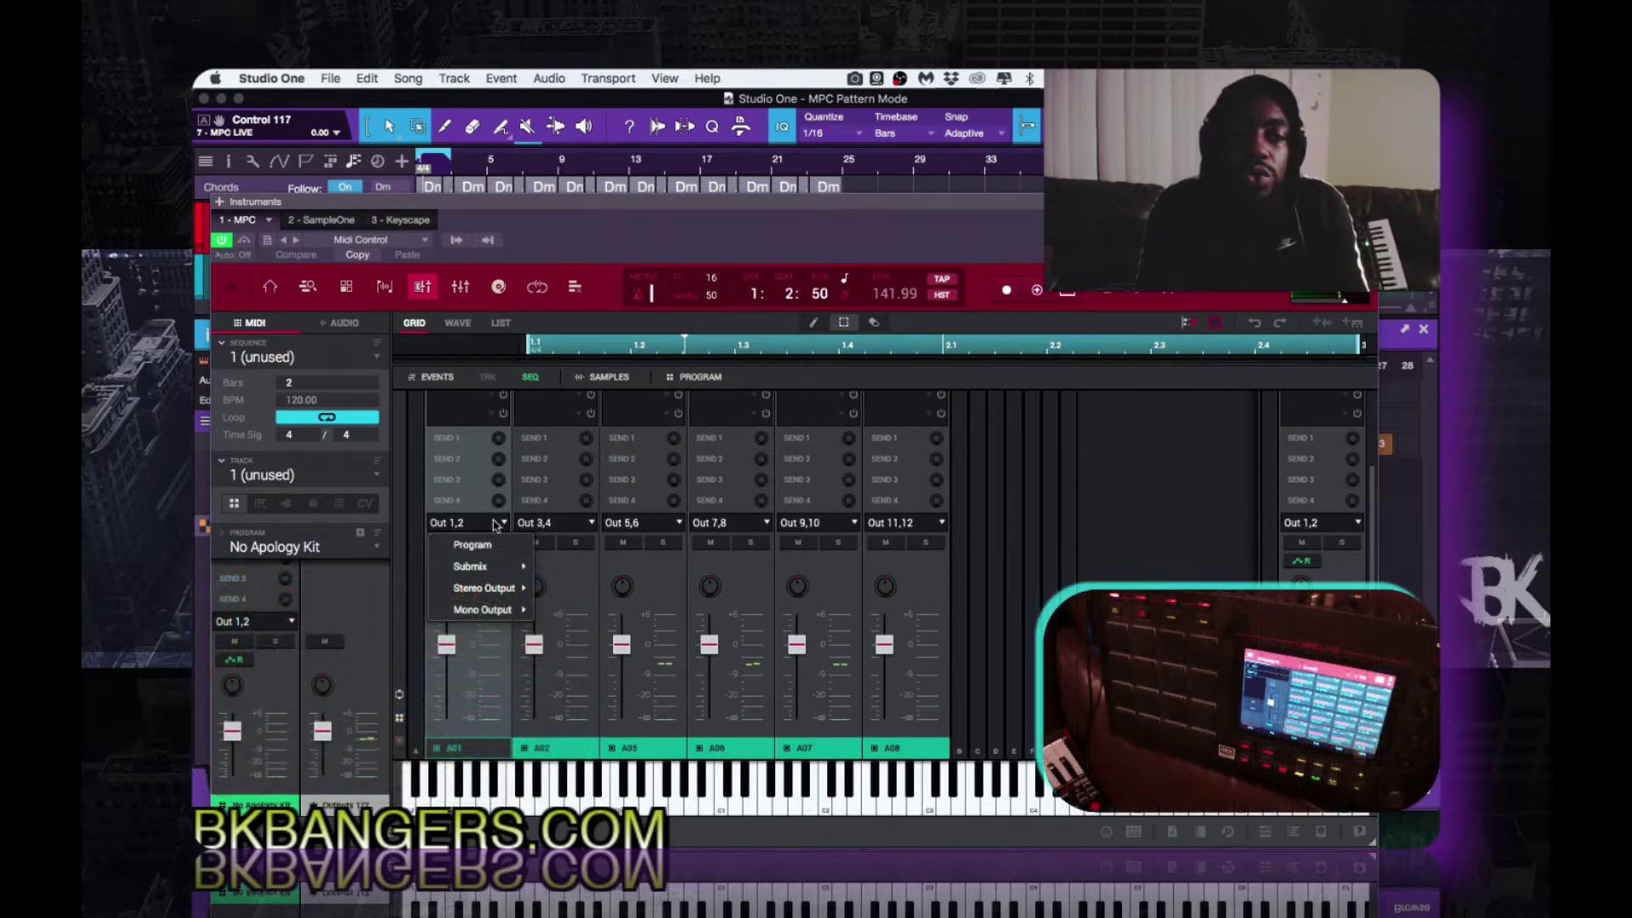
{"action": "mouse_move", "coordinate": [501, 595]}
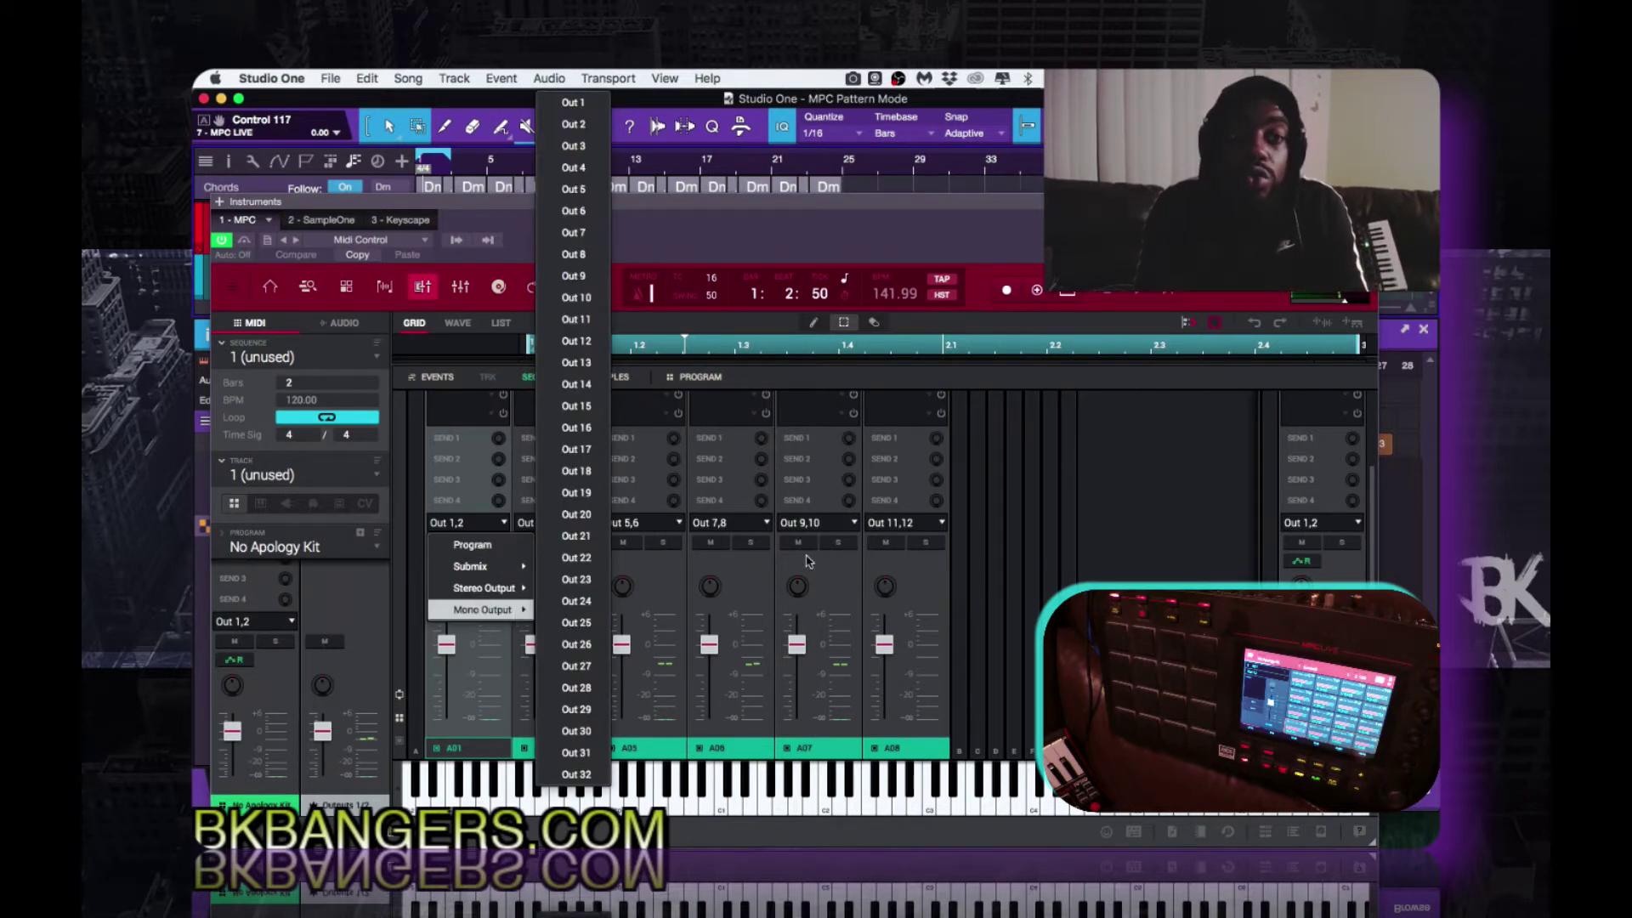
{"action": "left_click", "coordinate": [1051, 585]}
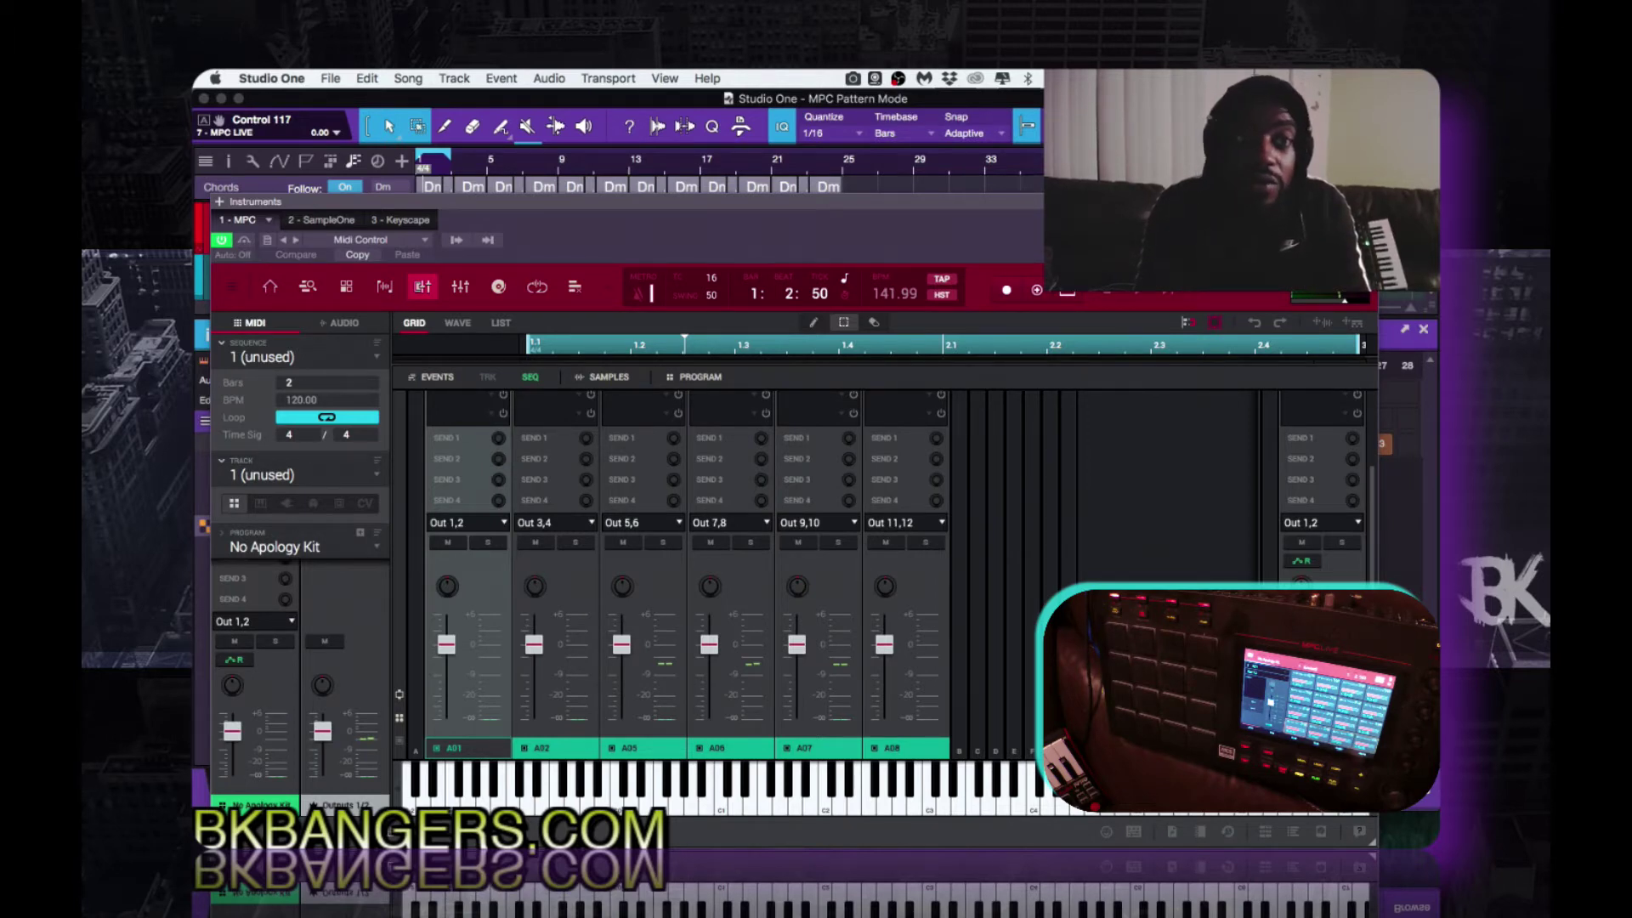
{"action": "key", "text": "super+w"}
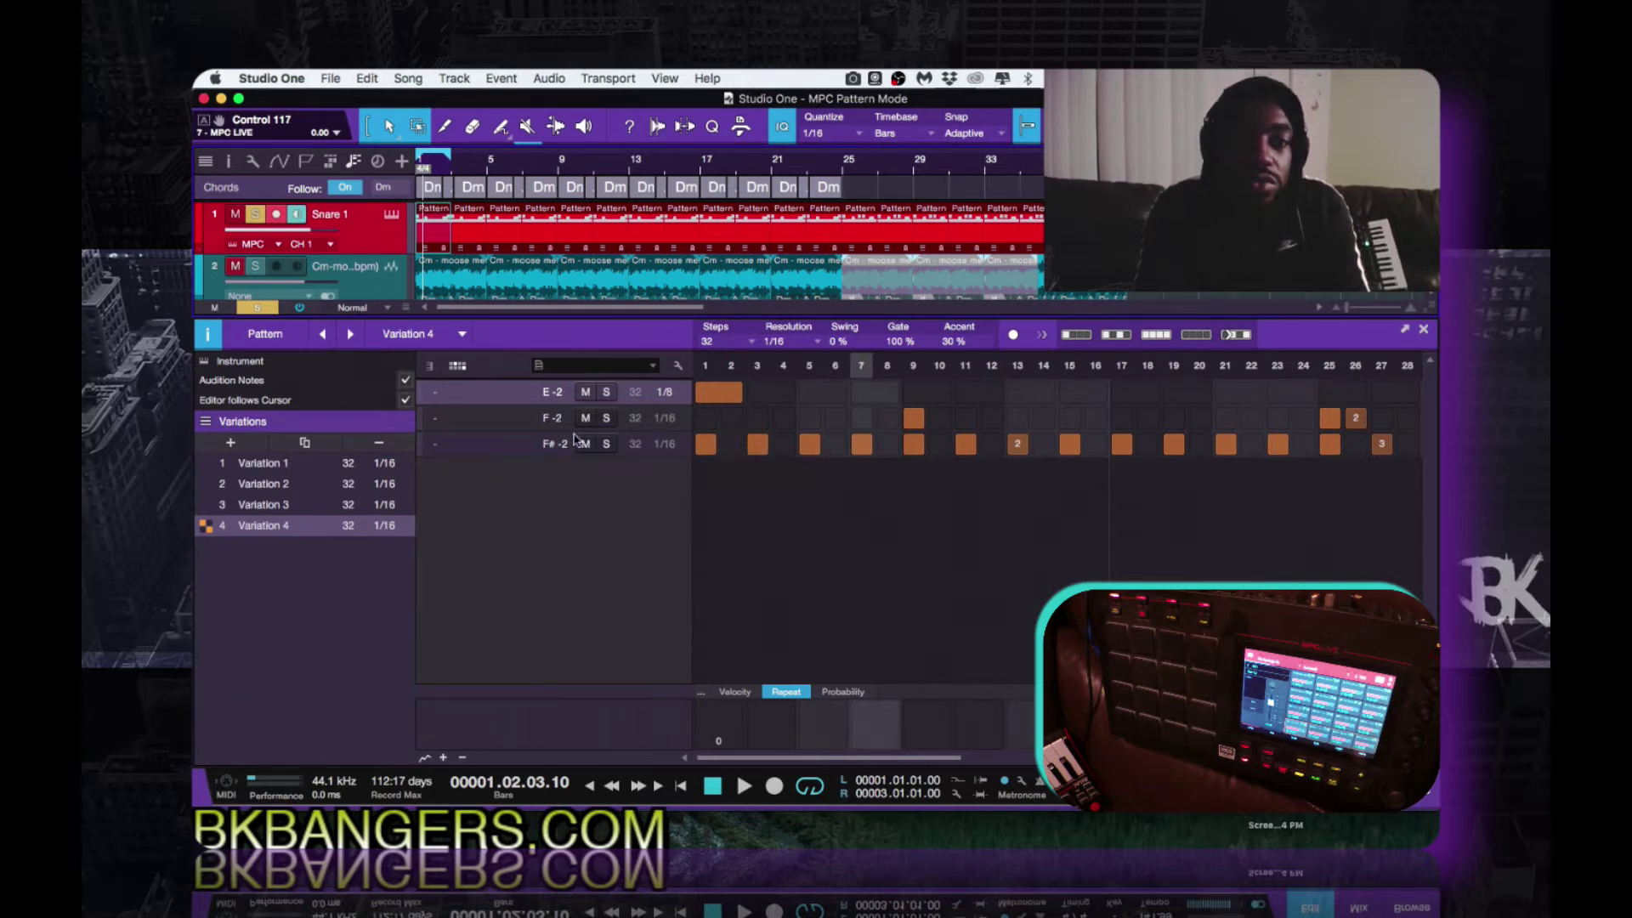
Step: Audition the E -2, F -2 and F# -2 lanes in the pattern editor
{"action": "left_click", "coordinate": [480, 419]}
{"action": "left_click", "coordinate": [478, 448]}
{"action": "left_click", "coordinate": [479, 395]}
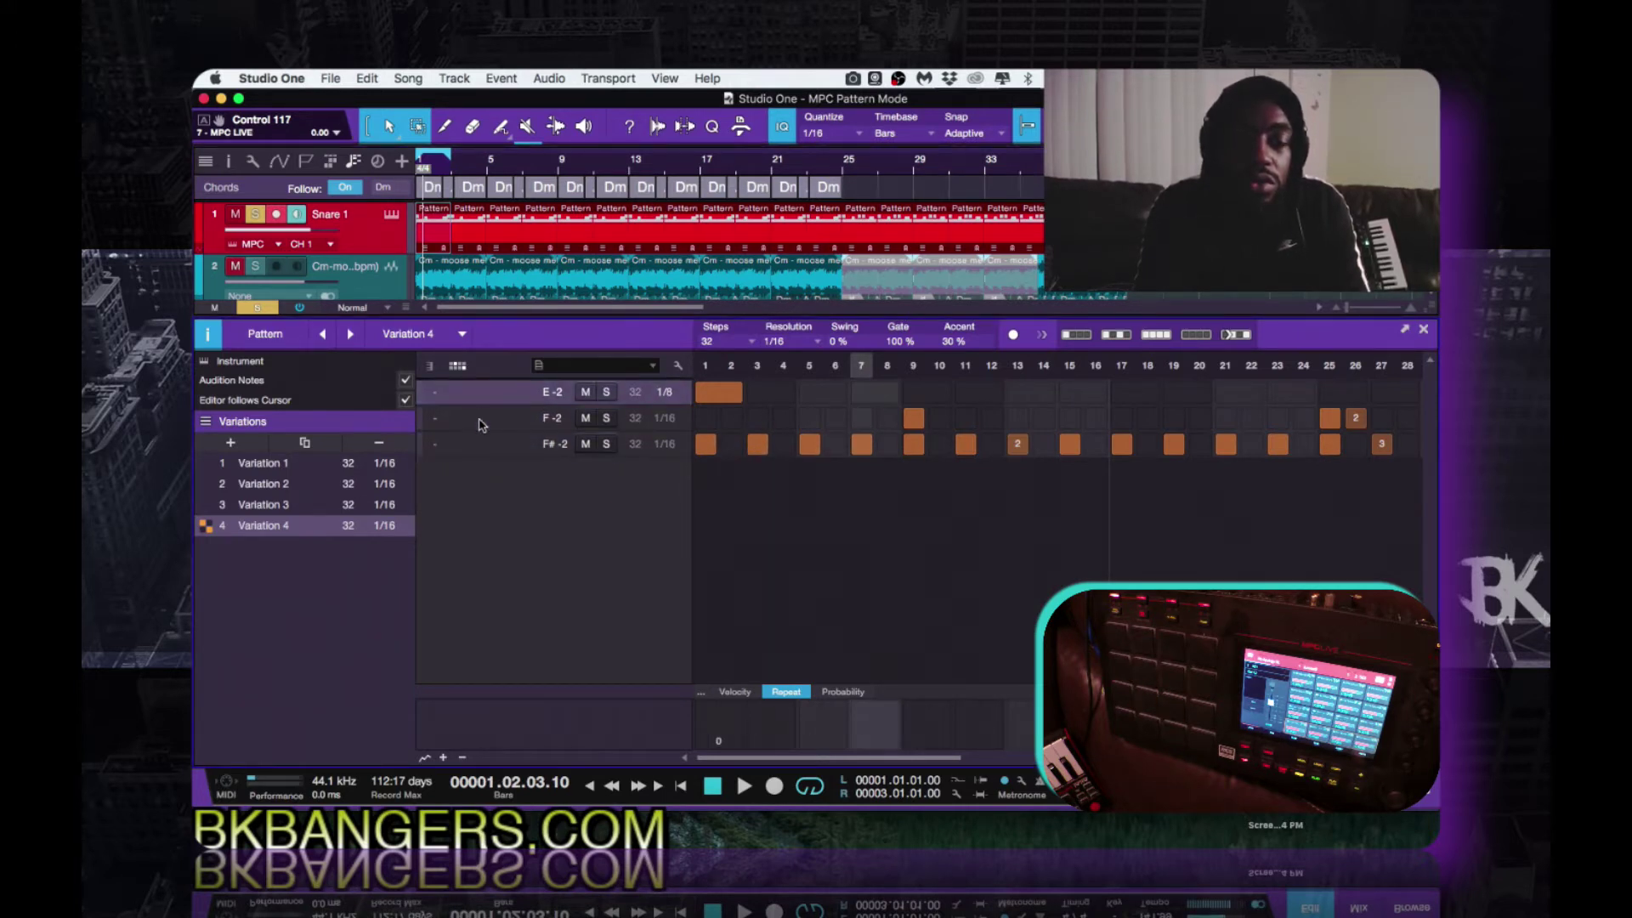
{"action": "left_click", "coordinate": [479, 422]}
{"action": "left_click", "coordinate": [481, 449]}
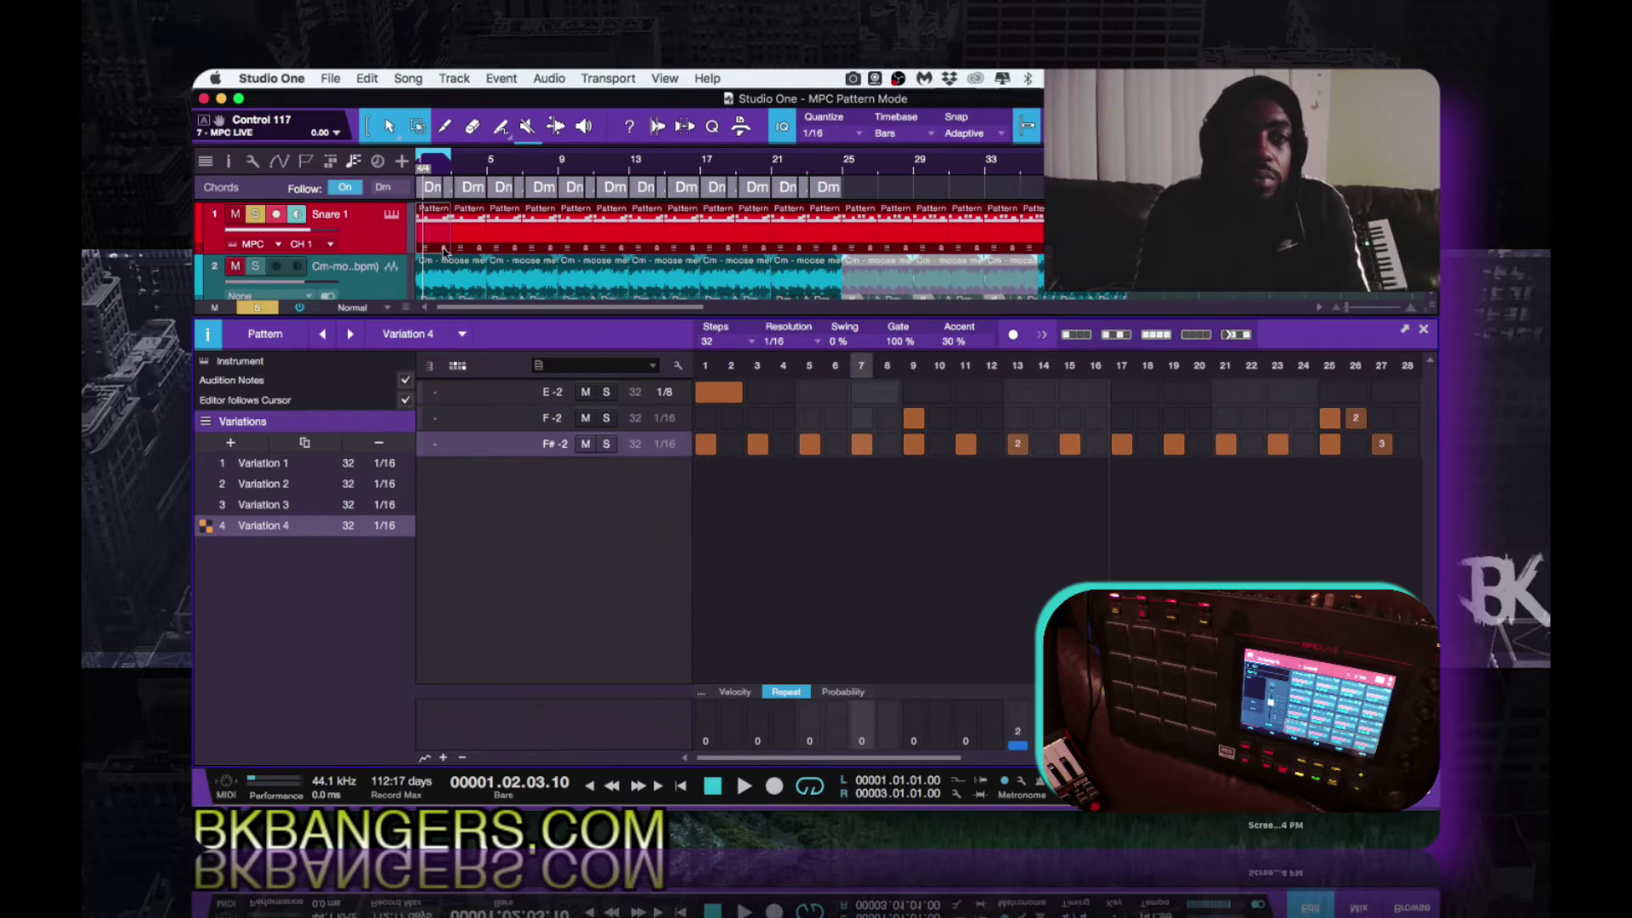
Step: Open the MPC instrument's program note mapping, apply the Chromatic layout to the pads and close the mapping
{"action": "left_click", "coordinate": [392, 218]}
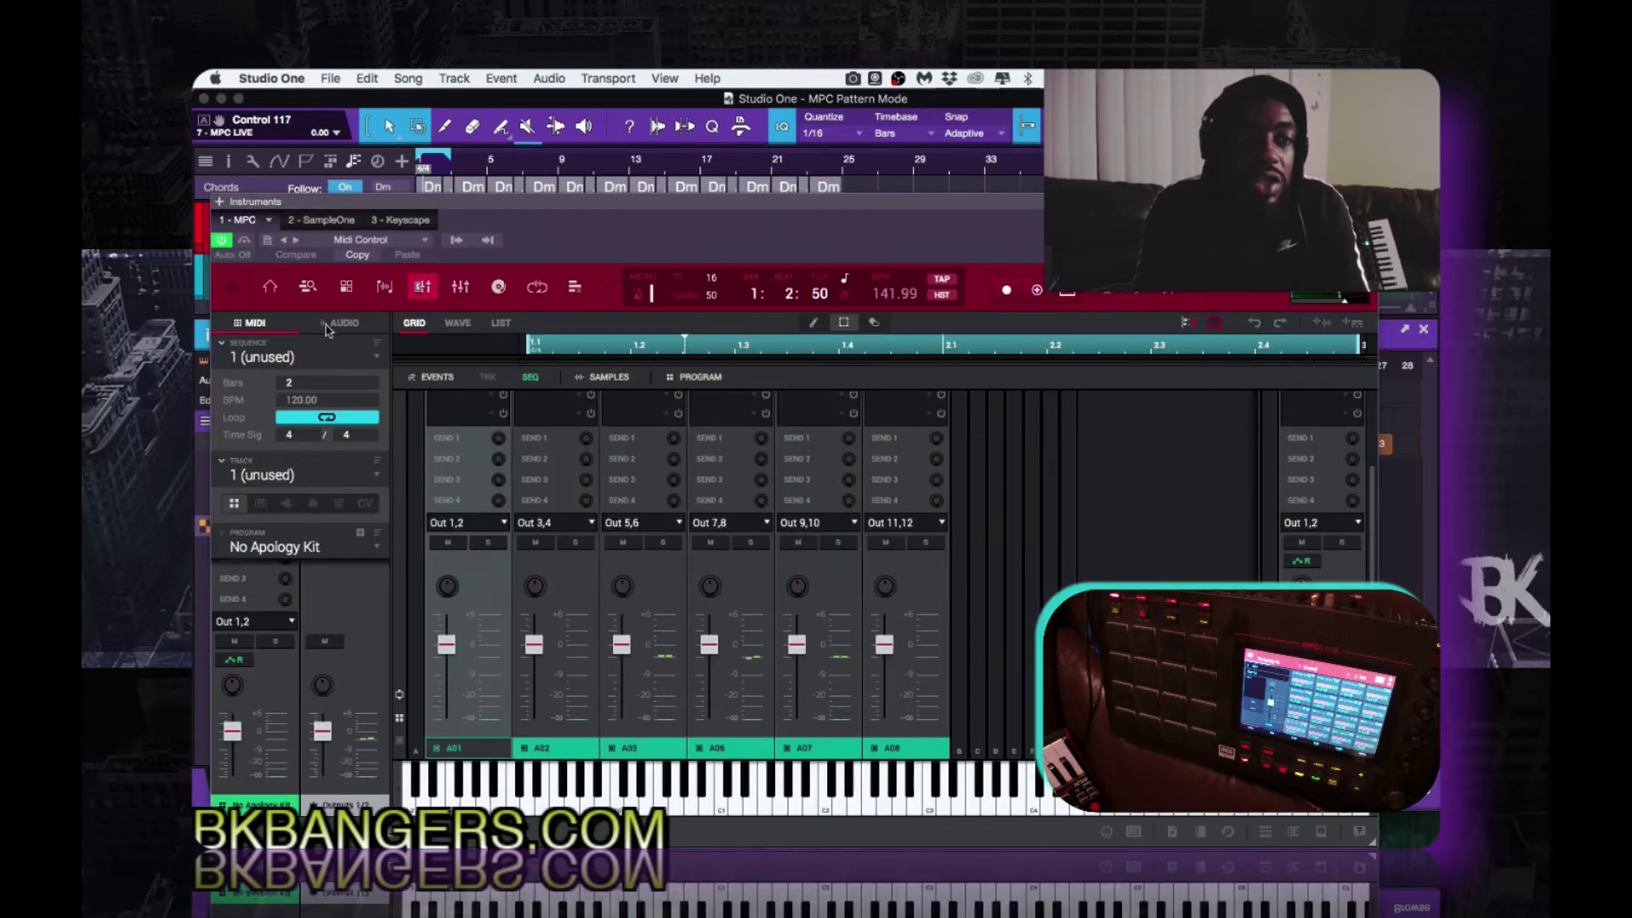
{"action": "left_click", "coordinate": [272, 290]}
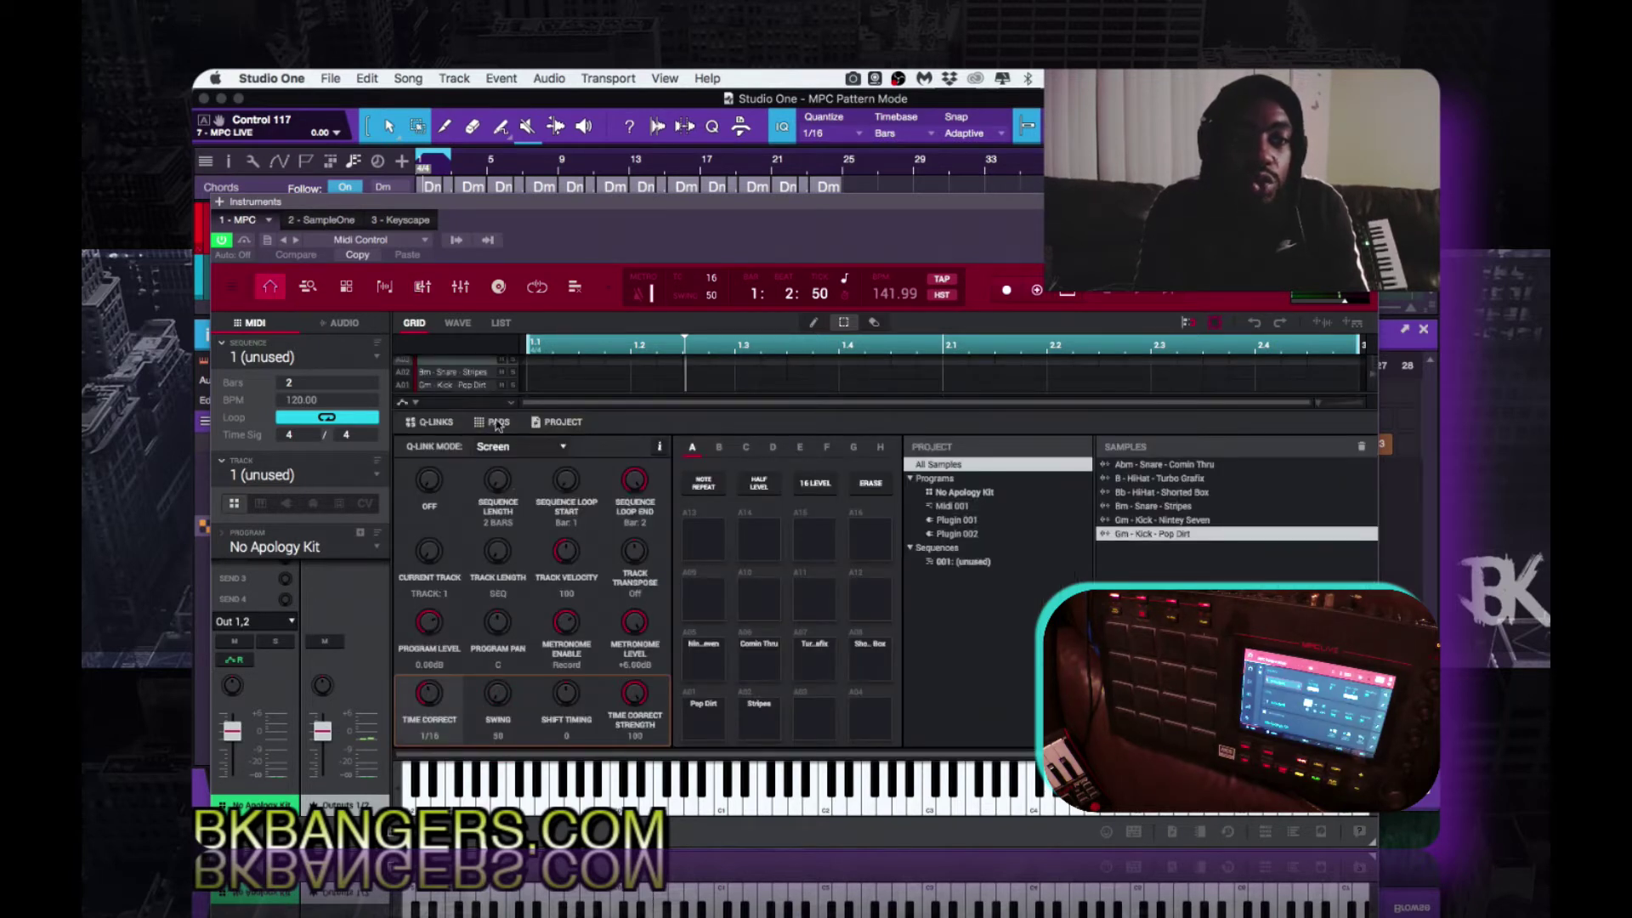
{"action": "left_click", "coordinate": [232, 288]}
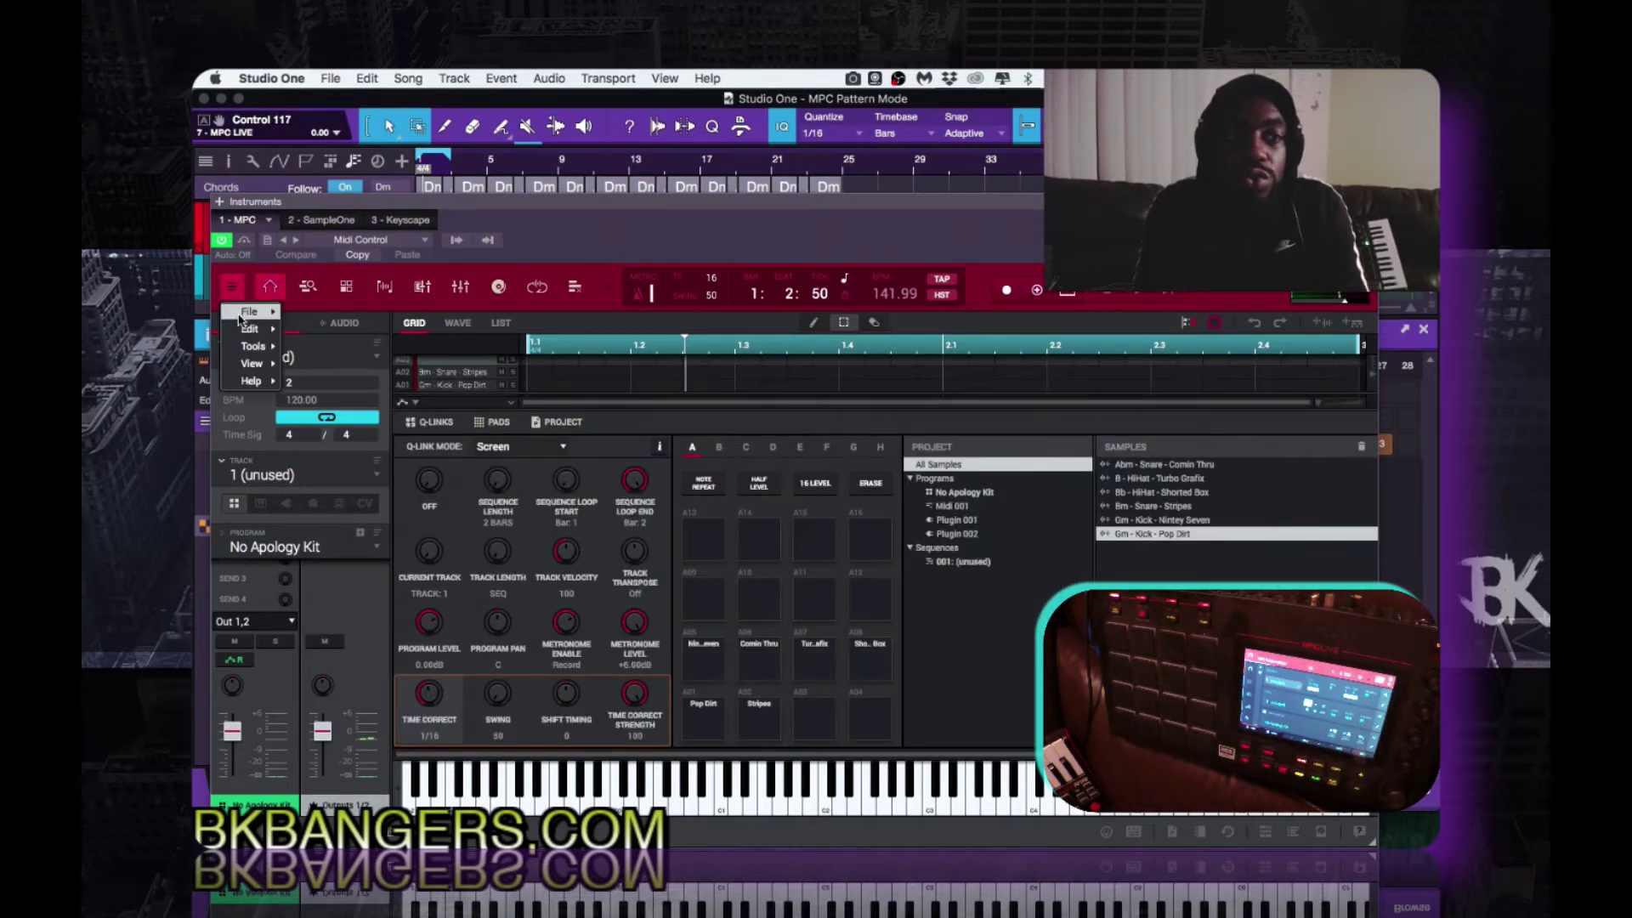
{"action": "mouse_move", "coordinate": [241, 314]}
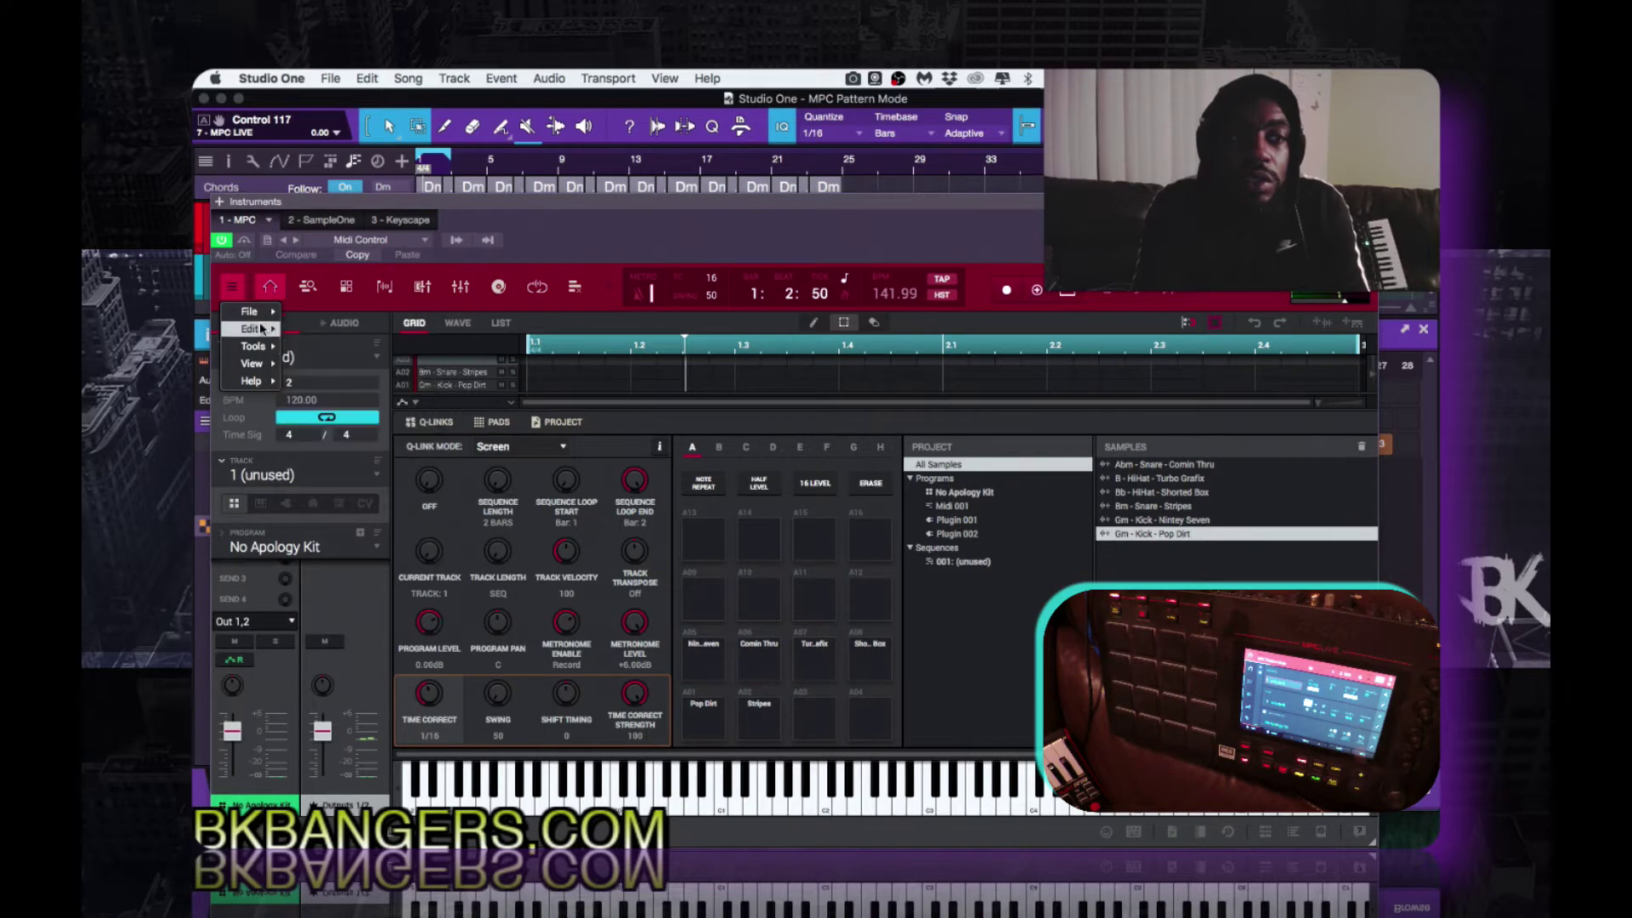
{"action": "mouse_move", "coordinate": [357, 625]}
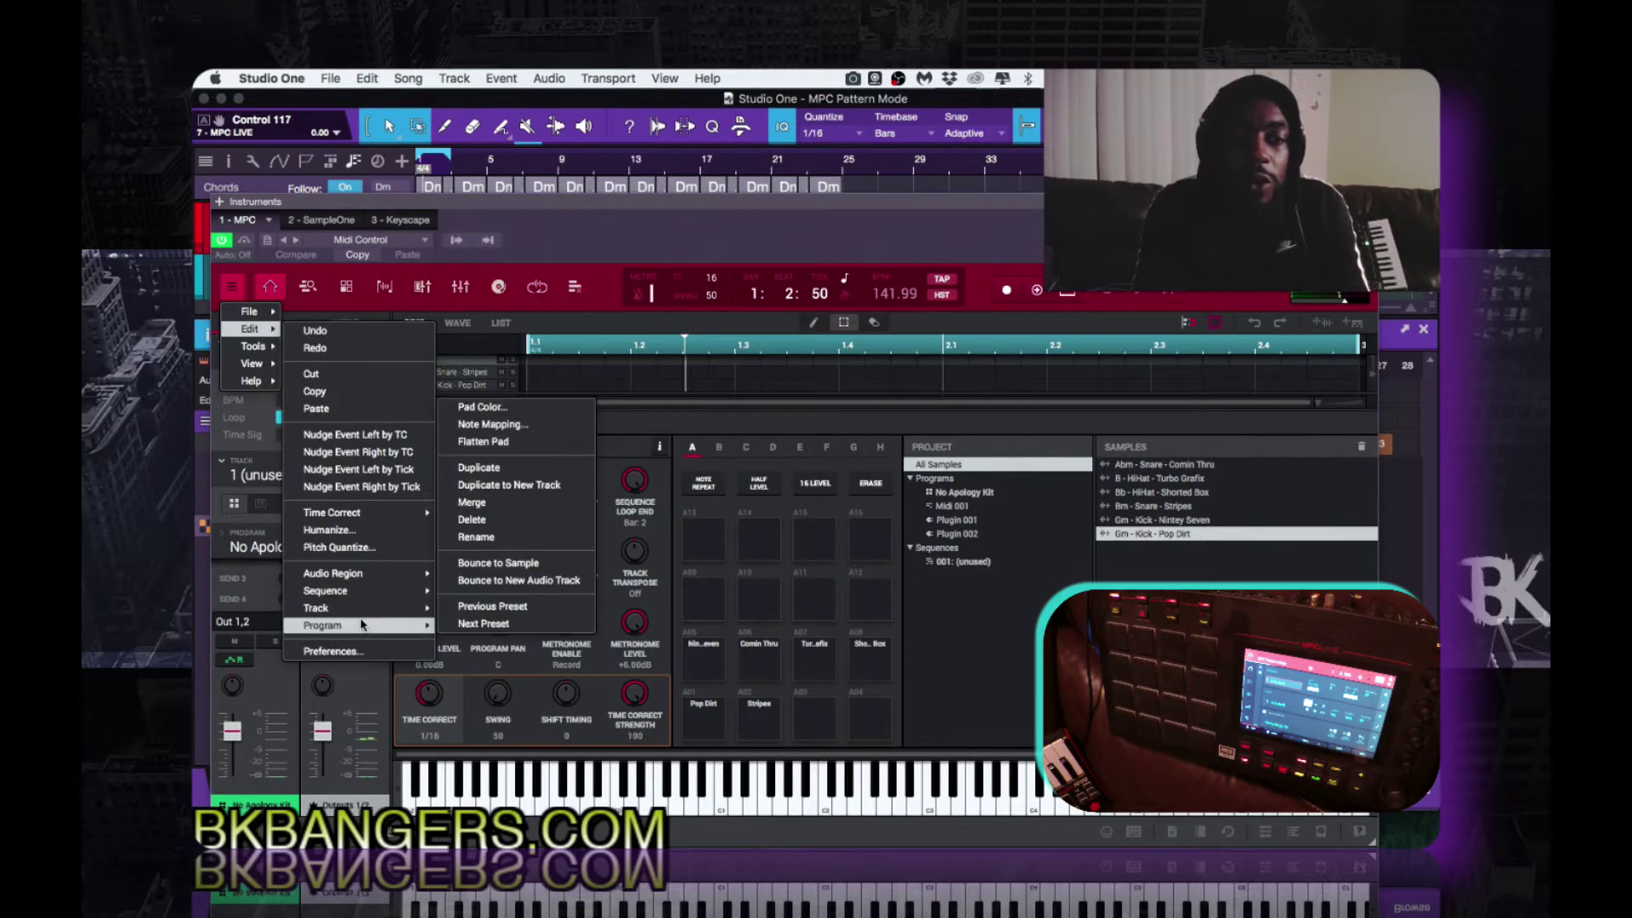
{"action": "left_click", "coordinate": [493, 424]}
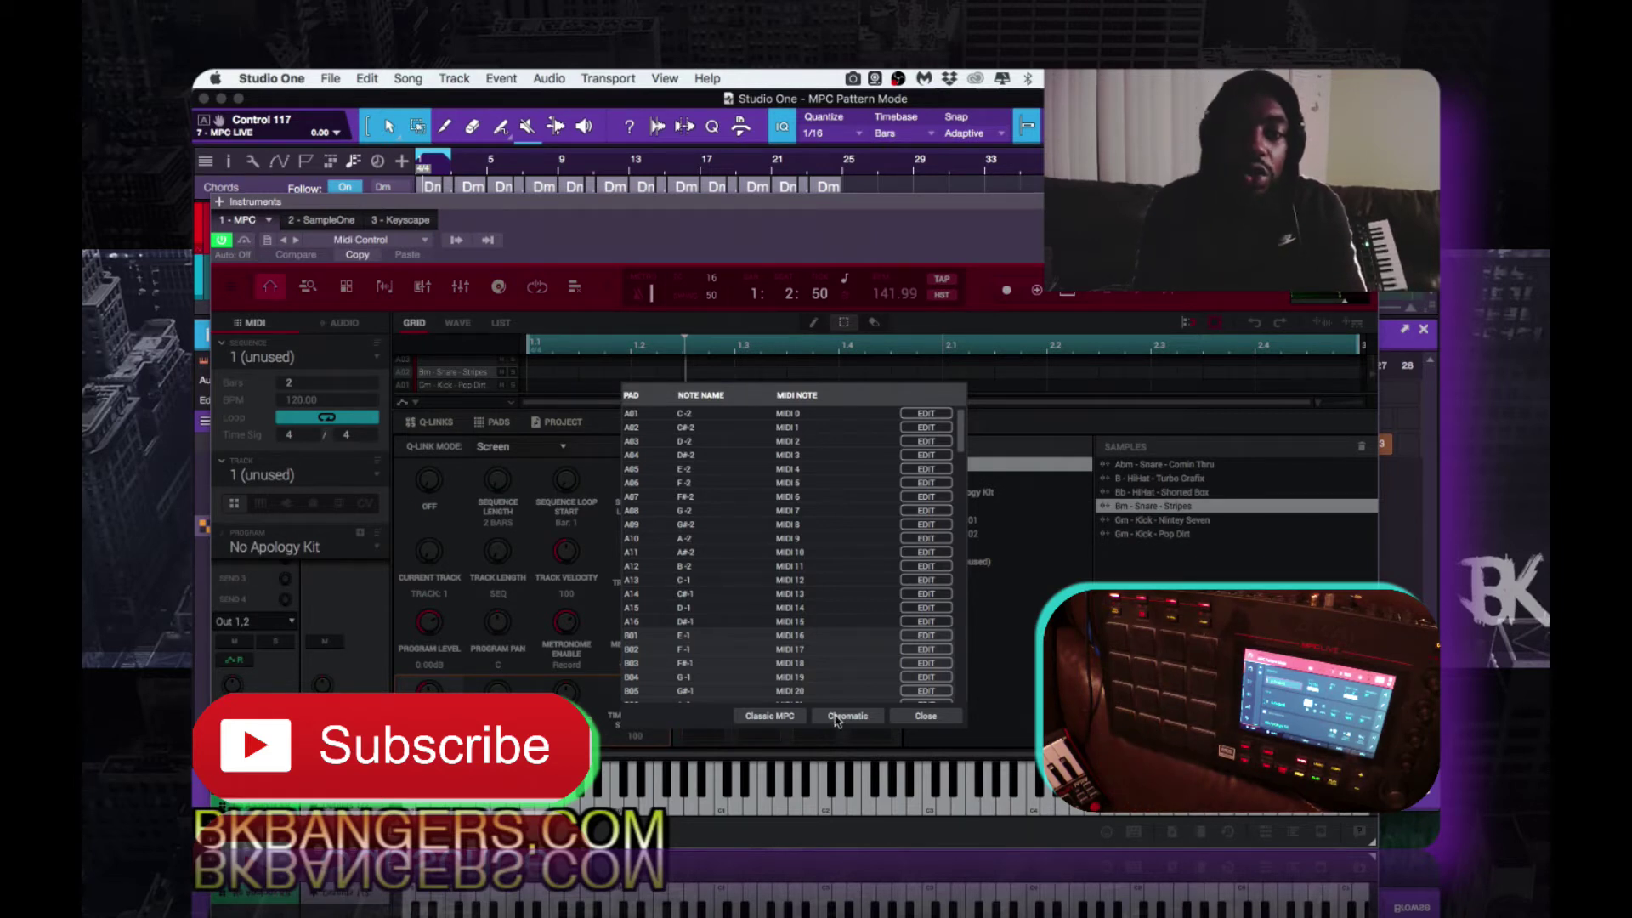
{"action": "left_click", "coordinate": [767, 715]}
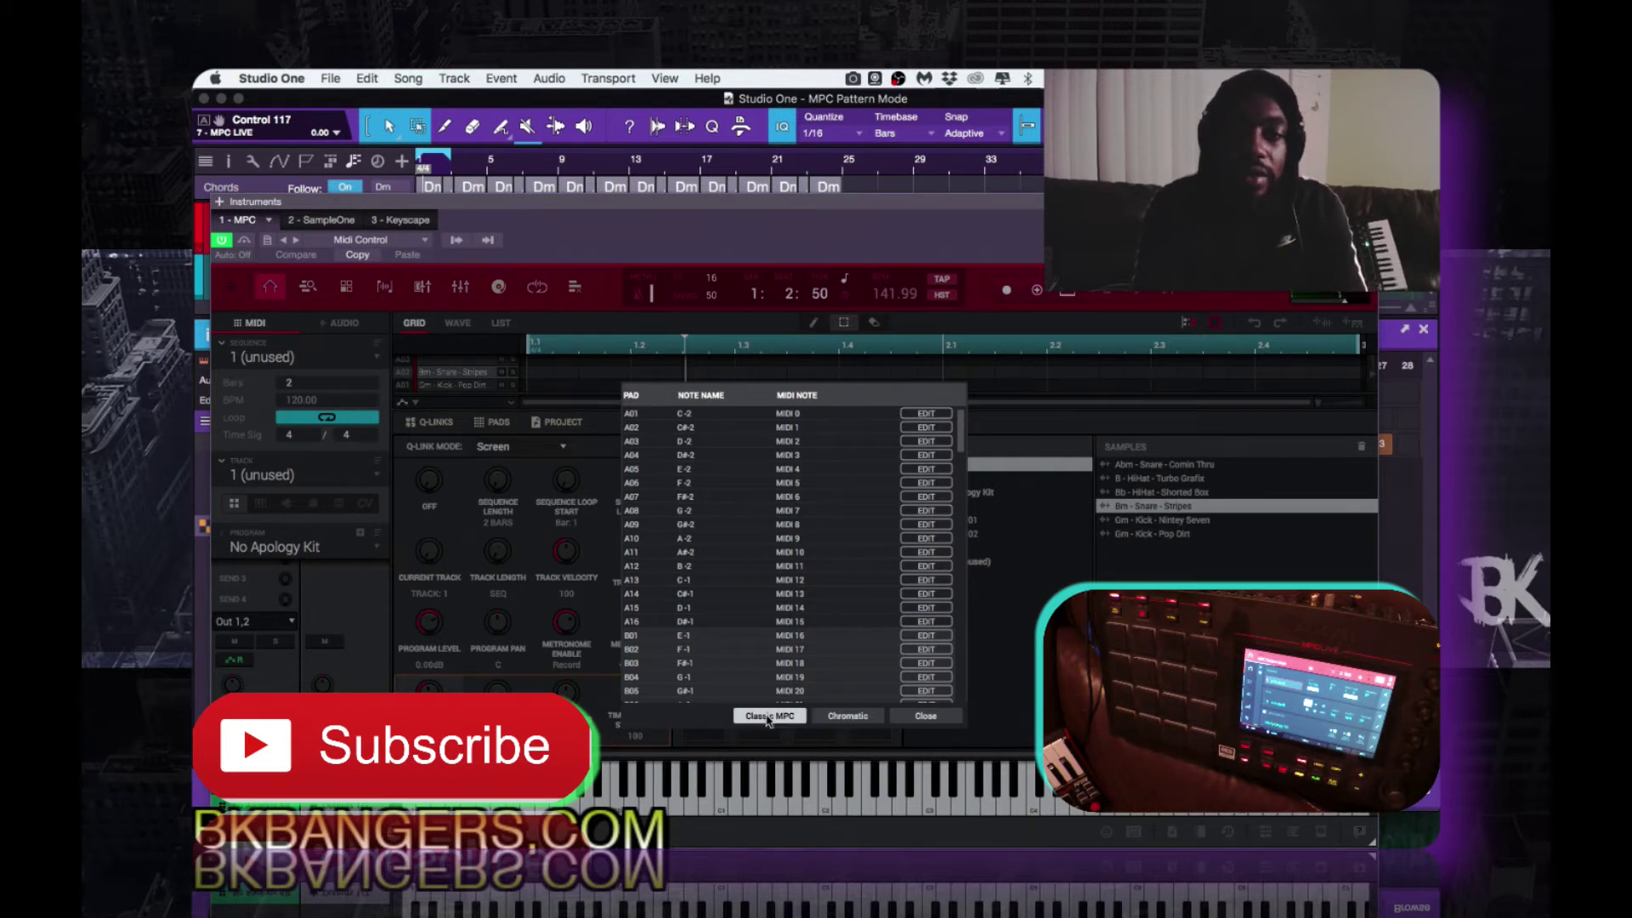
{"action": "left_click", "coordinate": [846, 718]}
{"action": "left_click", "coordinate": [909, 720]}
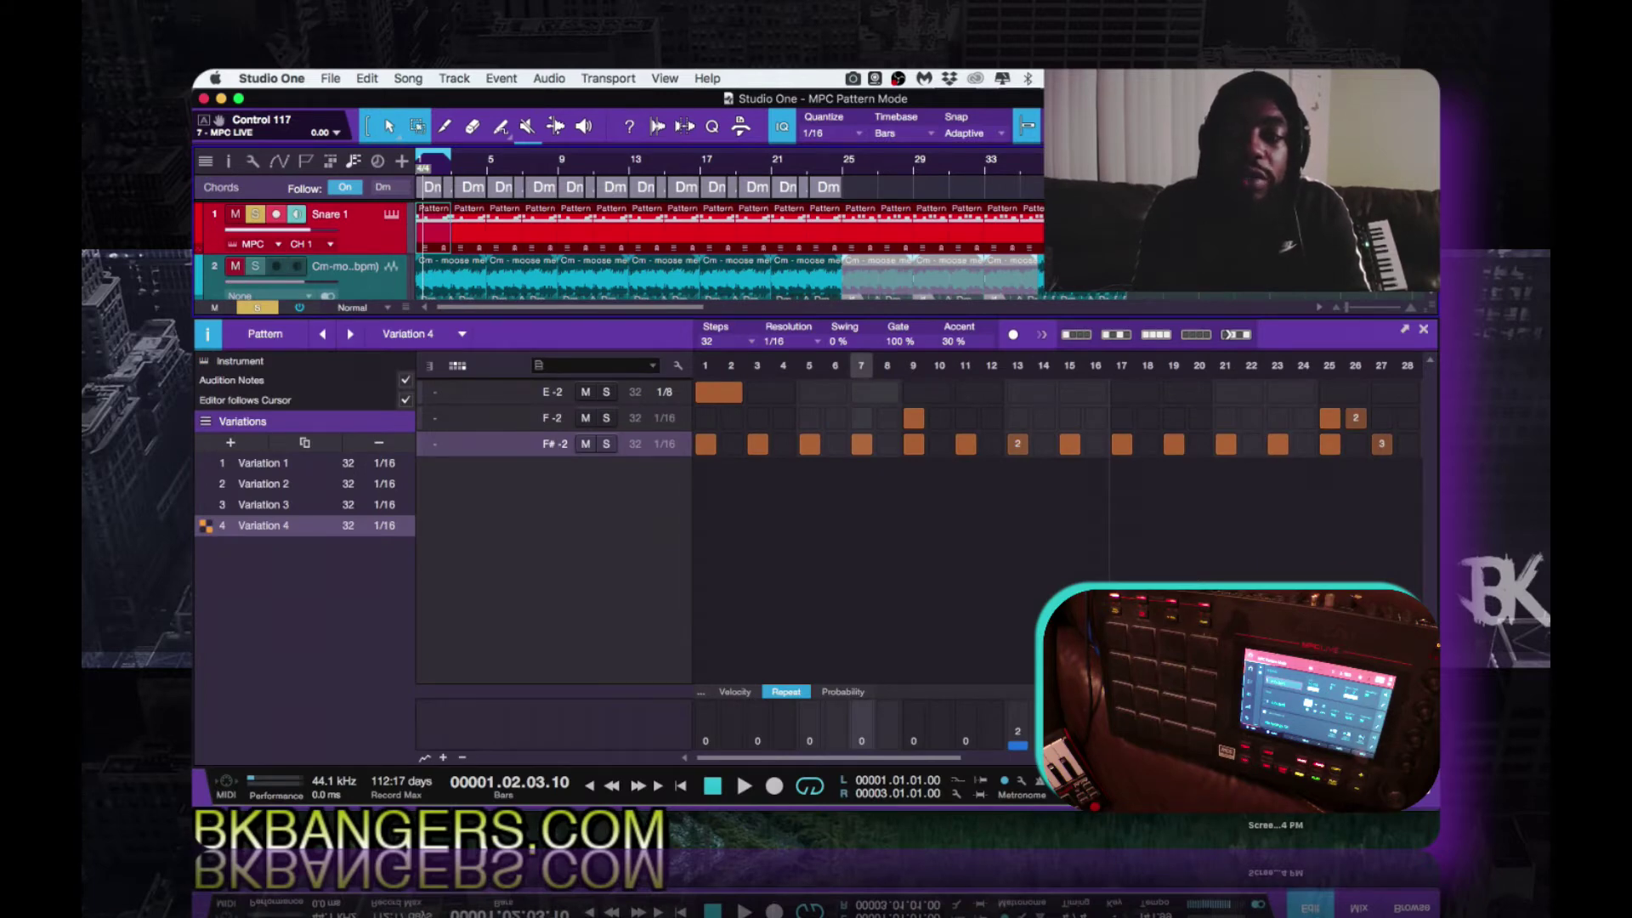
Step: Check the MPC channels in the mixer and reopen the first Snare 1 pattern in the pattern editor
{"action": "left_click", "coordinate": [1359, 908]}
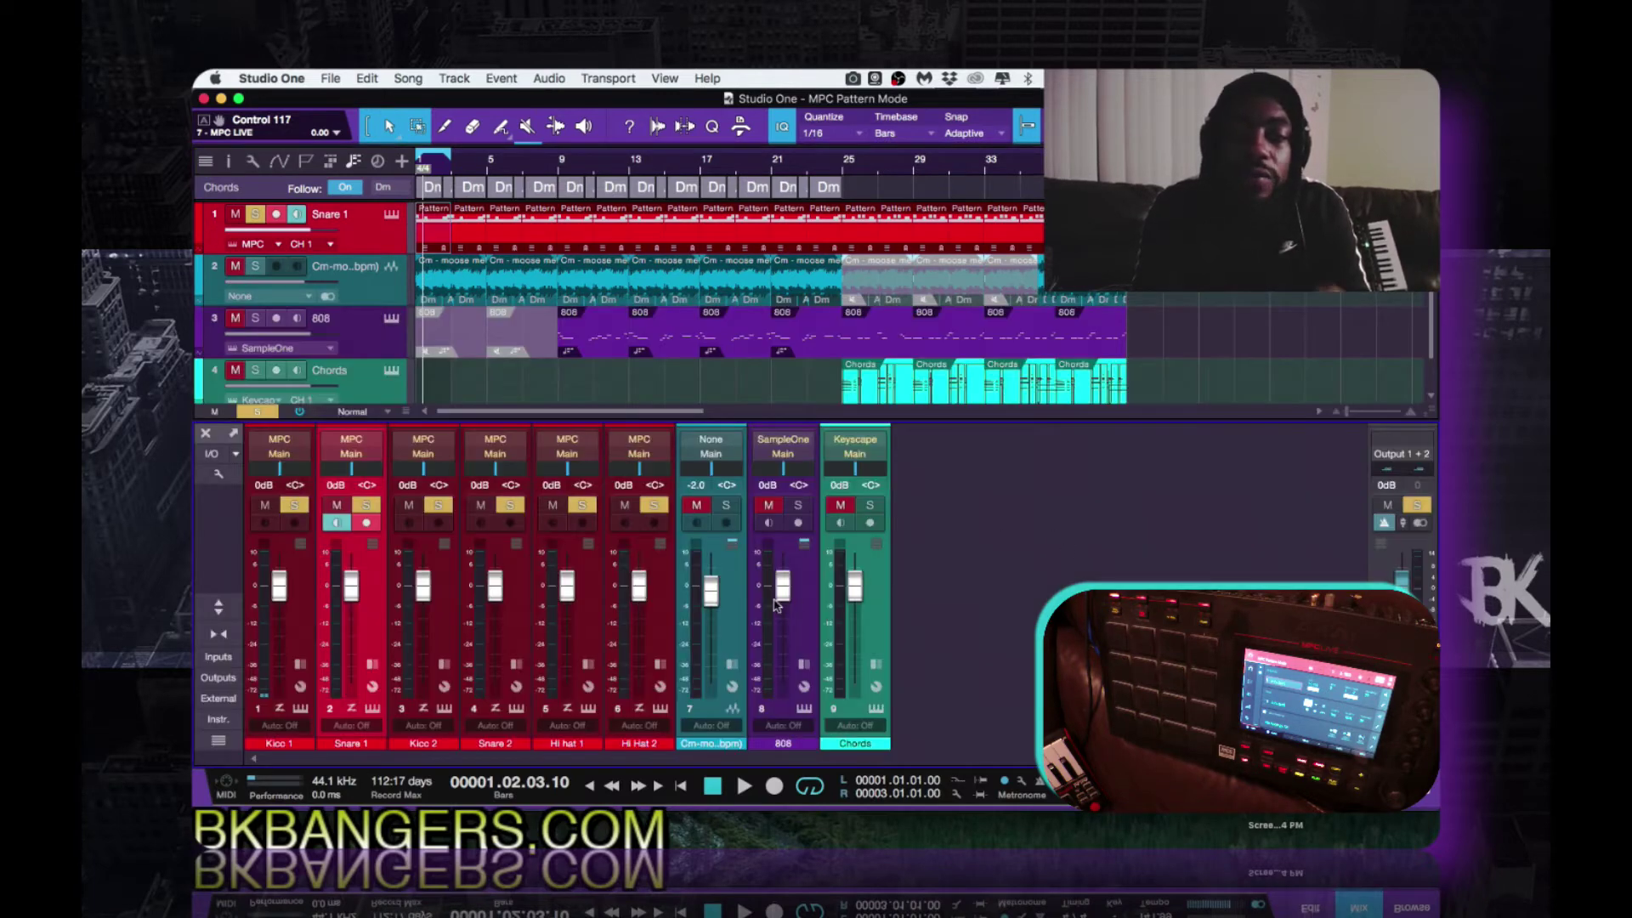
{"action": "left_click", "coordinate": [1360, 908]}
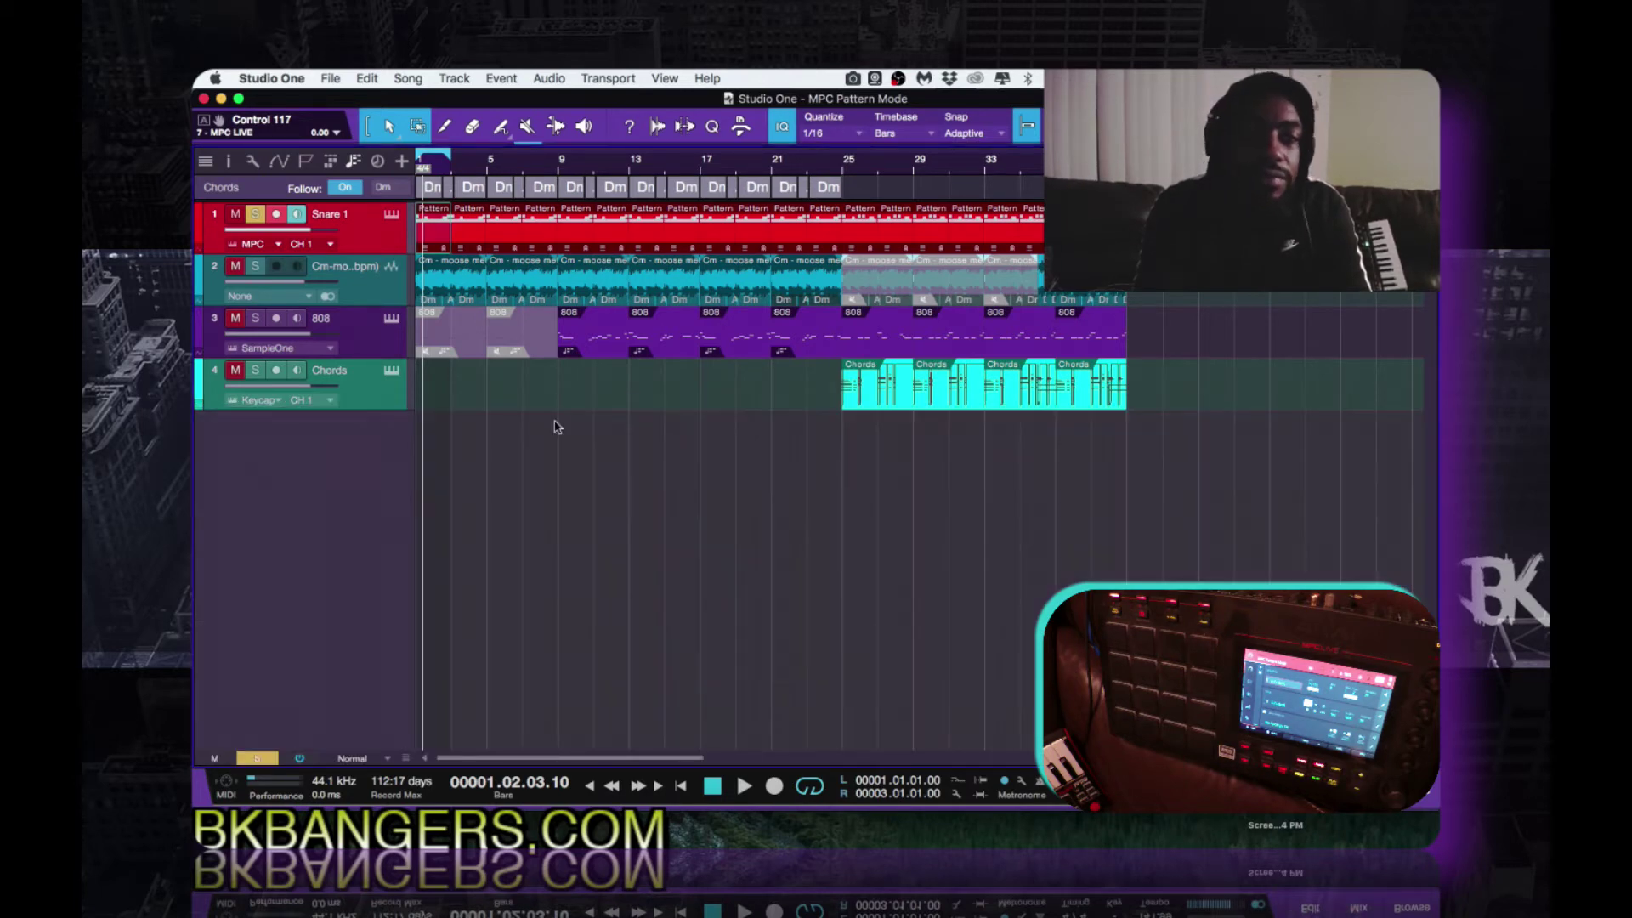
{"action": "double_click", "coordinate": [439, 236]}
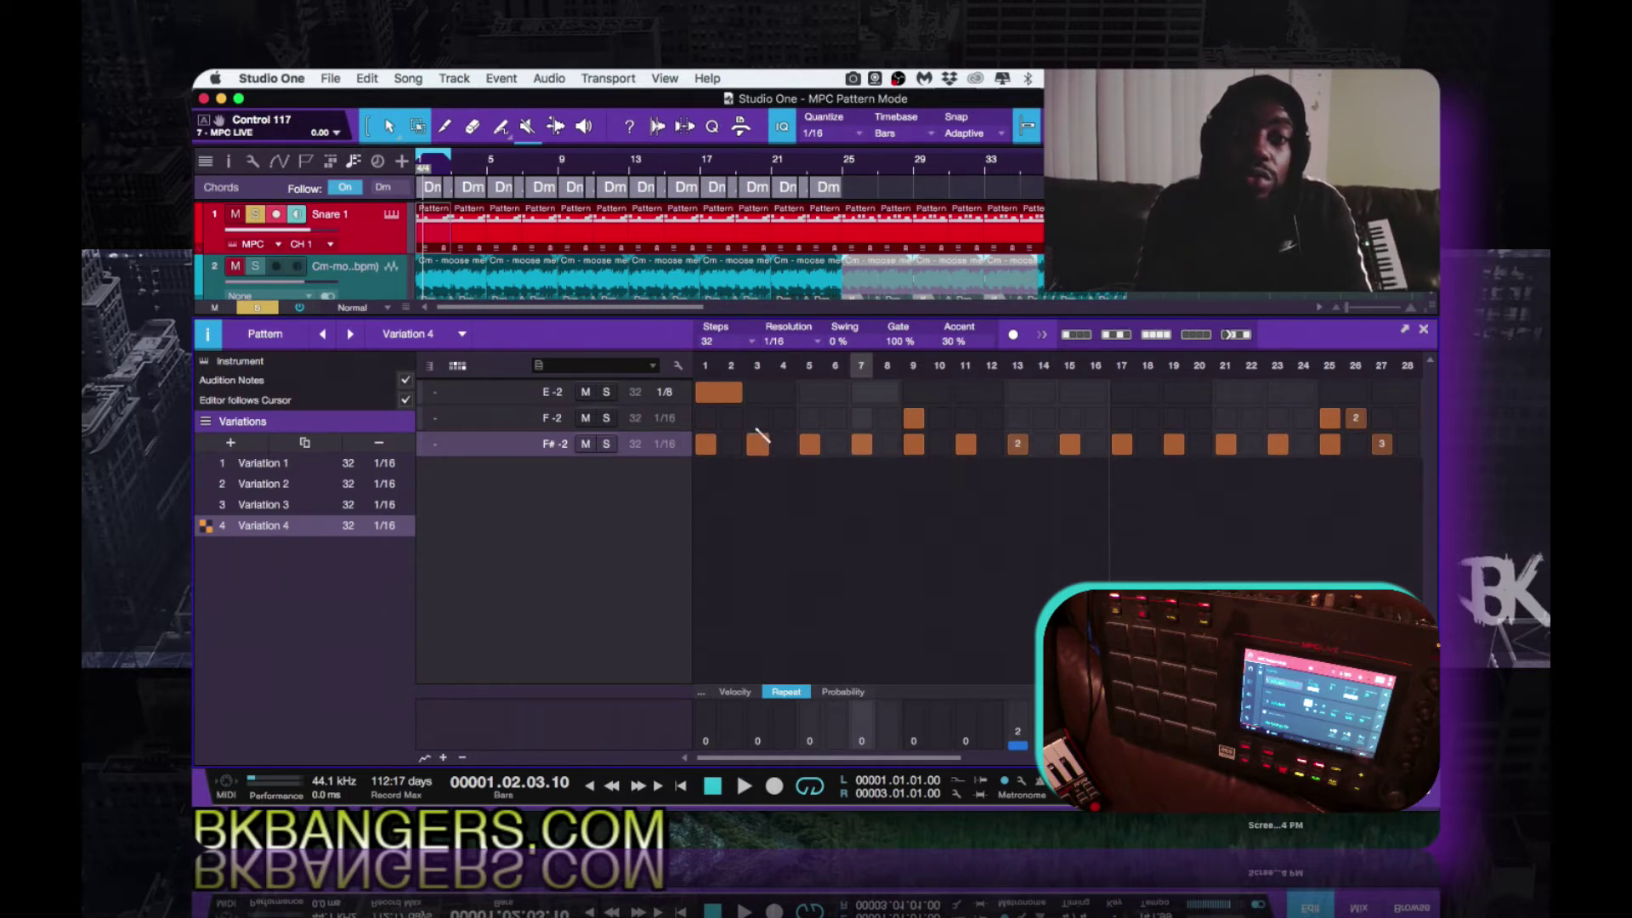
Step: Review the available step counts and resolutions for Variation 4 of the pattern
{"action": "left_click", "coordinate": [749, 345]}
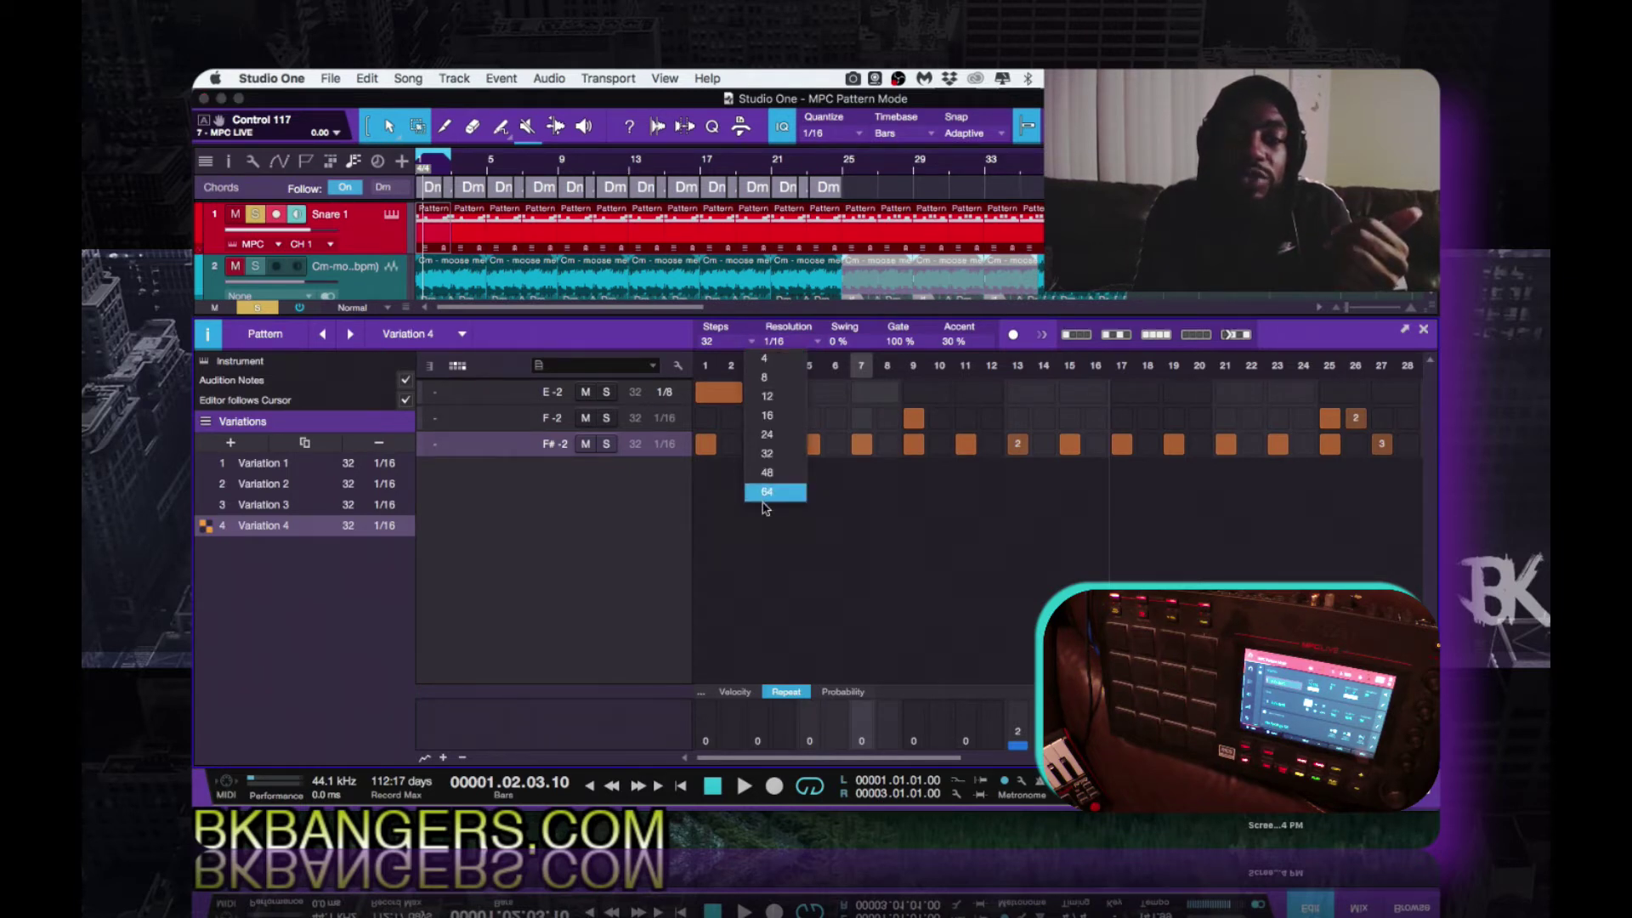
{"action": "left_click", "coordinate": [743, 333]}
{"action": "left_click", "coordinate": [819, 344]}
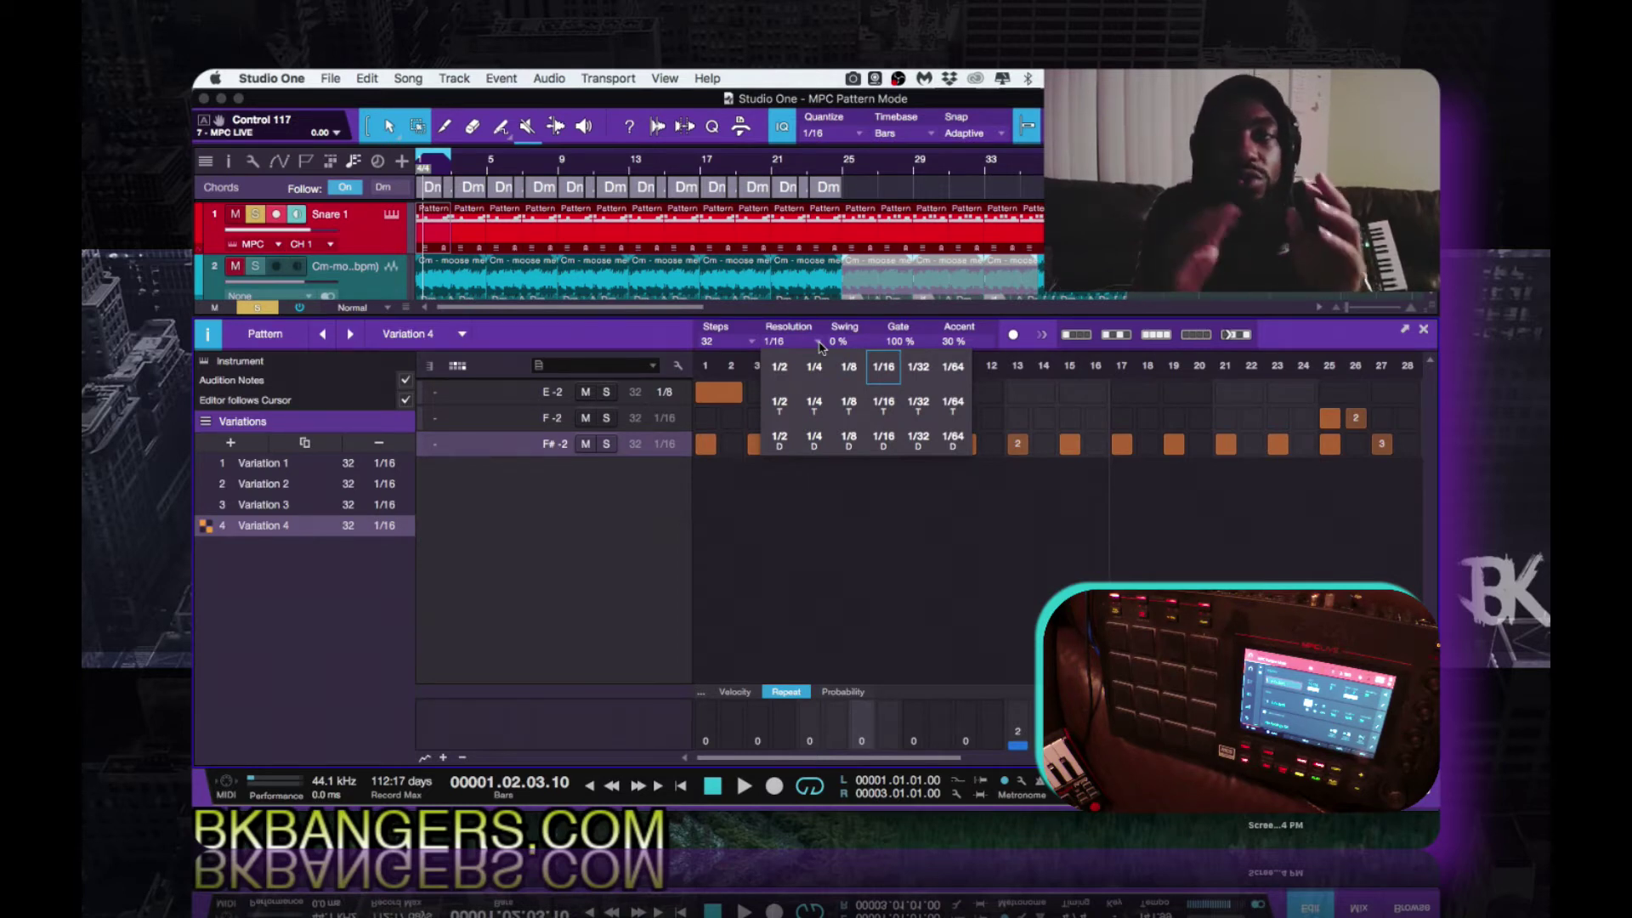
{"action": "left_click", "coordinate": [751, 330]}
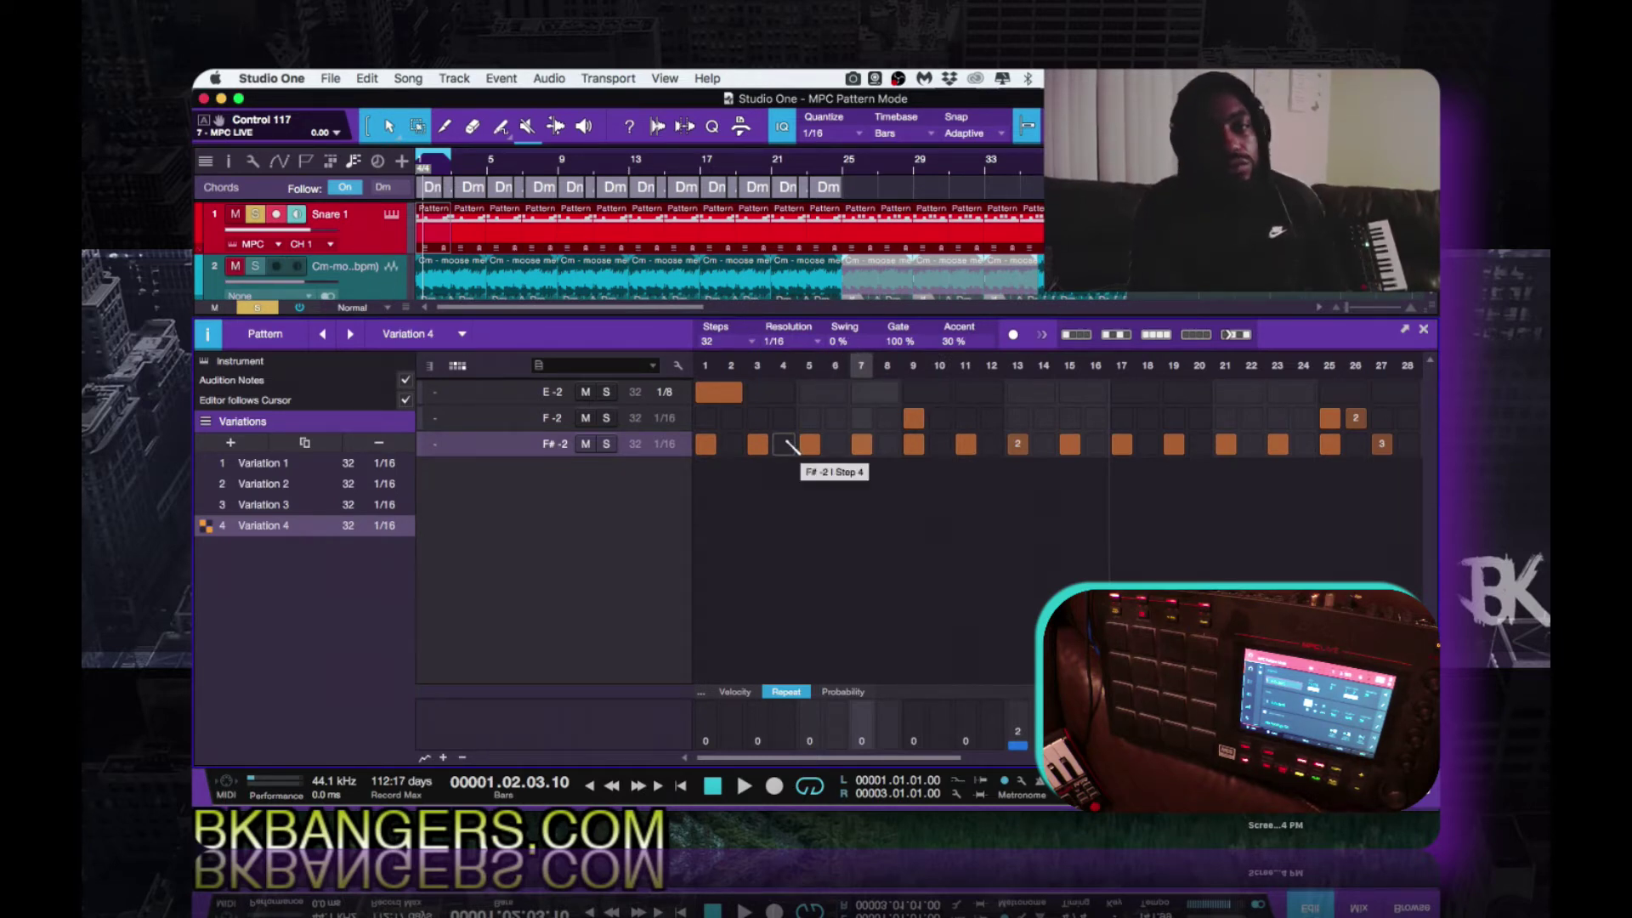
Step: Switch the E -2 lane's resolution to 1/16 and back to 1/8, and play the pattern
{"action": "left_click", "coordinate": [665, 392]}
{"action": "left_click", "coordinate": [773, 423]}
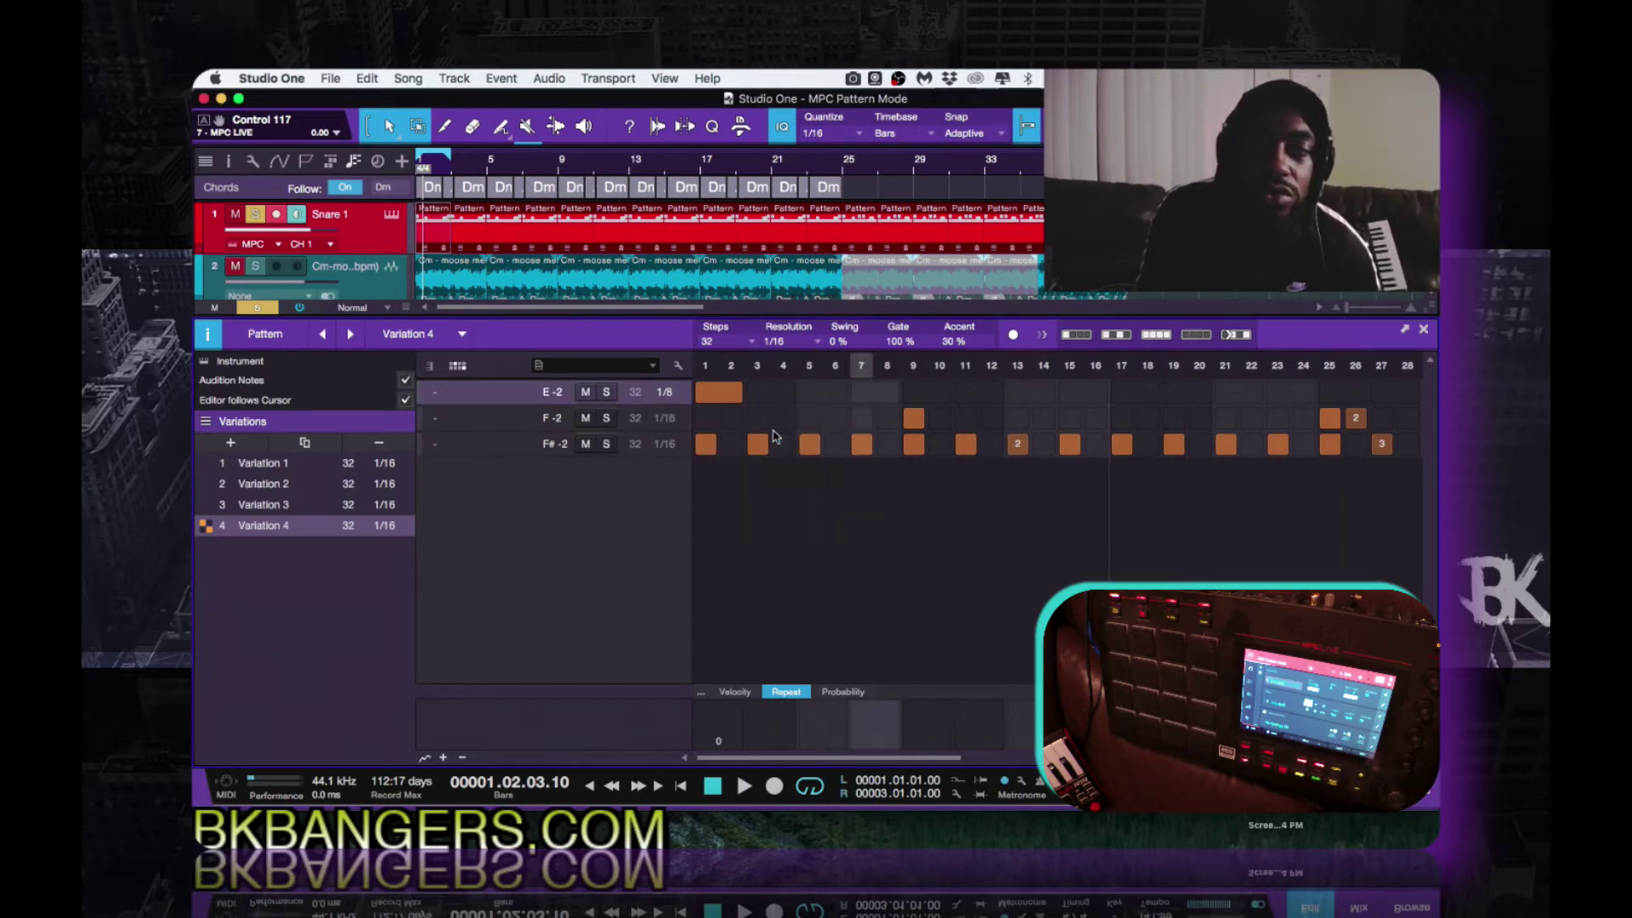
{"action": "left_click", "coordinate": [668, 396]}
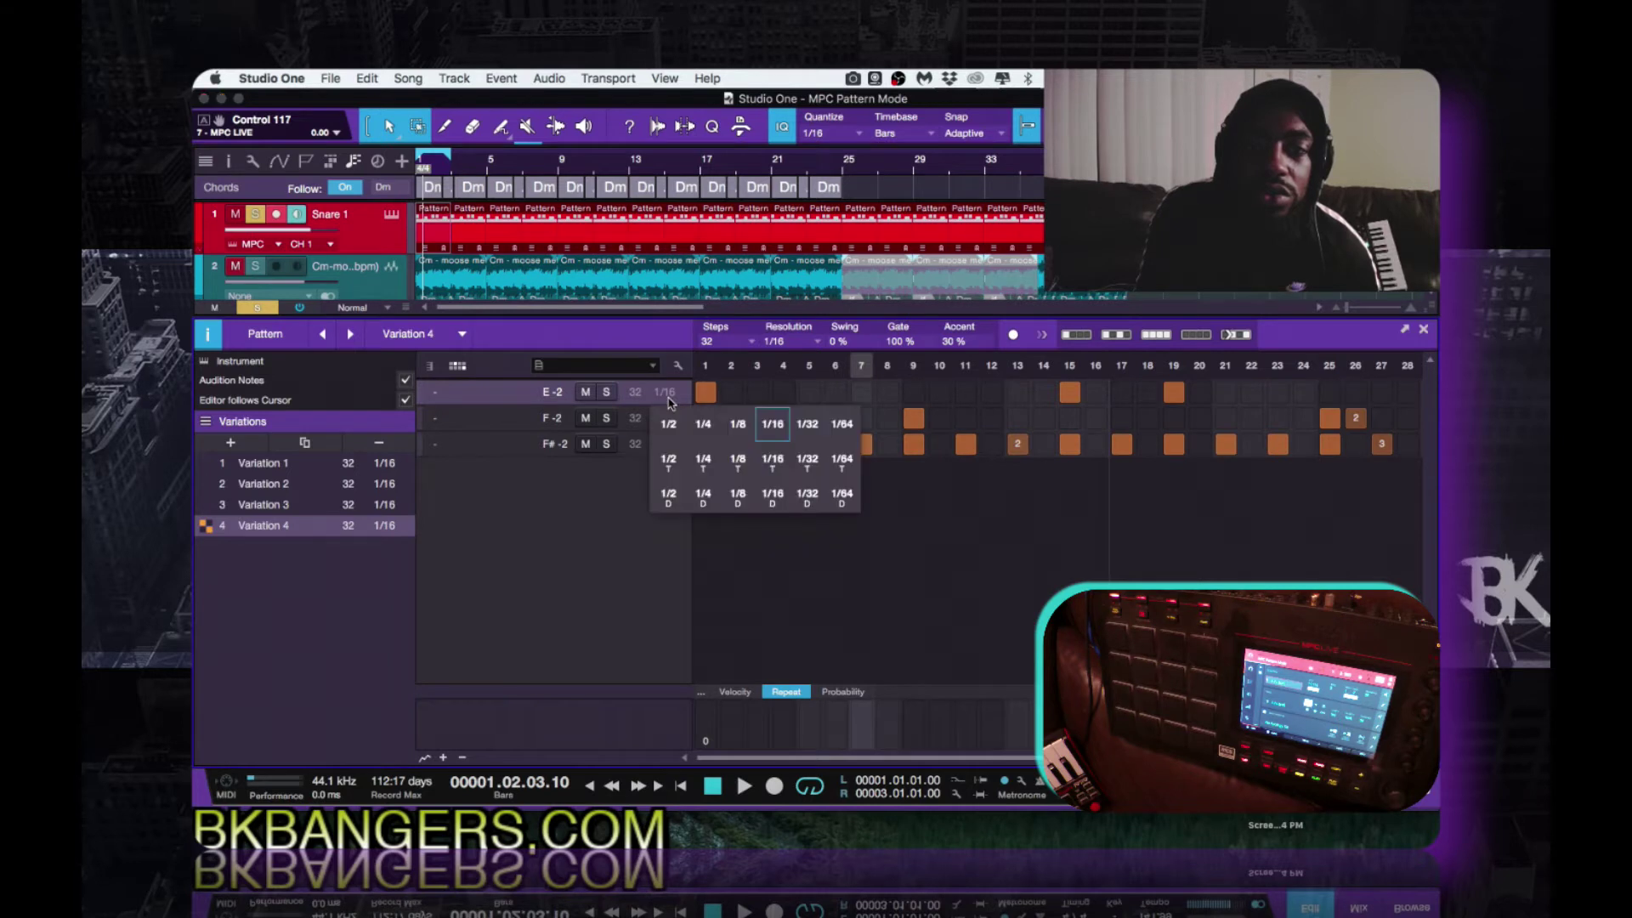
{"action": "left_click", "coordinate": [738, 424]}
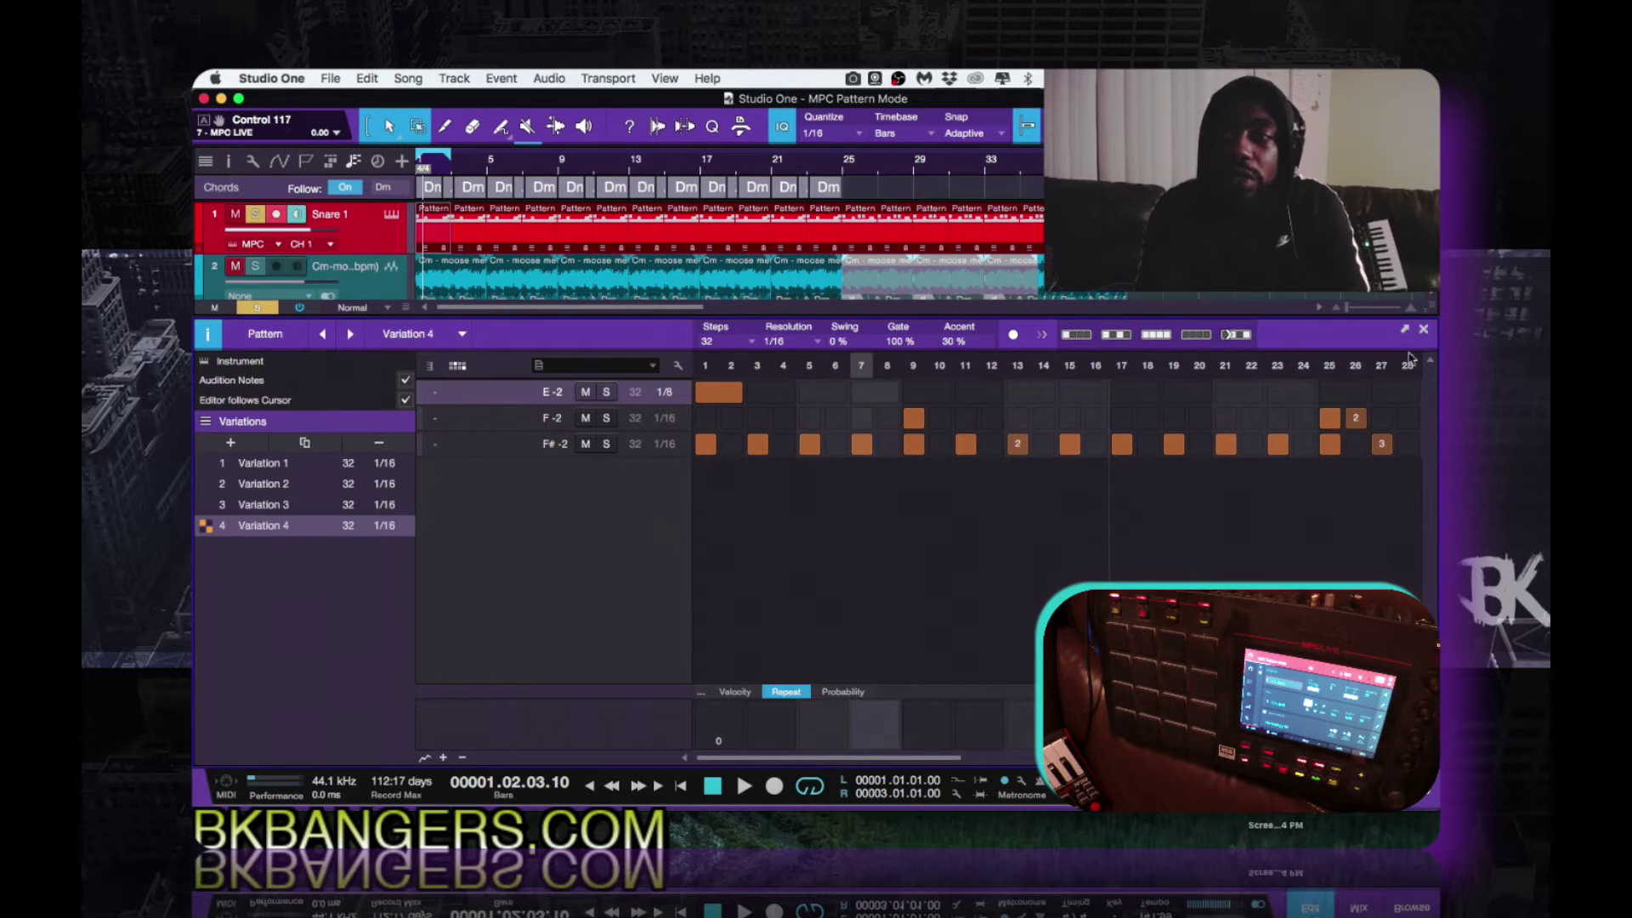
{"action": "key", "text": "space"}
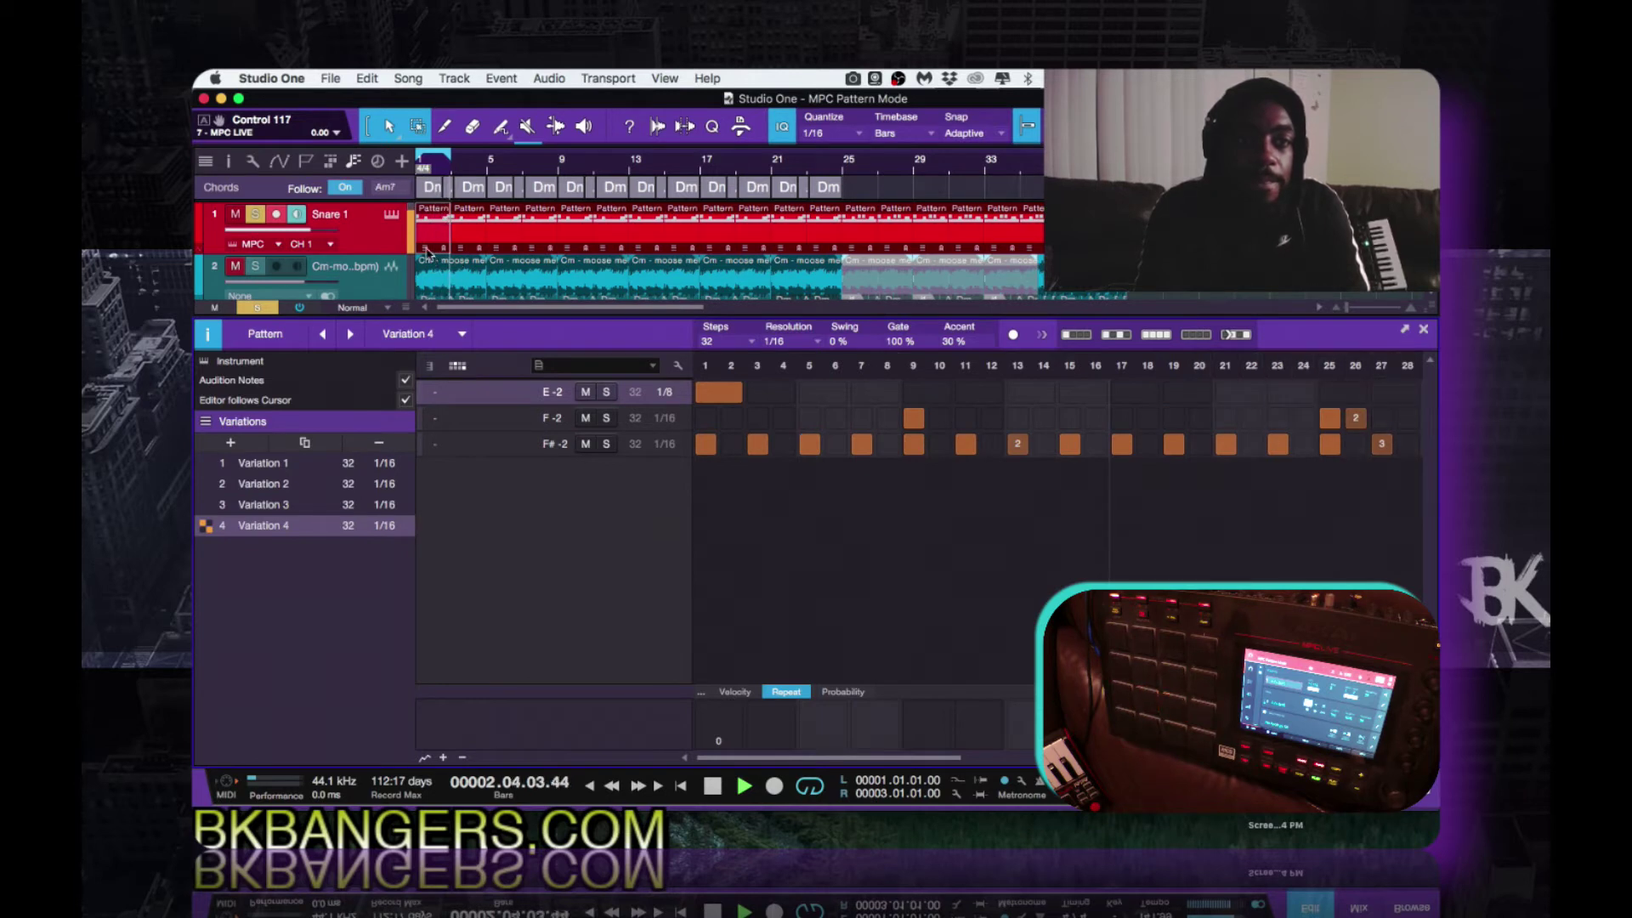
{"action": "key", "text": "space"}
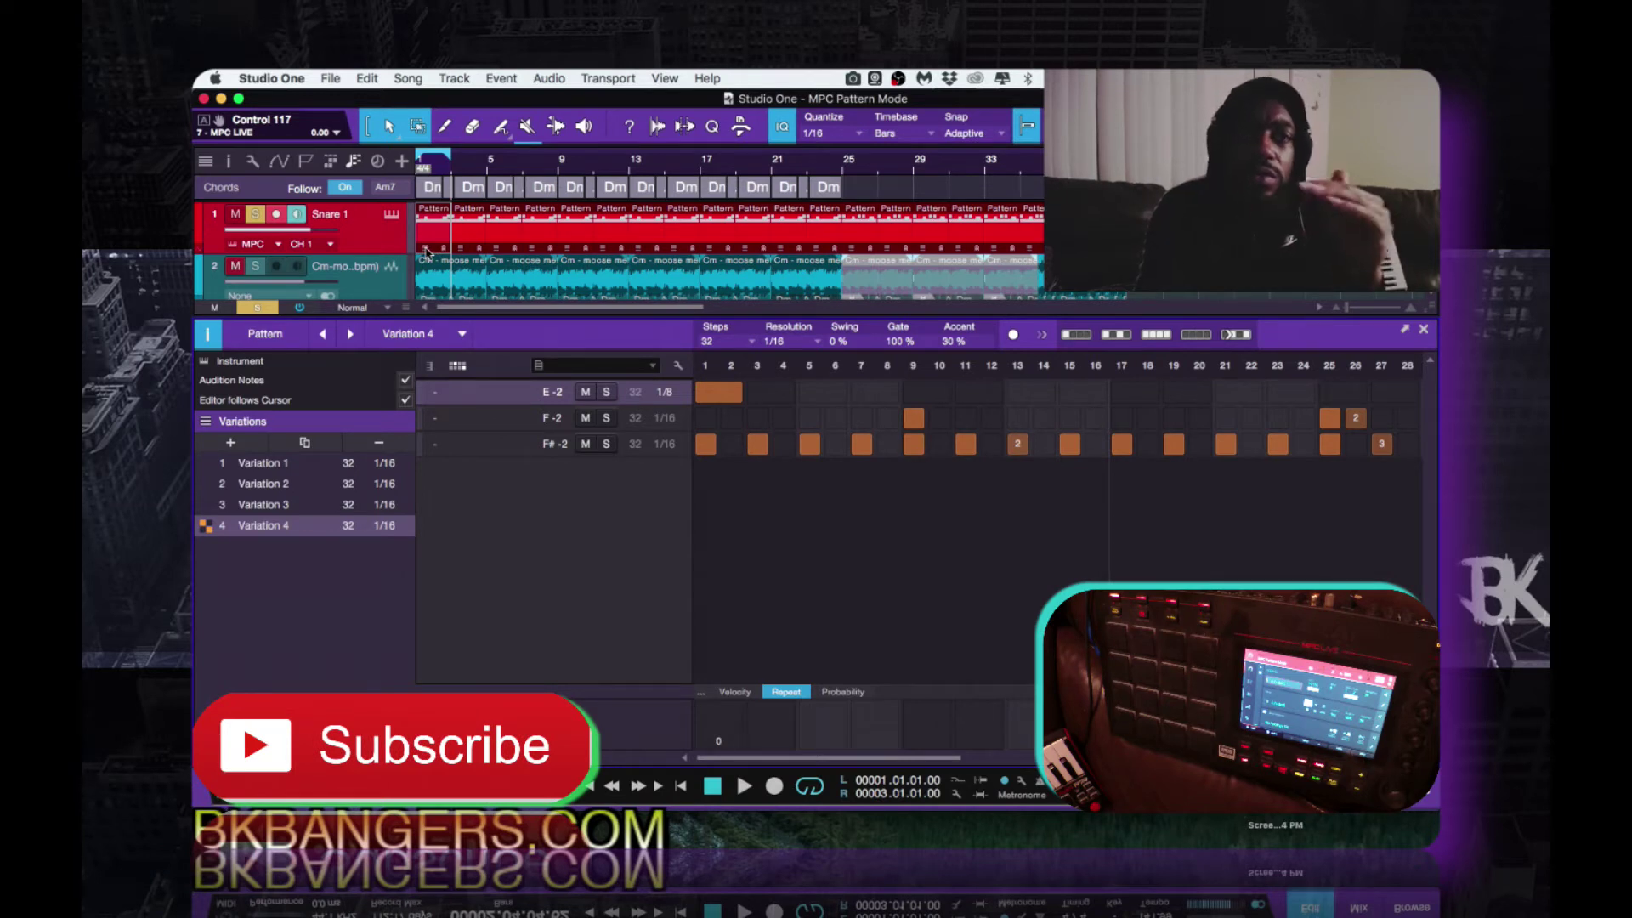
Step: Play the song while switching the first Snare 1 pattern through Variations 1, 2, 3 and 4
{"action": "left_click", "coordinate": [426, 250]}
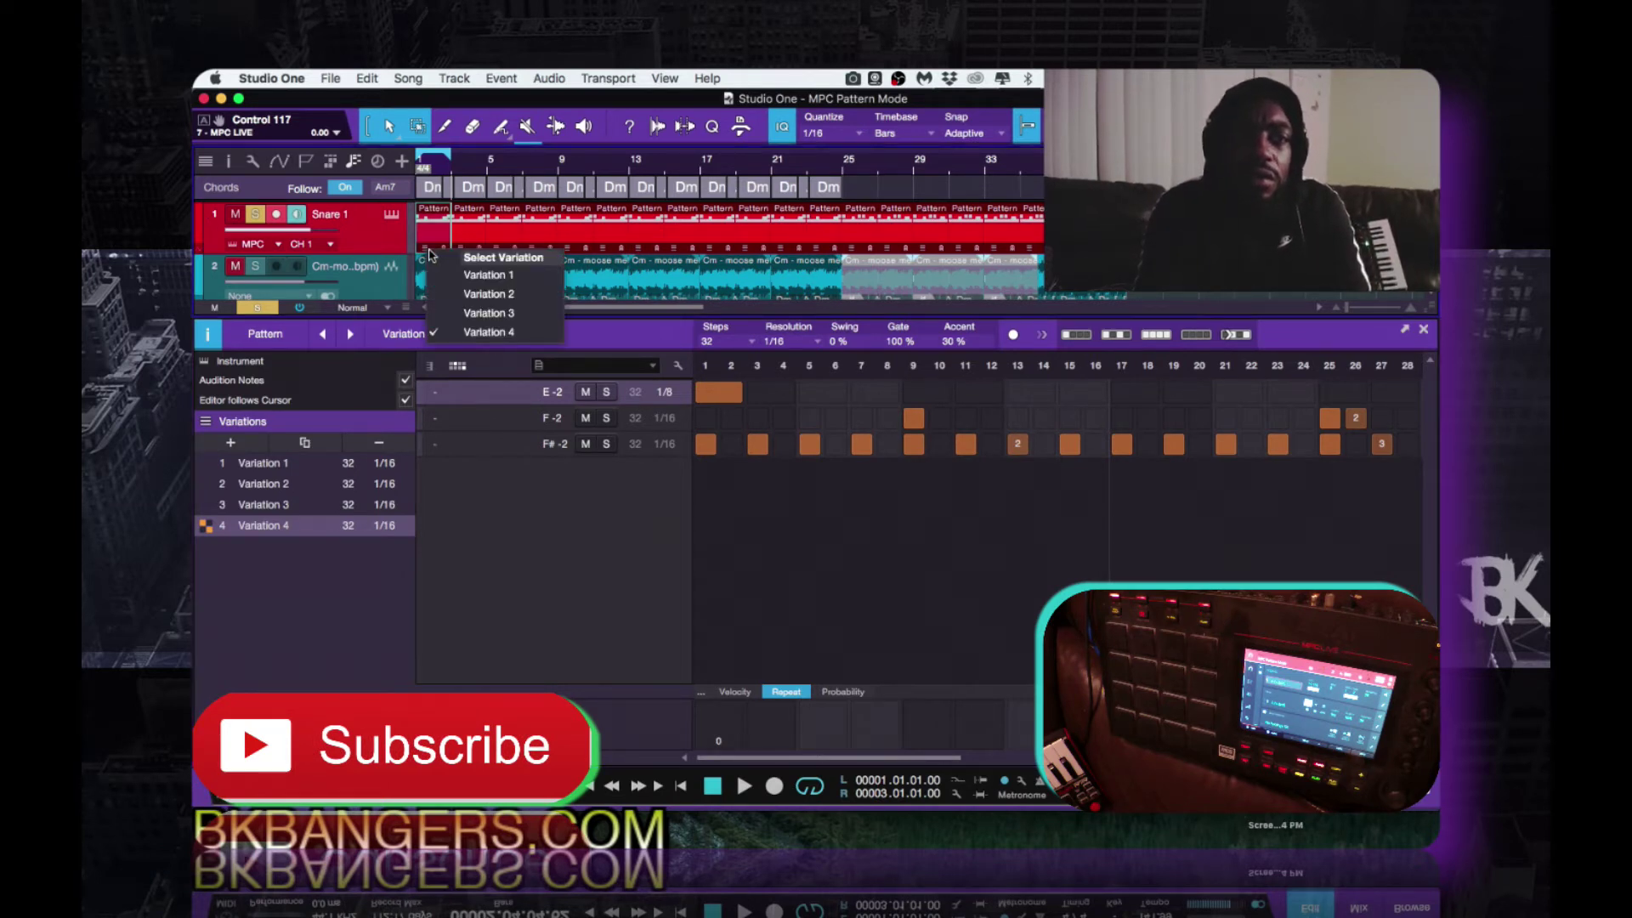
{"action": "left_click", "coordinate": [499, 284]}
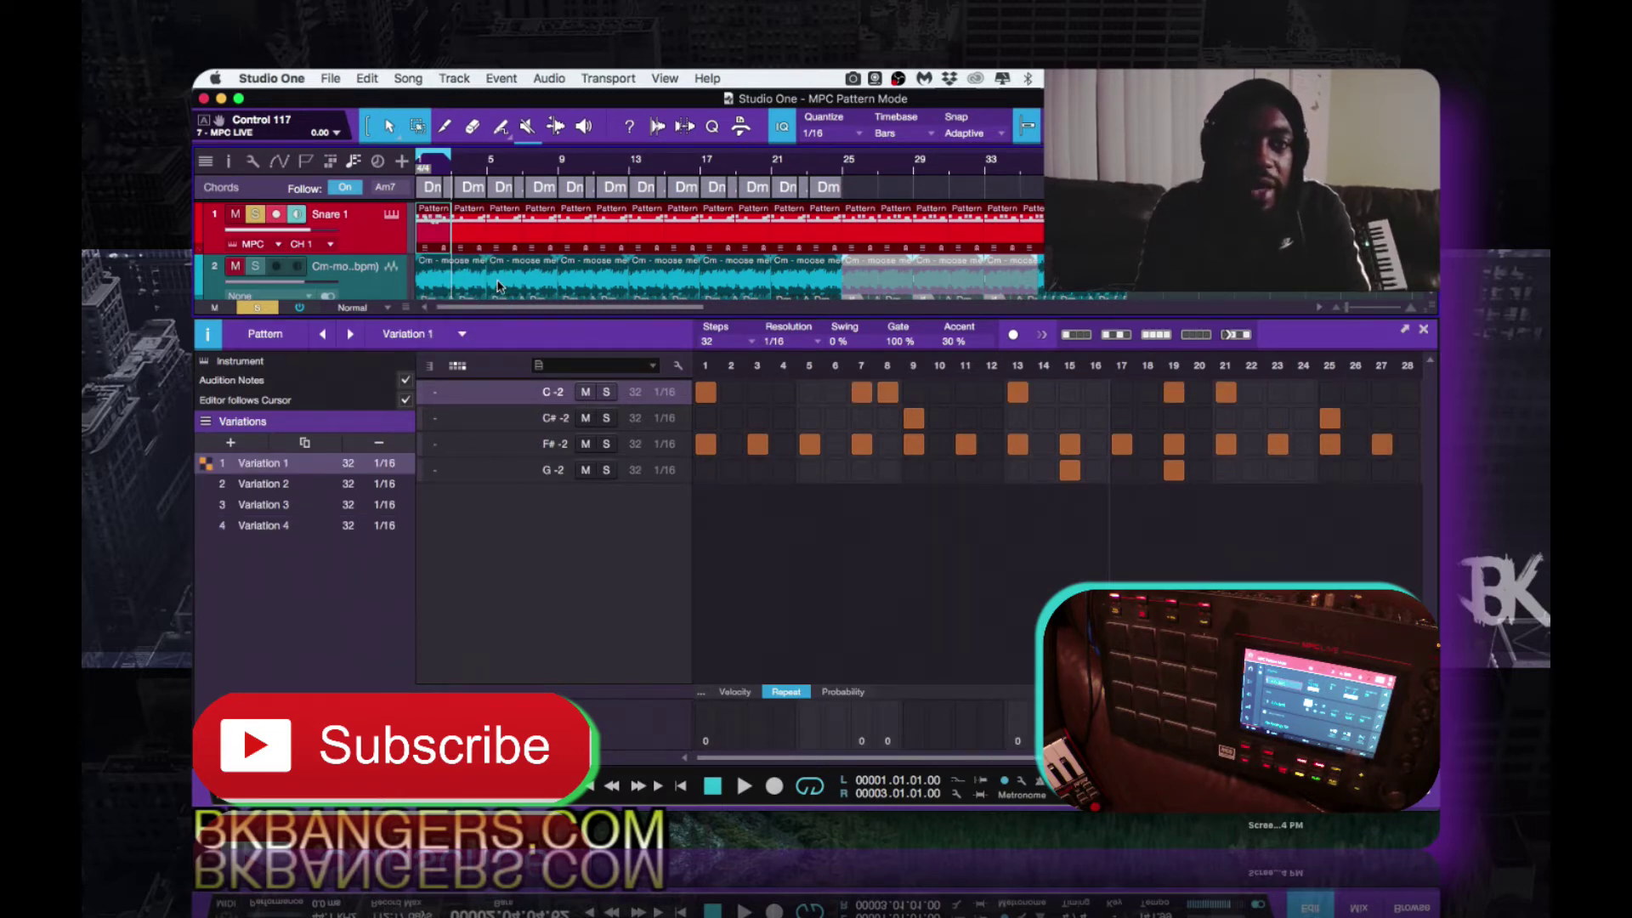
{"action": "key", "text": "space"}
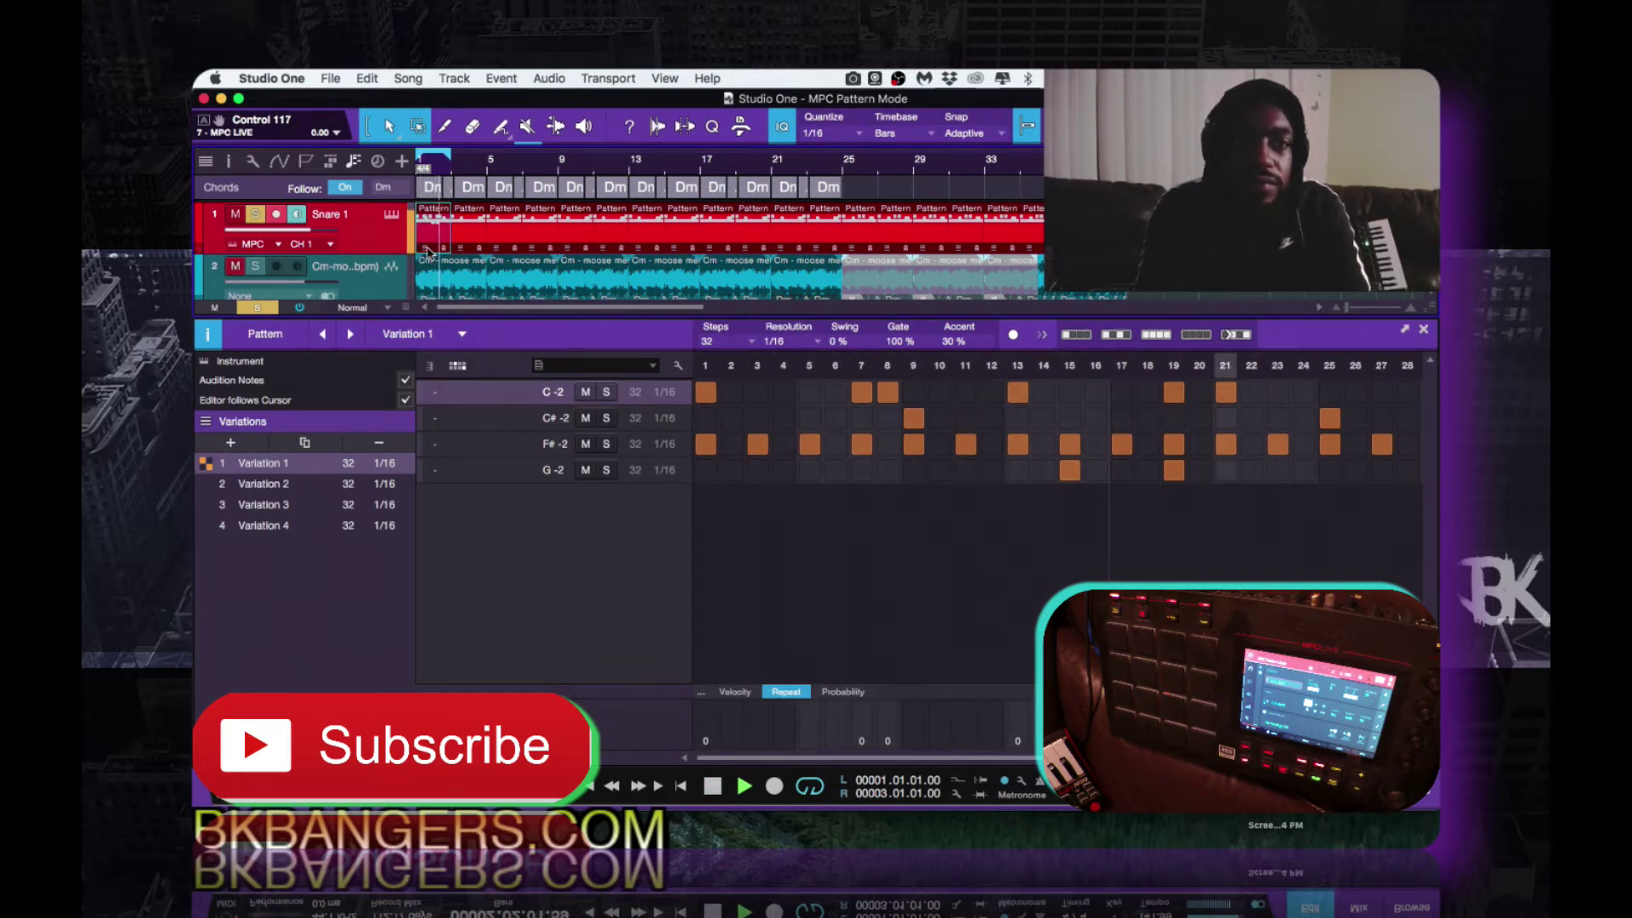
{"action": "left_click", "coordinate": [428, 250]}
{"action": "left_click", "coordinate": [453, 297]}
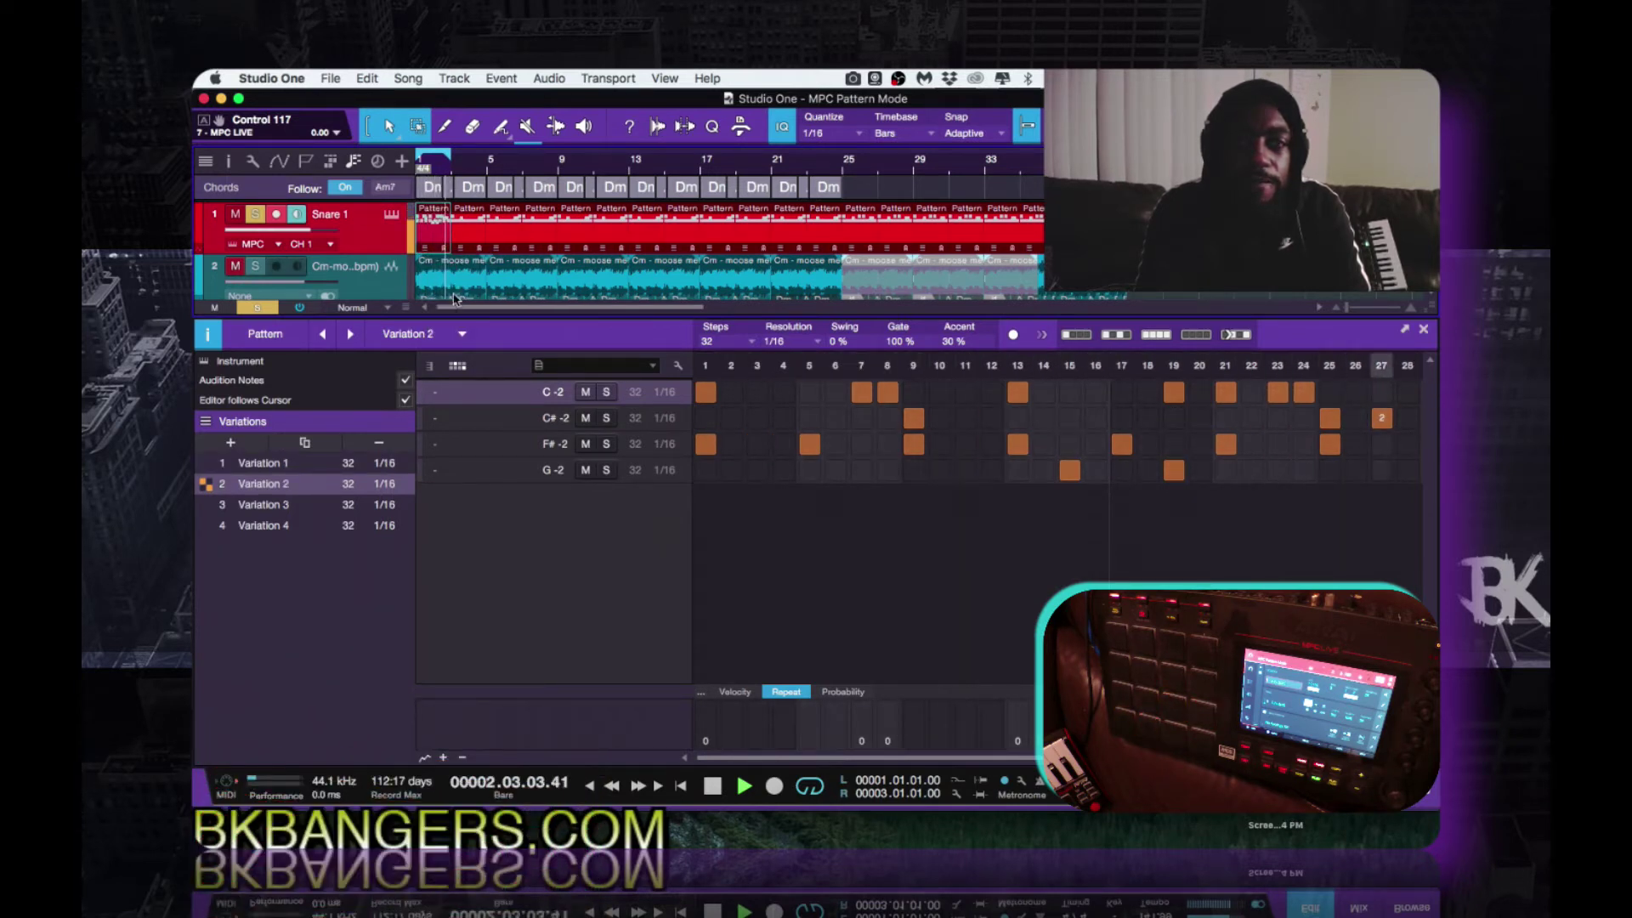
{"action": "left_click", "coordinate": [427, 251]}
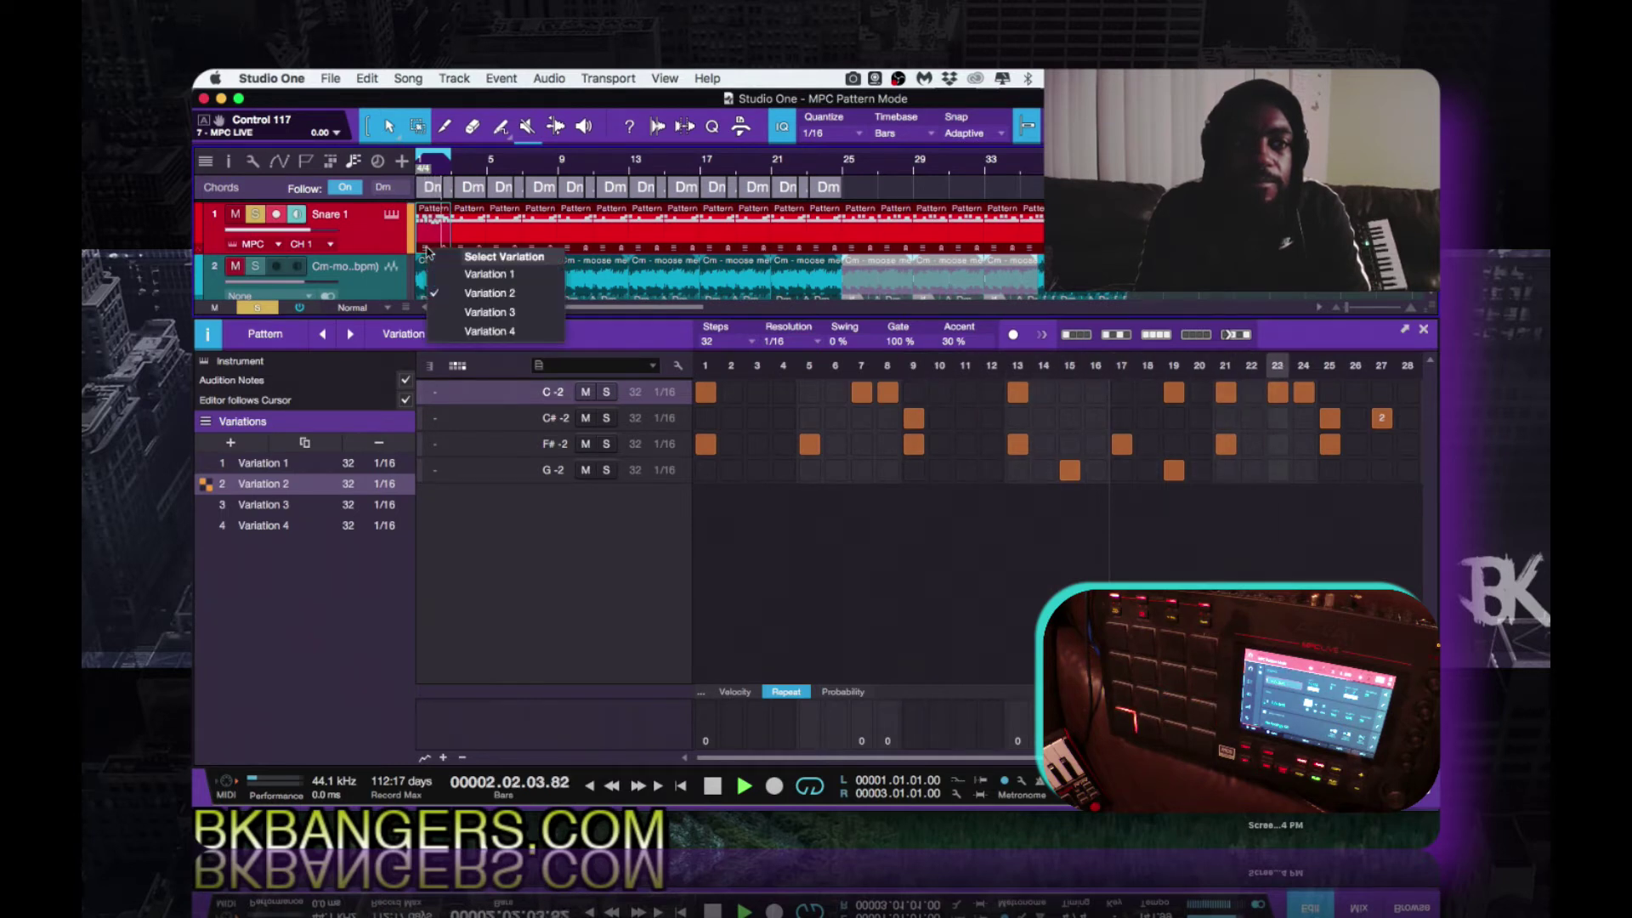
{"action": "left_click", "coordinate": [445, 315]}
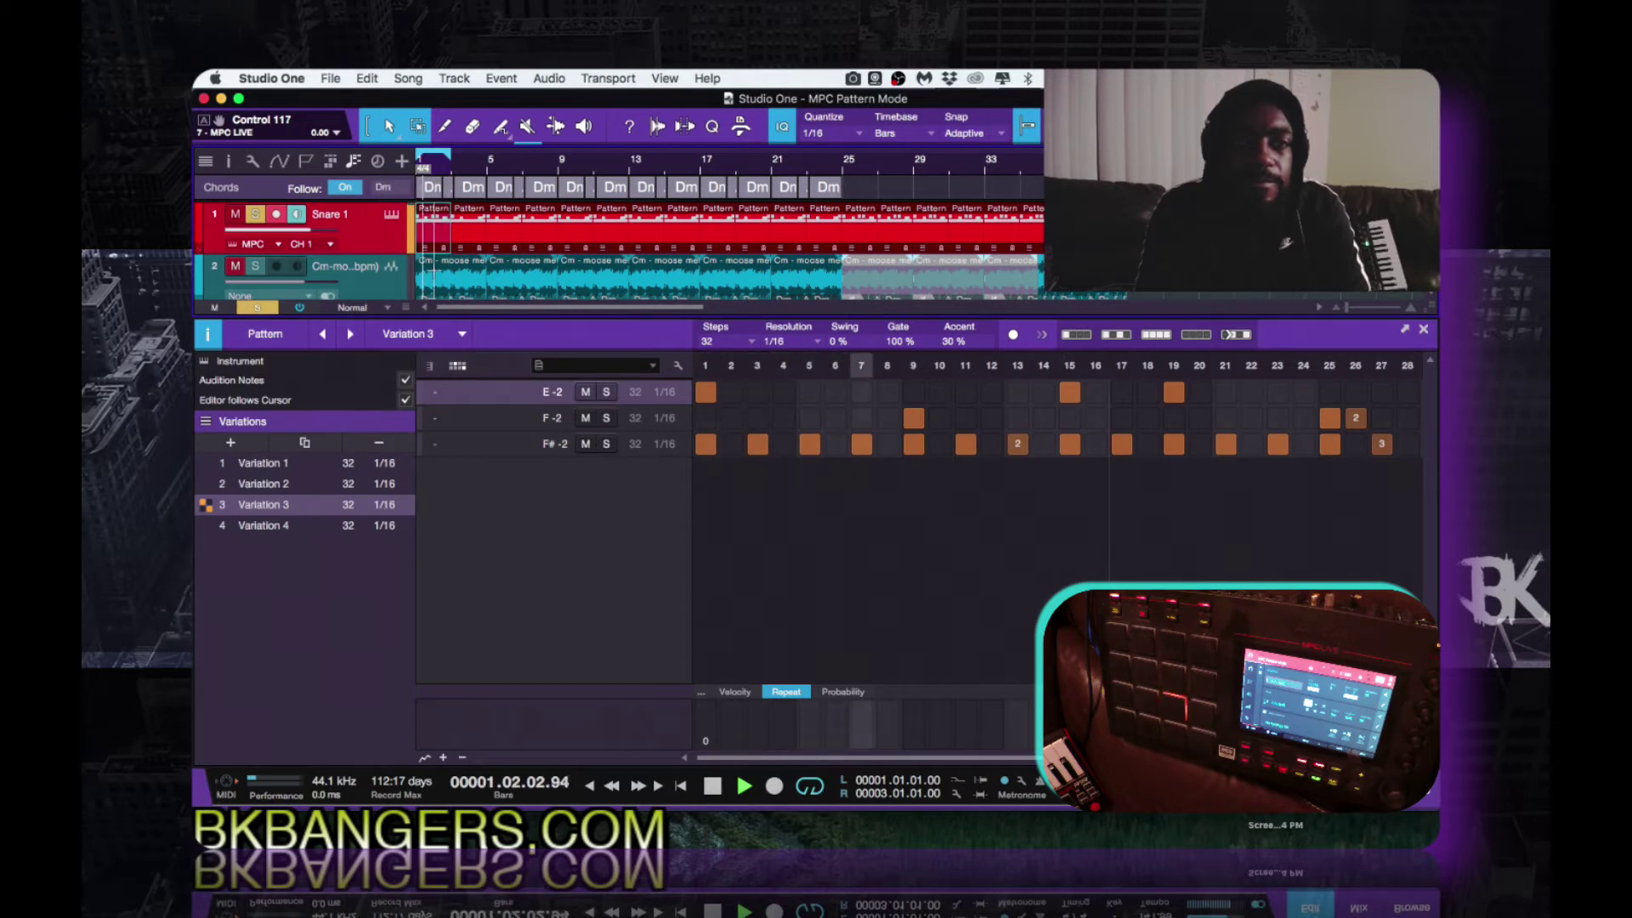
{"action": "left_click", "coordinate": [427, 248]}
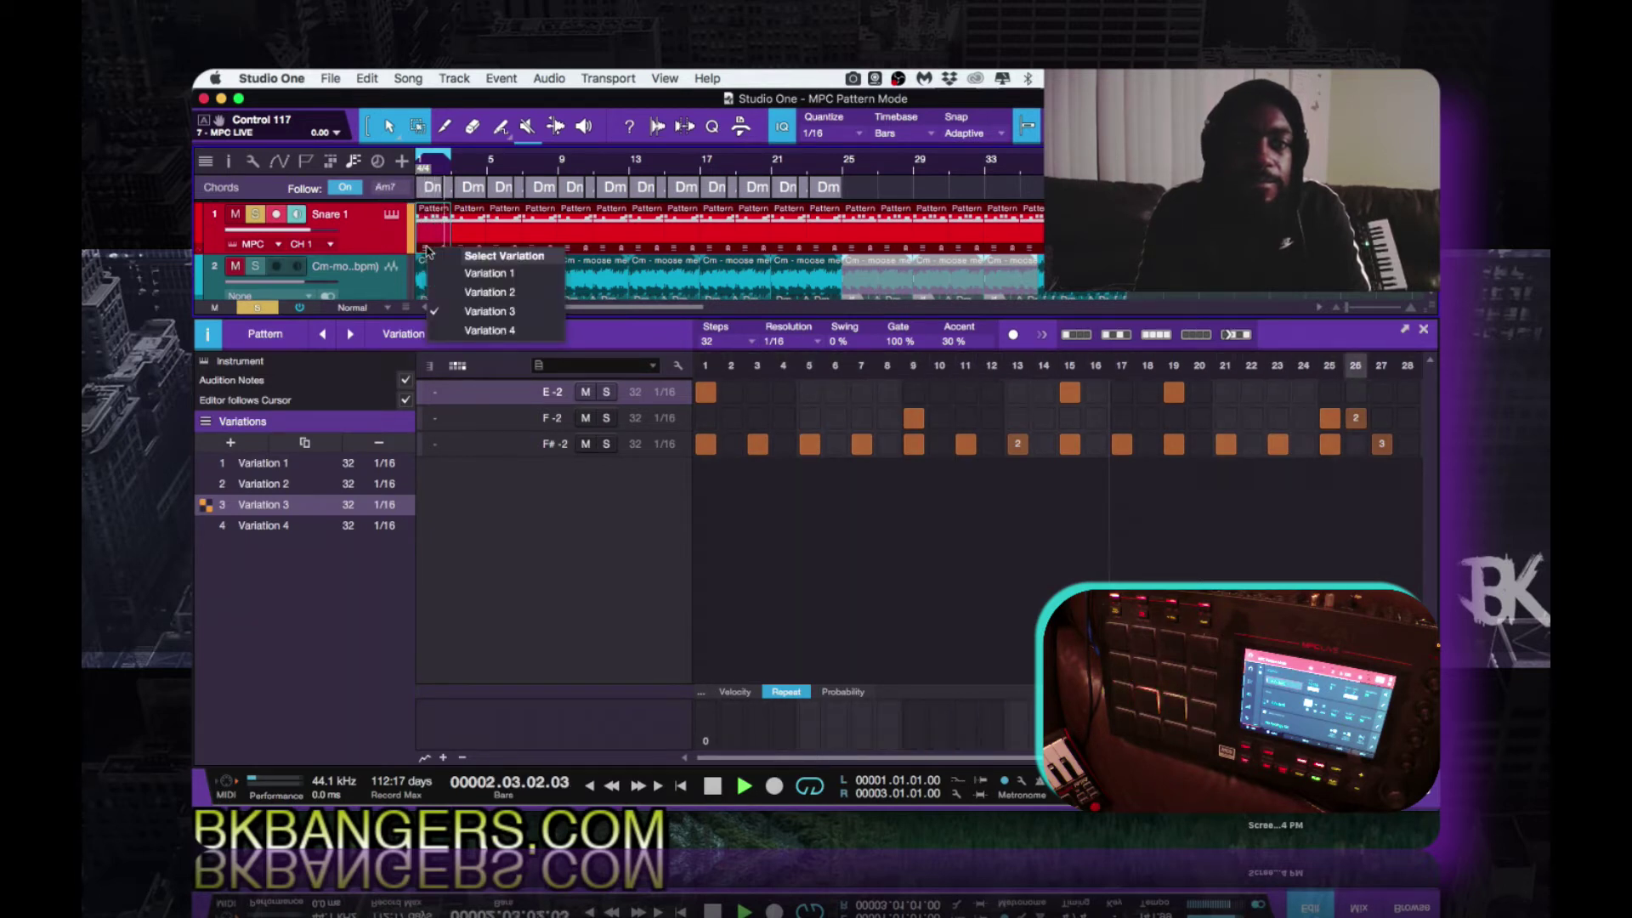
{"action": "left_click", "coordinate": [451, 331]}
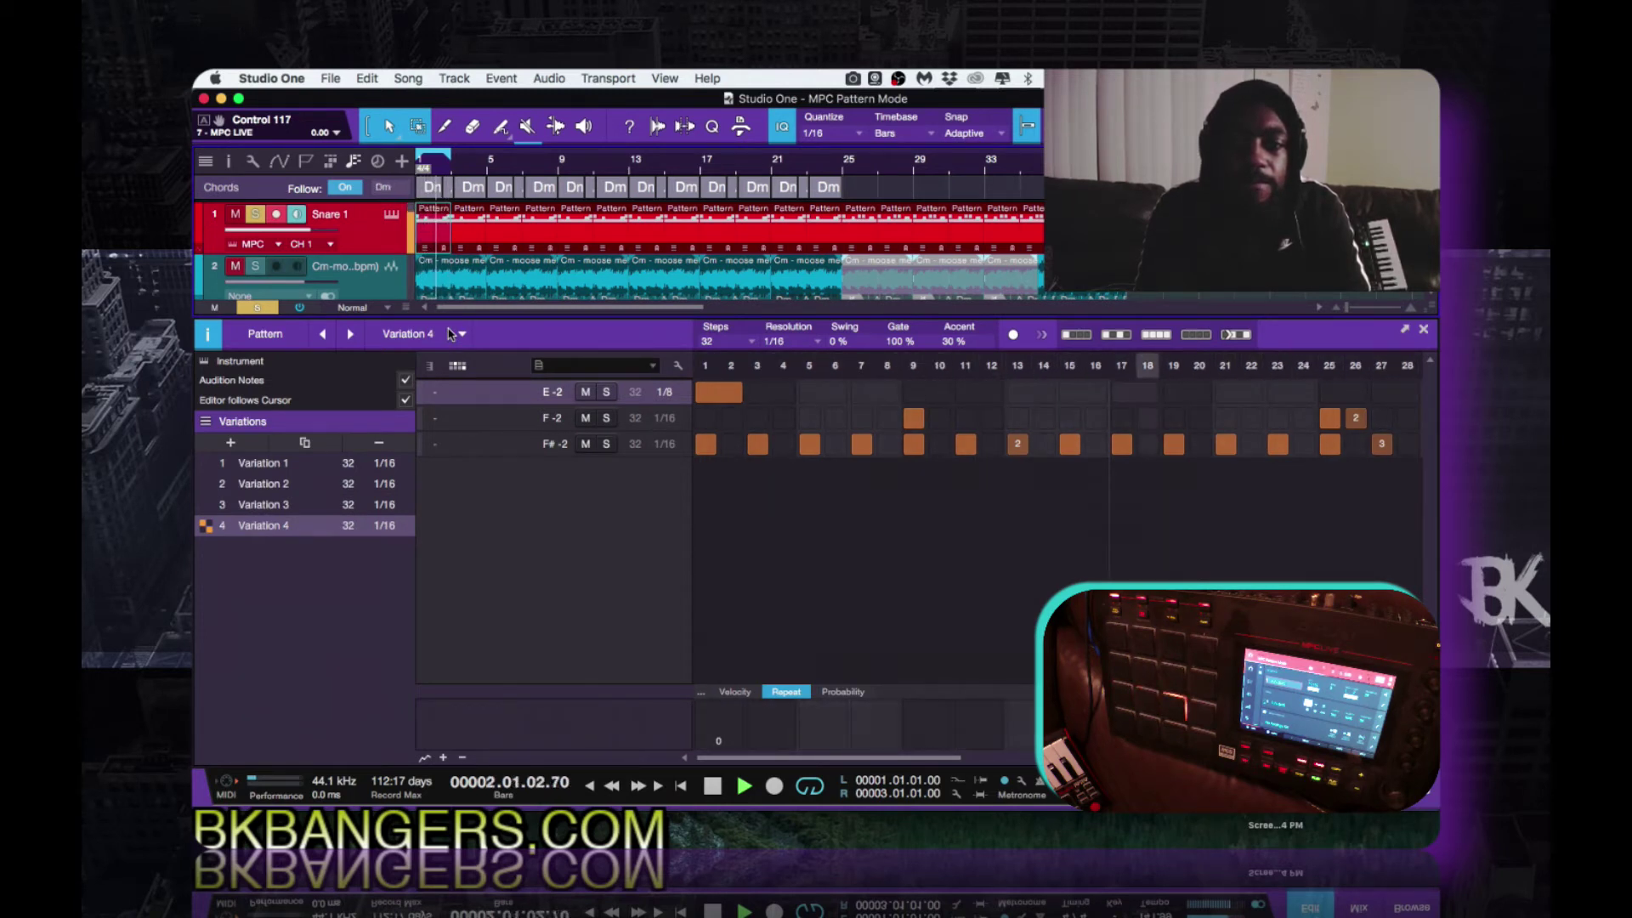
{"action": "key", "text": "space"}
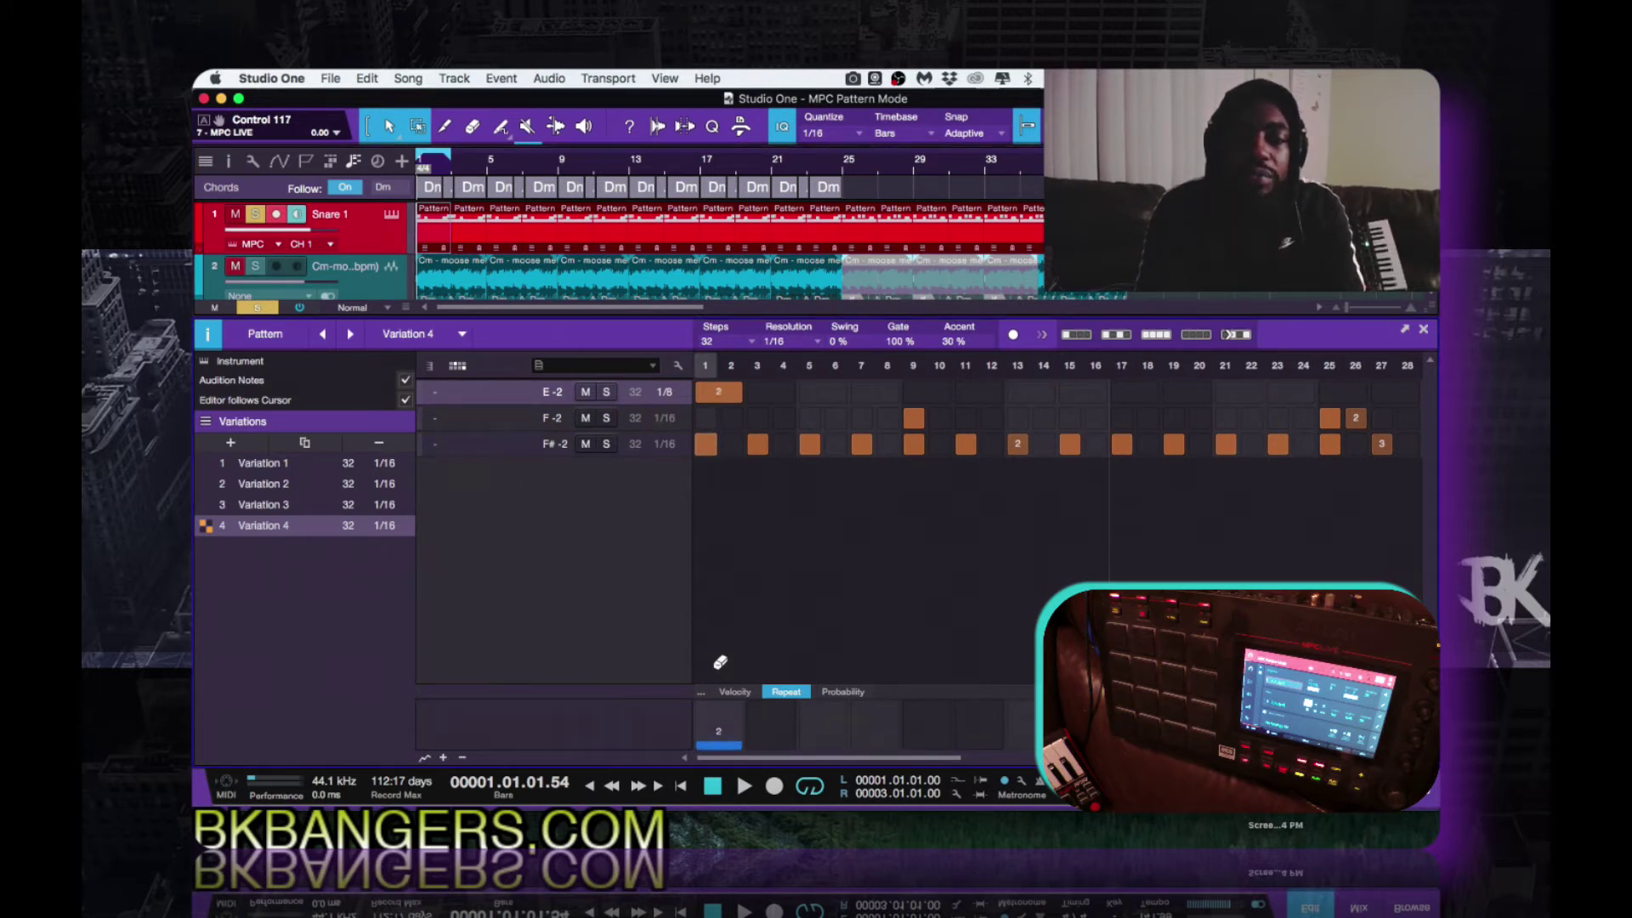
Step: Audition the first E -2 step with 2 and 6 repeats, and reset its repeat value to 0
{"action": "key", "text": "space"}
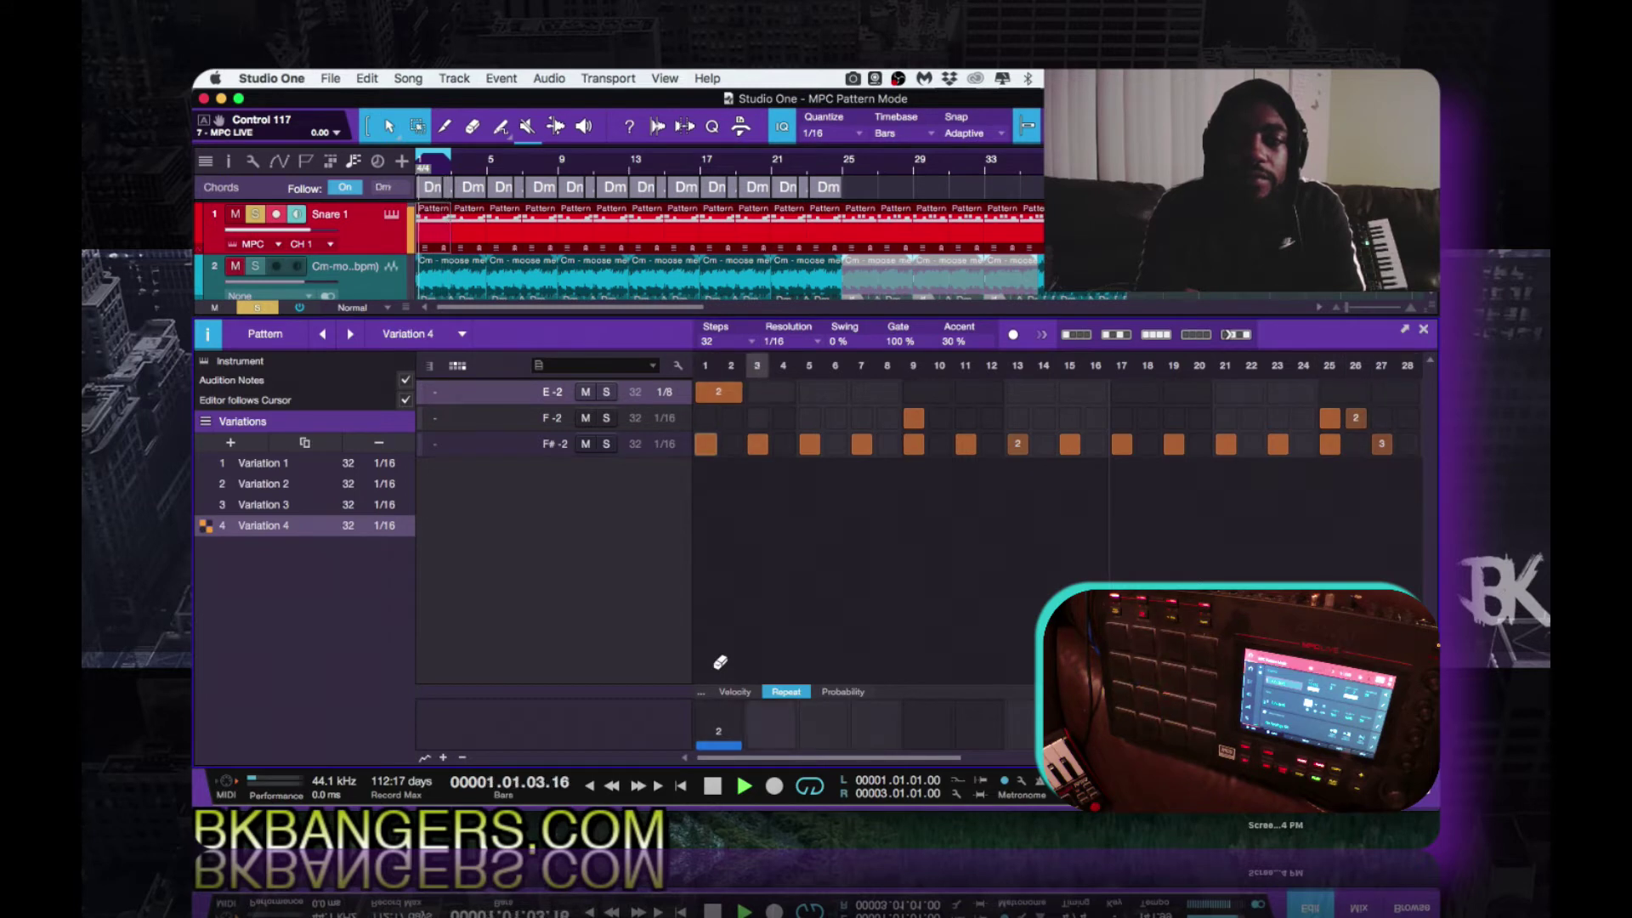
{"action": "key", "text": "space"}
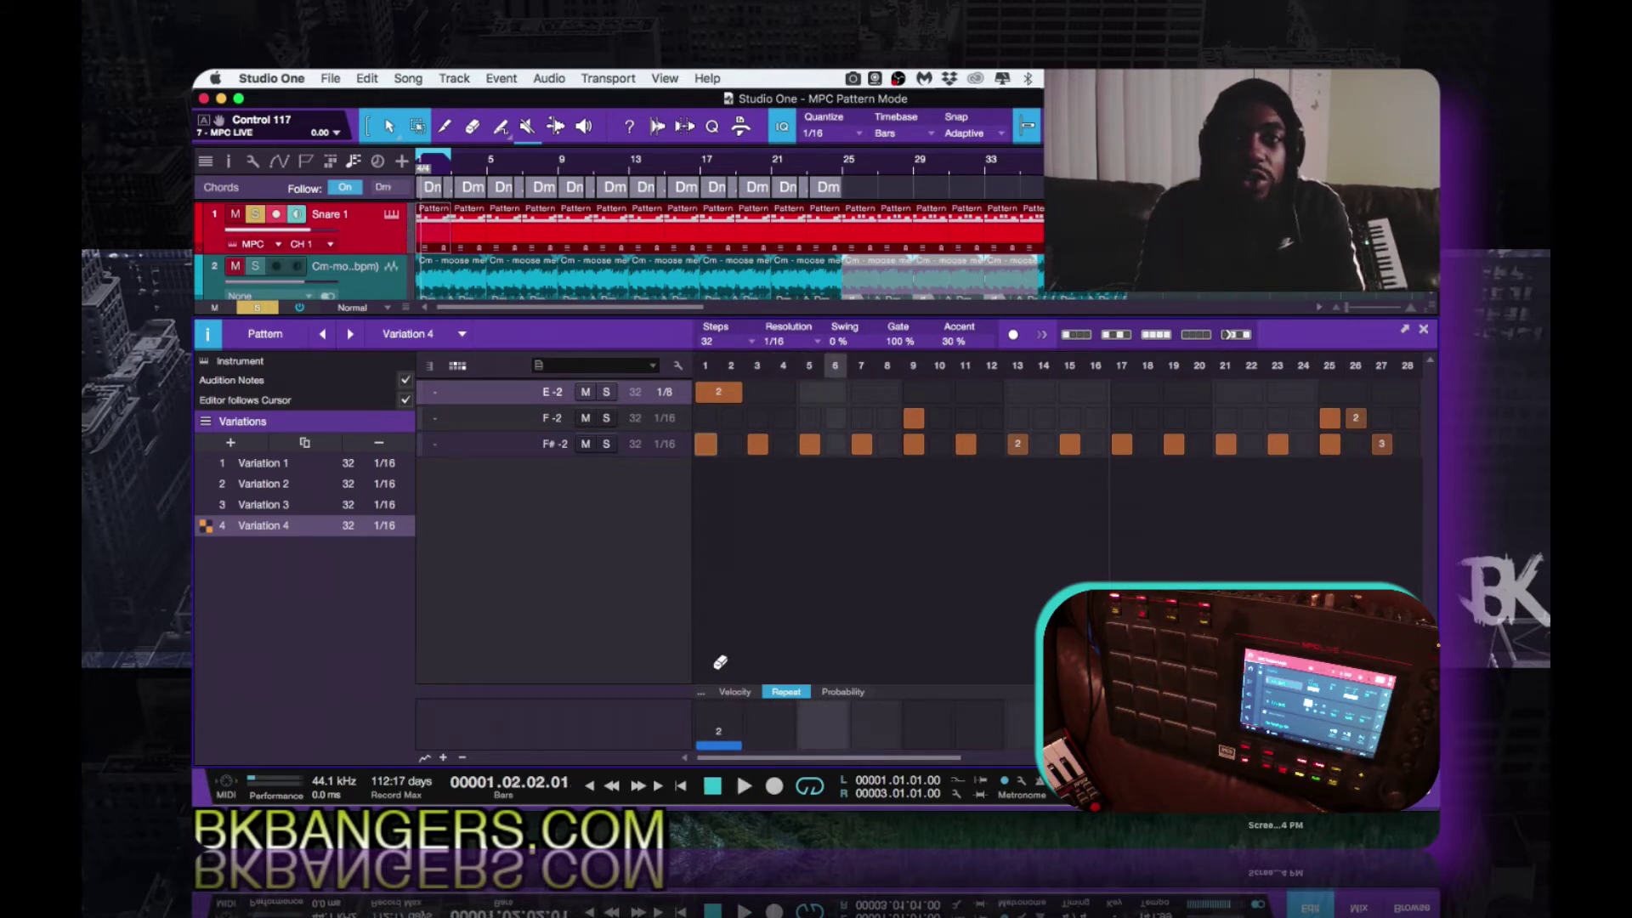
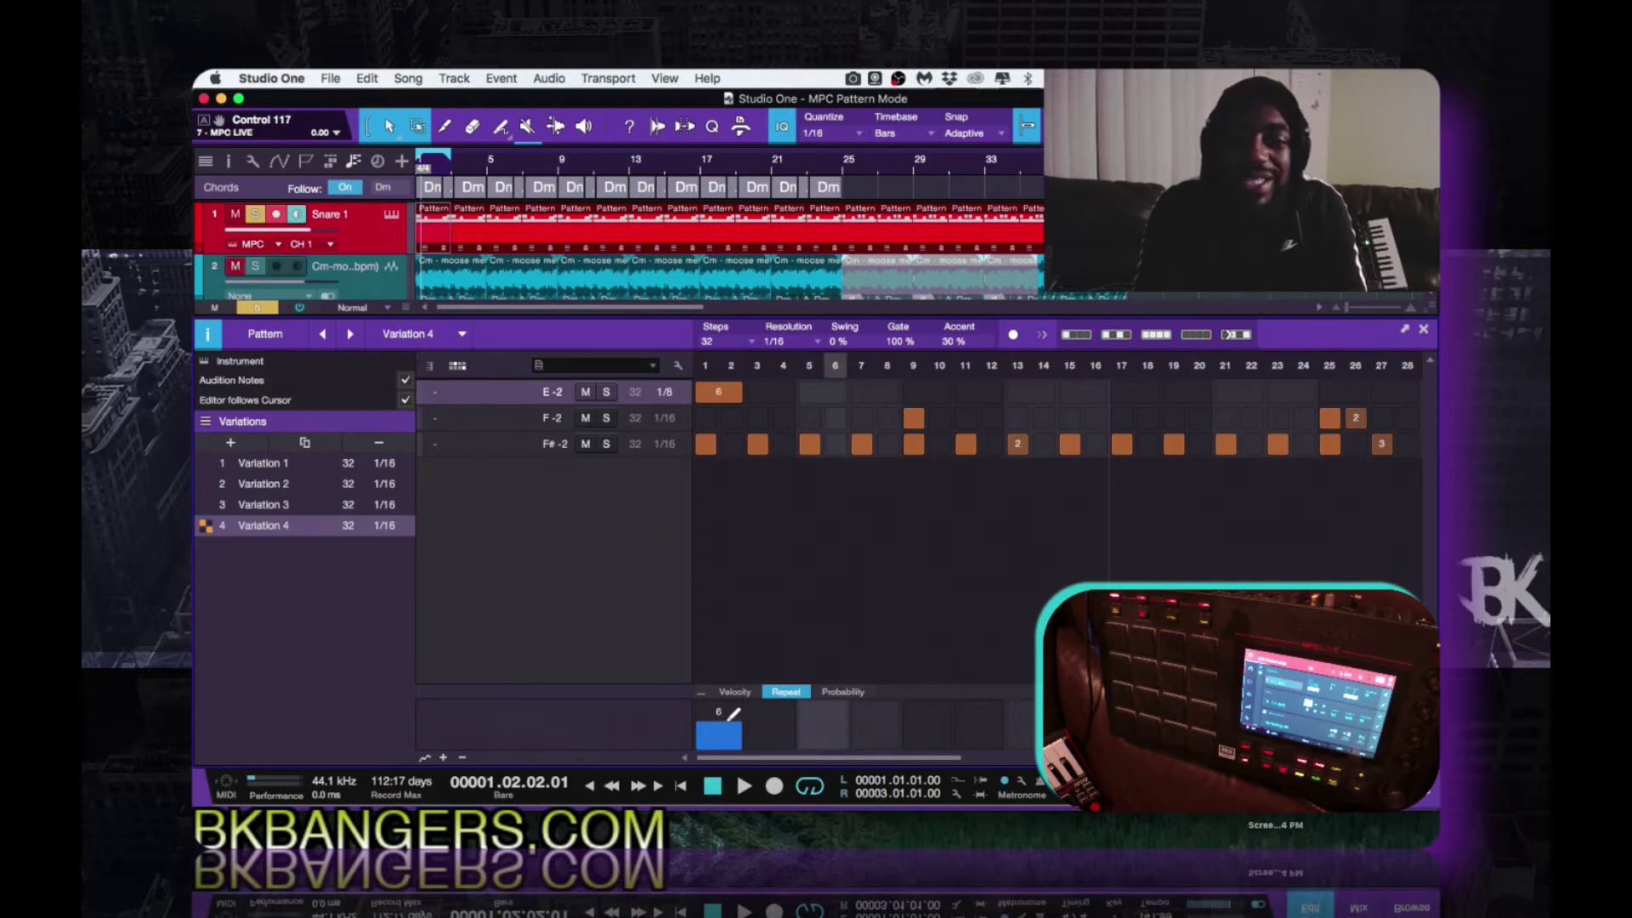
{"action": "key", "text": "space"}
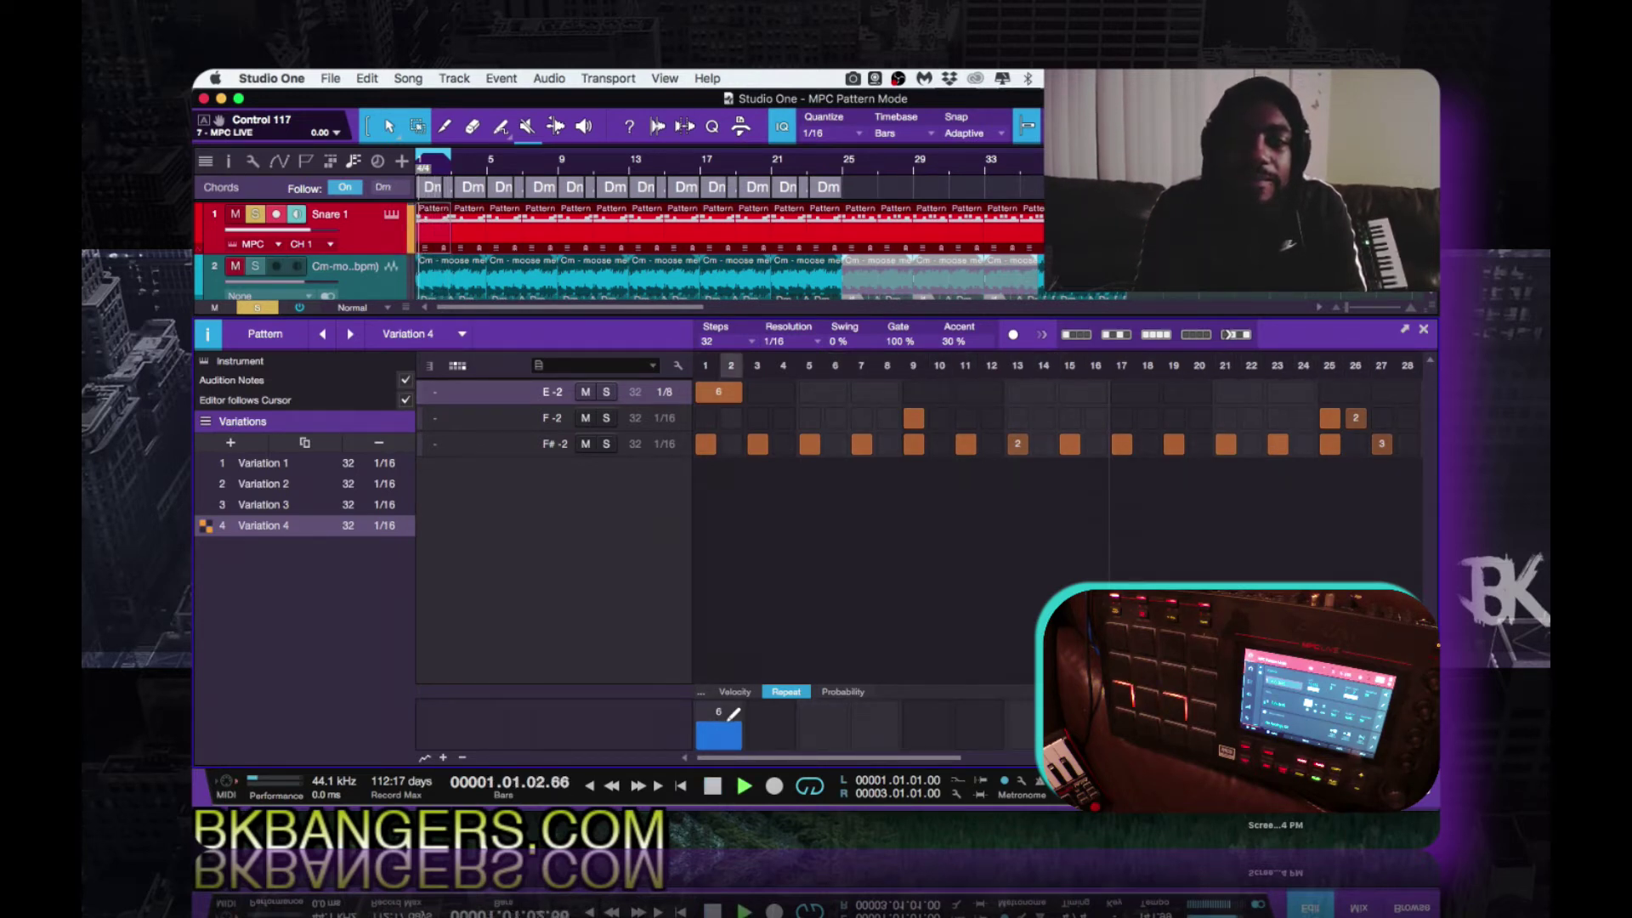
{"action": "left_click_drag", "start_coordinate": [730, 719], "coordinate": [727, 765]}
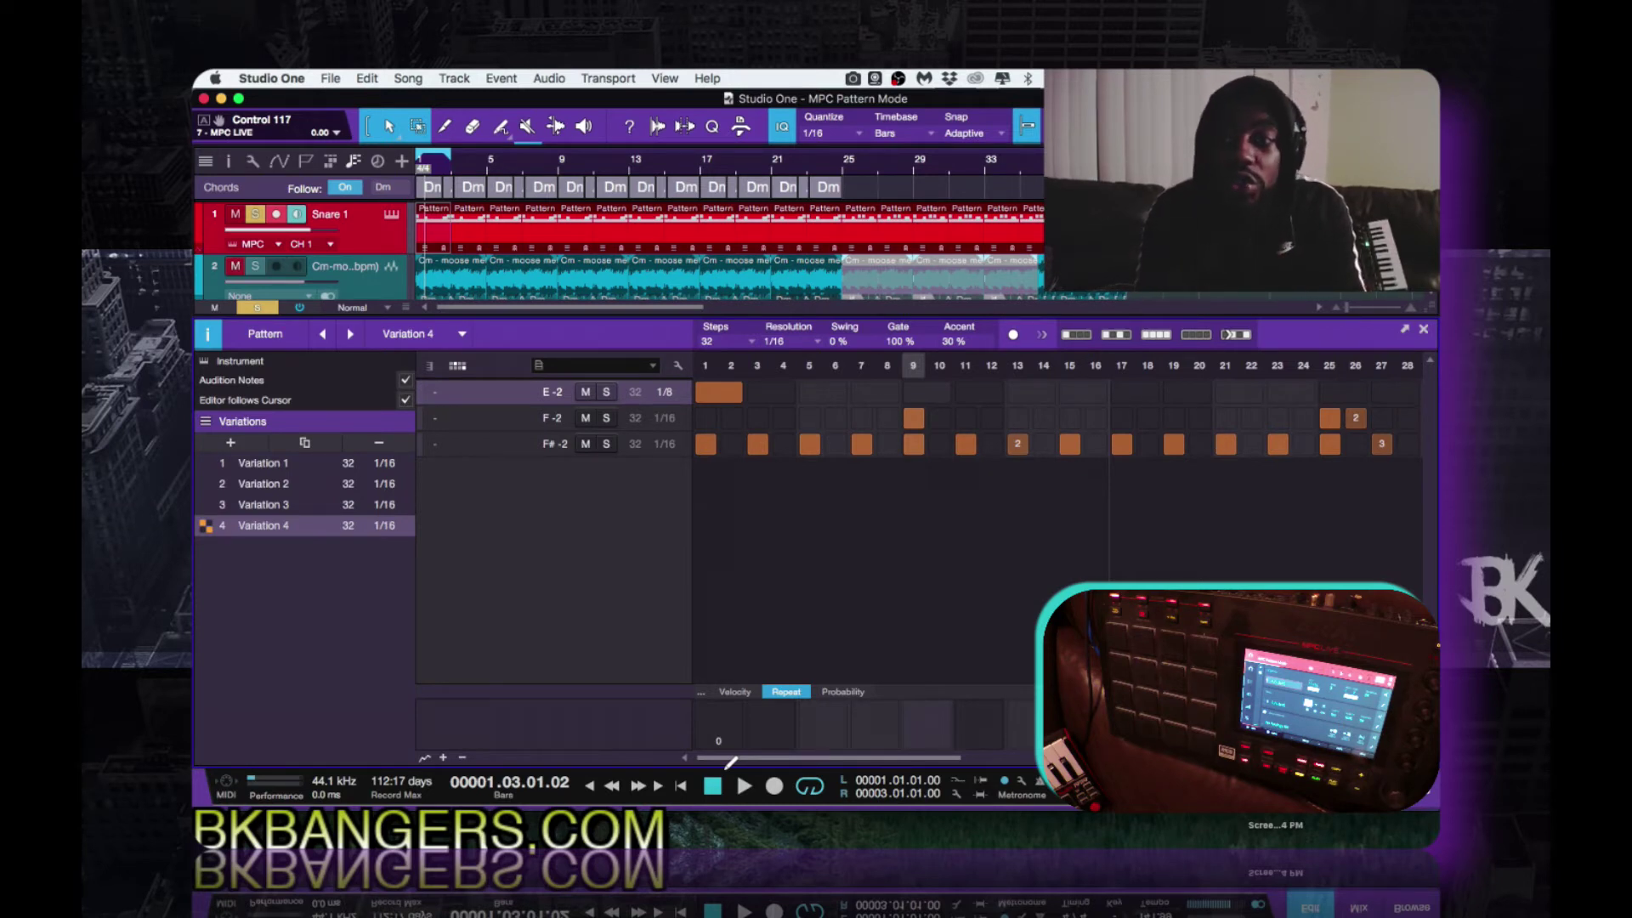
Step: Audition the first E -2 step at about 11% probability, restore it to 100% and show the lane's velocity
{"action": "left_click", "coordinate": [843, 692]}
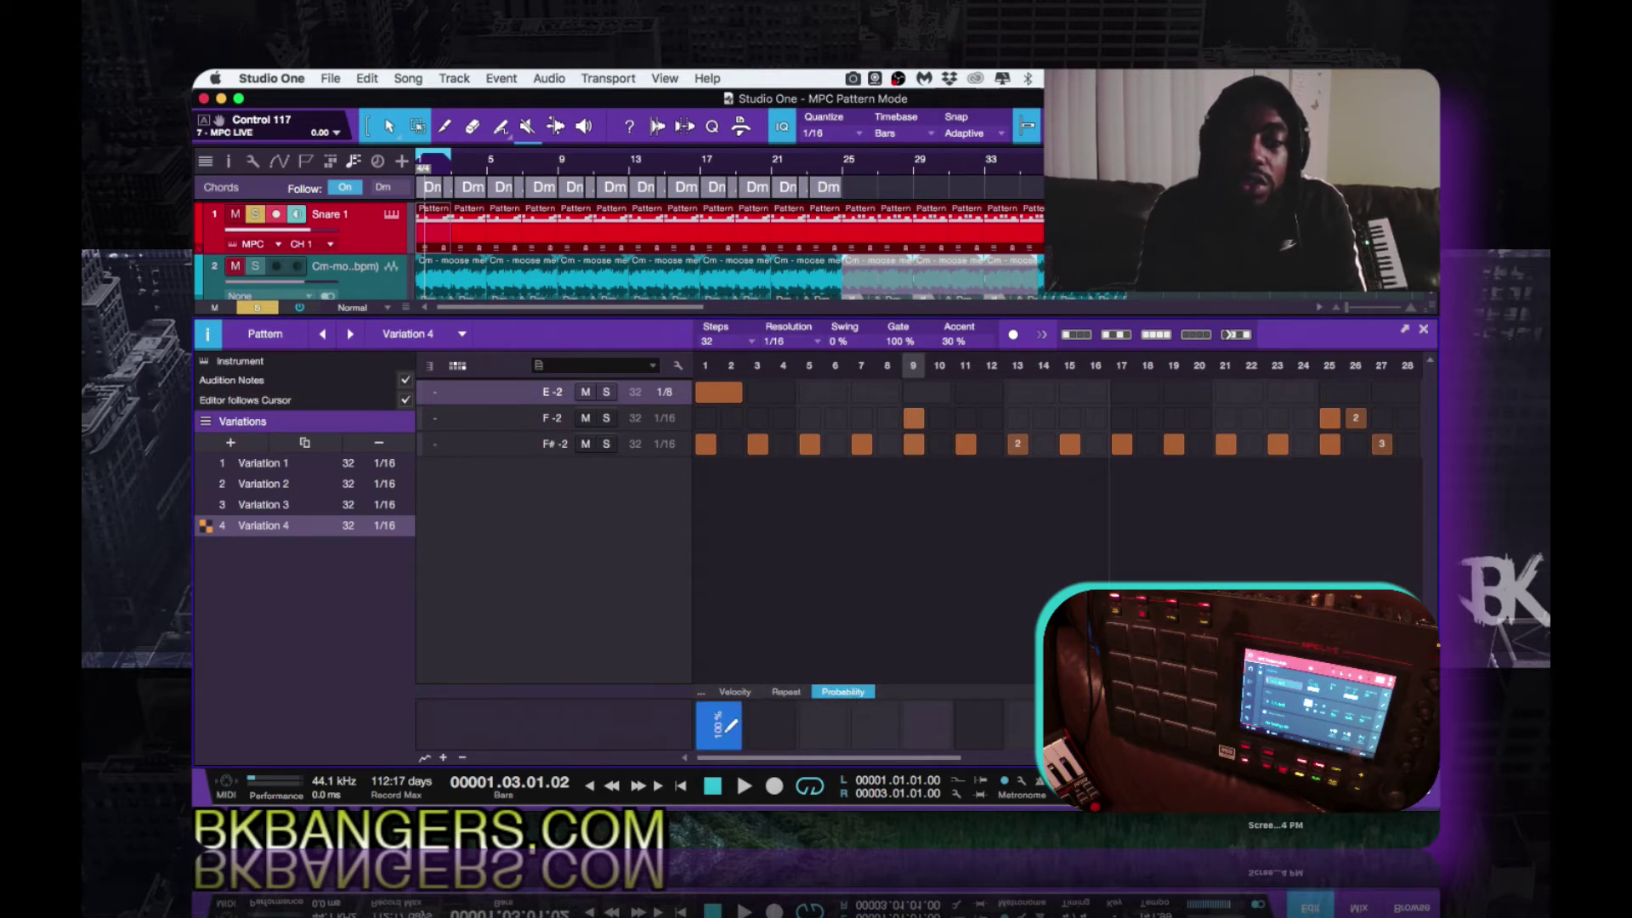
{"action": "left_click", "coordinate": [727, 729]}
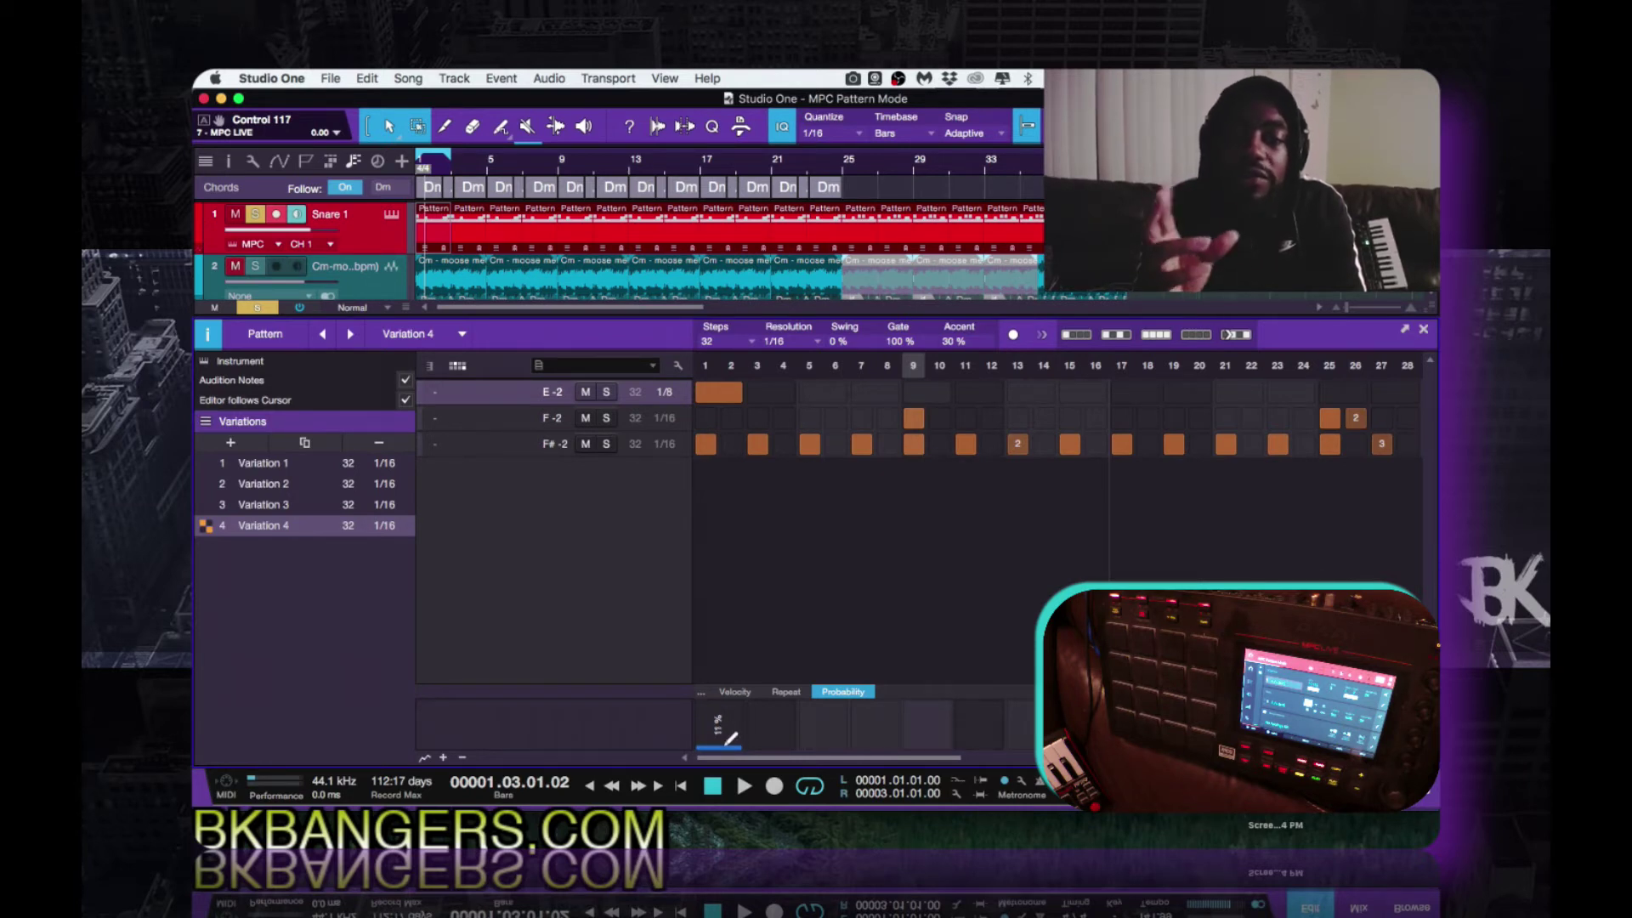
{"action": "key", "text": "space"}
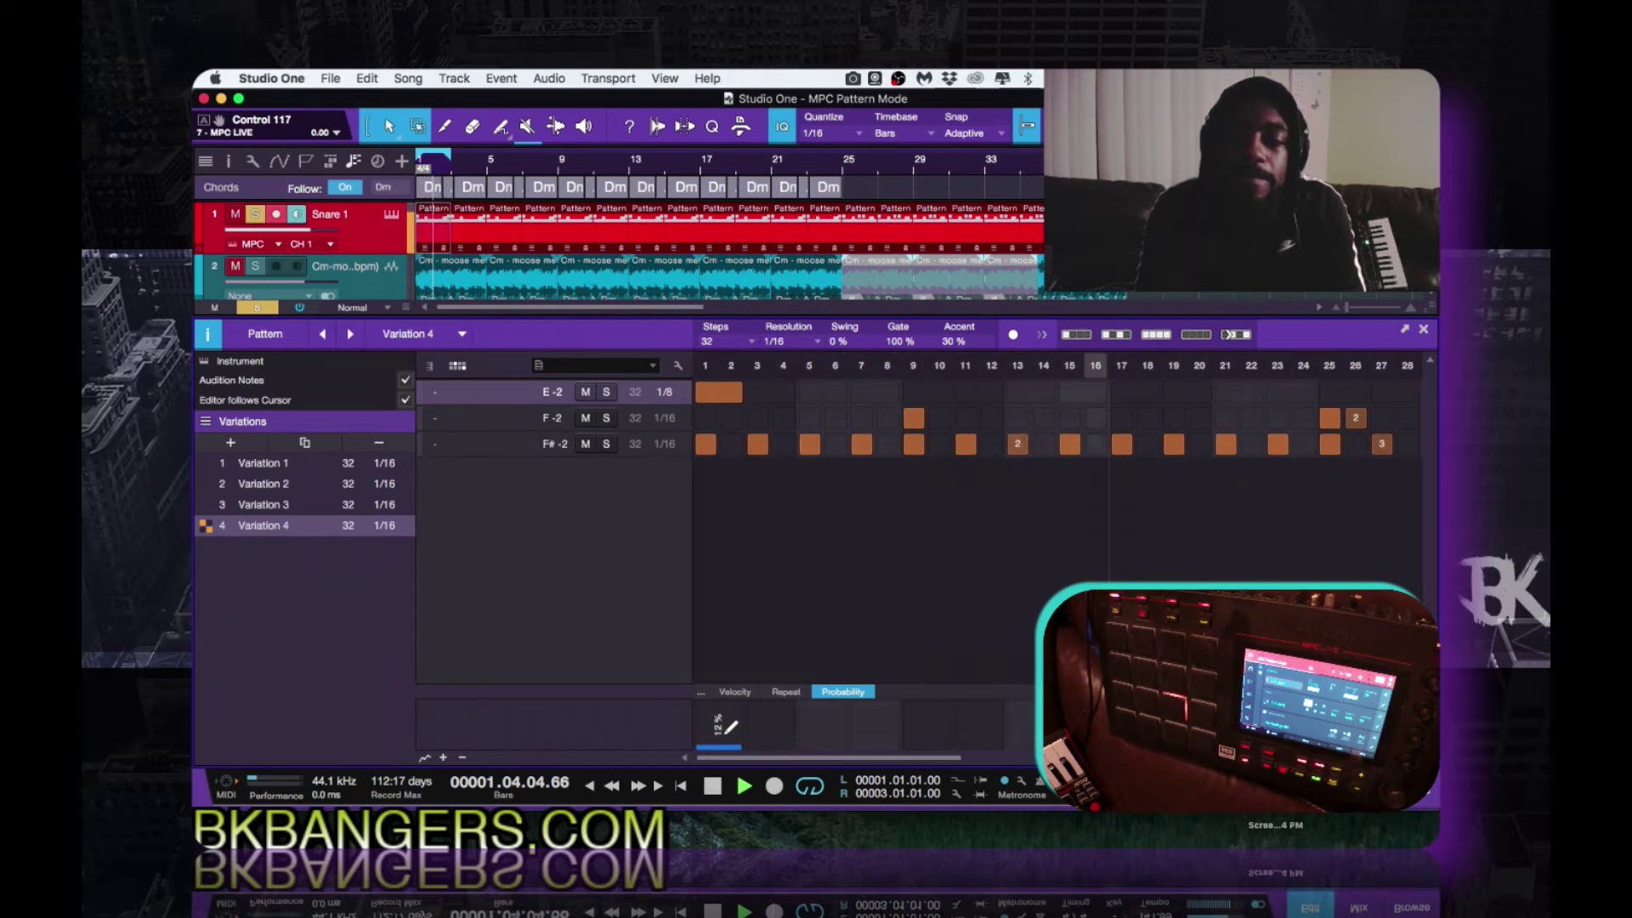
{"action": "left_click_drag", "start_coordinate": [729, 735], "coordinate": [733, 646]}
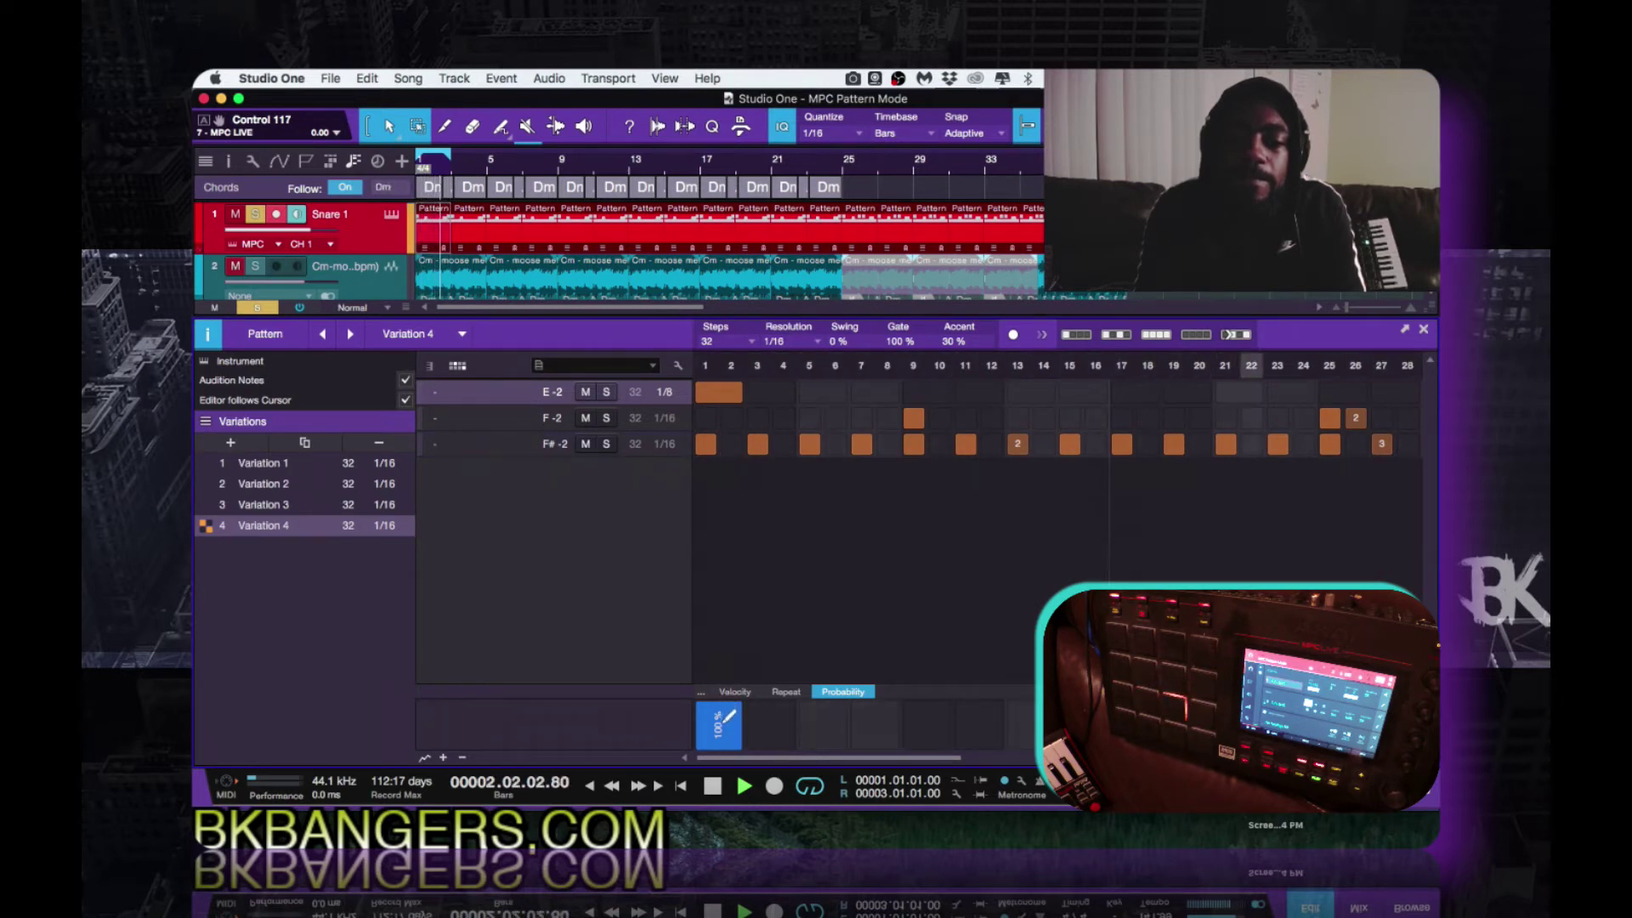
{"action": "key", "text": "space"}
{"action": "left_click", "coordinate": [742, 696]}
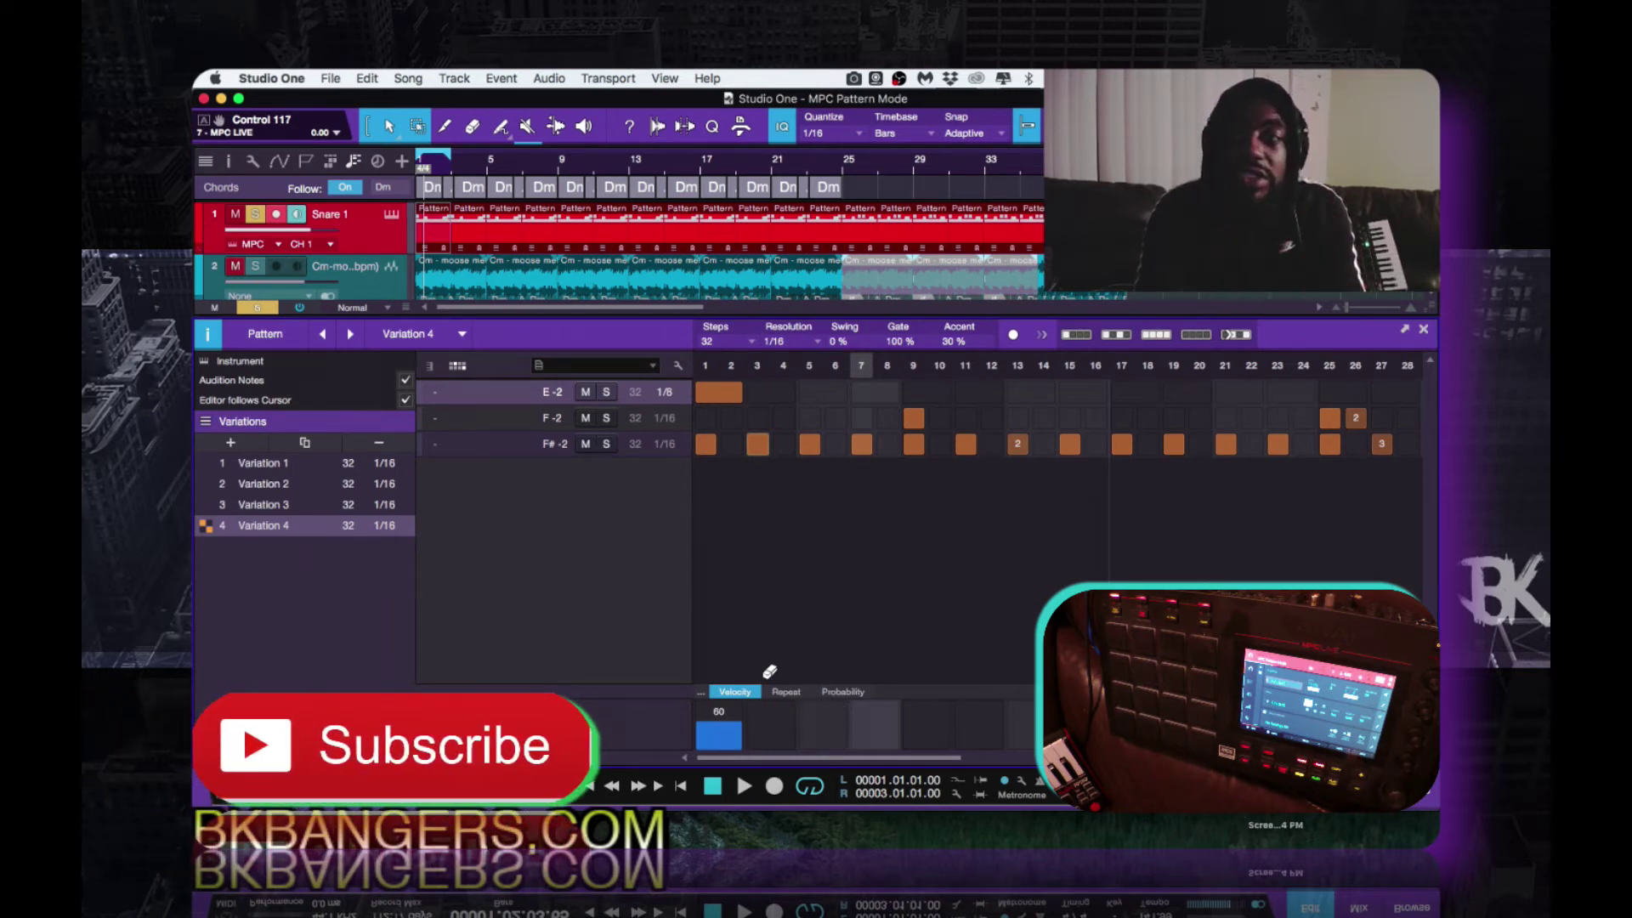
Step: Insert a pattern into a new part at the start of the Chords track and open it in the pattern editor
{"action": "left_click", "coordinate": [1424, 331]}
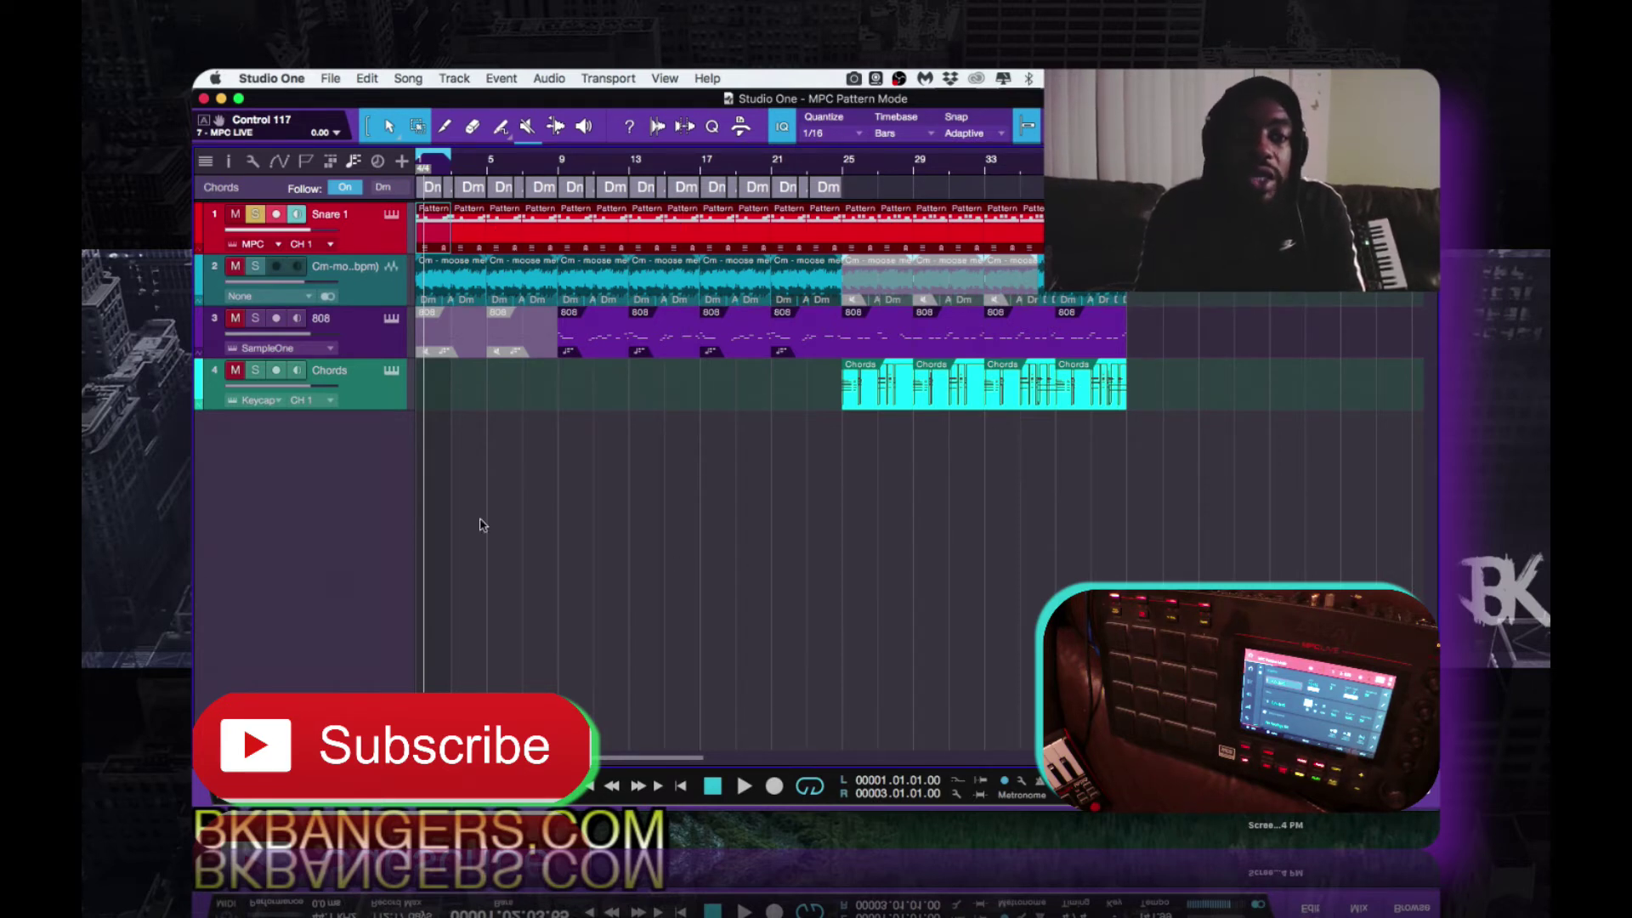
{"action": "double_click", "coordinate": [434, 397]}
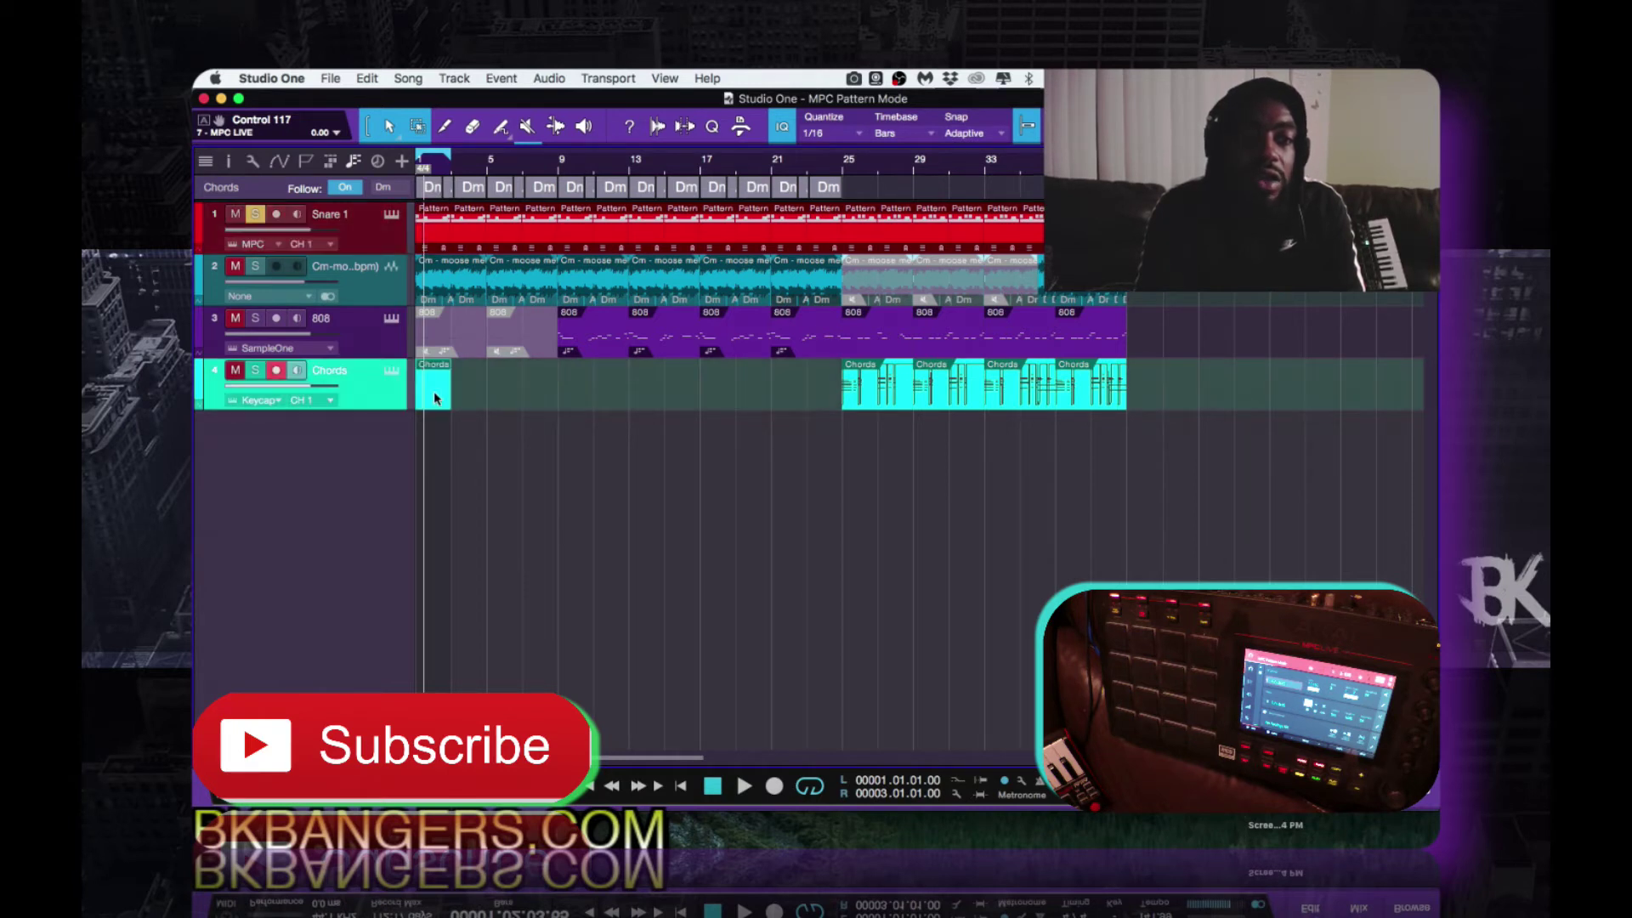
{"action": "right_click", "coordinate": [435, 397]}
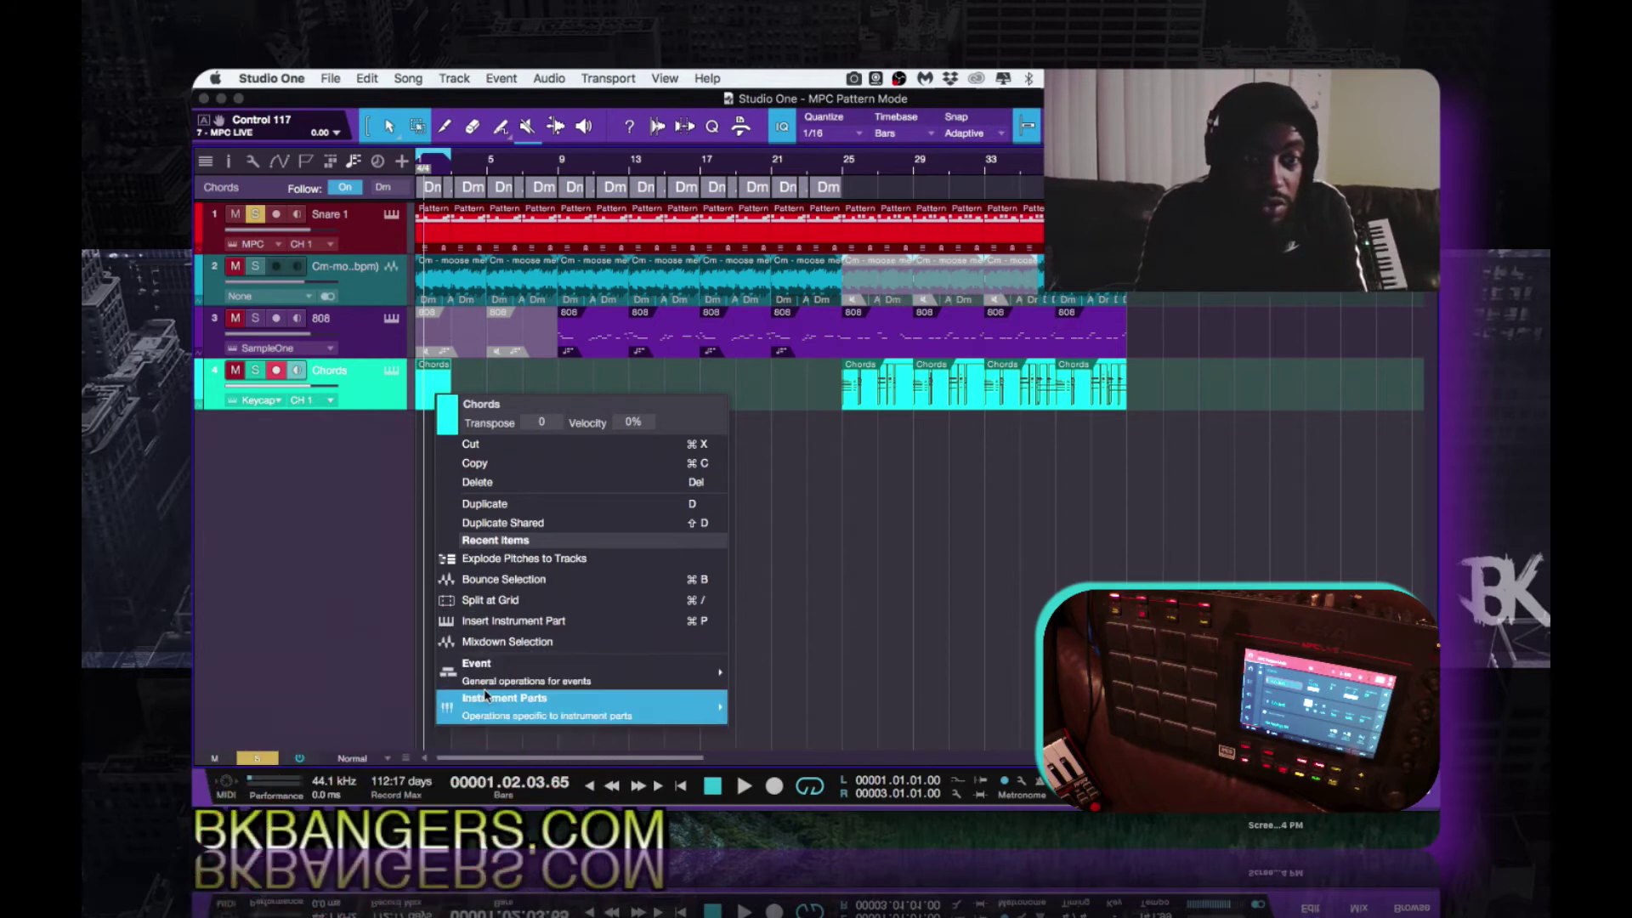
{"action": "mouse_move", "coordinate": [566, 709]}
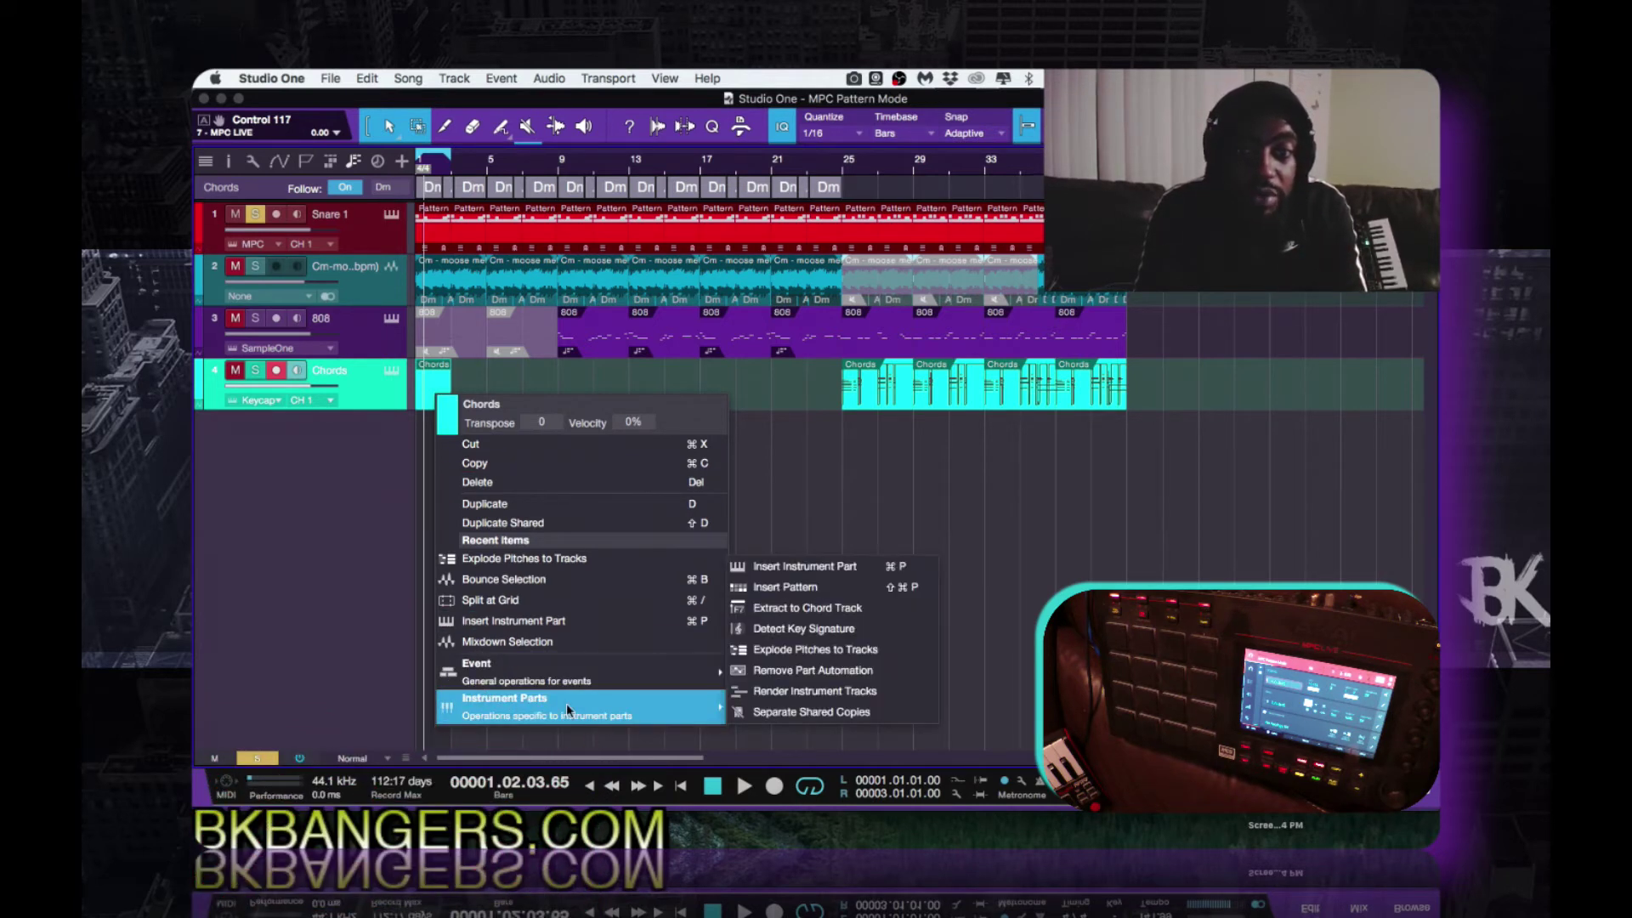
{"action": "left_click", "coordinate": [790, 589]}
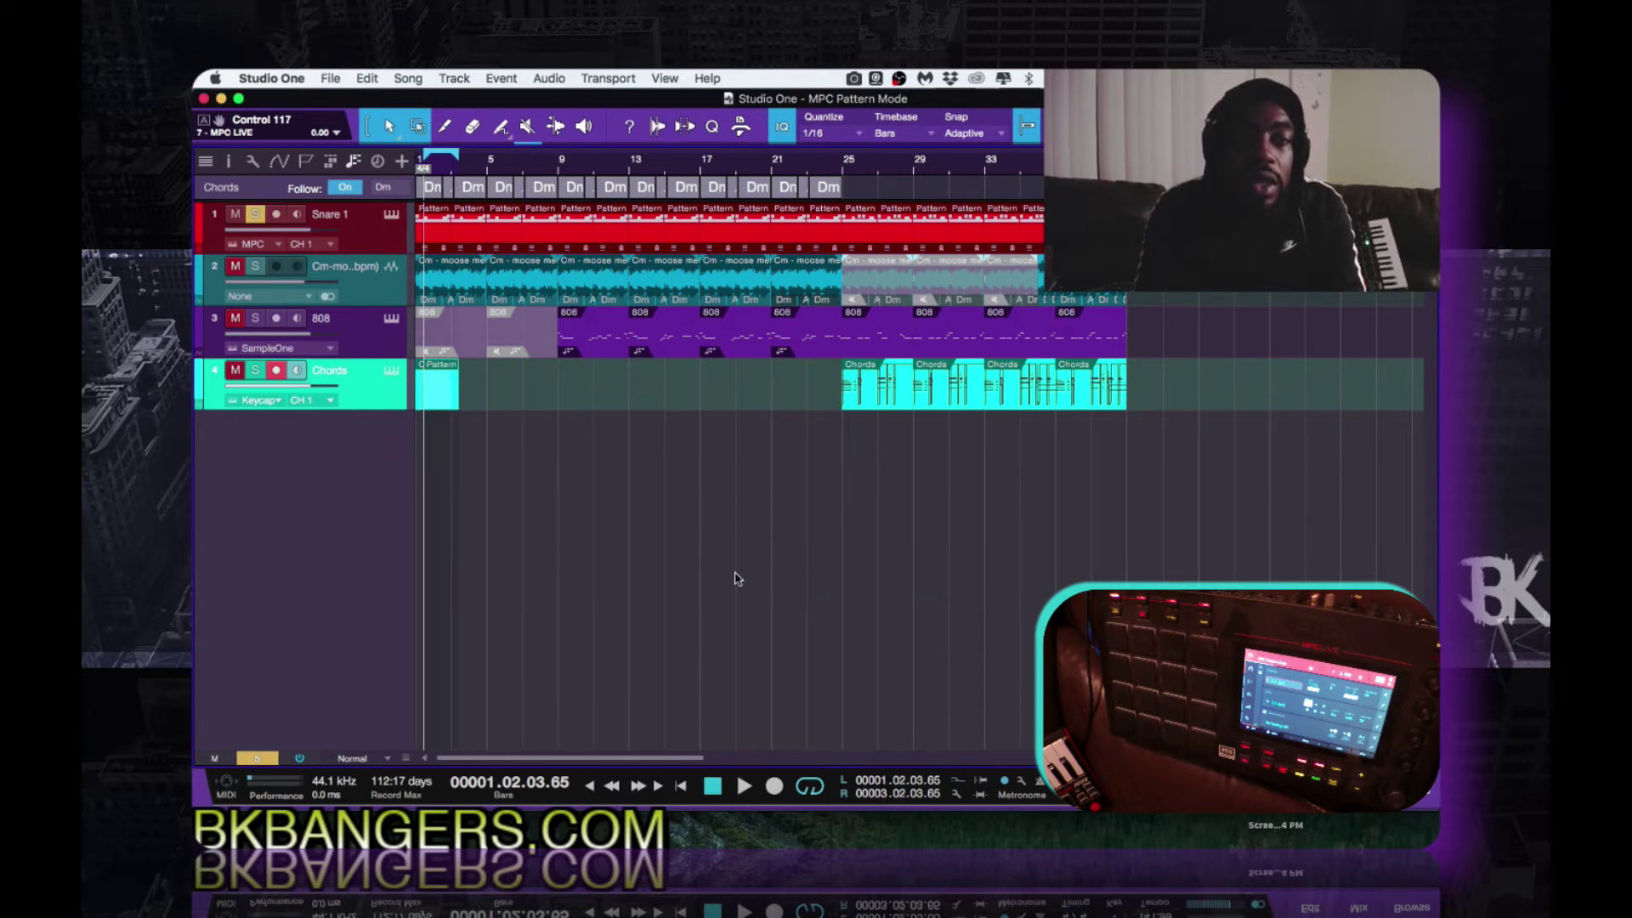
{"action": "double_click", "coordinate": [433, 403]}
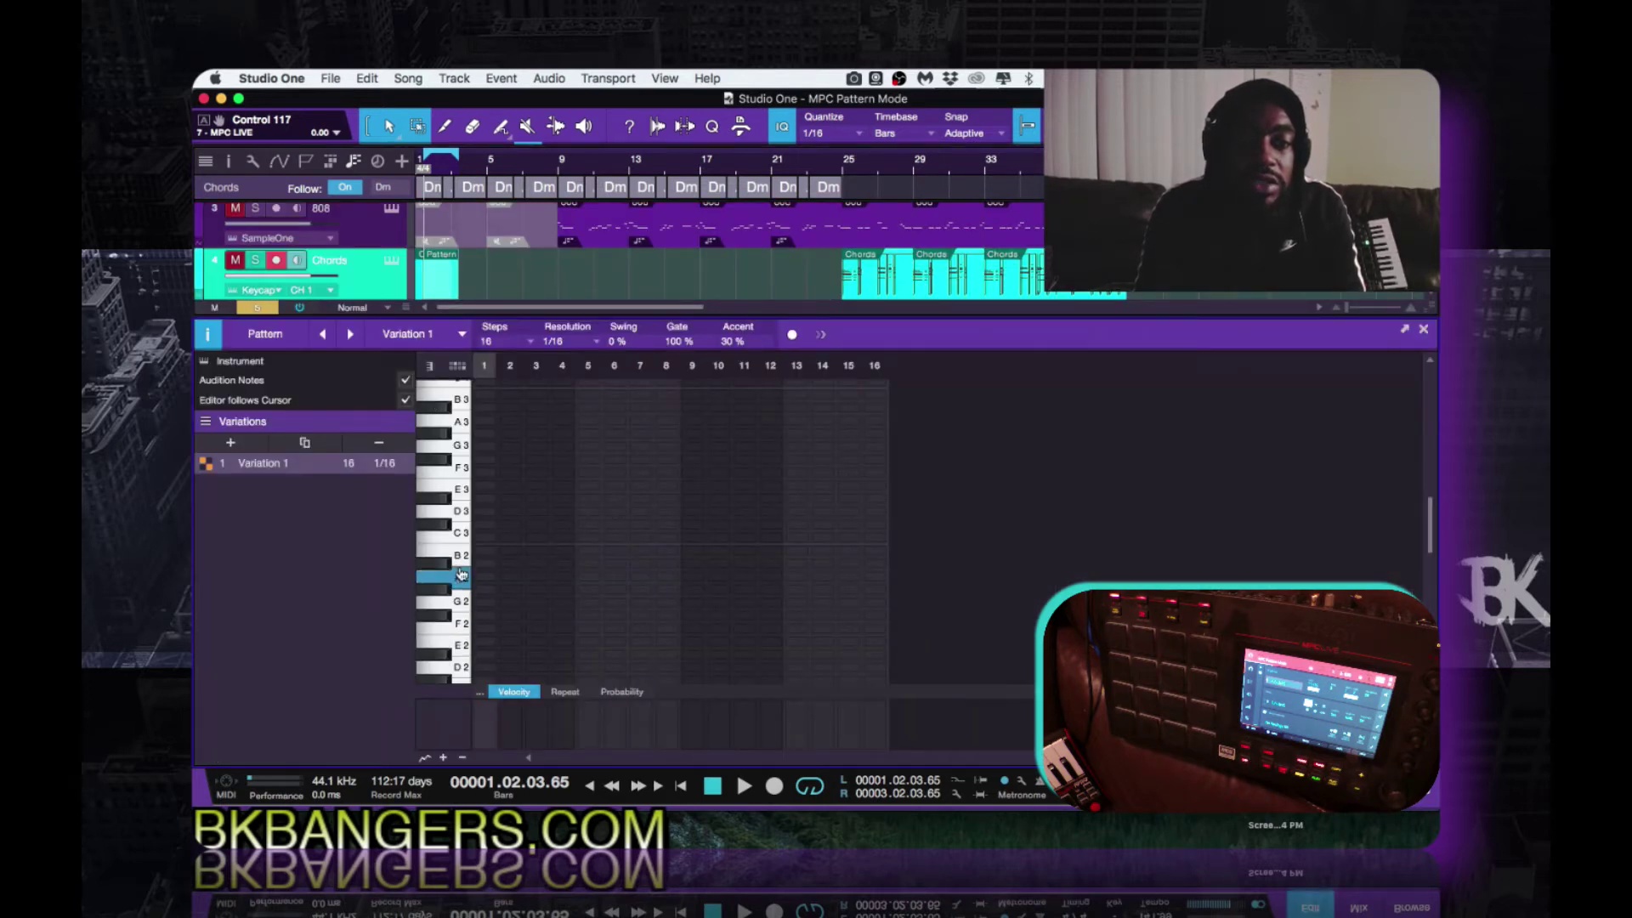
{"action": "left_click", "coordinate": [462, 648]}
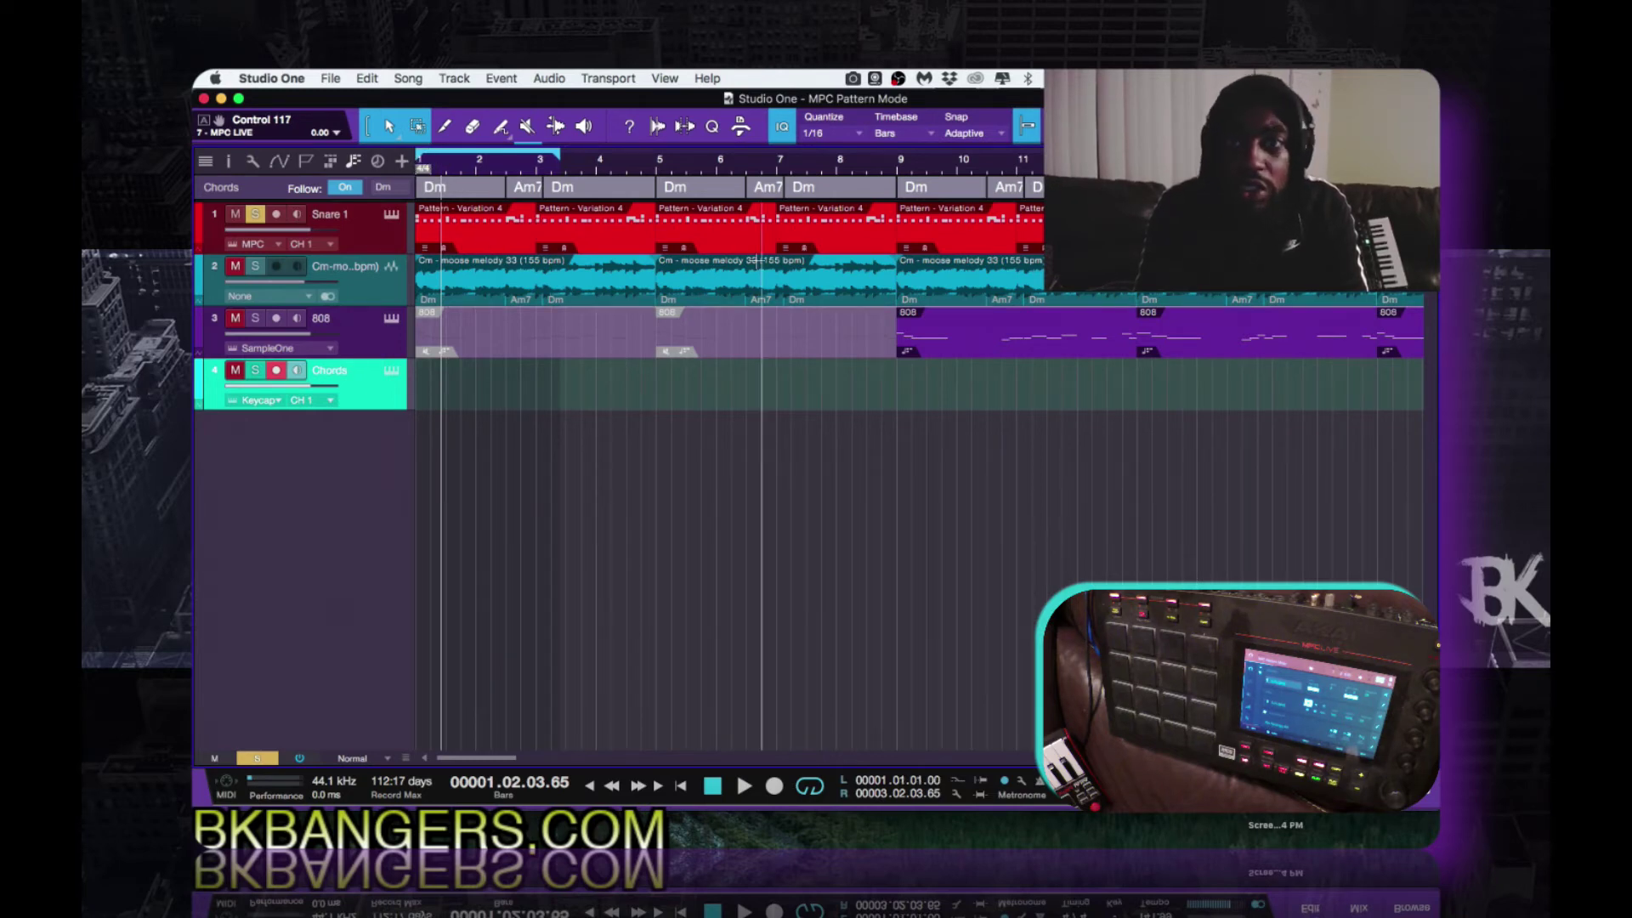
Step: Examine the Snare 1 patterns from the song start to around bar 25 and open the first pattern's variation list
{"action": "key", "text": "w"}
{"action": "key", "text": "w"}
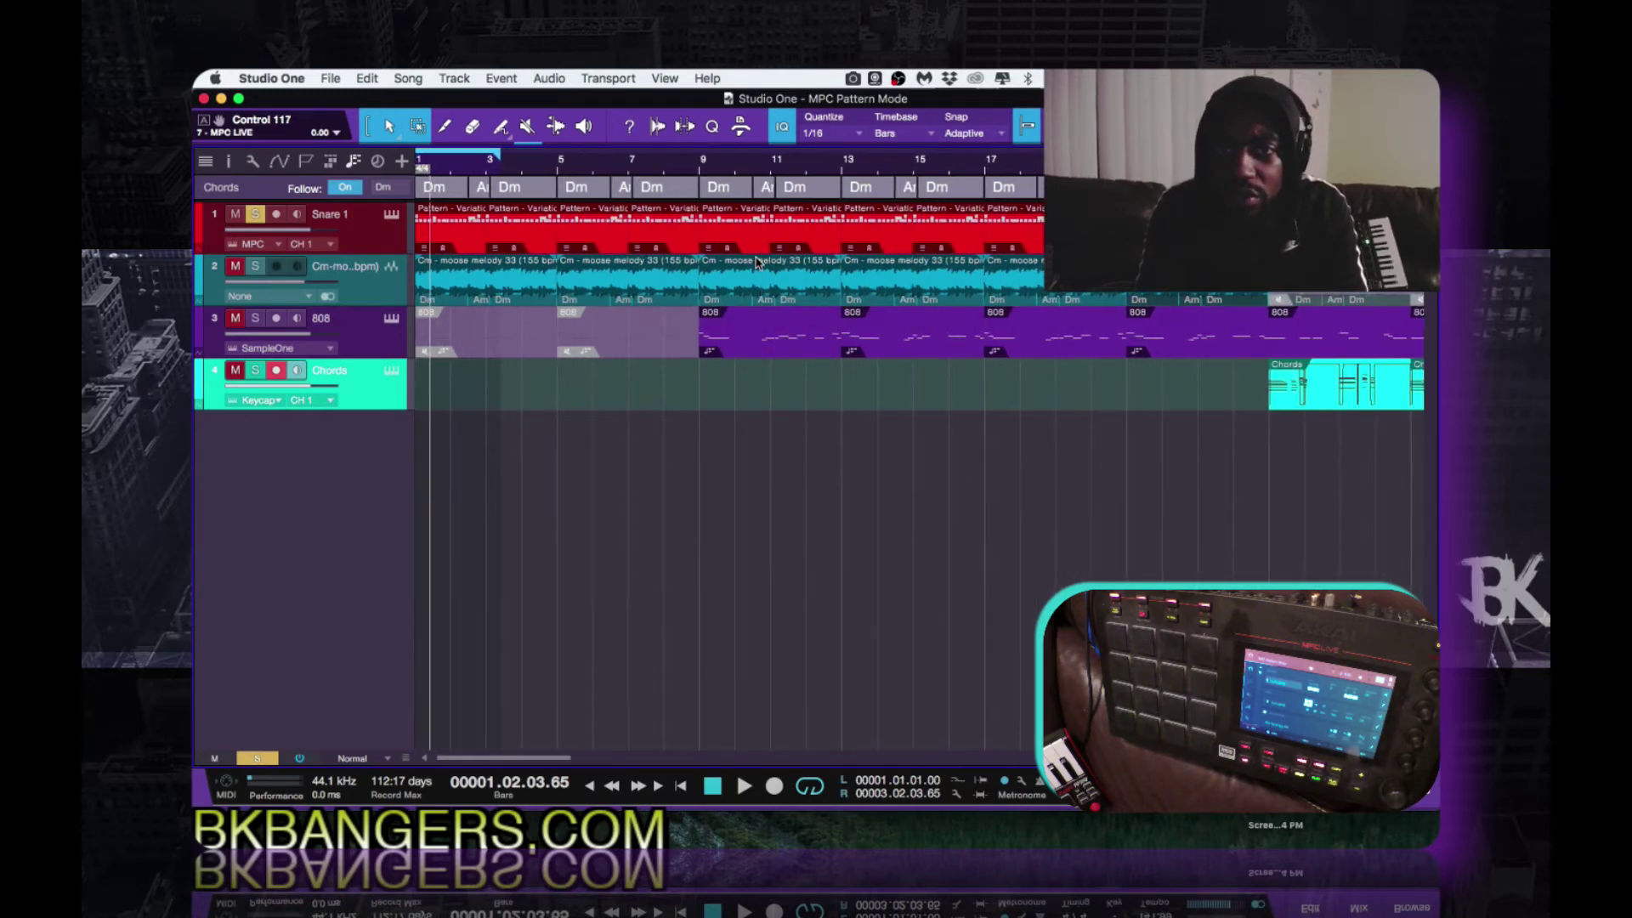
{"action": "key", "text": "e"}
{"action": "key", "text": "e"}
{"action": "key", "text": "e"}
{"action": "scroll", "coordinate": [757, 262], "scroll_direction": "right", "scroll_amount": 1}
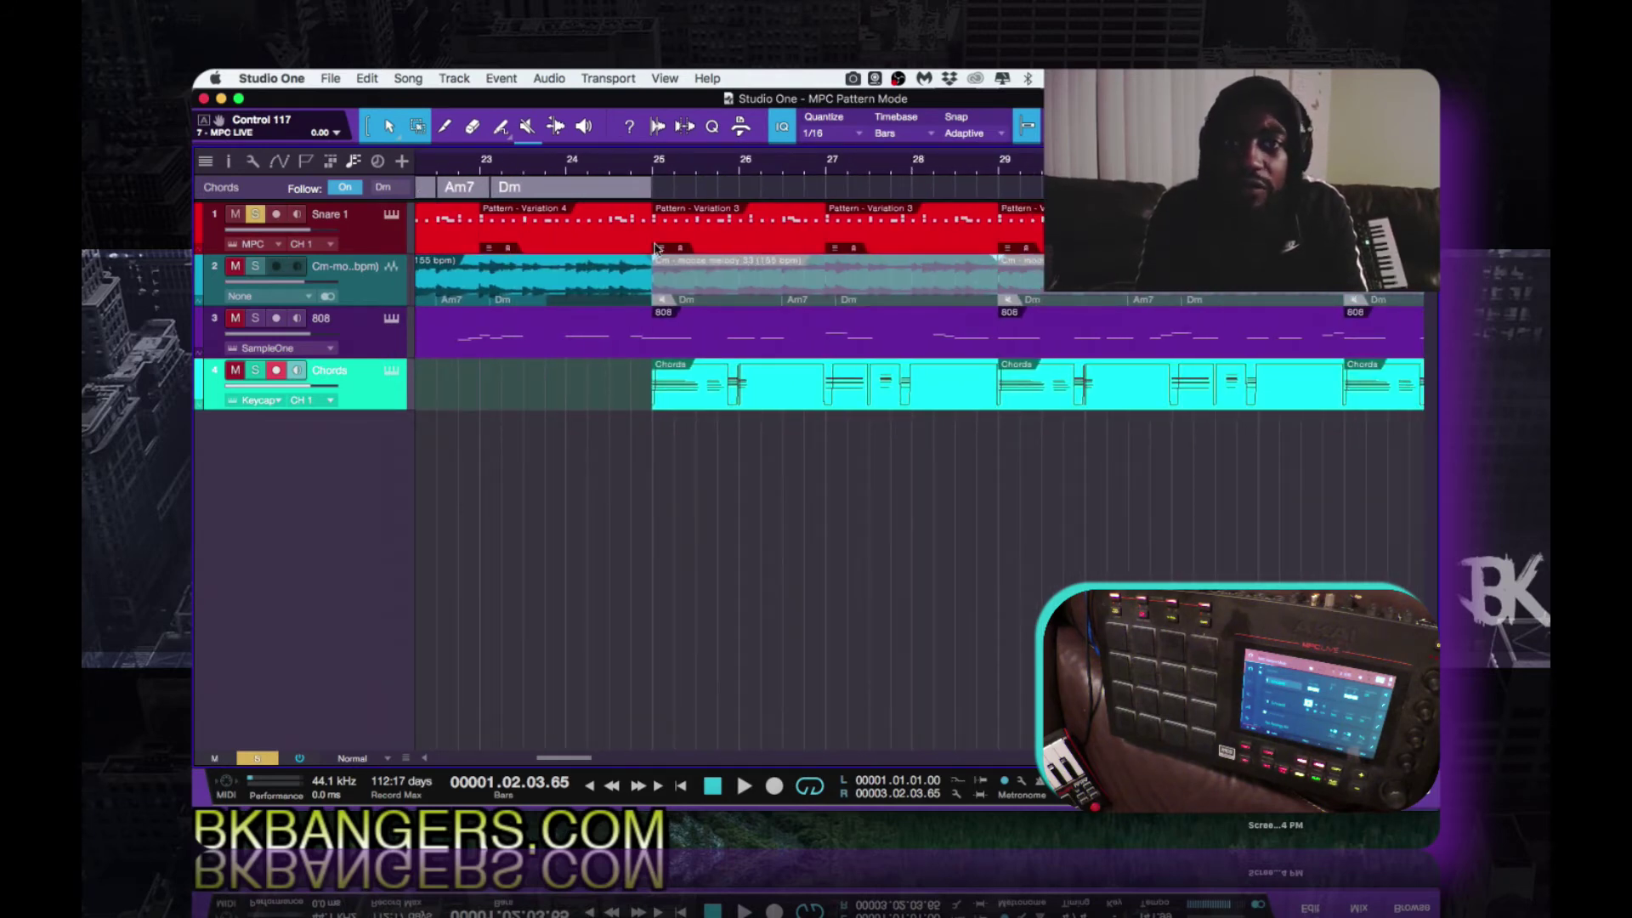
{"action": "key", "text": "w"}
{"action": "key", "text": "w"}
{"action": "key", "text": "w"}
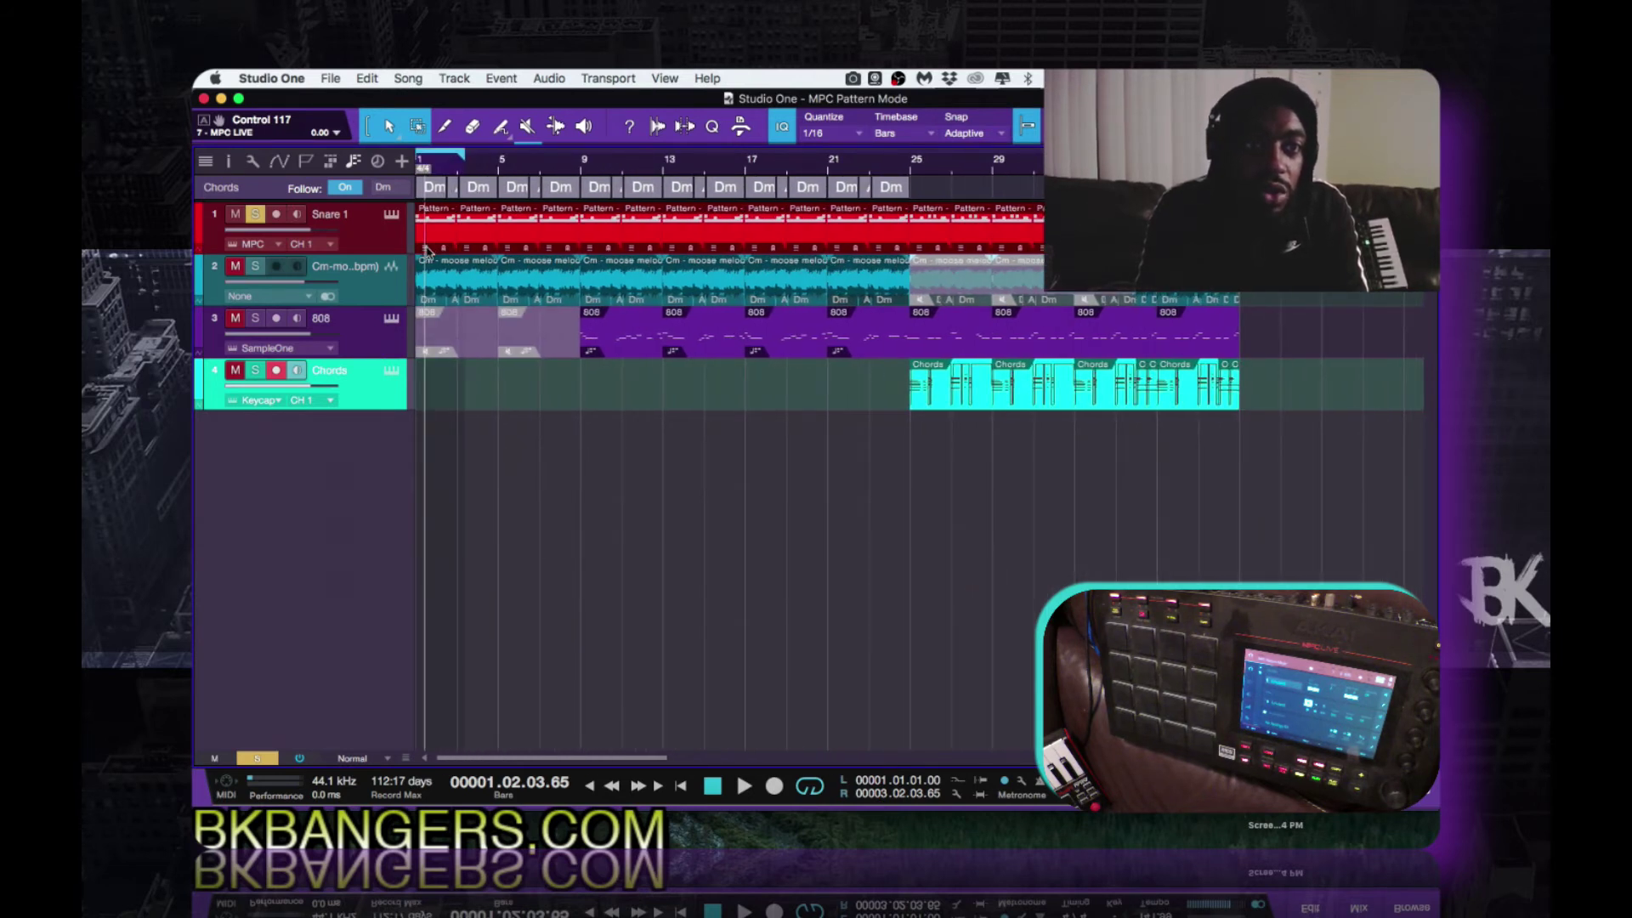
{"action": "left_click", "coordinate": [429, 250]}
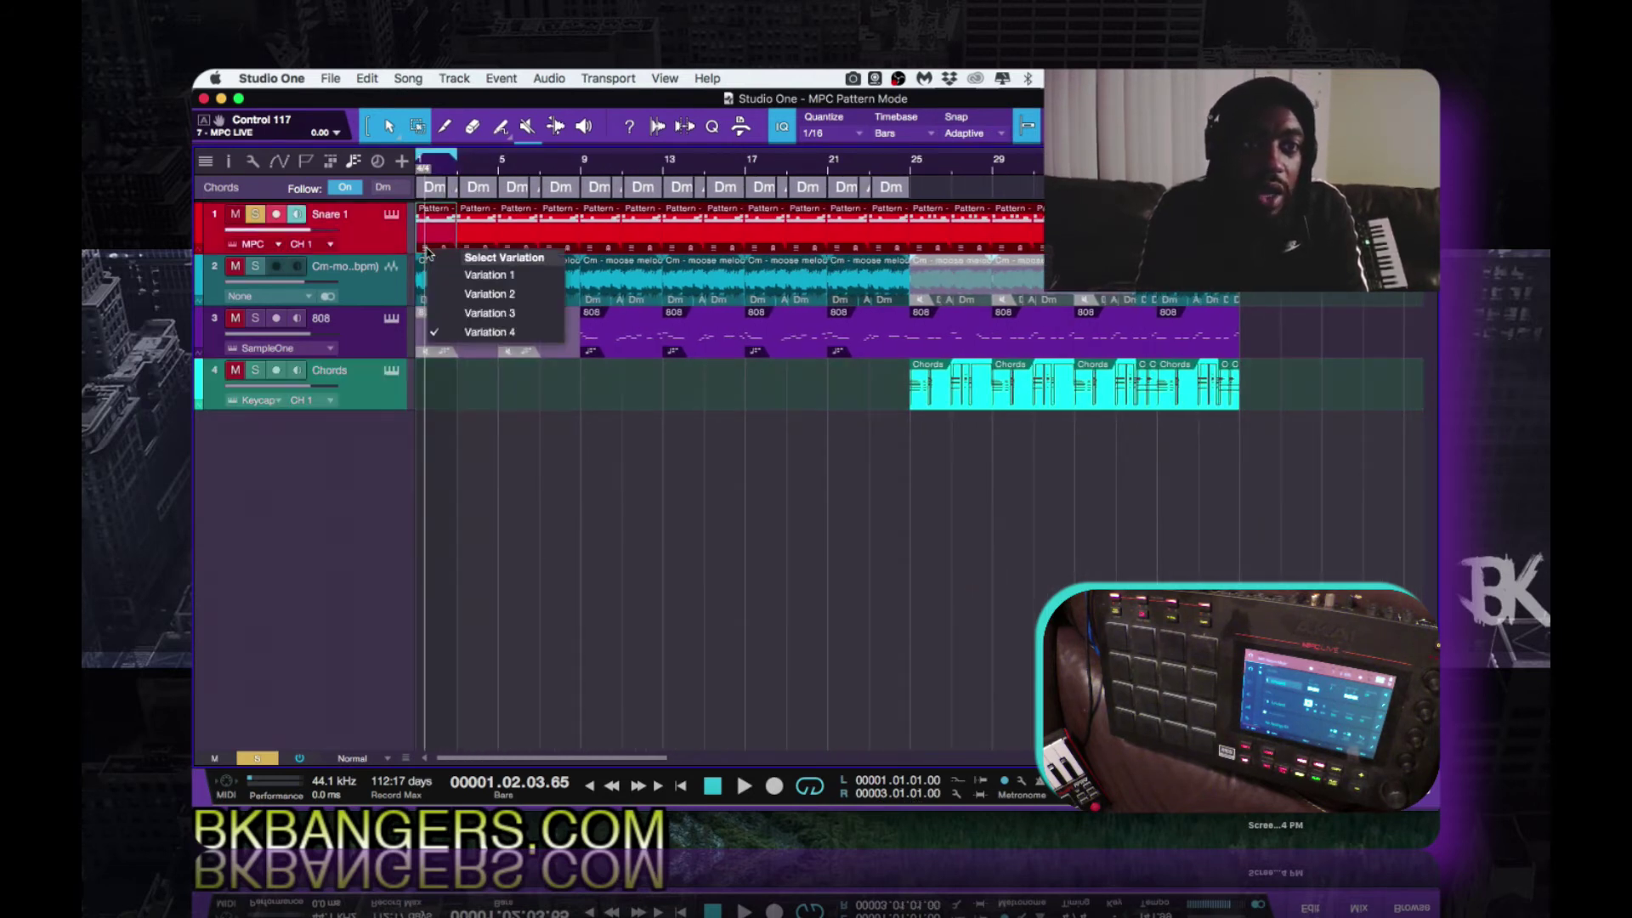
Step: Switch the first Snare 1 pattern to Variation 1 and the second one, at bar 3, to Variation 2
{"action": "left_click", "coordinate": [466, 275]}
{"action": "key", "text": "e"}
{"action": "key", "text": "e"}
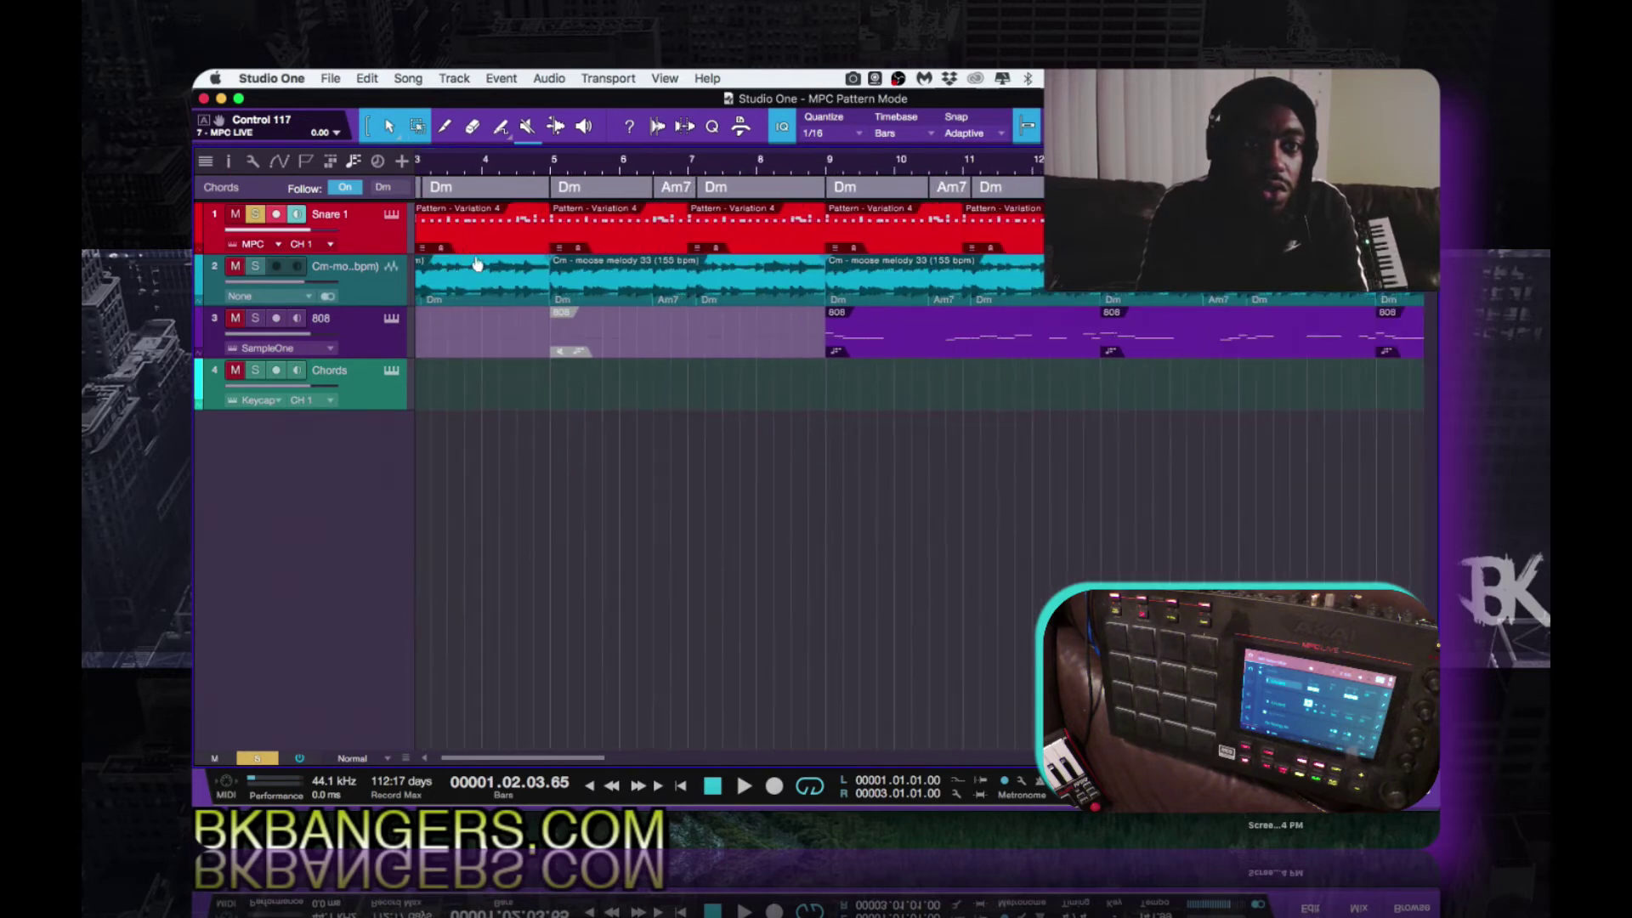
{"action": "key", "text": "e"}
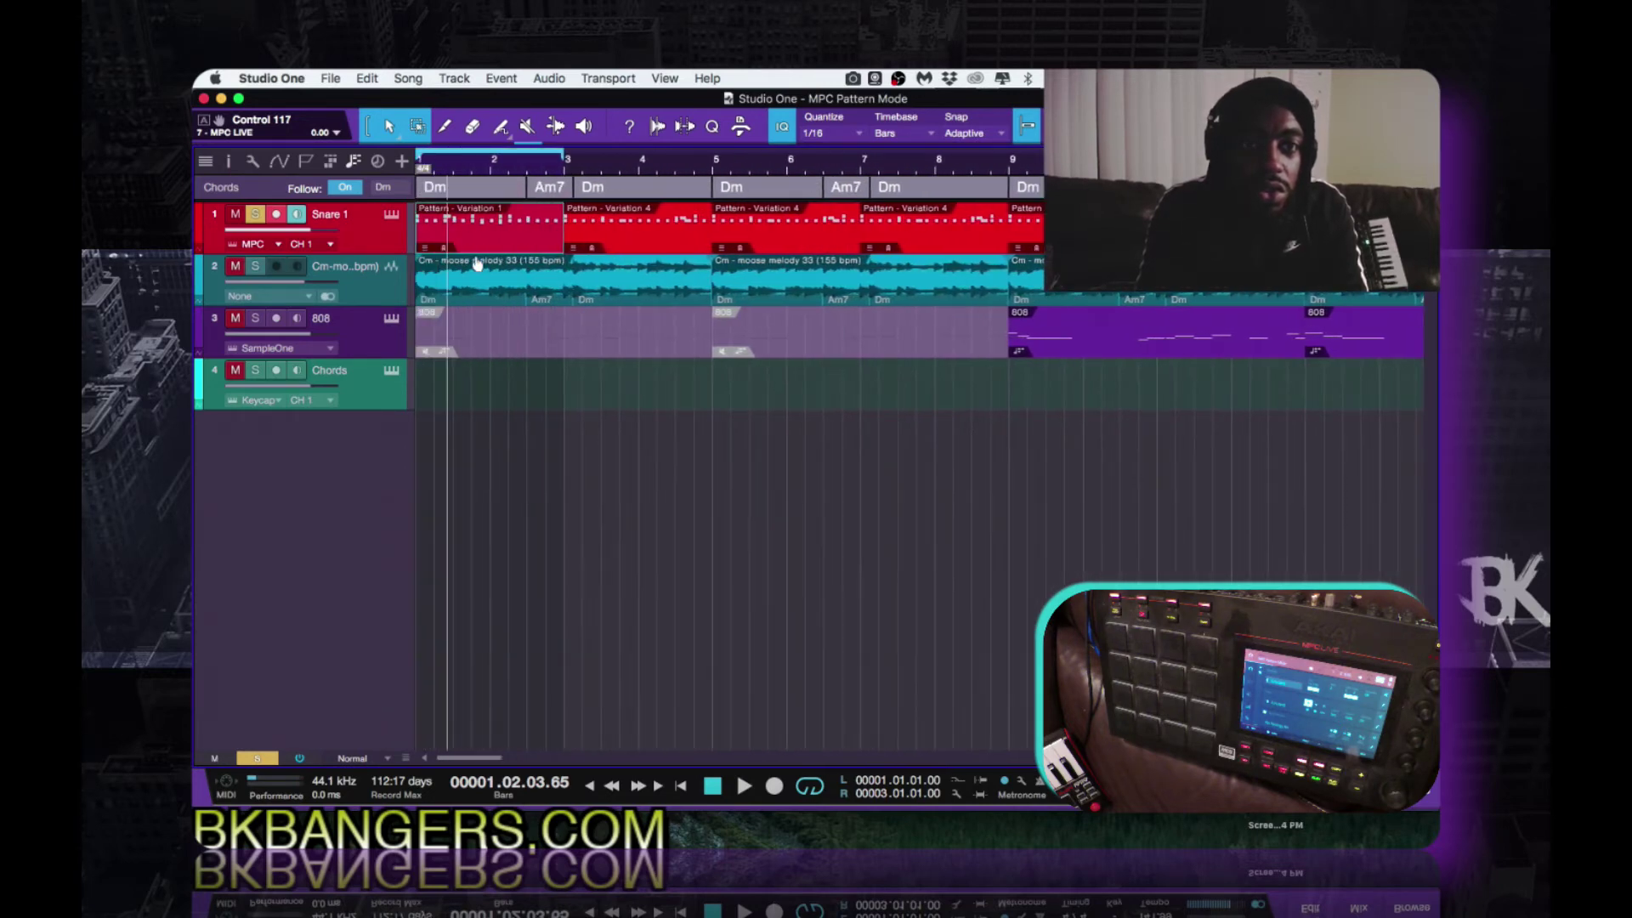
{"action": "left_click", "coordinate": [572, 249]}
{"action": "left_click", "coordinate": [602, 289]}
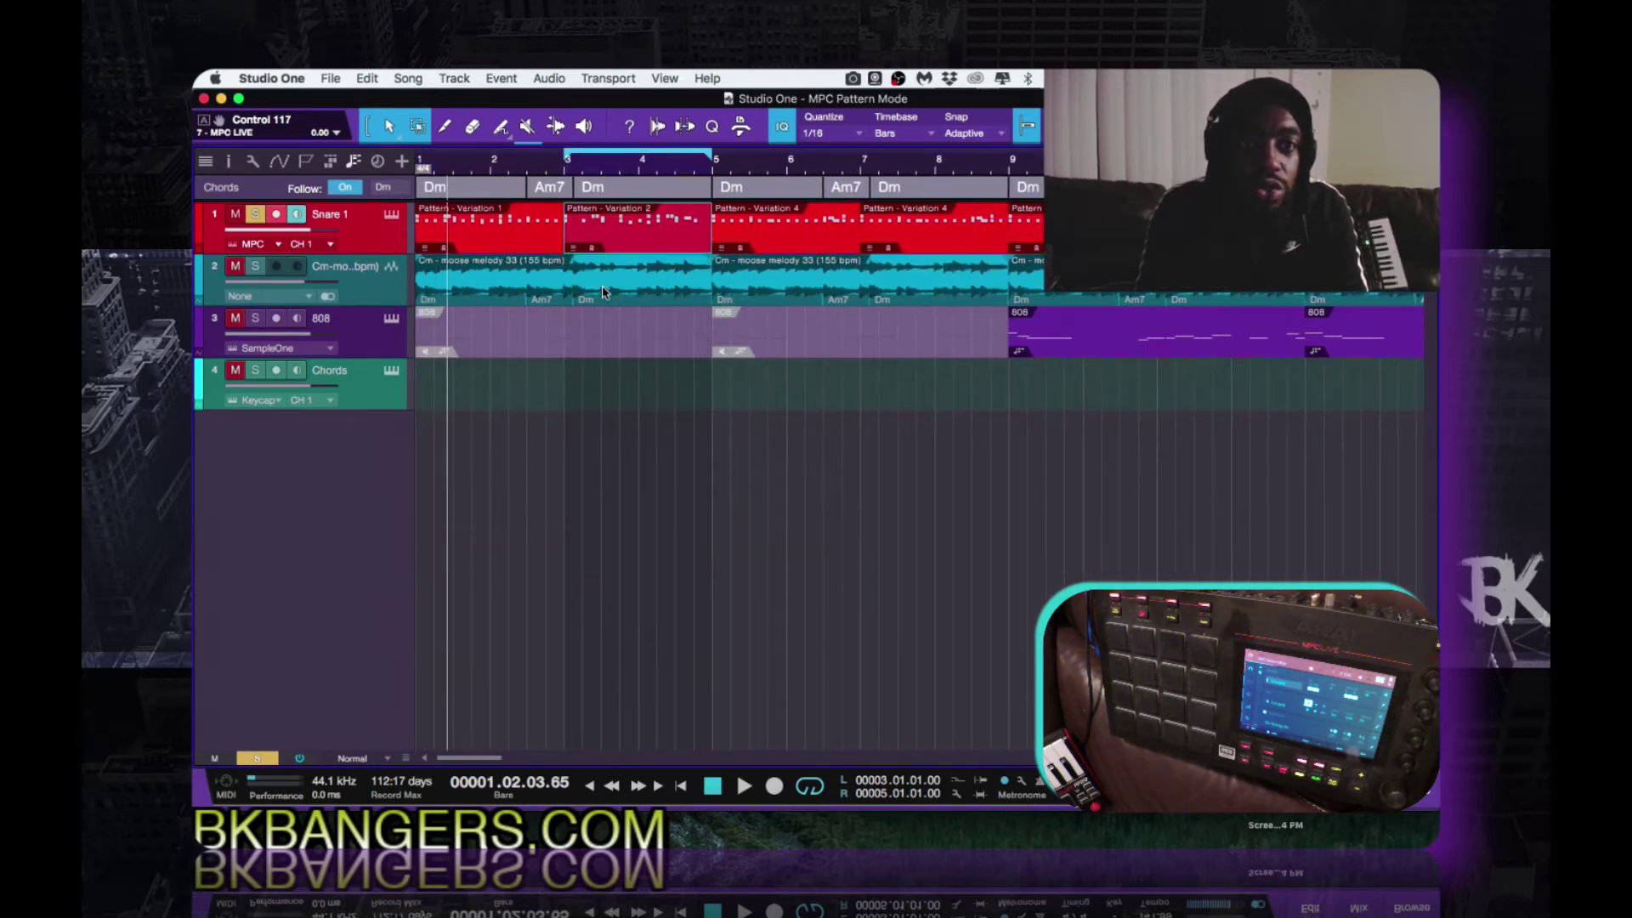
{"action": "key", "text": "w"}
{"action": "key", "text": "w"}
{"action": "key", "text": "w"}
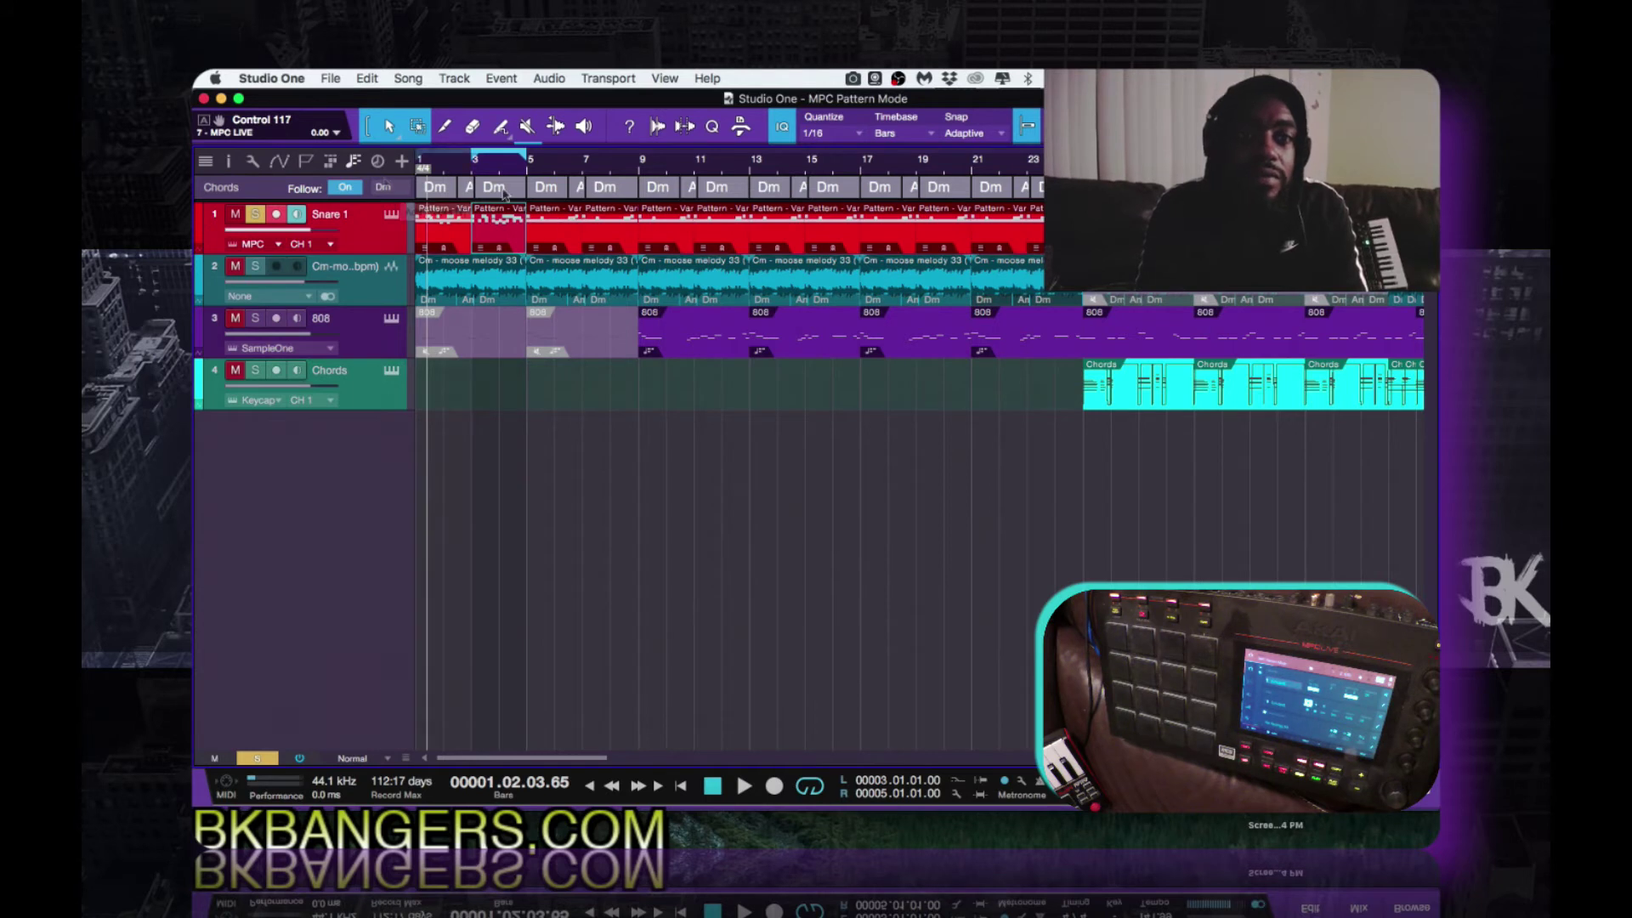
Step: Play back the first two Snare 1 patterns over bars 1 to 5, stop playback and inspect the patterns up close
{"action": "key", "text": "space"}
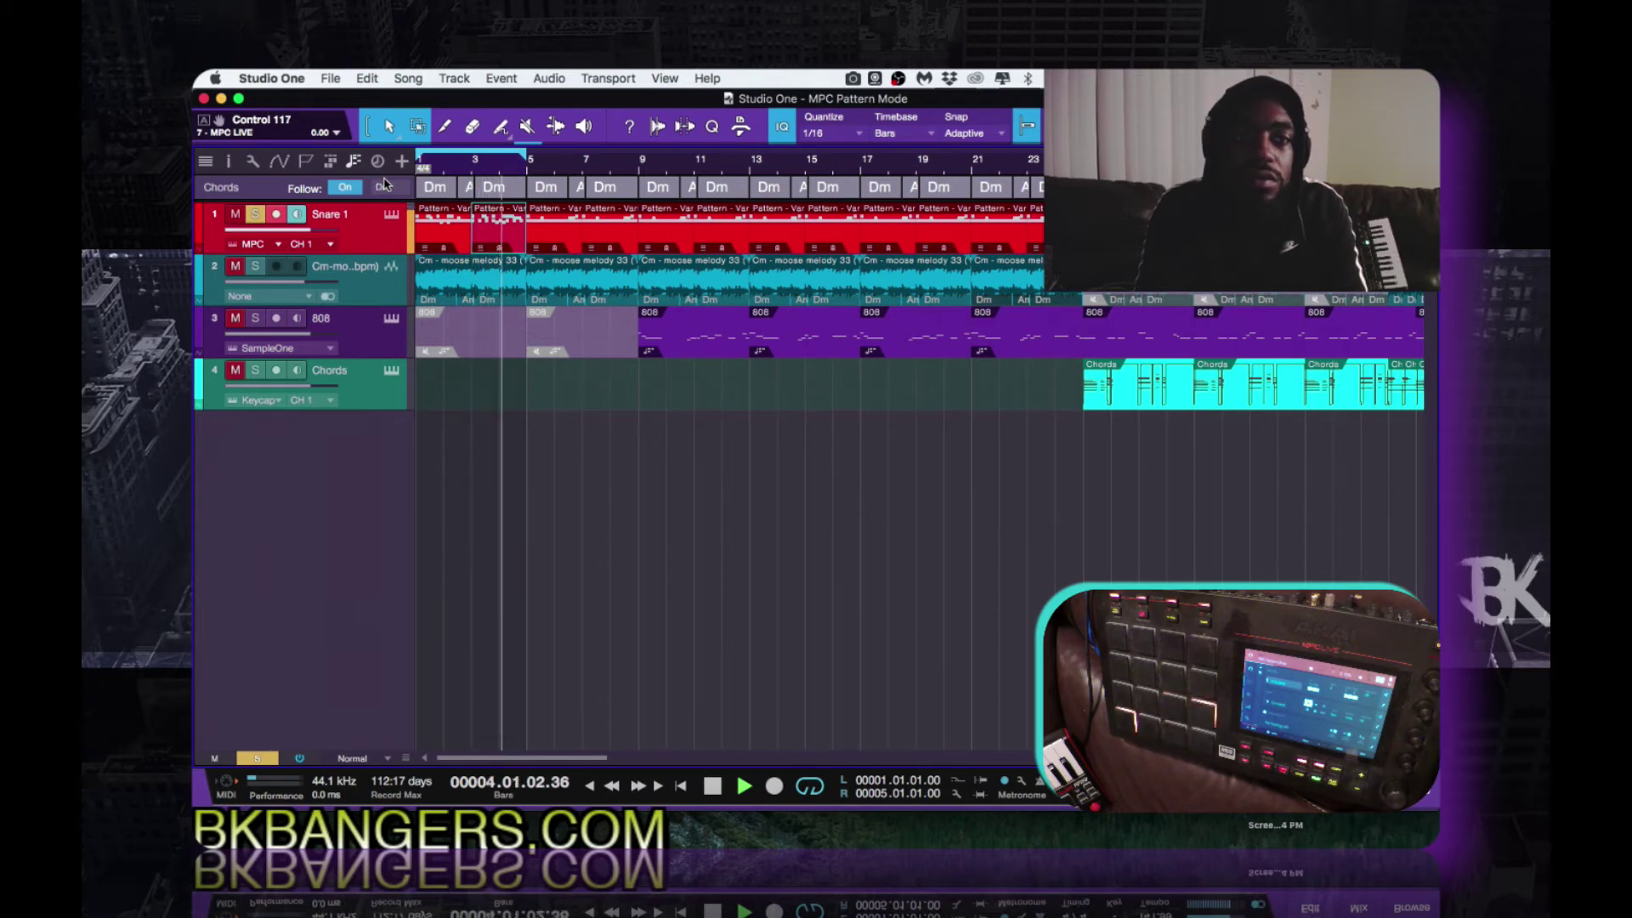
{"action": "key", "text": "space"}
{"action": "key", "text": "e"}
{"action": "key", "text": "e"}
{"action": "key", "text": "e"}
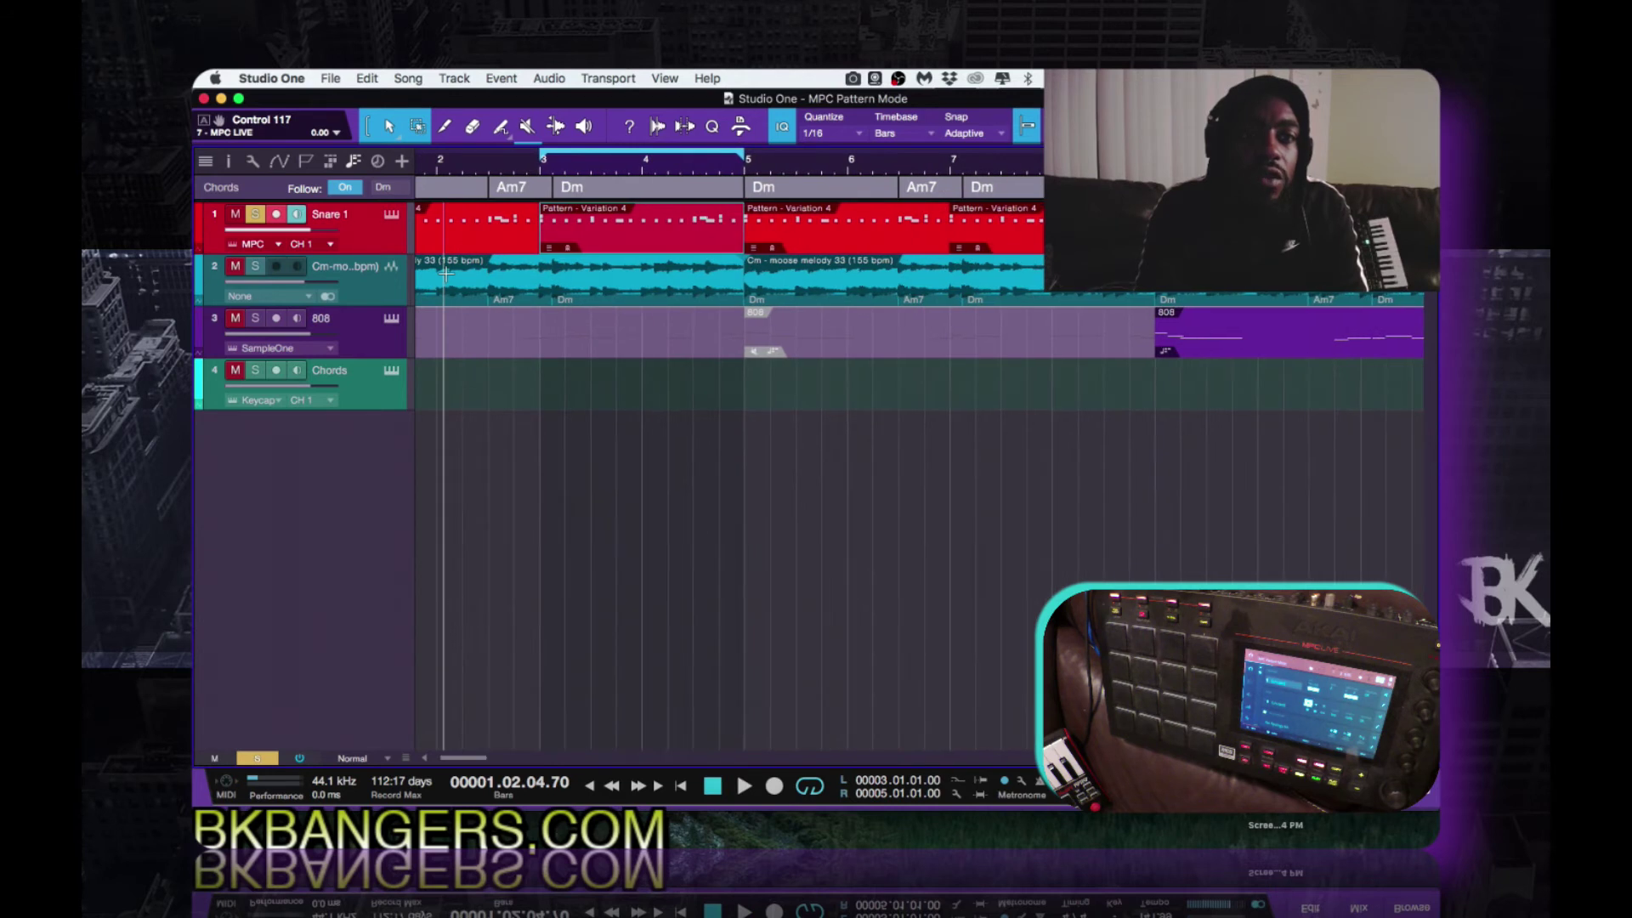
Step: Mute the first two Snare 1 patterns, covering bars 1 to 5
{"action": "key", "text": "w"}
{"action": "key", "text": "w"}
{"action": "key", "text": "w"}
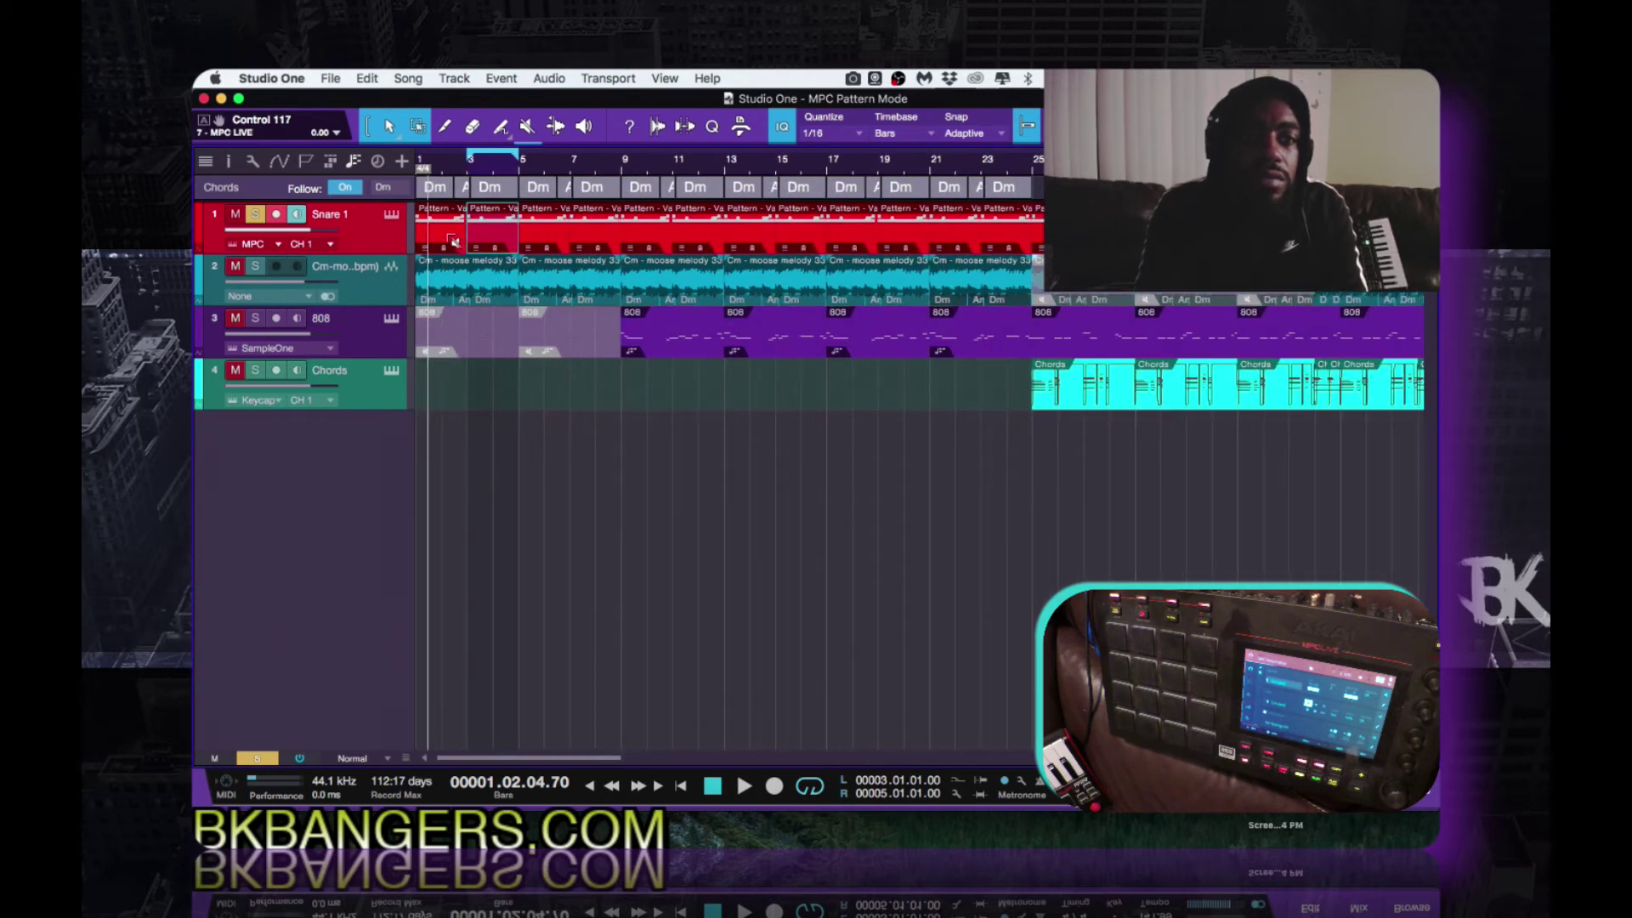
{"action": "left_click", "coordinate": [453, 241]}
{"action": "left_click", "coordinate": [477, 240]}
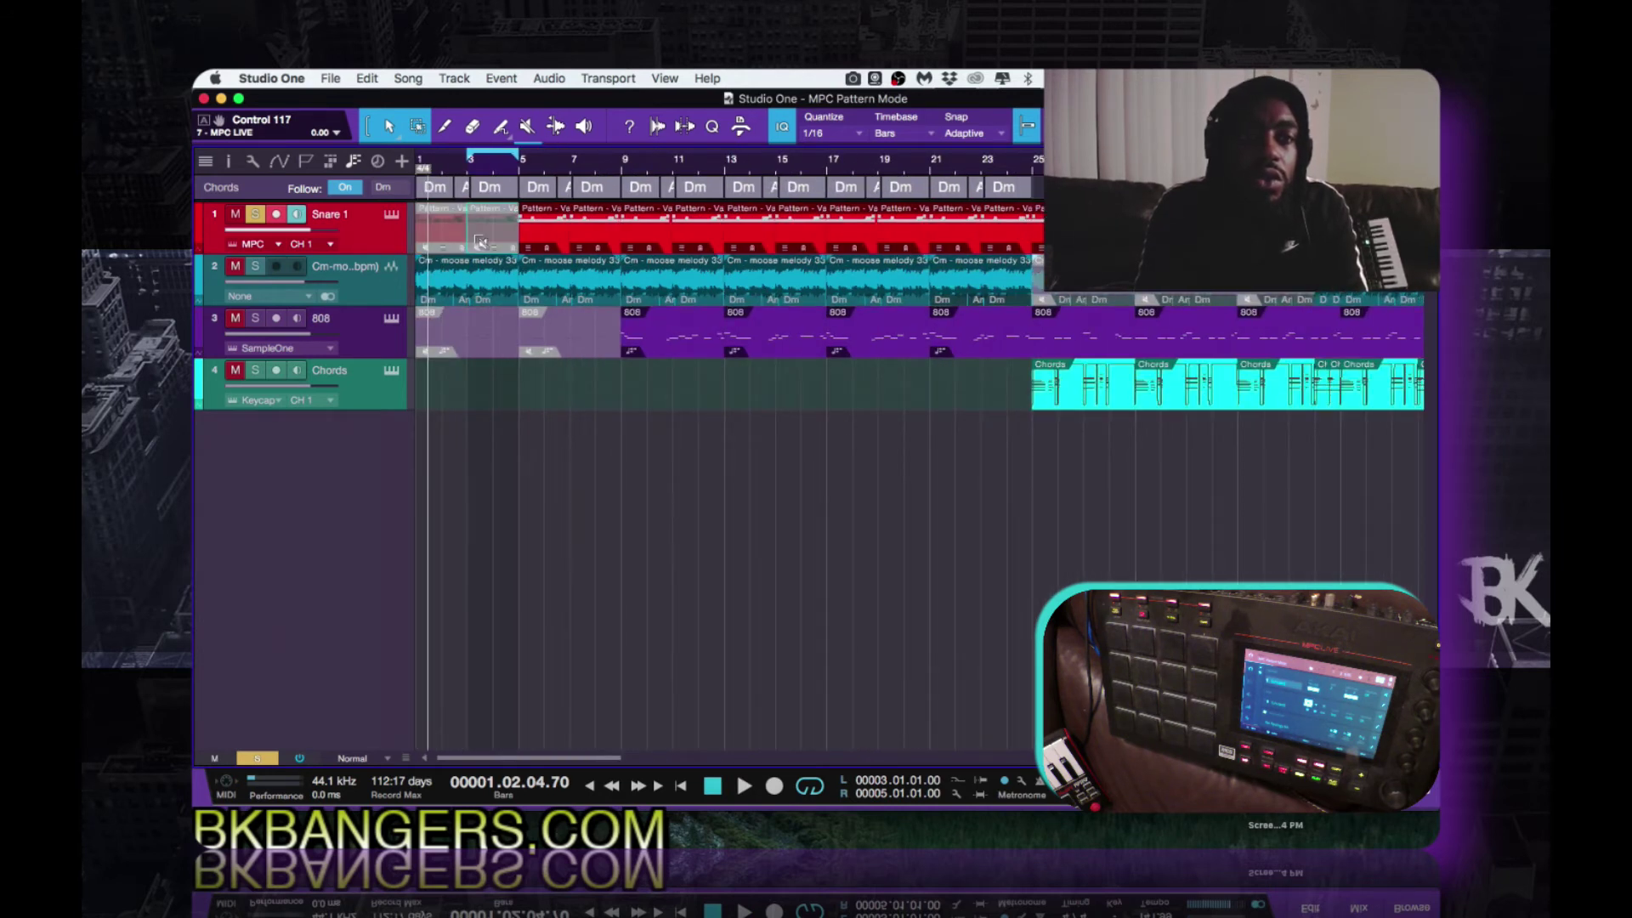
Step: Select all Snare 1 patterns, set the loop range to bars 1 to 41 around them and convert them to parts
{"action": "key", "text": "w"}
{"action": "key", "text": "w"}
{"action": "key", "text": "w"}
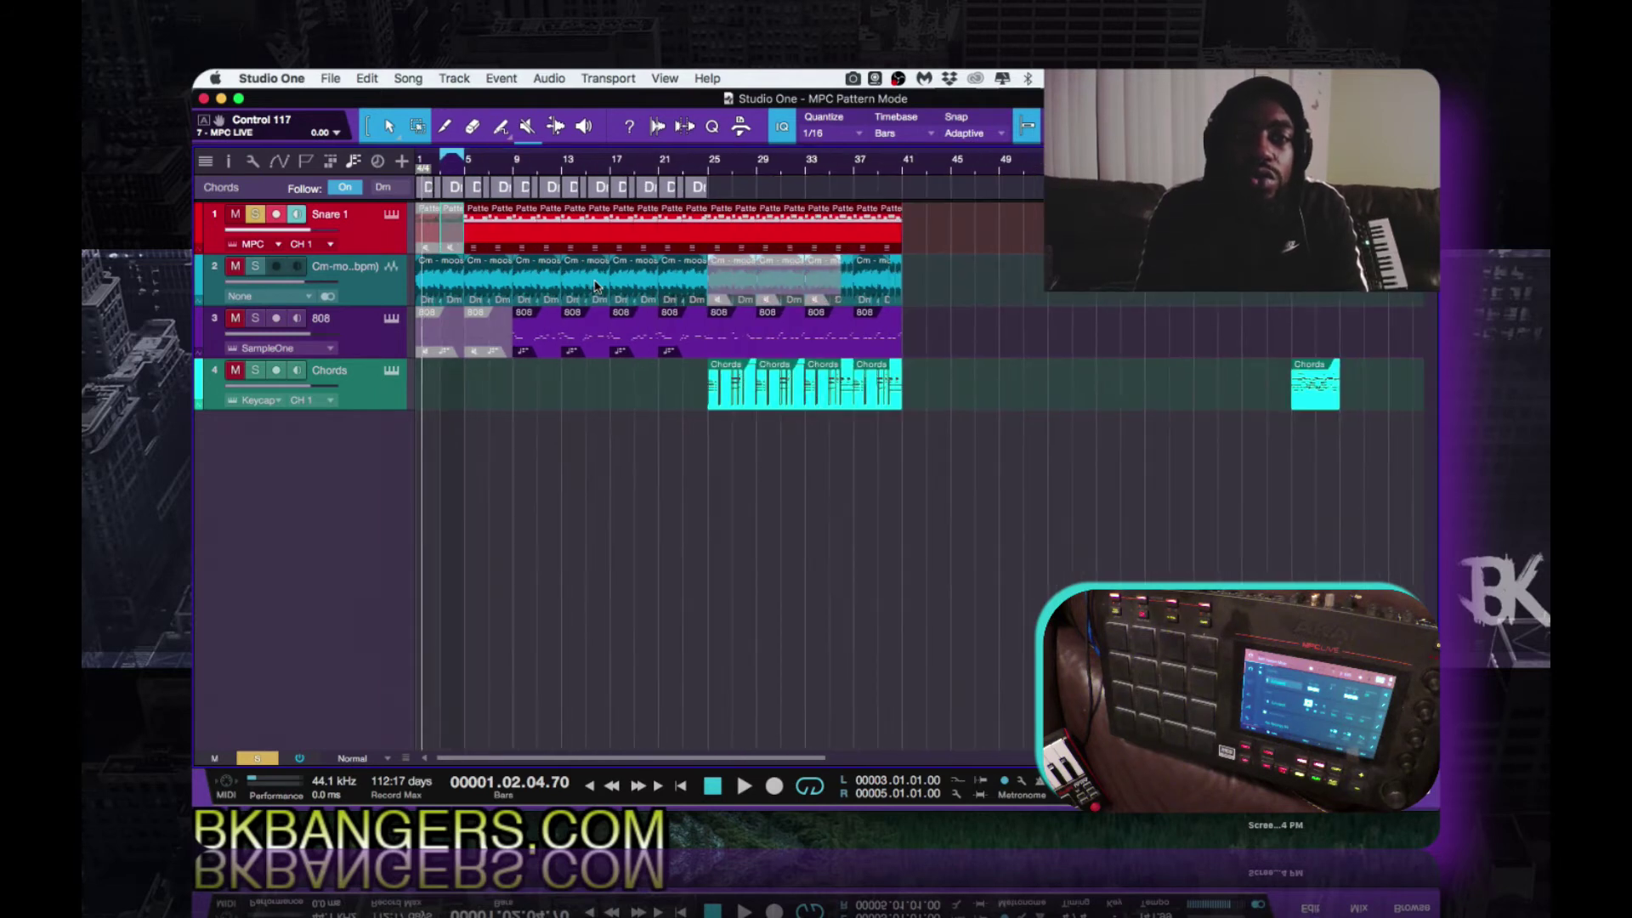
{"action": "left_click_drag", "start_coordinate": [927, 204], "coordinate": [413, 248]}
{"action": "key", "text": "p"}
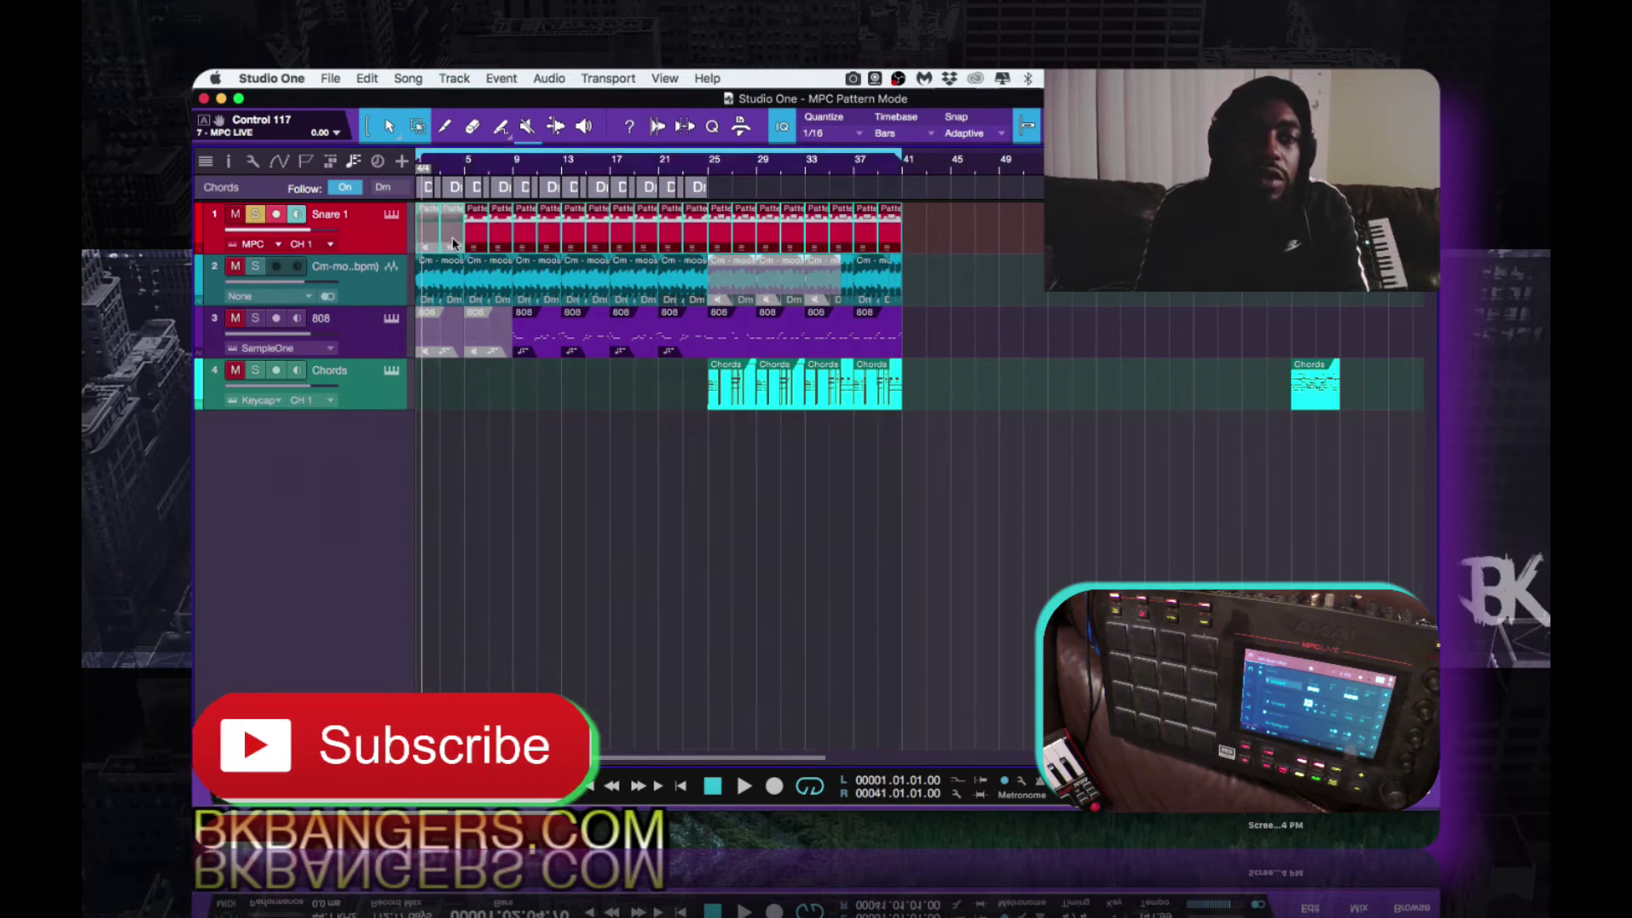
{"action": "right_click", "coordinate": [481, 237]}
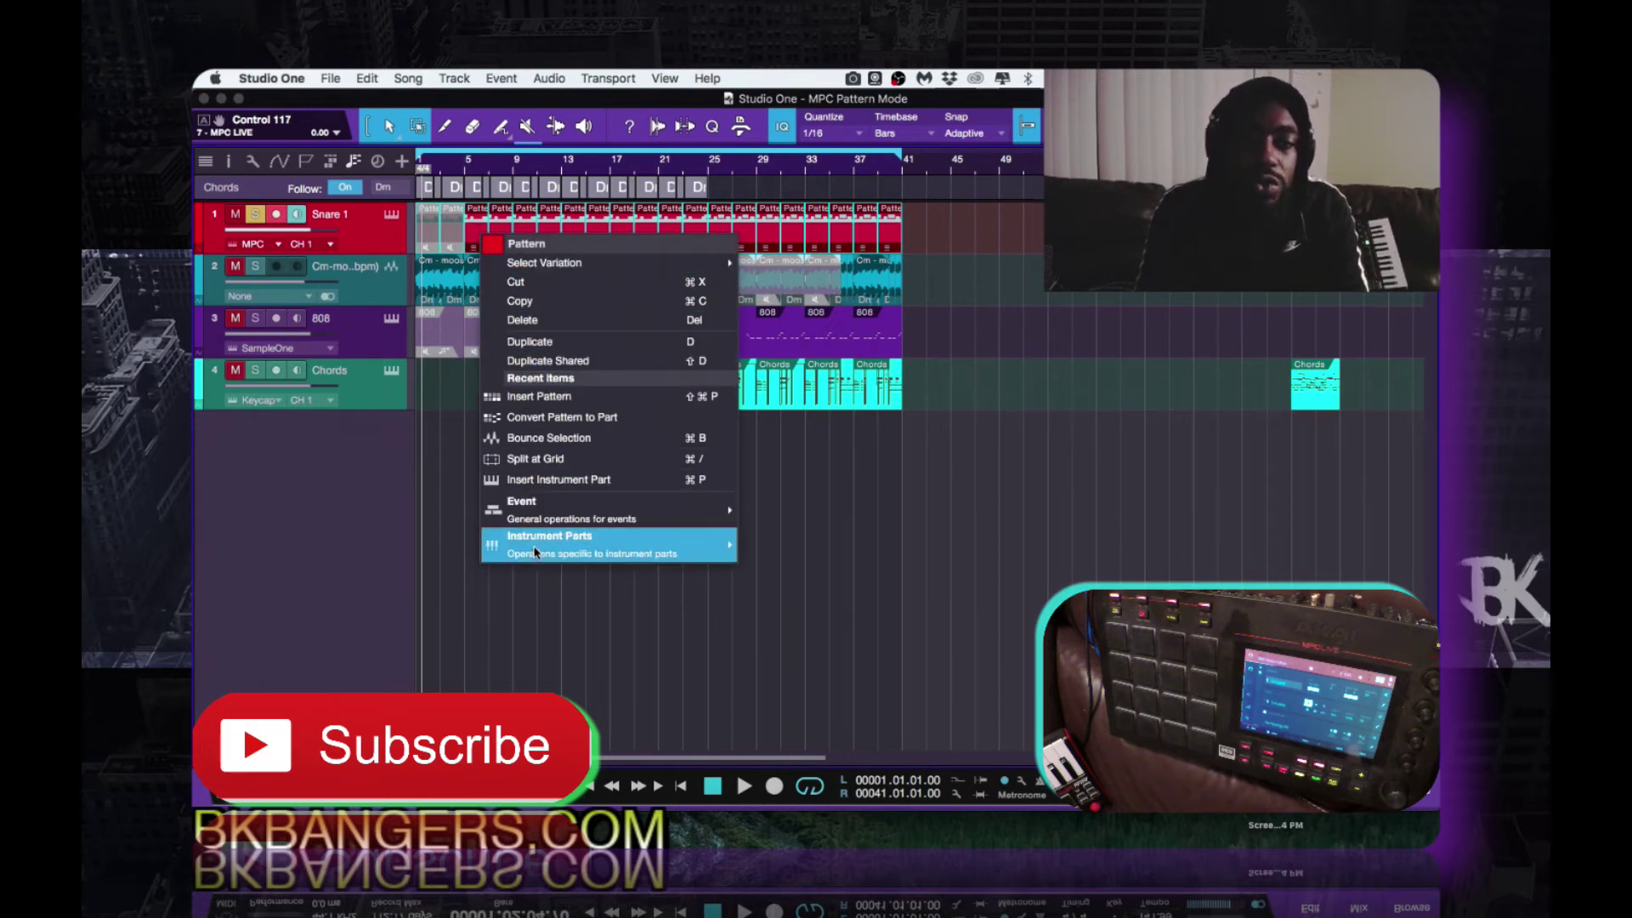
{"action": "mouse_move", "coordinate": [612, 553]}
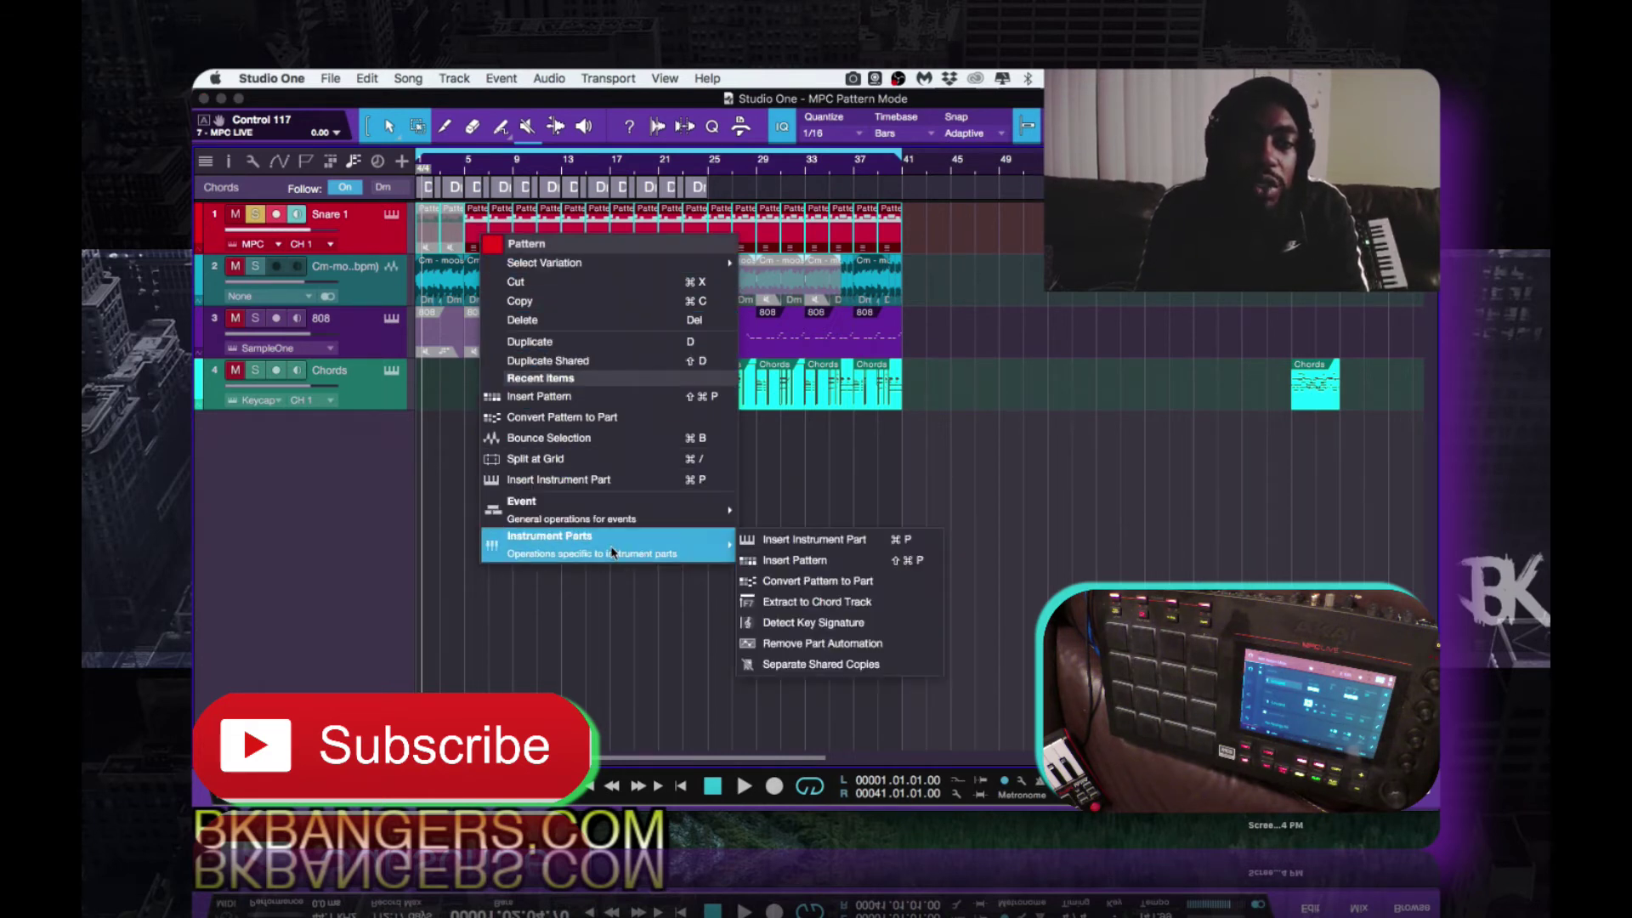
{"action": "left_click", "coordinate": [796, 581]}
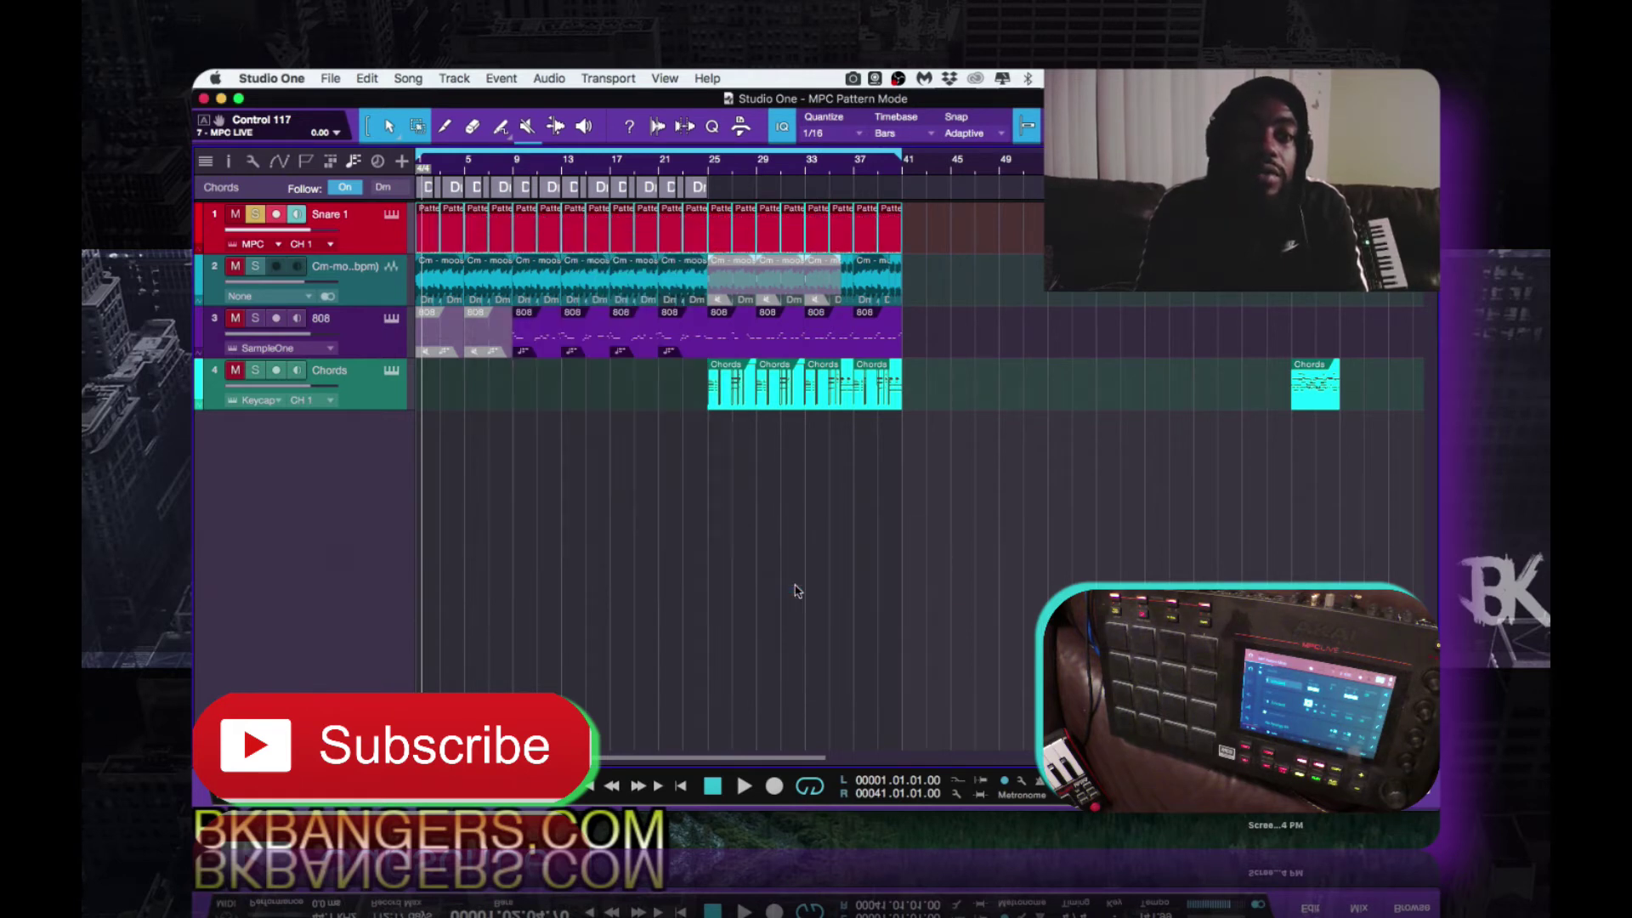
Step: Open the converted Snare 1 parts in the note editor and examine the E -2, F -2 and F# -2 notes around bars 18 to 26
{"action": "double_click", "coordinate": [429, 236]}
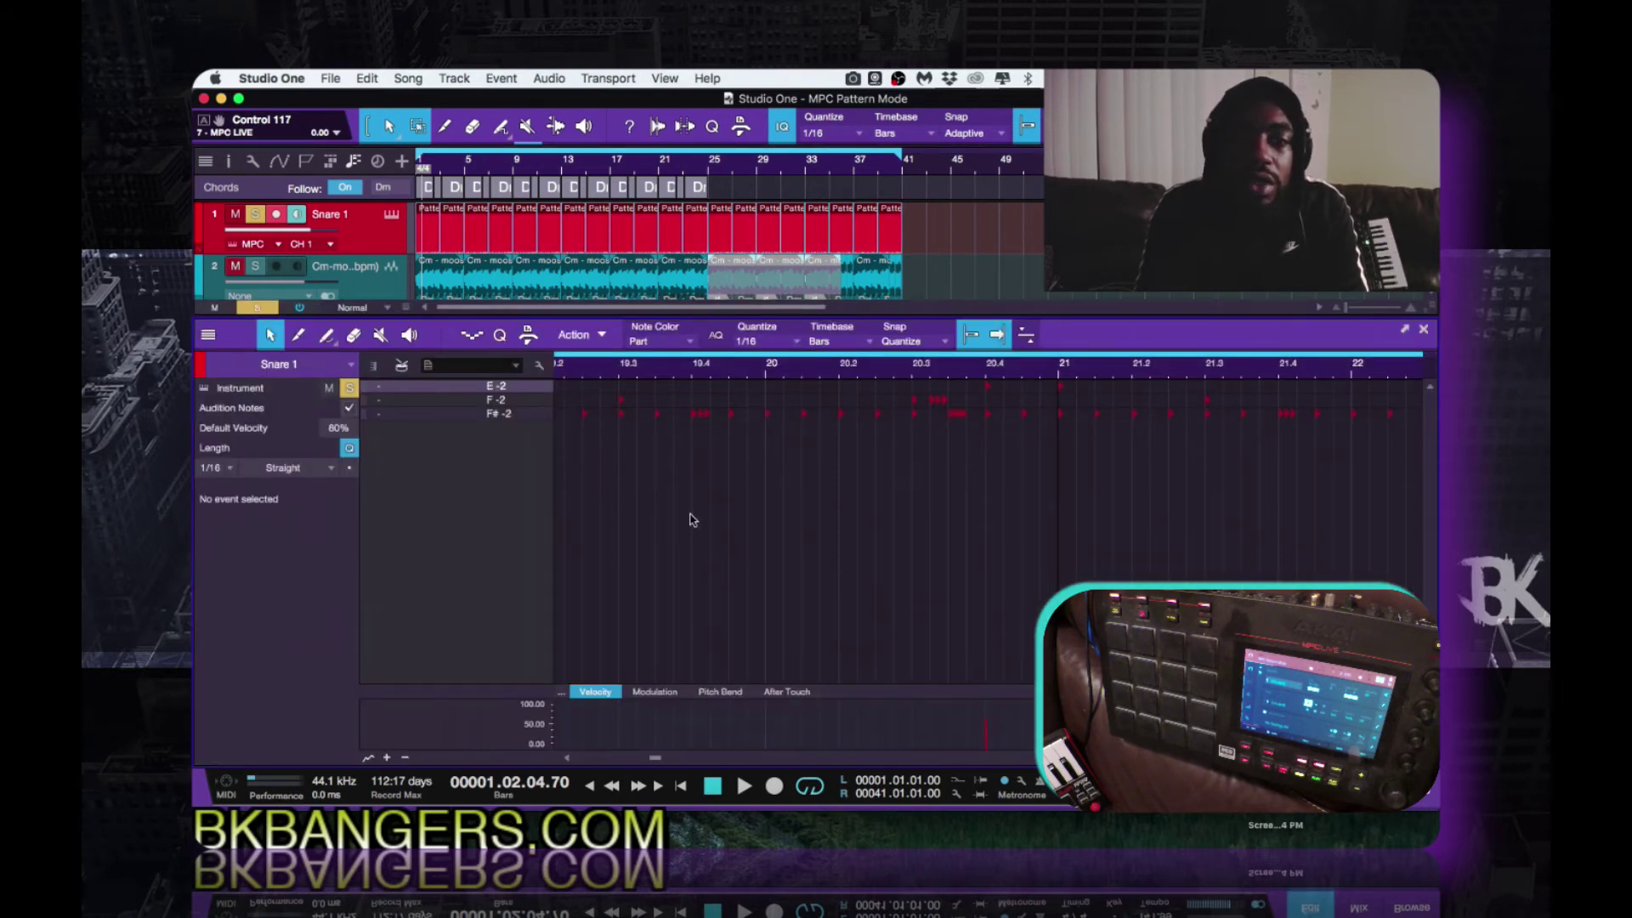
{"action": "scroll", "coordinate": [793, 516], "scroll_direction": "up", "scroll_amount": 4}
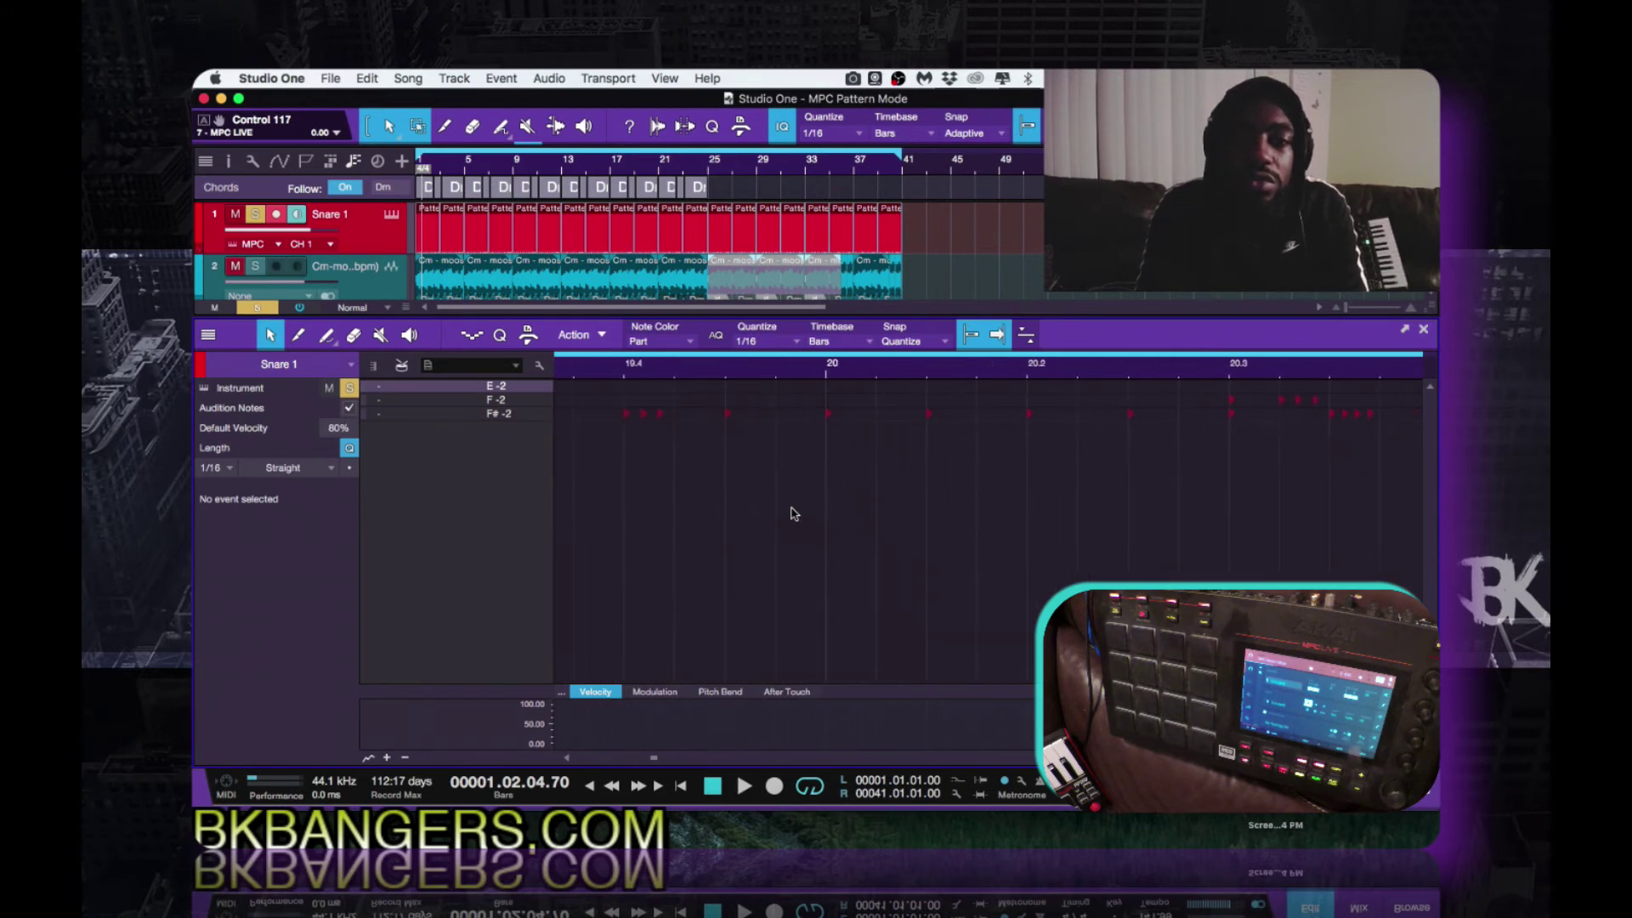
{"action": "scroll", "coordinate": [793, 514], "scroll_direction": "down", "scroll_amount": 5}
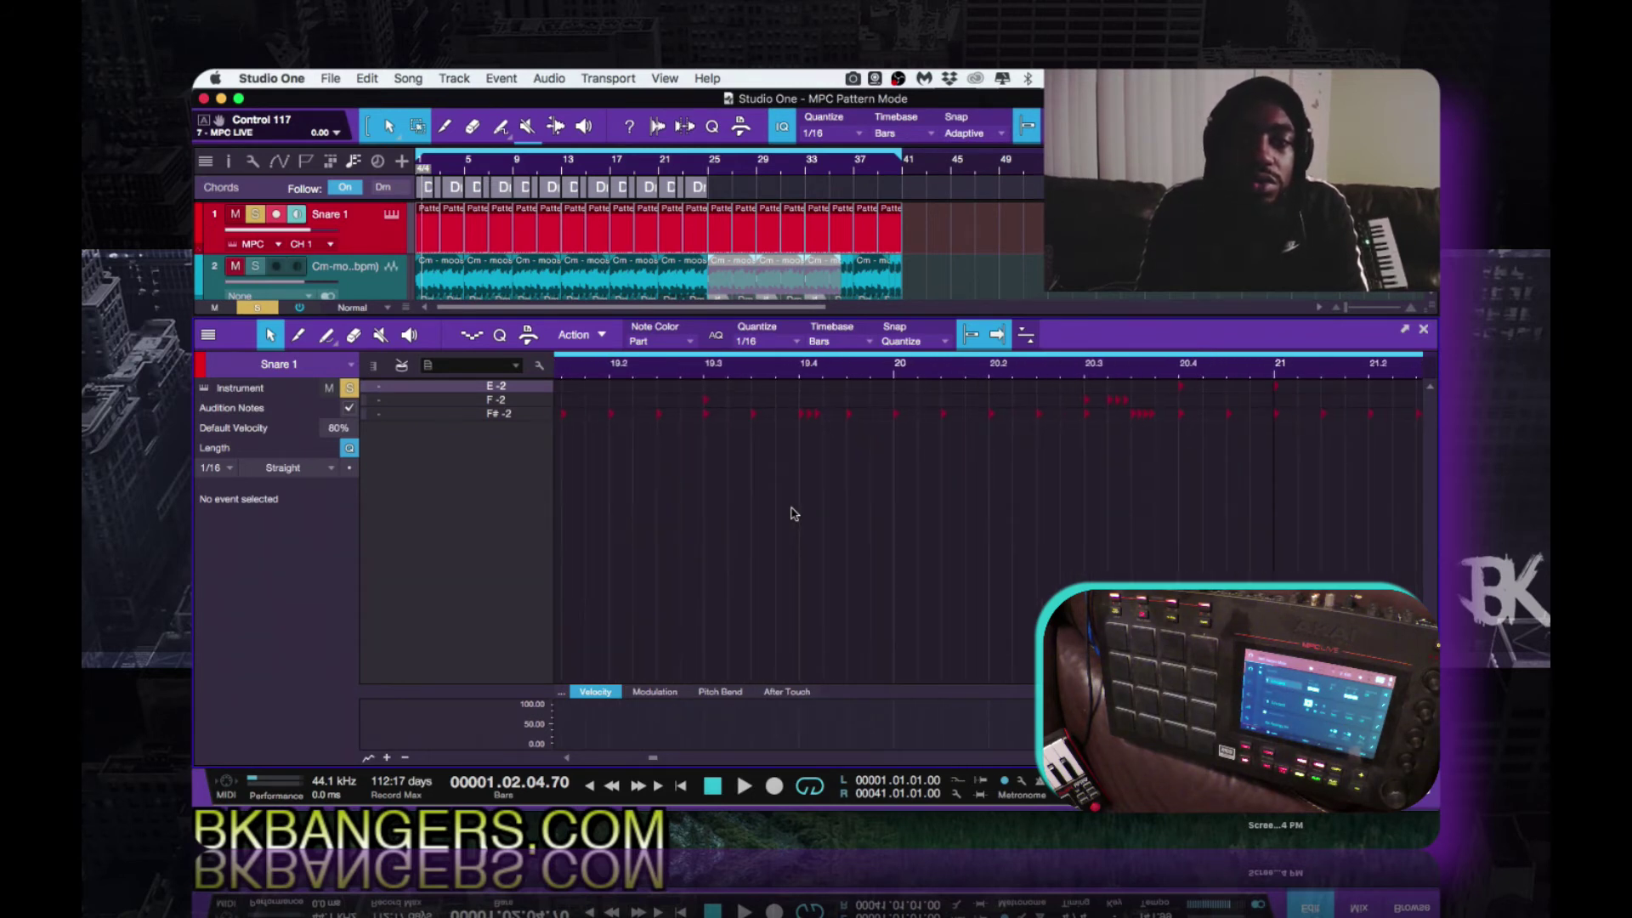
{"action": "scroll", "coordinate": [794, 515], "scroll_direction": "down", "scroll_amount": 5}
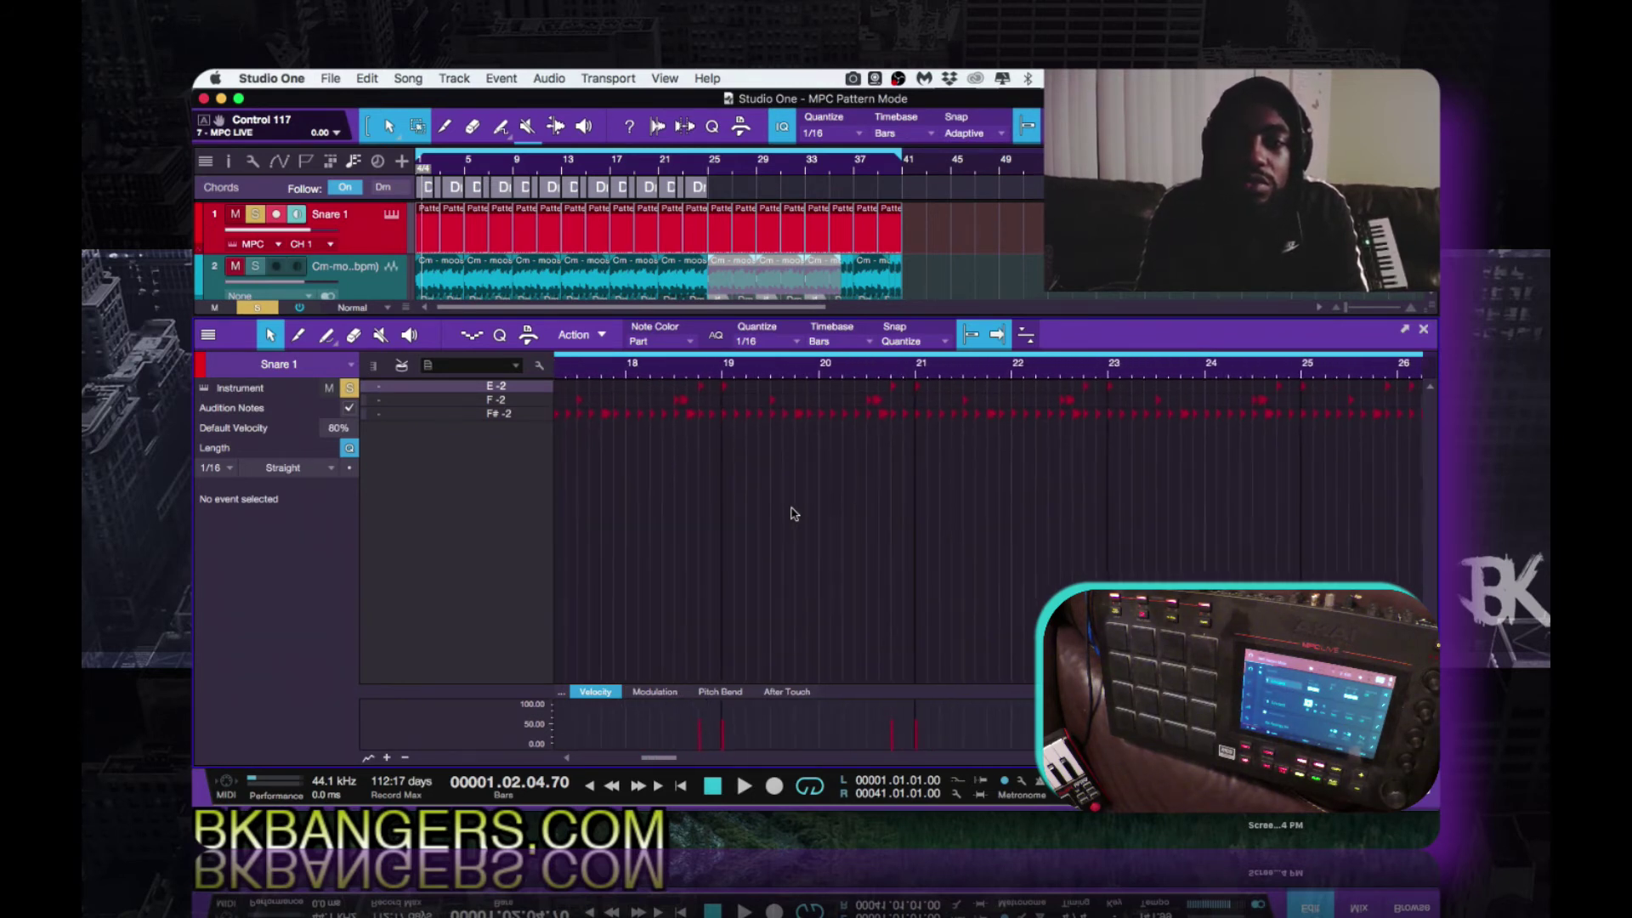
{"action": "scroll", "coordinate": [793, 515], "scroll_direction": "up", "scroll_amount": 5}
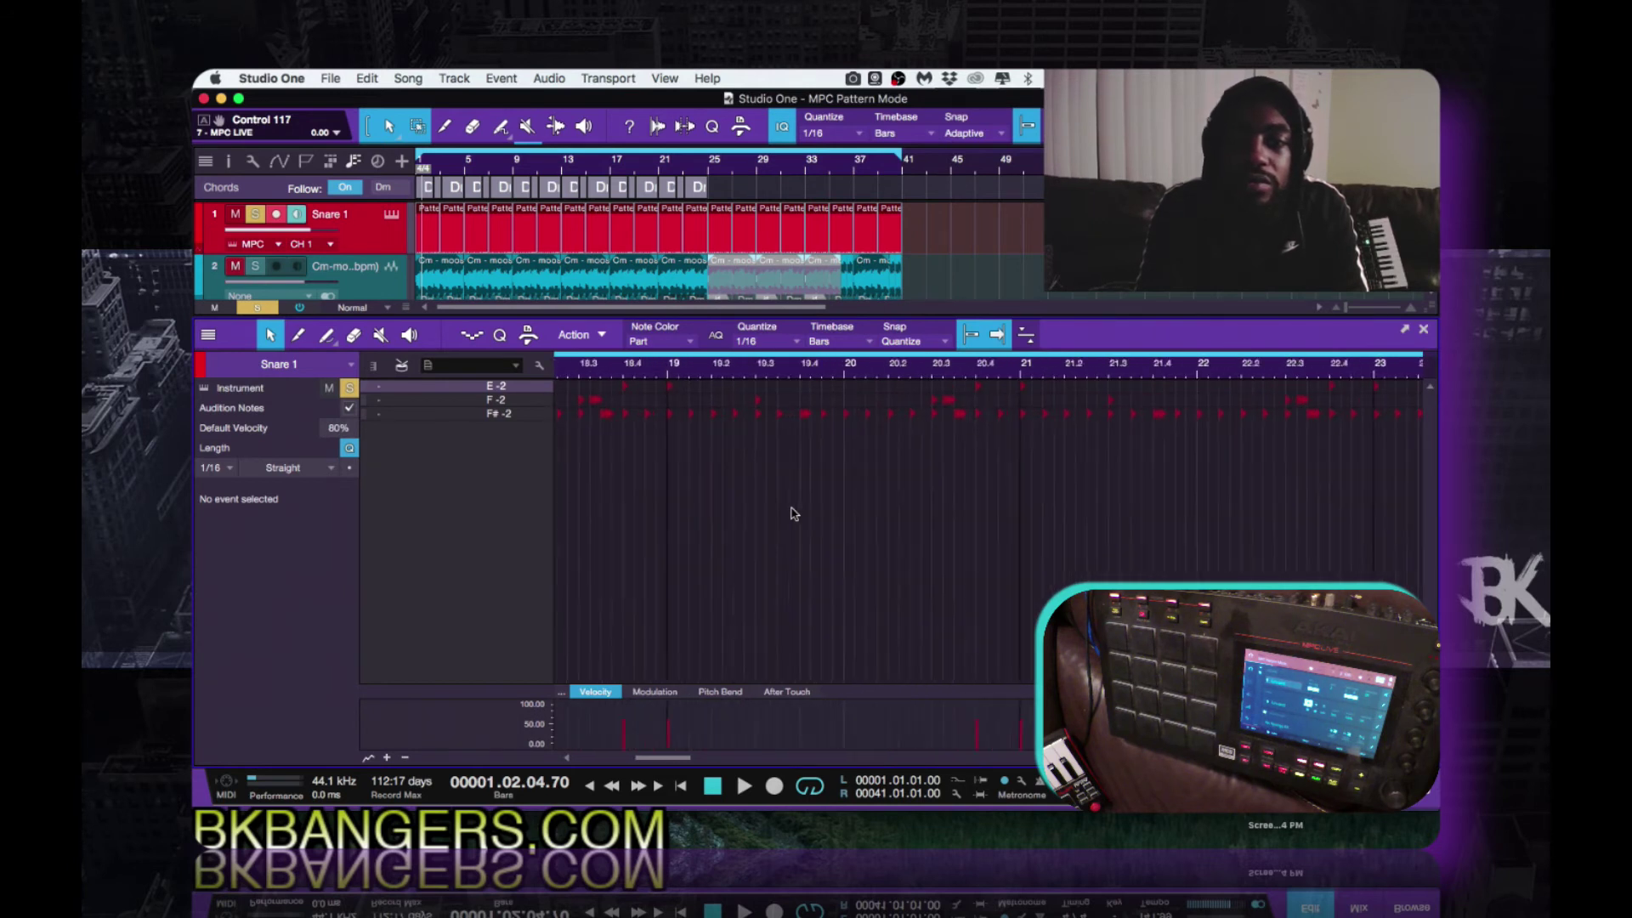
{"action": "scroll", "coordinate": [793, 515], "scroll_direction": "down", "scroll_amount": 2}
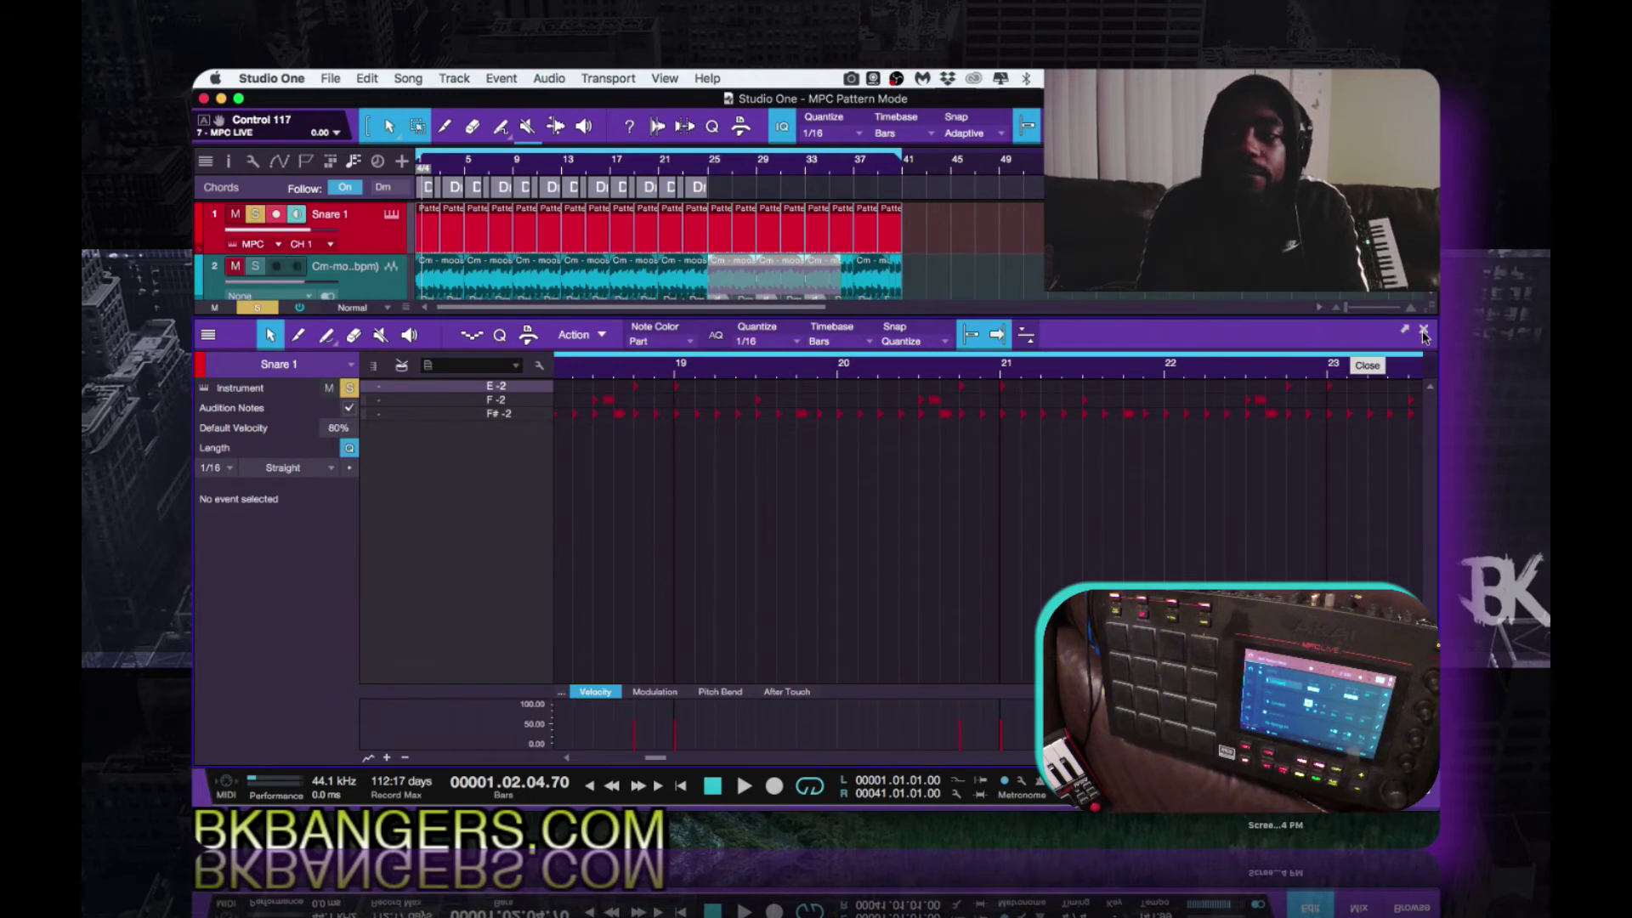
{"action": "scroll", "coordinate": [789, 448], "scroll_direction": "up", "scroll_amount": 3}
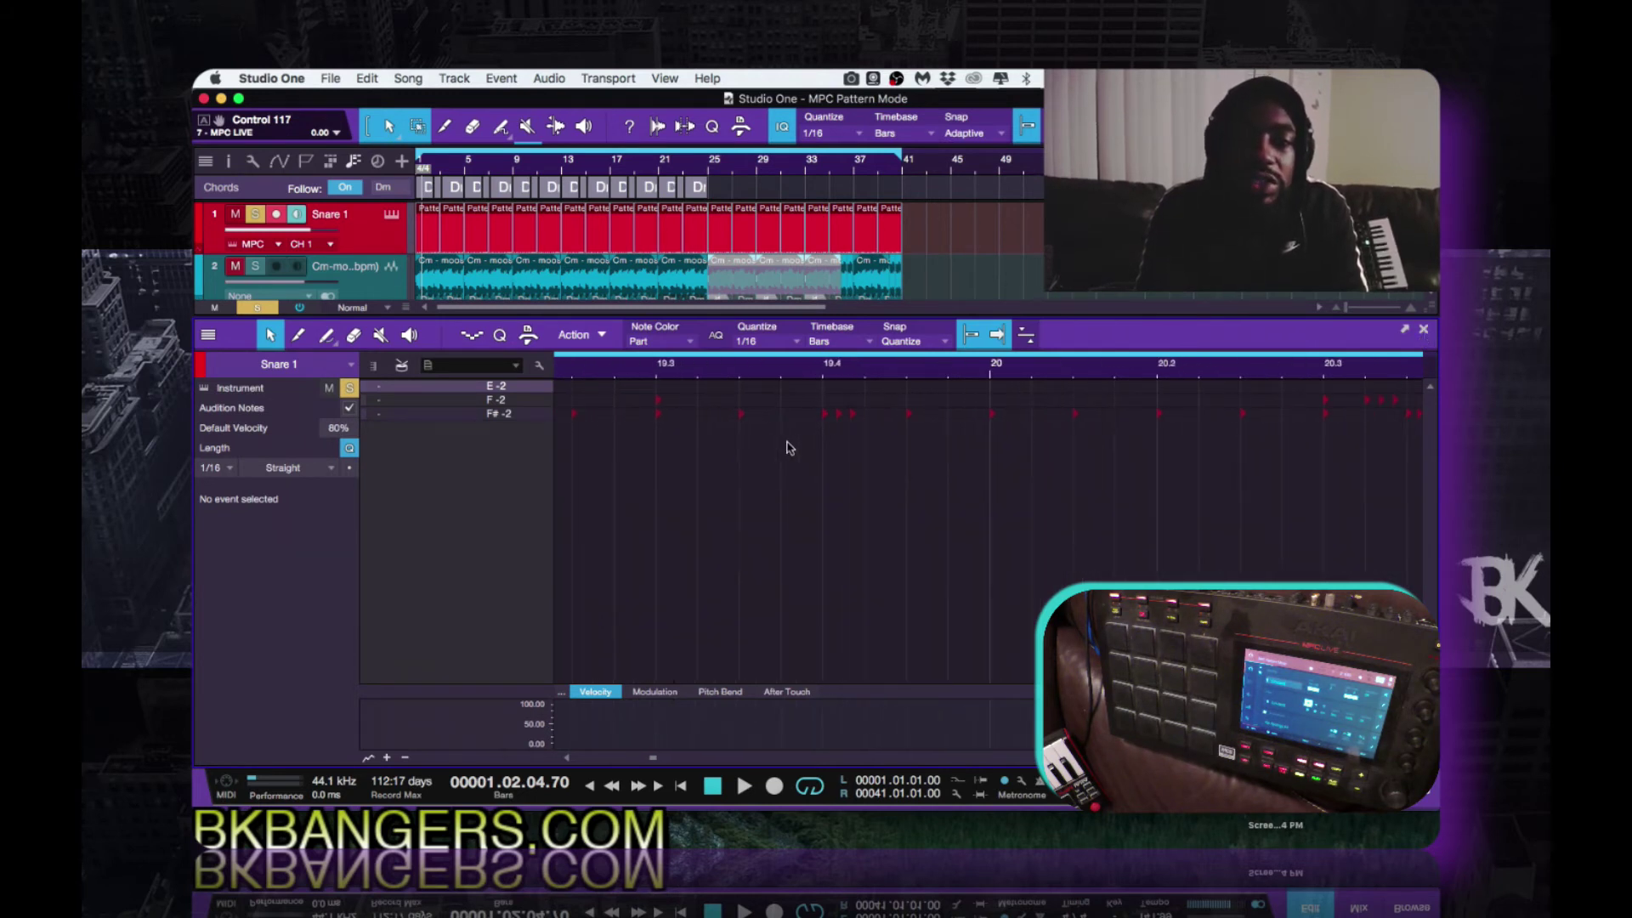
Step: Duplicate the F# -2 note at 19.3.3, undo the duplication and close the note editor
{"action": "left_click", "coordinate": [743, 417]}
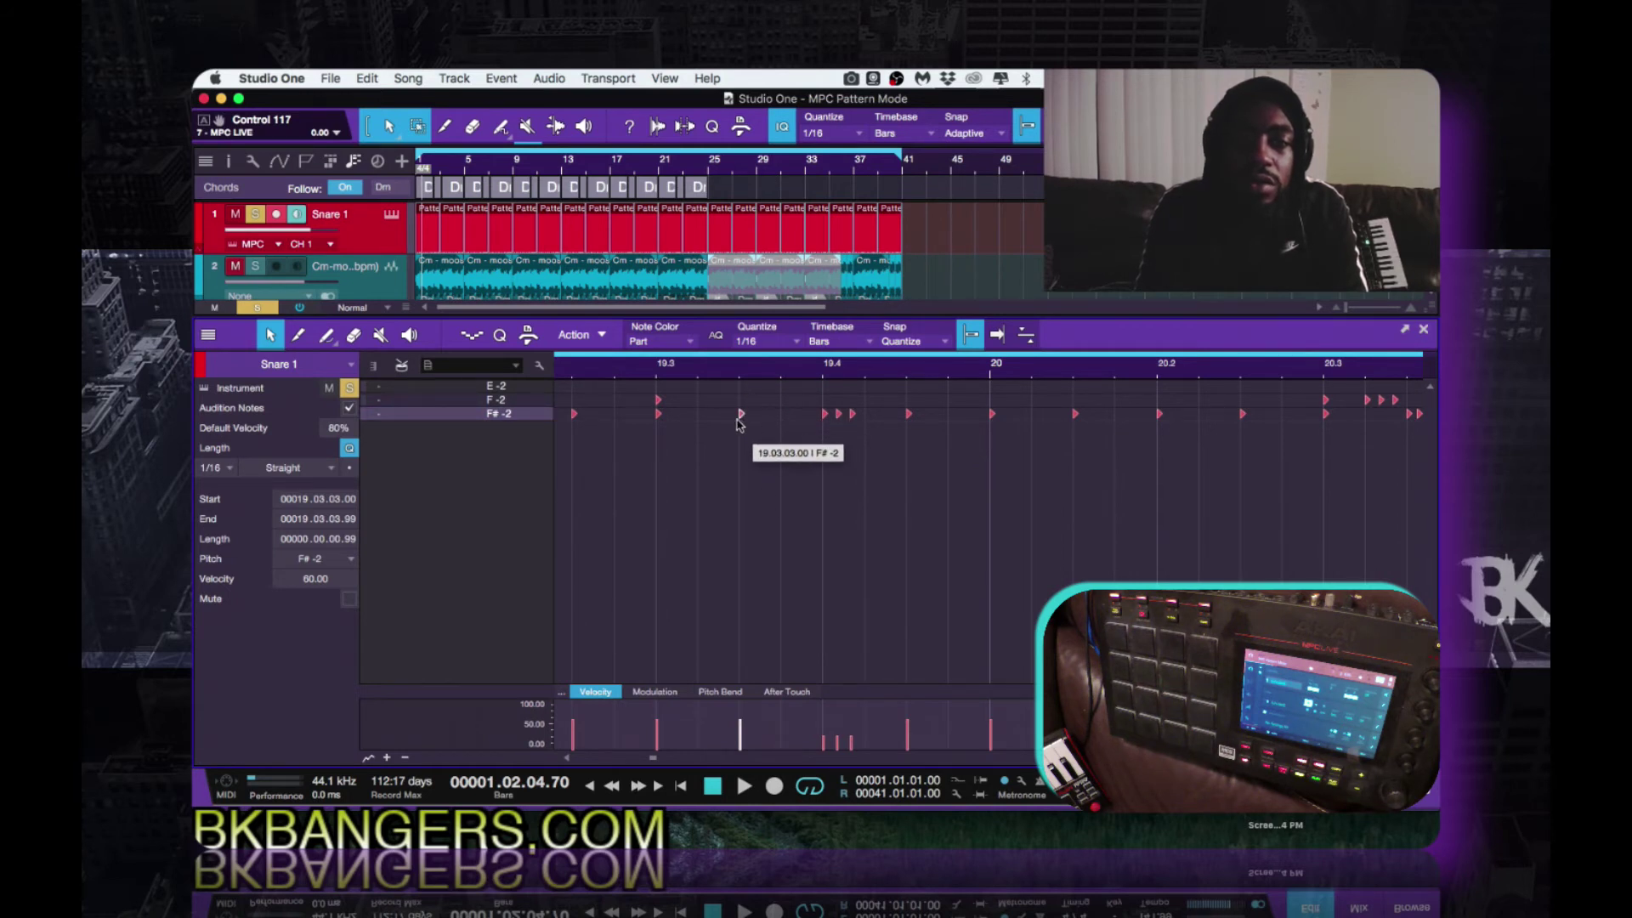
{"action": "key", "text": "d"}
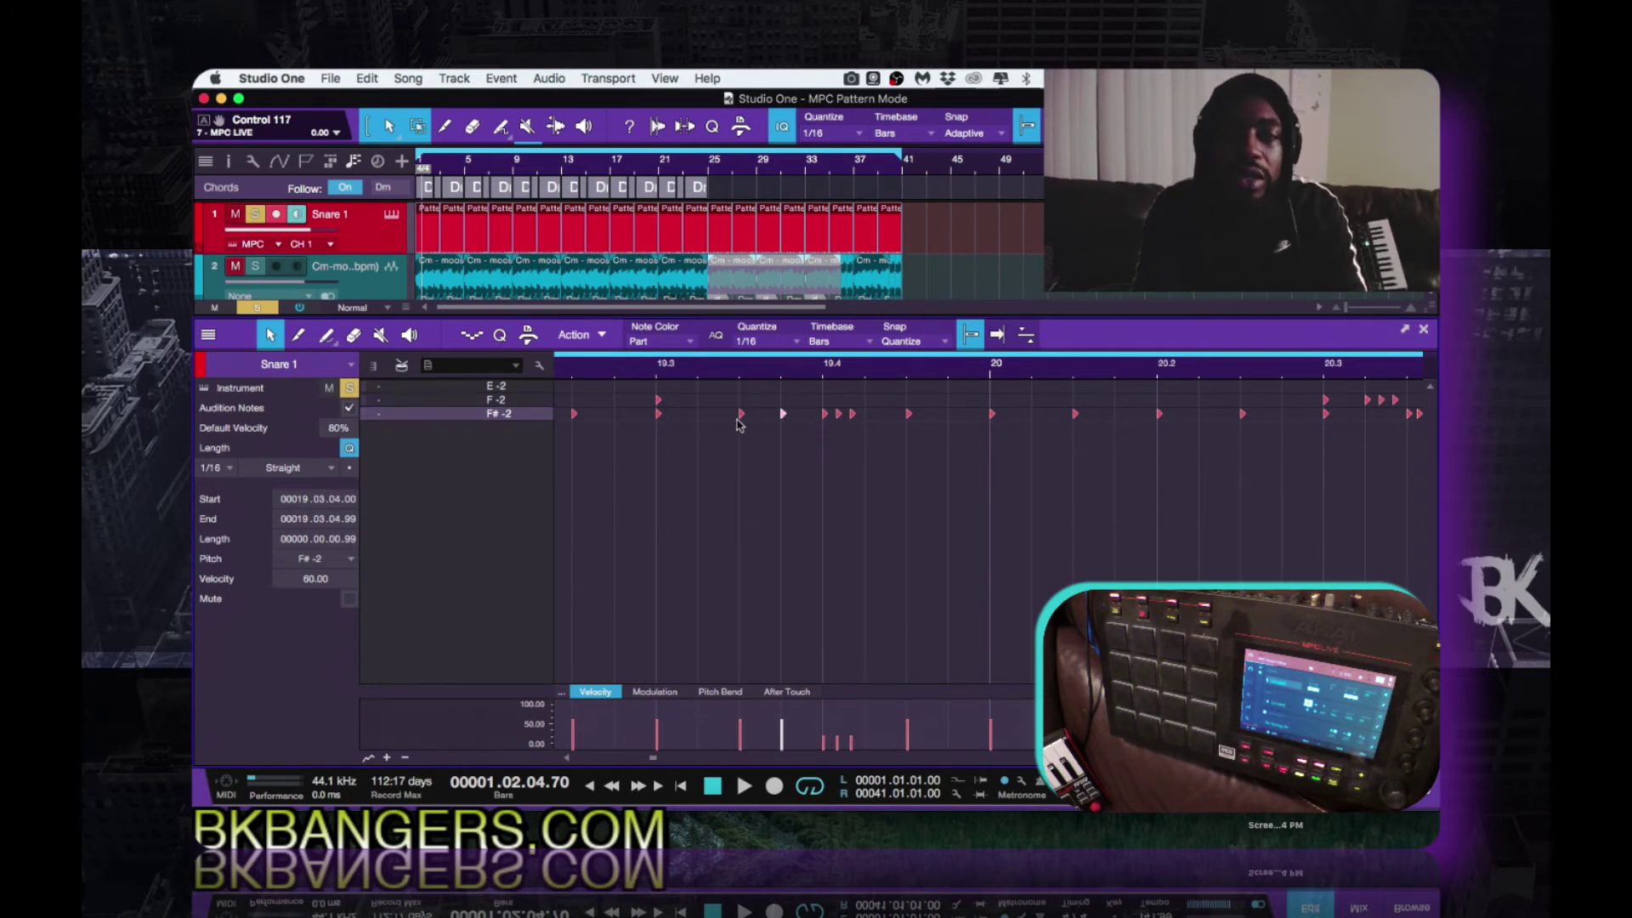
{"action": "key", "text": "ctrl+z"}
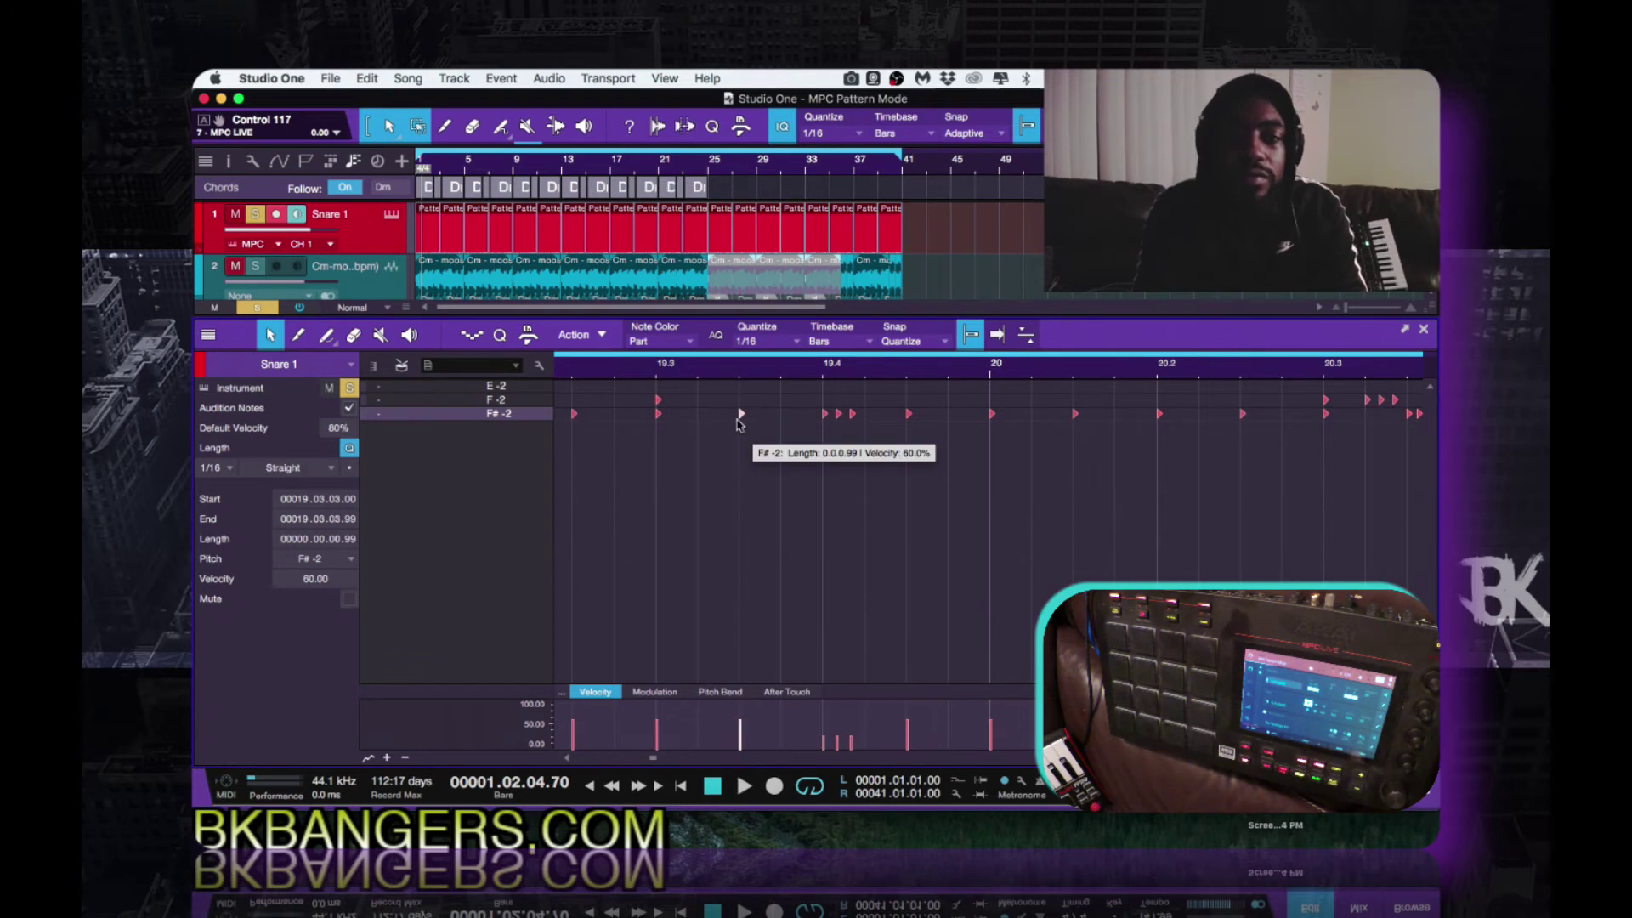
{"action": "left_click", "coordinate": [1425, 331]}
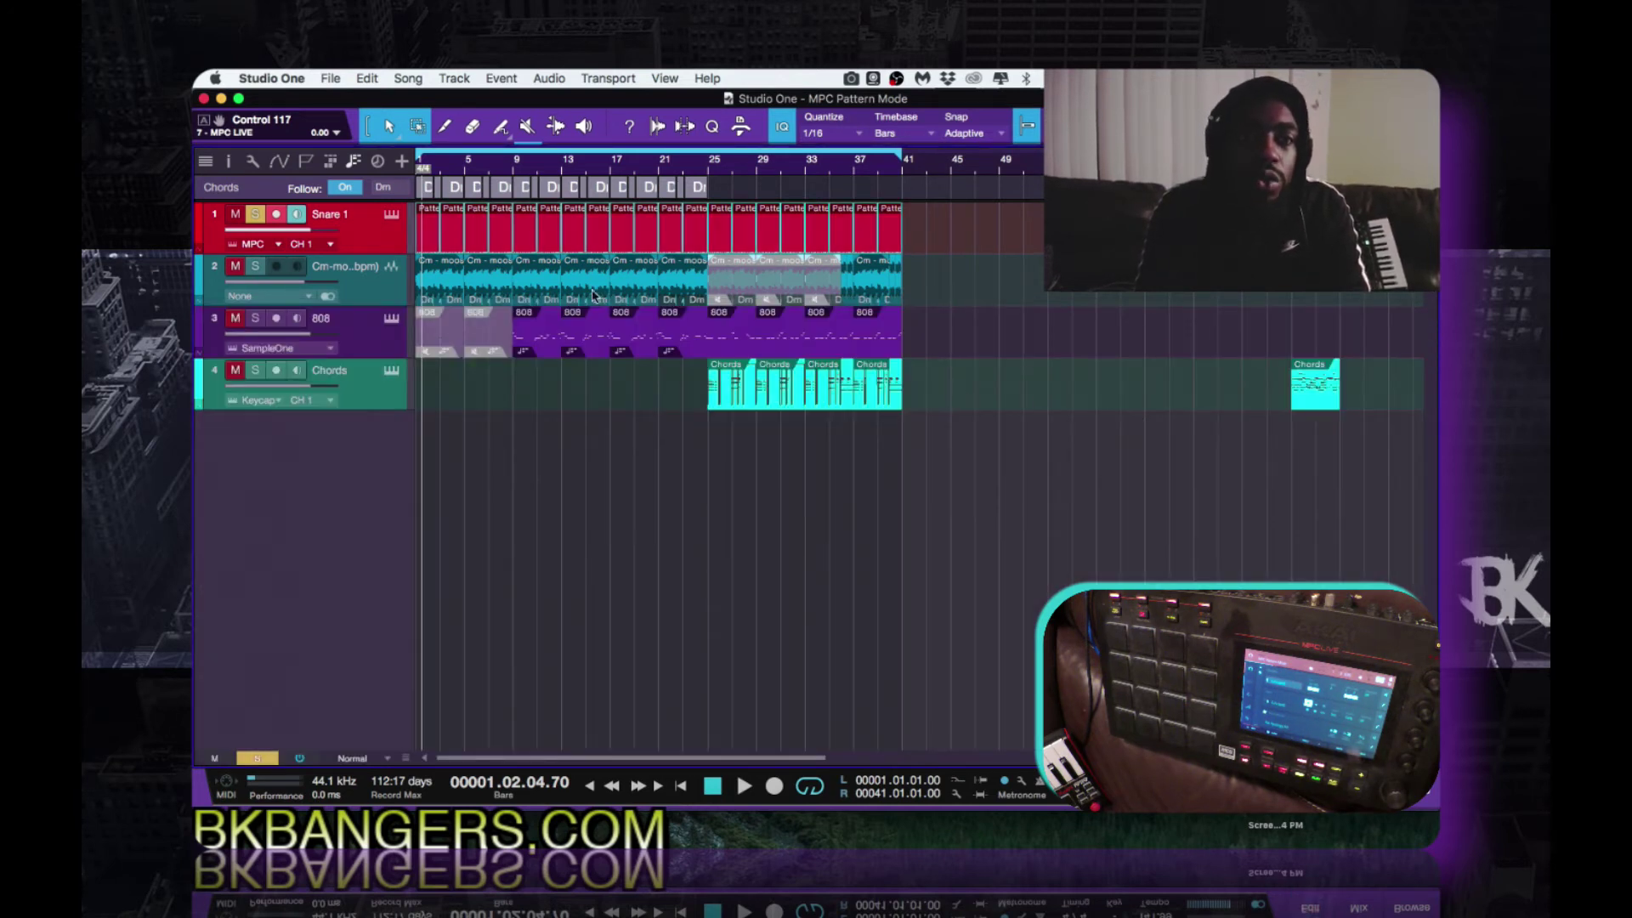
Step: Explode the pitches of the selected Snare 1 parts to separate tracks
{"action": "right_click", "coordinate": [522, 237]}
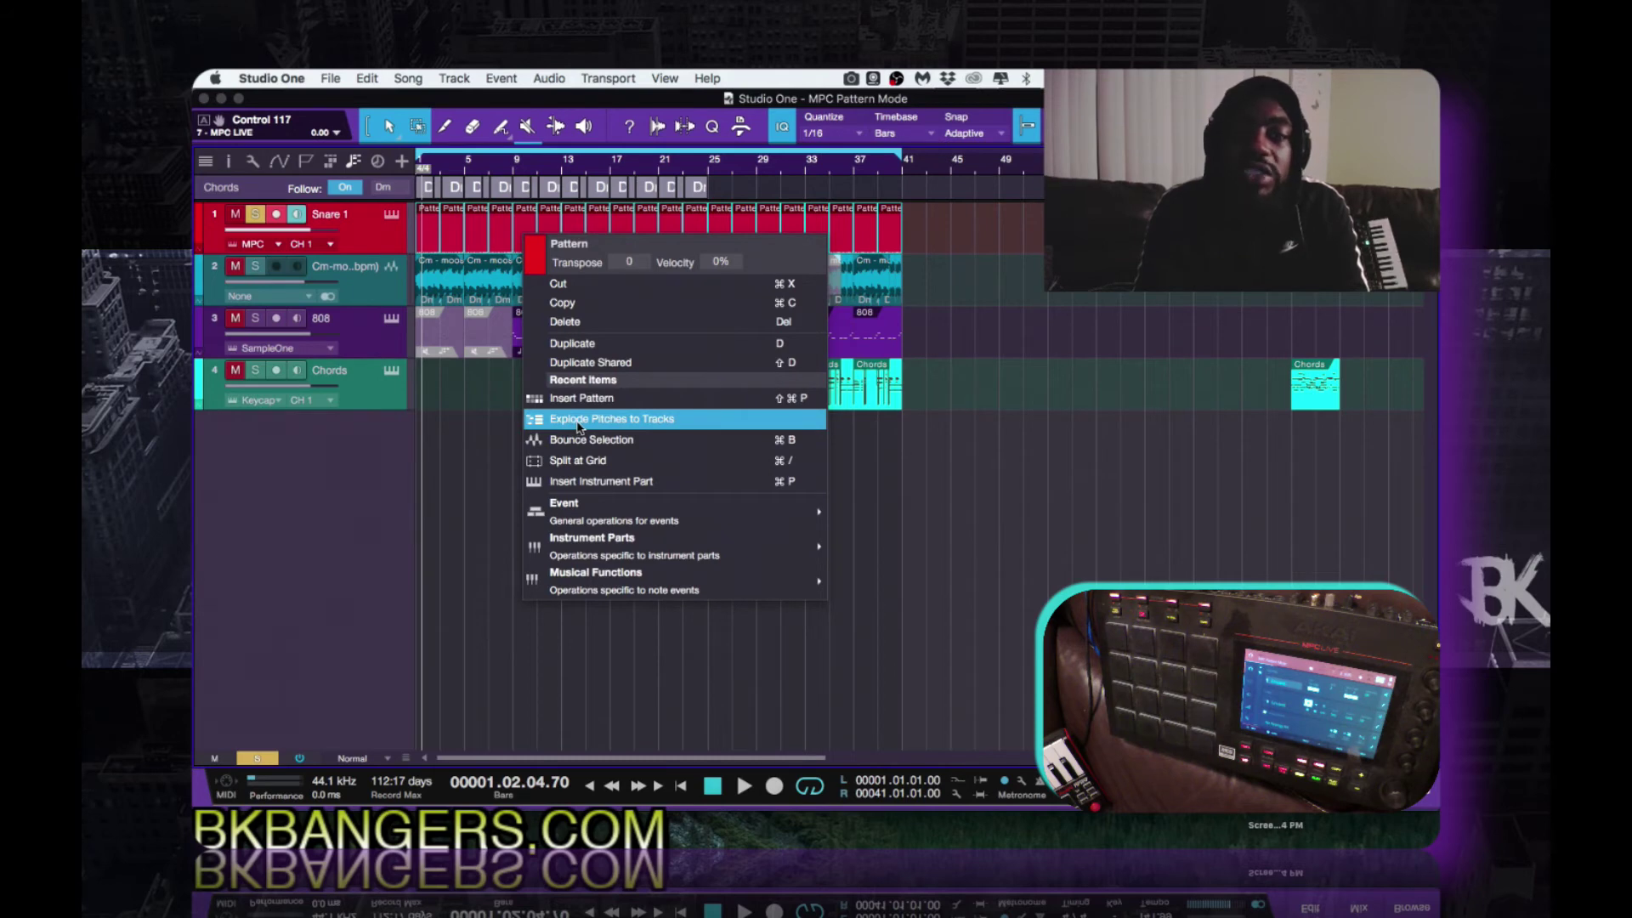
{"action": "left_click", "coordinate": [577, 419]}
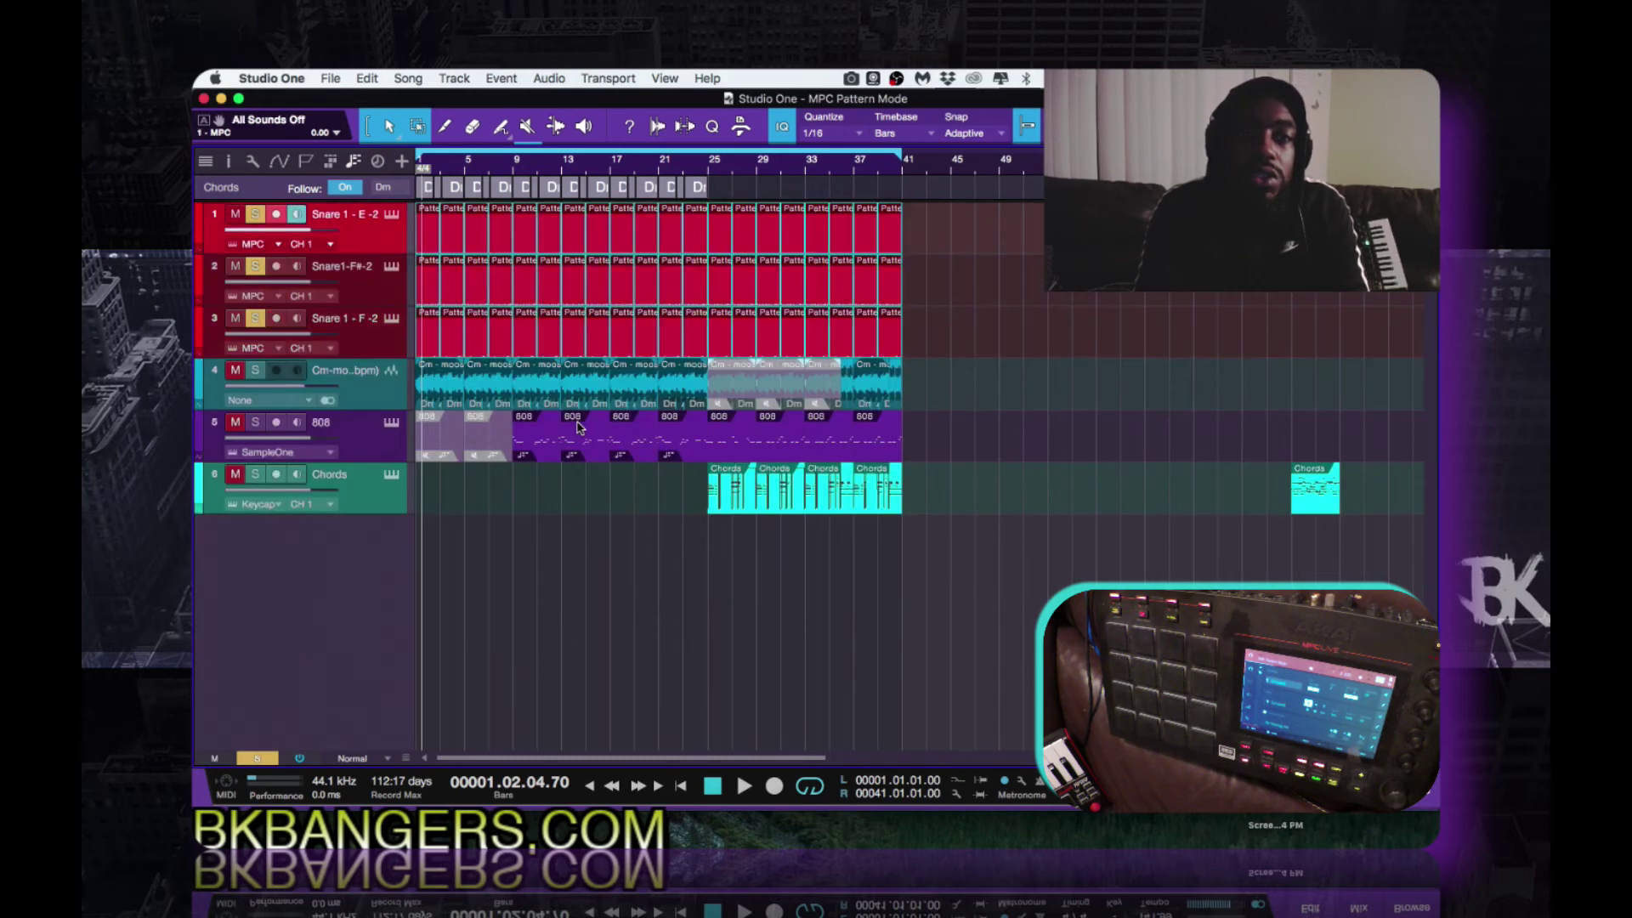
{"action": "key", "text": "e"}
{"action": "key", "text": "e"}
{"action": "key", "text": "e"}
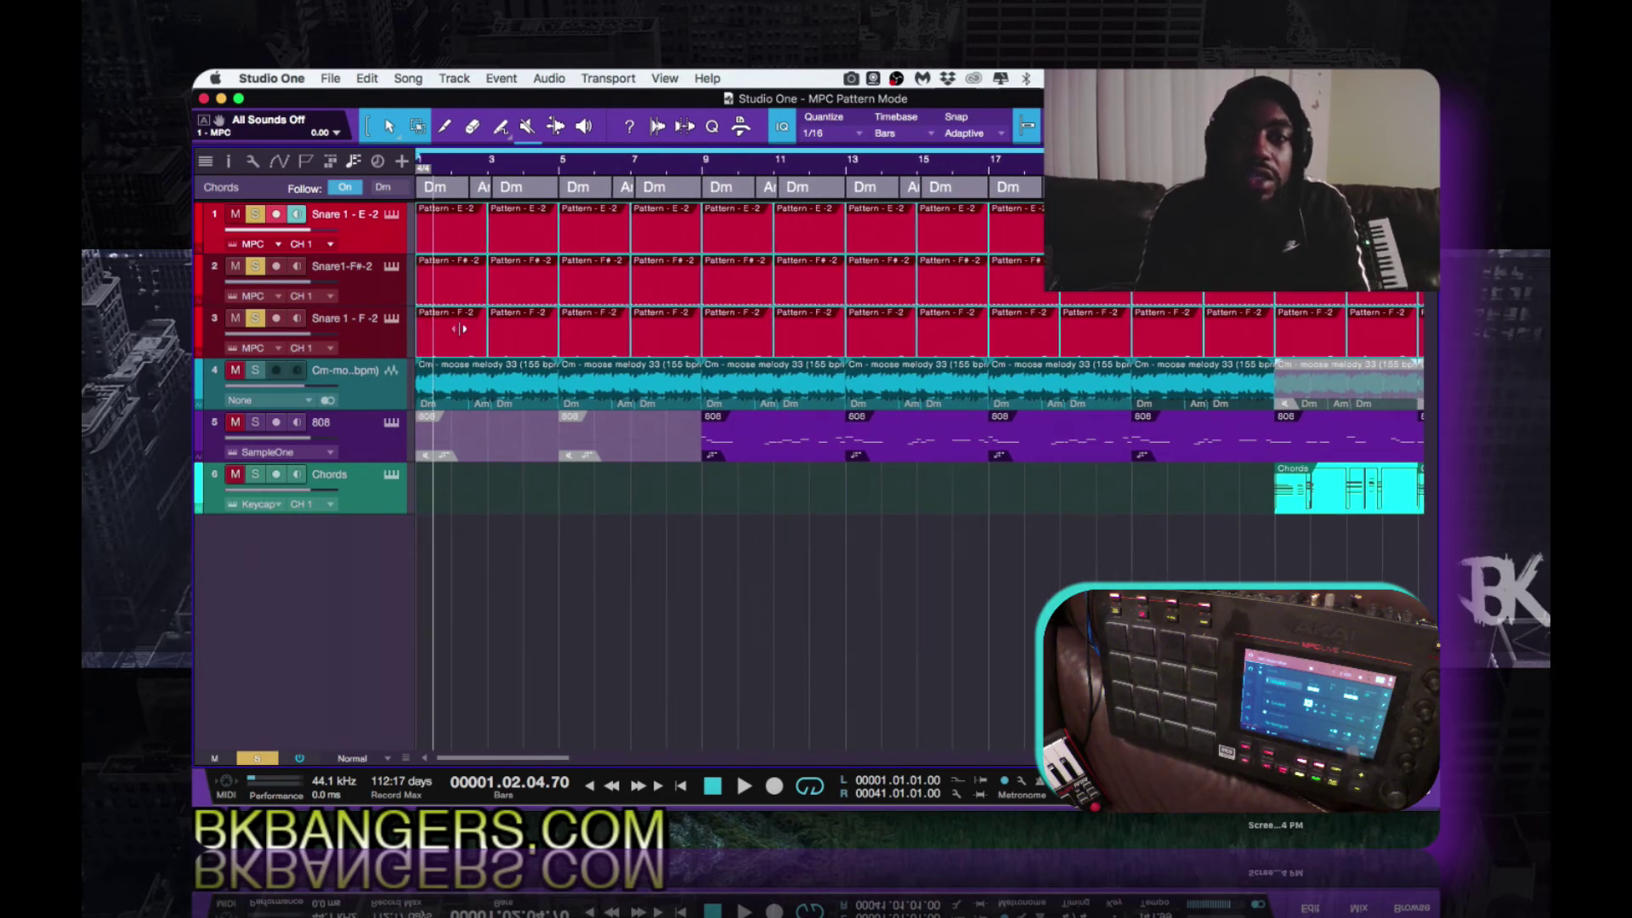
Step: Examine the first Snare 1 - E -2 part in the note editor across about five bars, and close the editor
{"action": "double_click", "coordinate": [449, 237]}
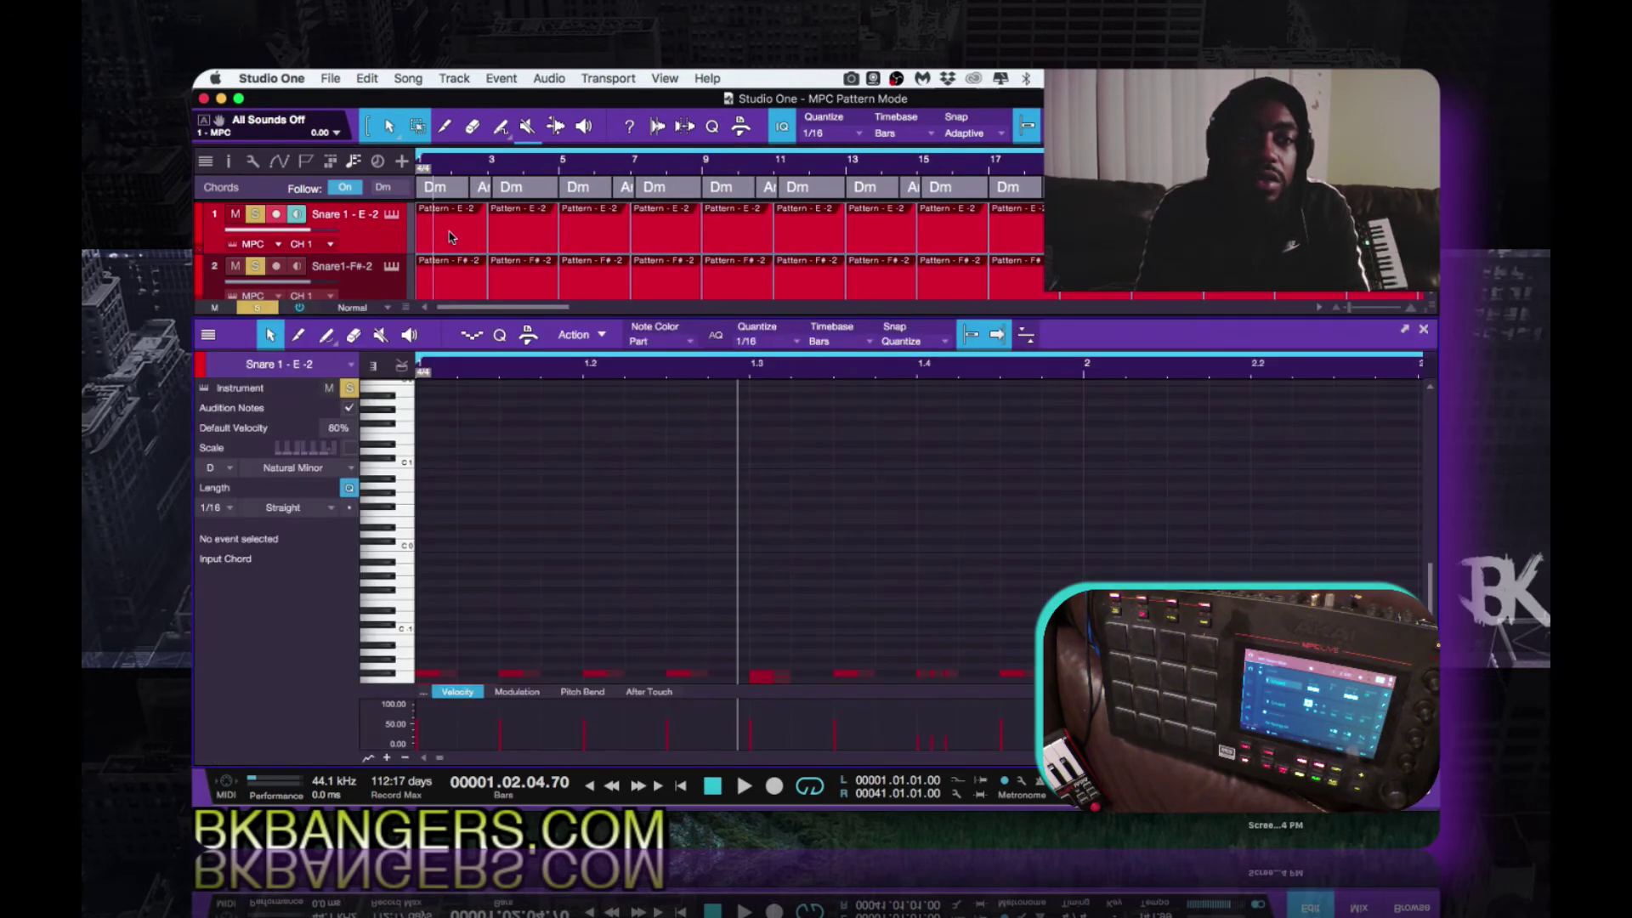
{"action": "key", "text": "w"}
{"action": "key", "text": "w"}
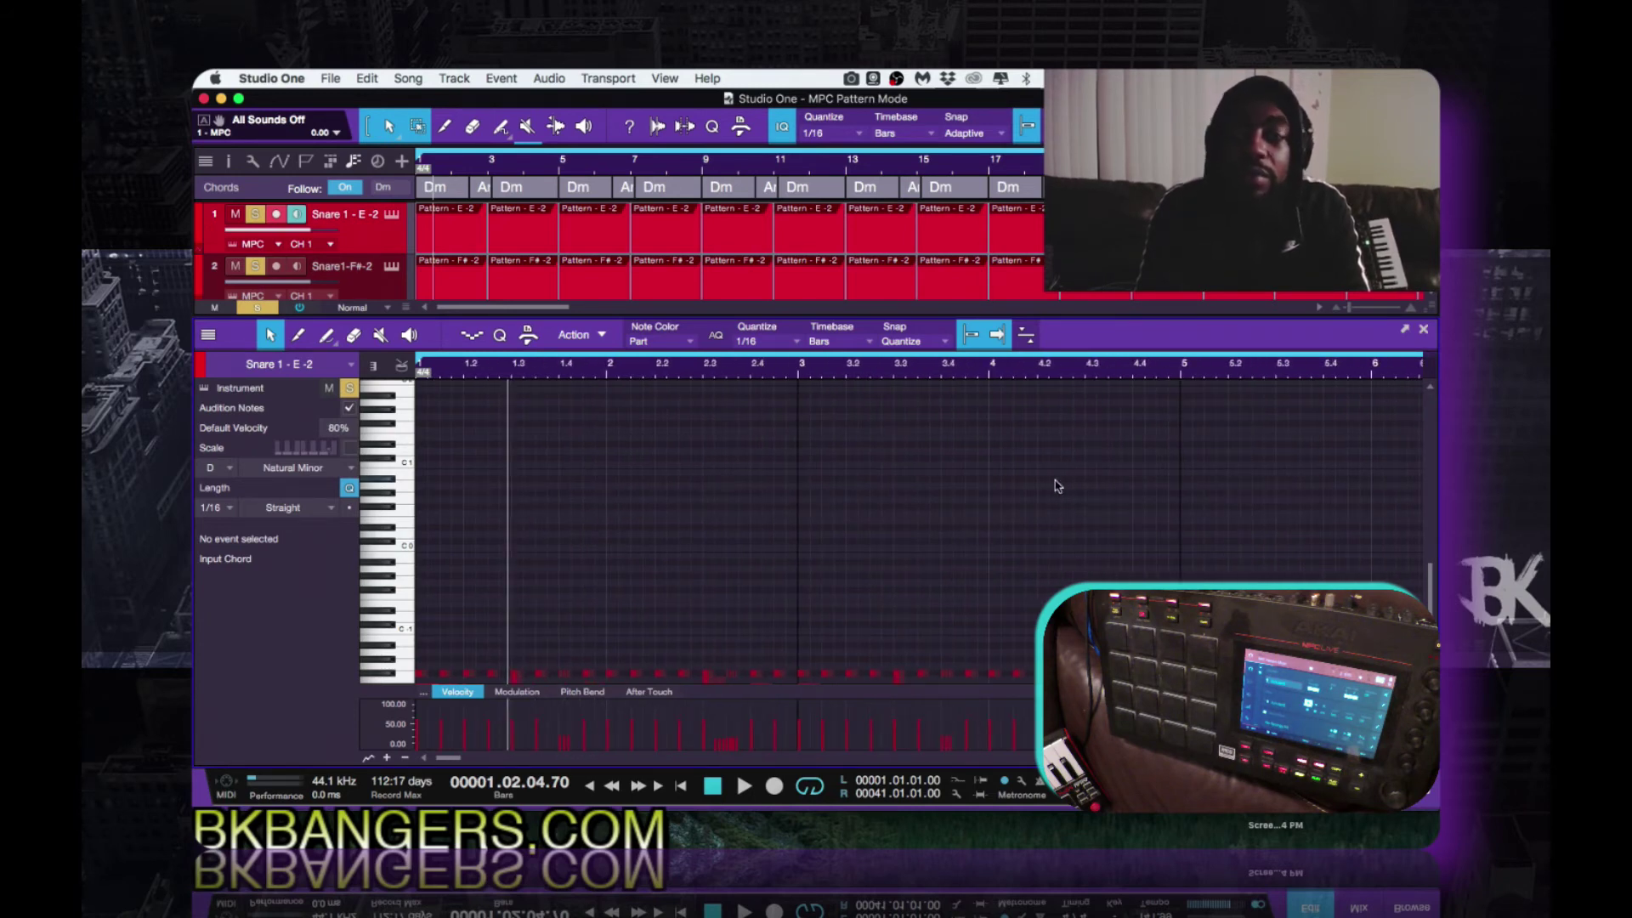
{"action": "left_click", "coordinate": [1422, 331]}
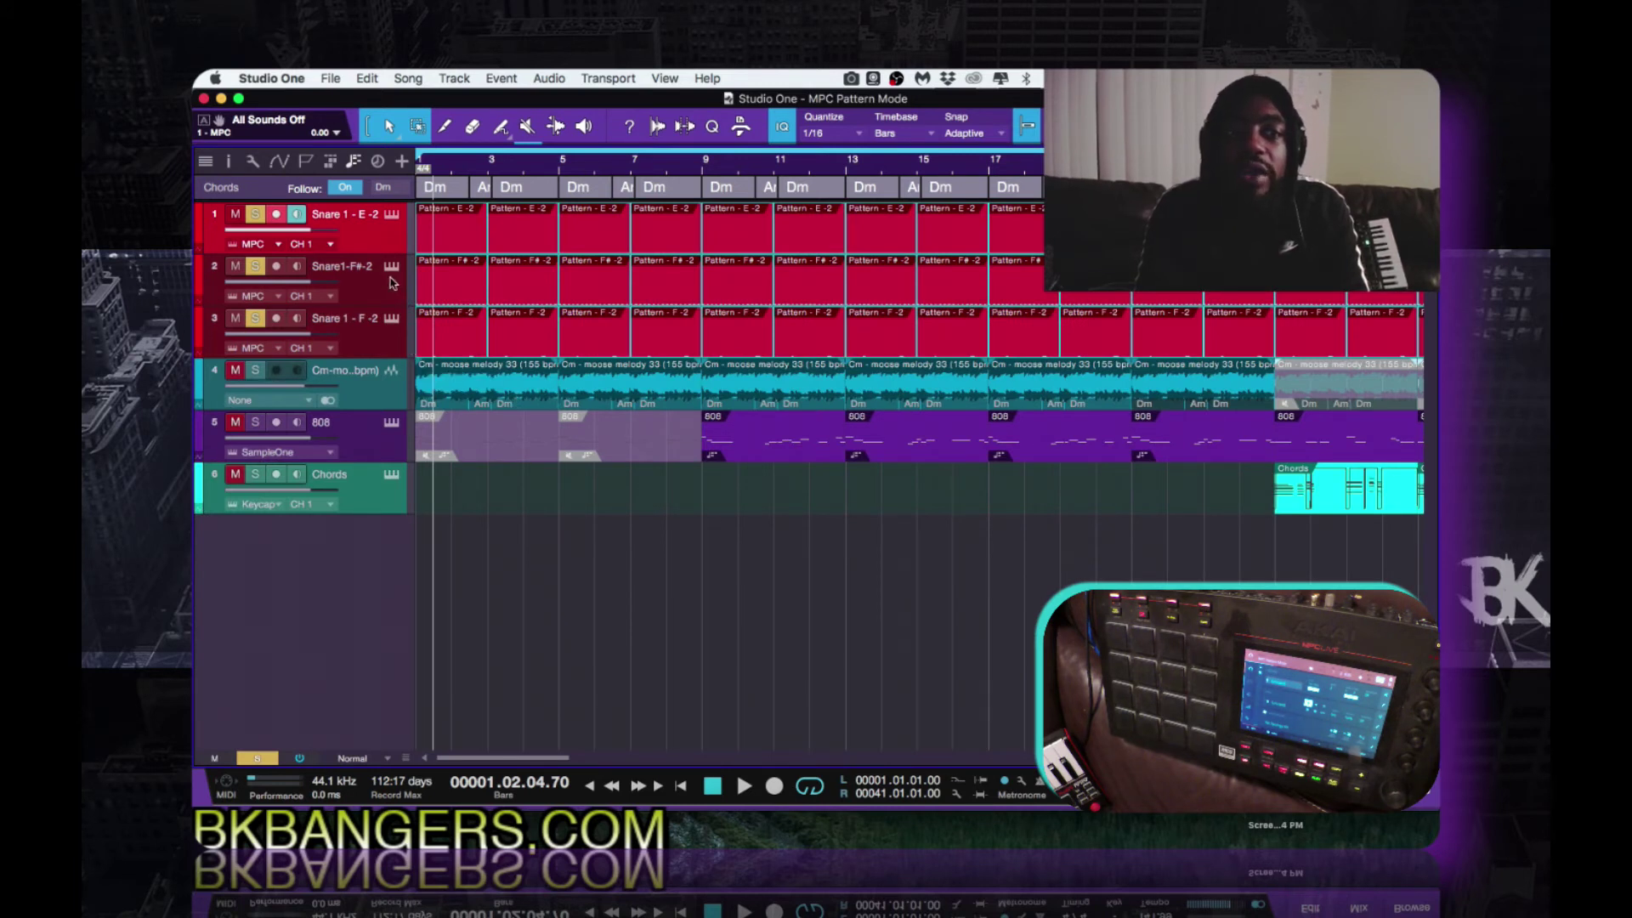
Step: Check the mixer's channels, hide the mixer, look over the exploded Snare 1 tracks and deselect their parts
{"action": "left_click", "coordinate": [1357, 906]}
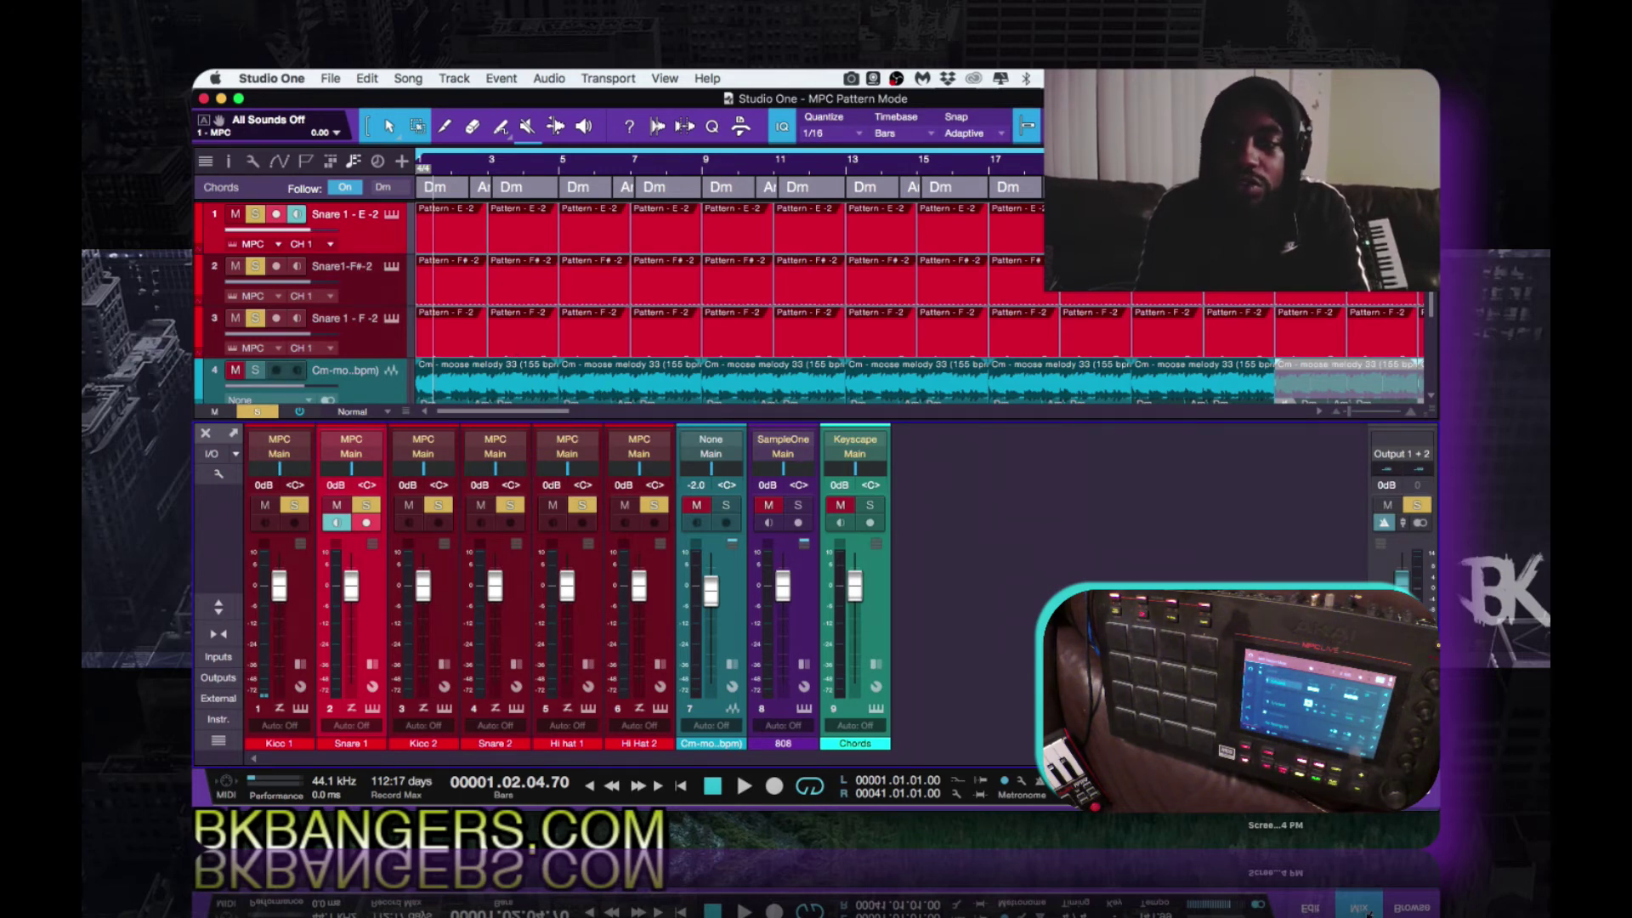
{"action": "left_click", "coordinate": [1358, 790]}
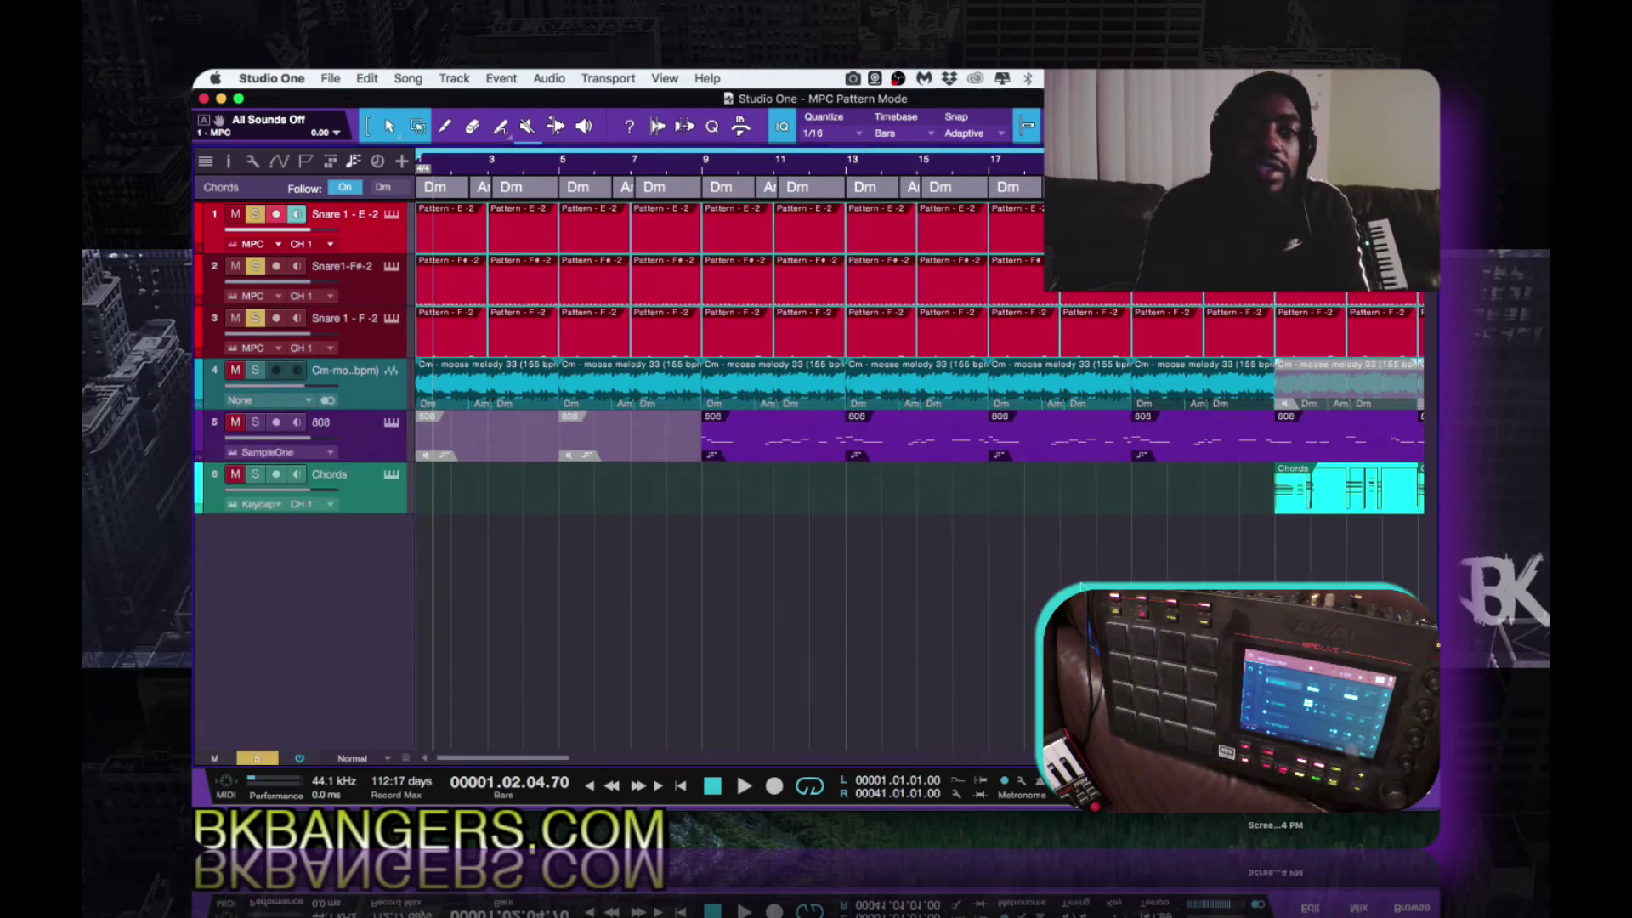
{"action": "scroll", "coordinate": [629, 357], "scroll_direction": "down", "scroll_amount": 6}
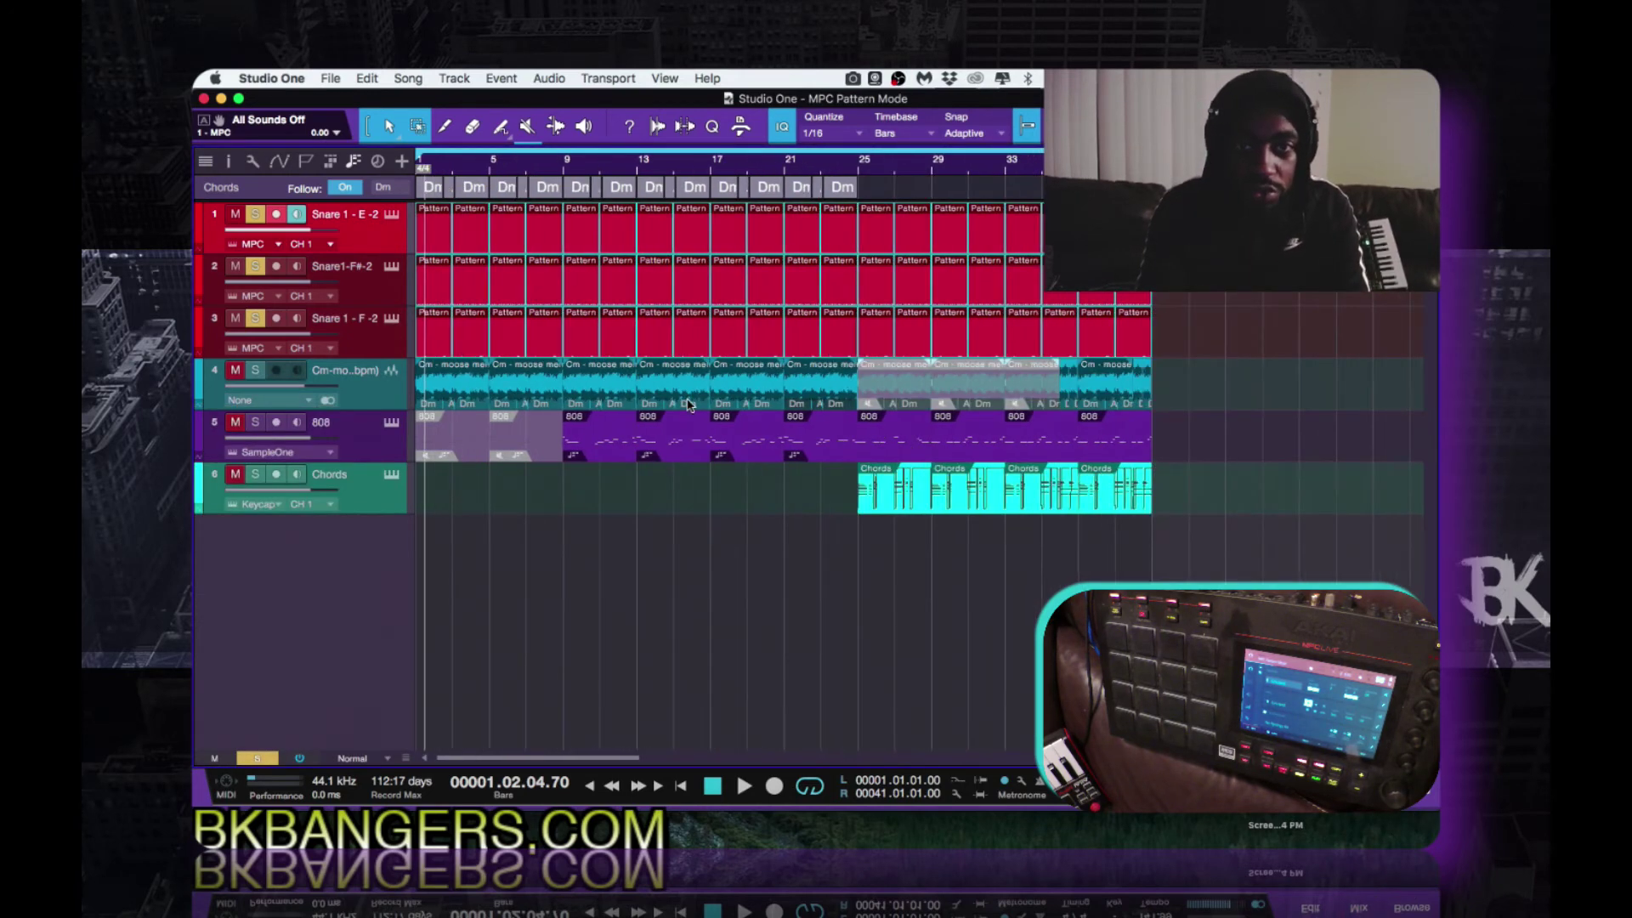
{"action": "scroll", "coordinate": [575, 358], "scroll_direction": "up", "scroll_amount": 5}
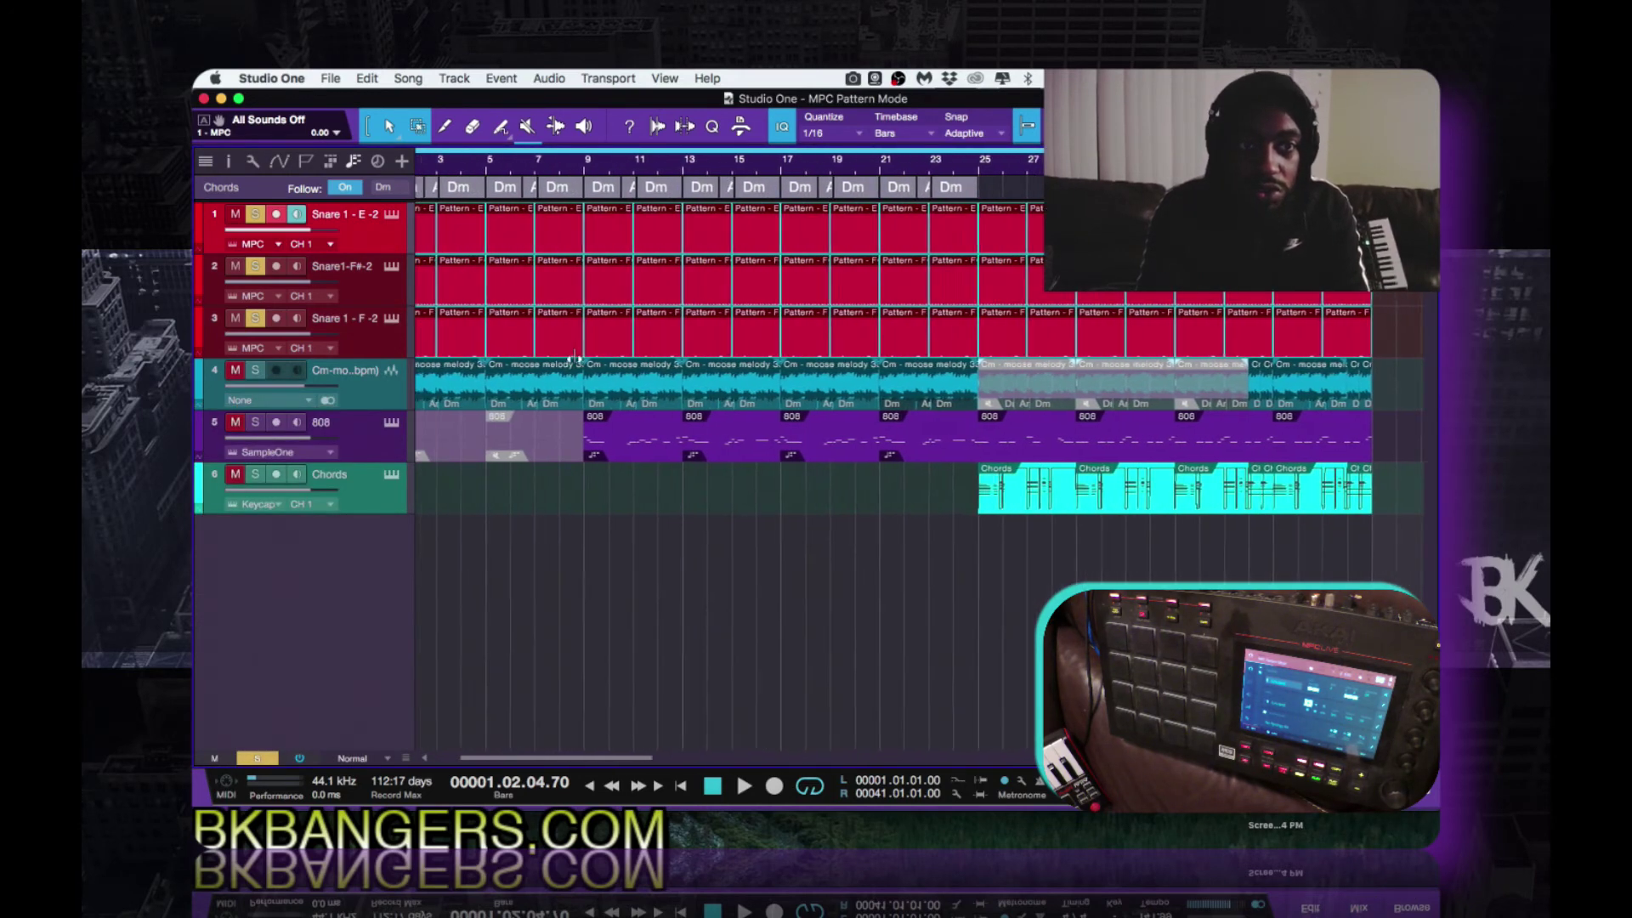
{"action": "left_click", "coordinate": [591, 489]}
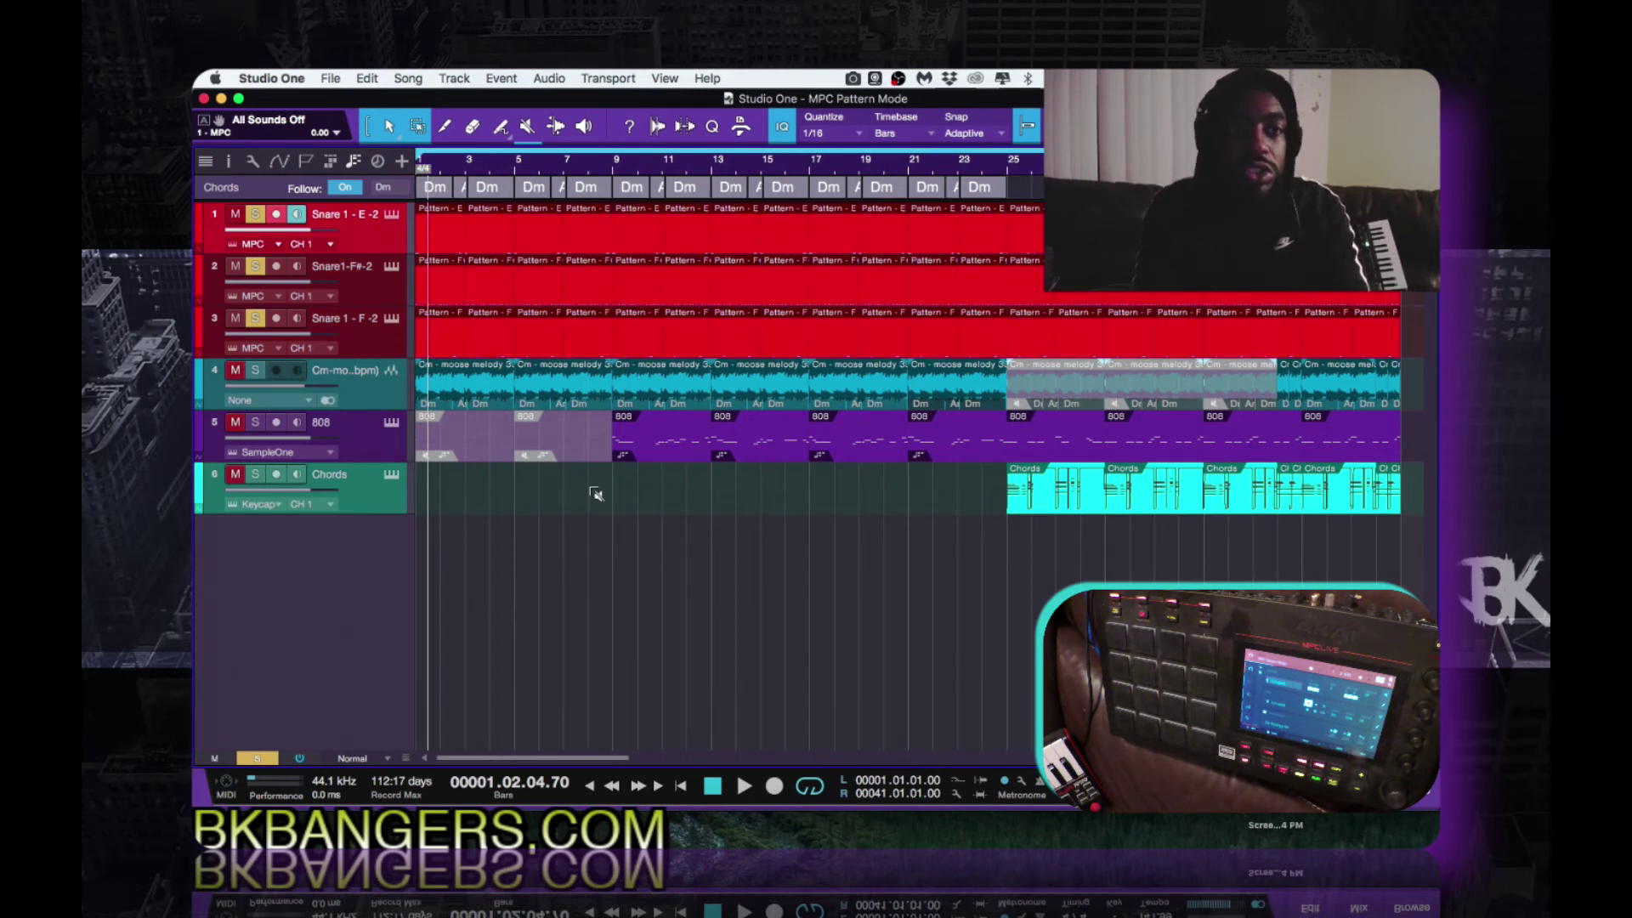
Step: Mute the first two parts, covering bars 1 to 5, on all three exploded Snare 1 tracks
{"action": "left_click", "coordinate": [450, 247]}
{"action": "left_click", "coordinate": [443, 292]}
{"action": "left_click", "coordinate": [443, 338]}
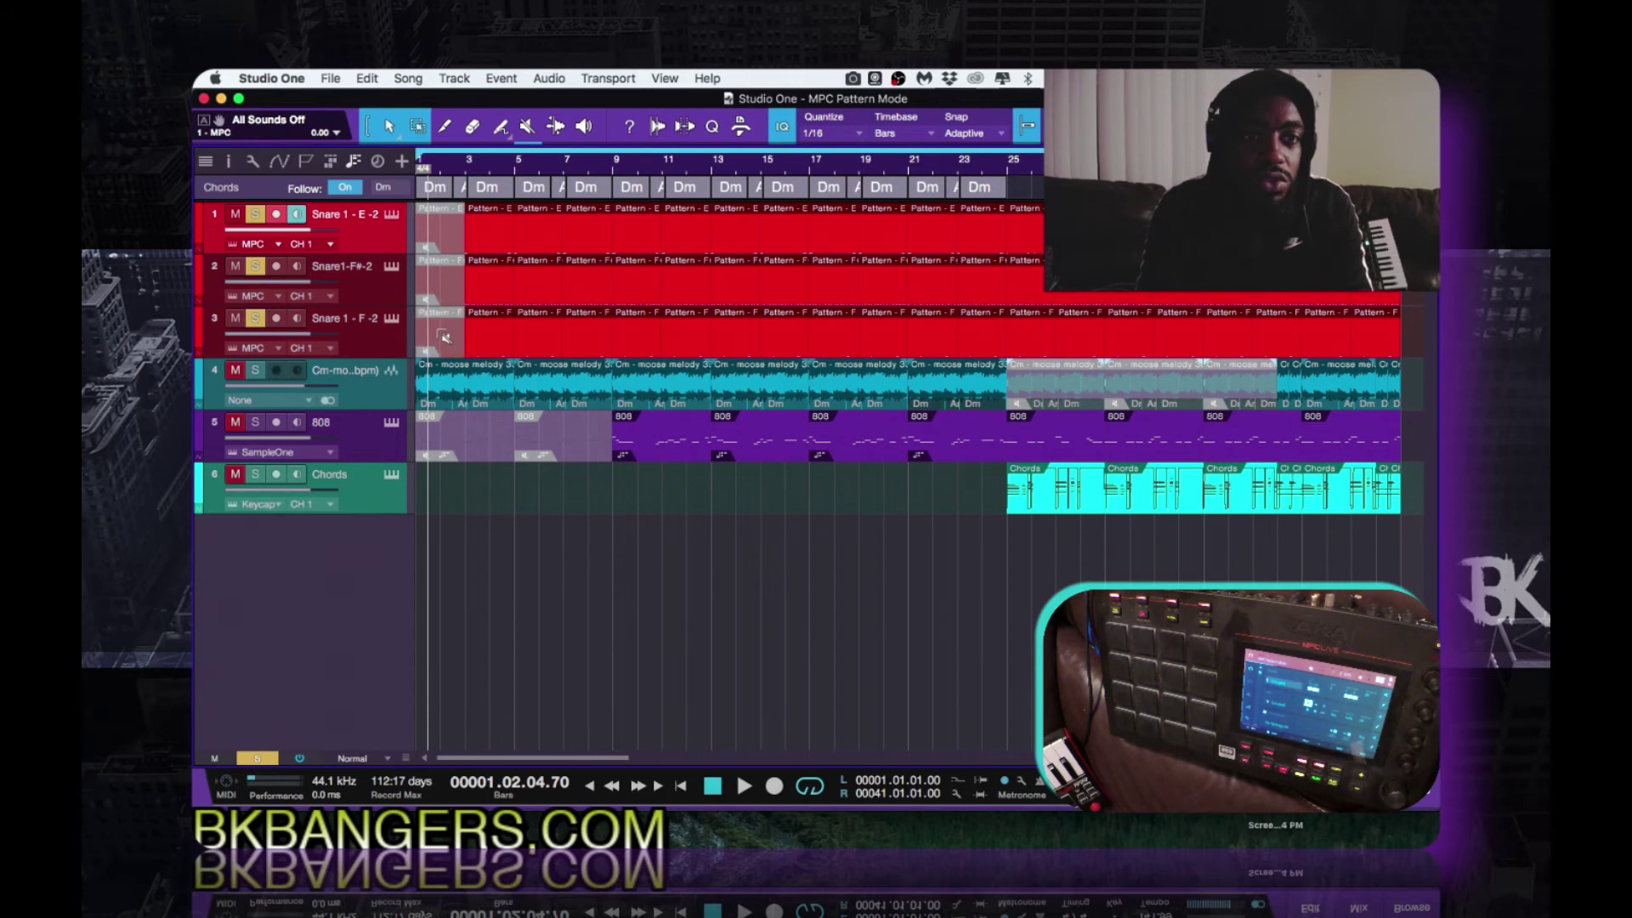
{"action": "left_click", "coordinate": [487, 330]}
{"action": "left_click", "coordinate": [491, 289]}
{"action": "left_click", "coordinate": [493, 245]}
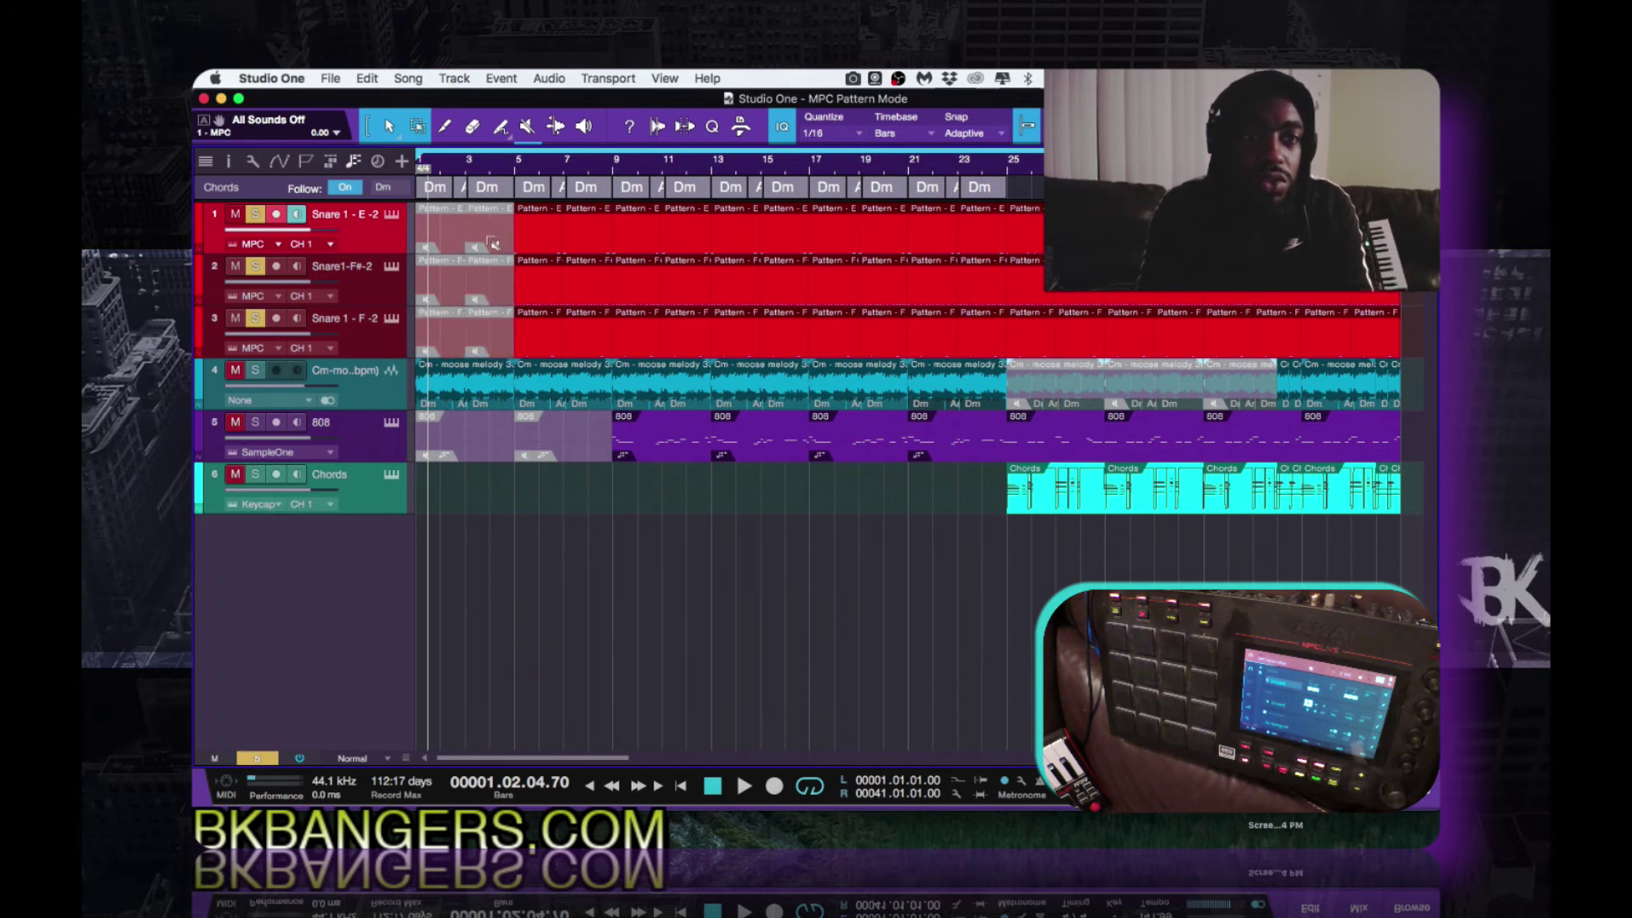
Step: Mute the parts at bar 5 on all three Snare 1 tracks and at bar 7 on the E -2 and F -2 tracks
{"action": "left_click", "coordinate": [539, 347]}
{"action": "left_click", "coordinate": [540, 292]}
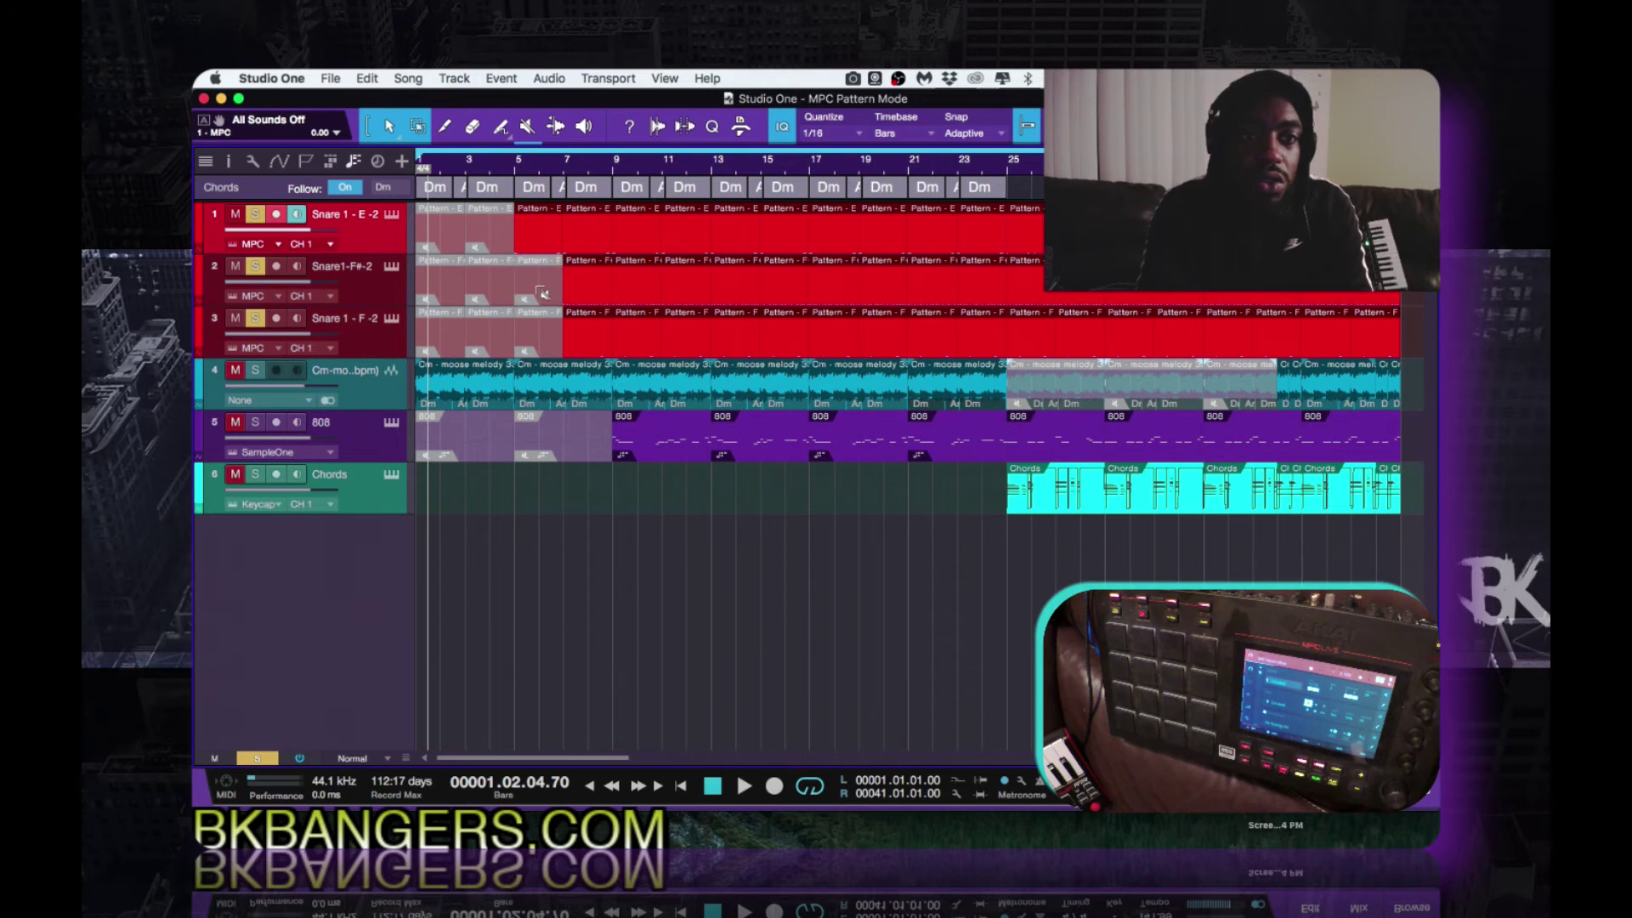
{"action": "left_click", "coordinate": [544, 245]}
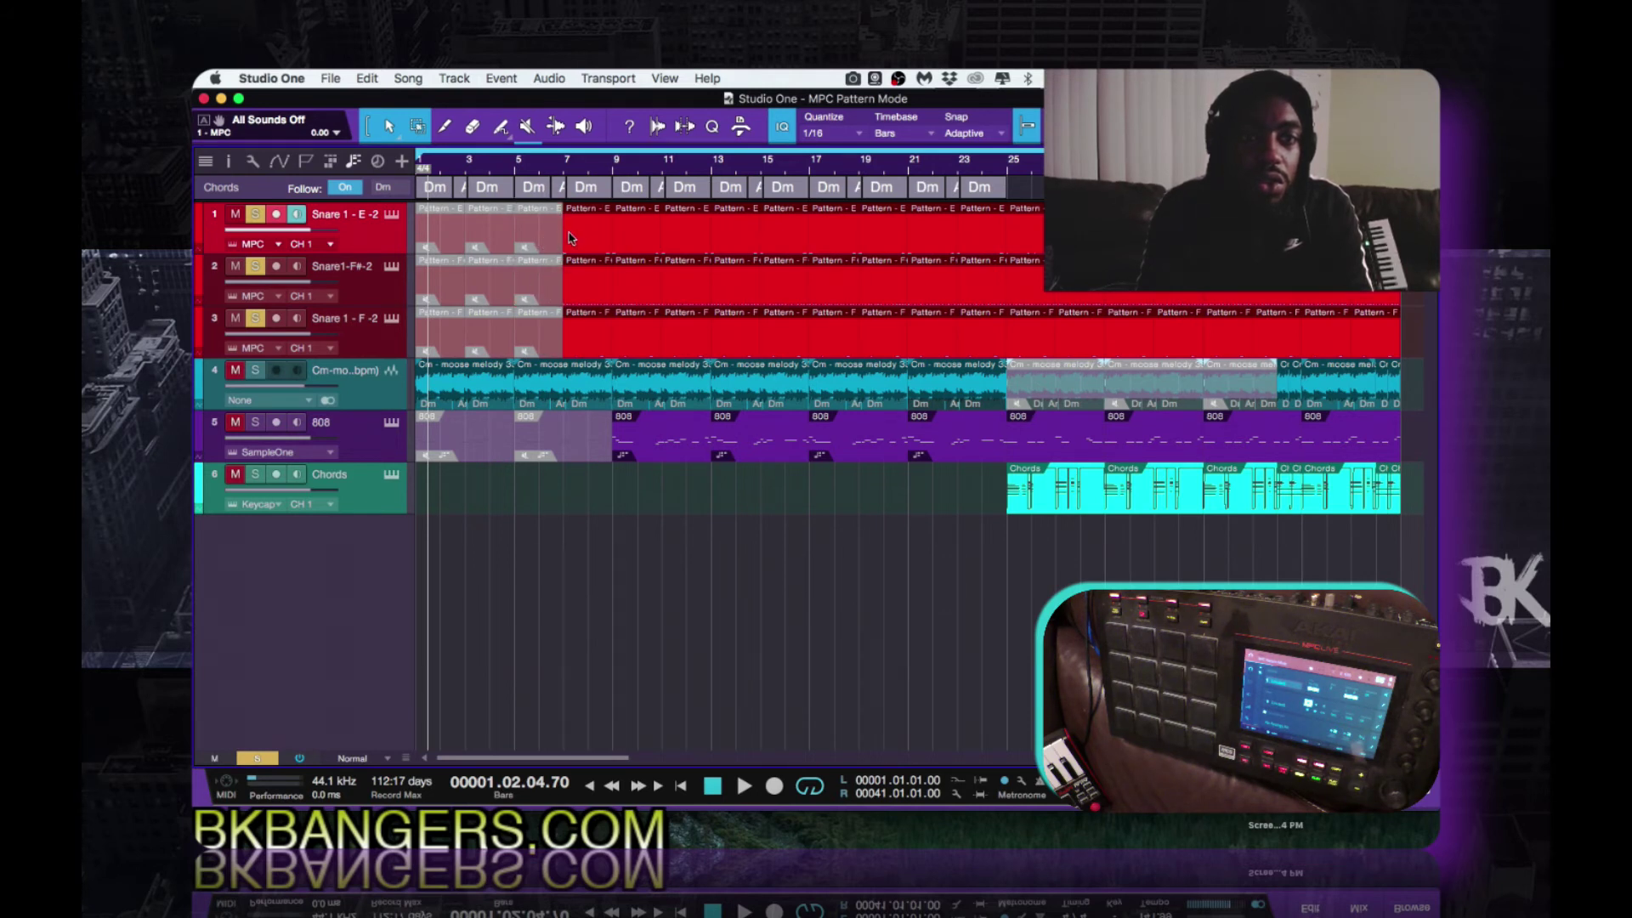
{"action": "left_click", "coordinate": [576, 242]}
{"action": "left_click", "coordinate": [586, 343]}
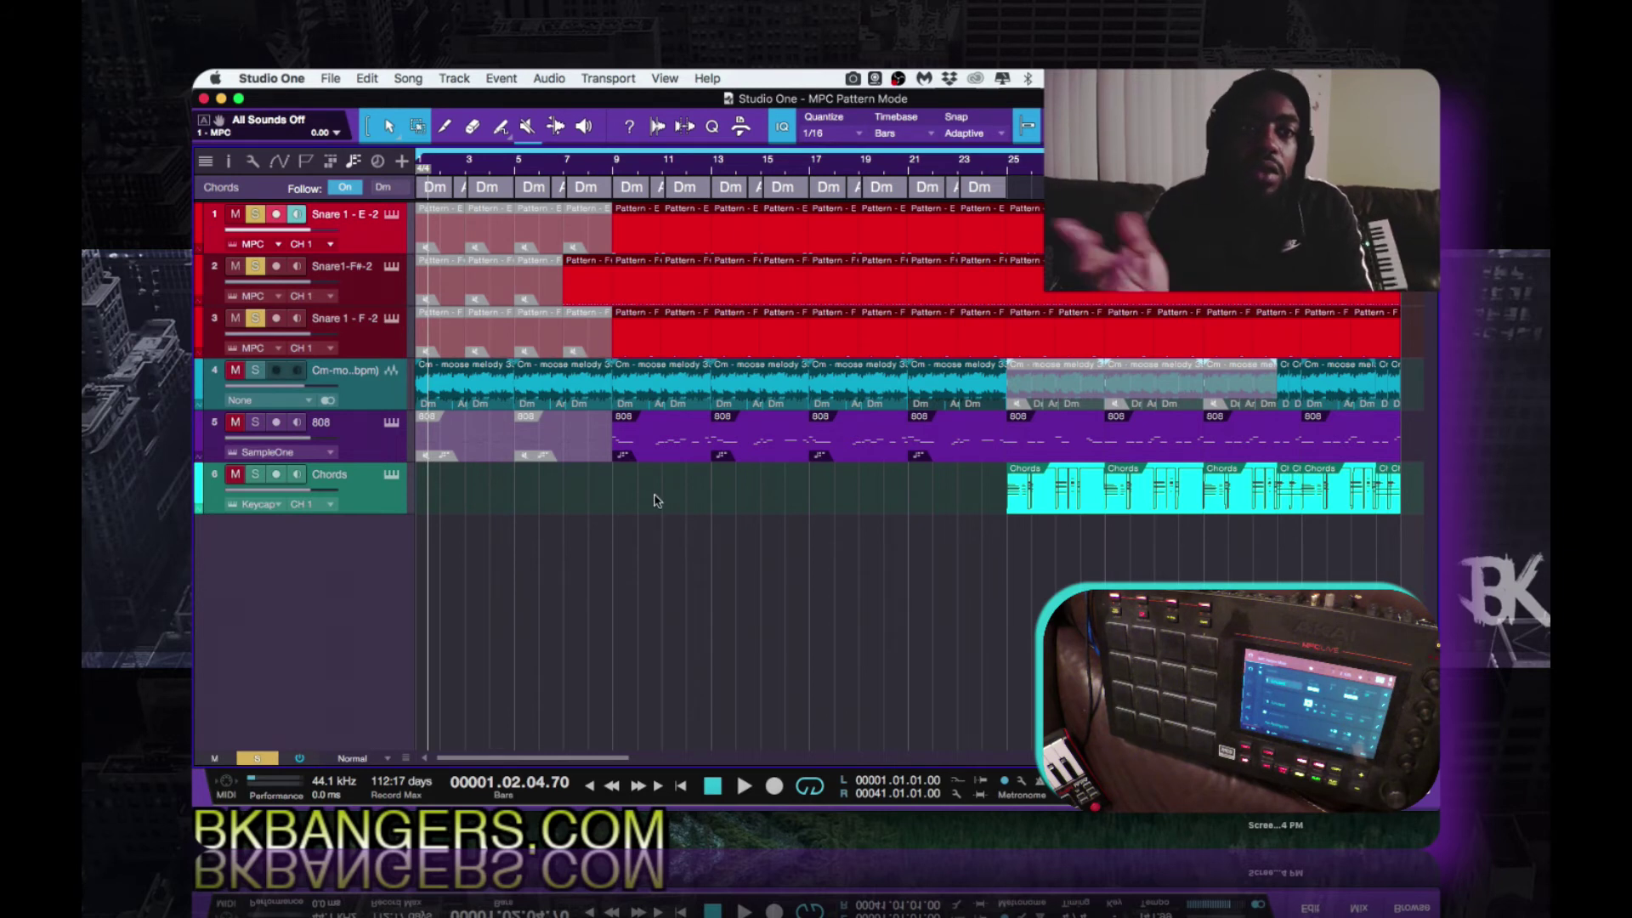
Step: Set the loop range to start at bar 9 while the song plays
{"action": "key", "text": "w"}
{"action": "key", "text": "w"}
{"action": "key", "text": "w"}
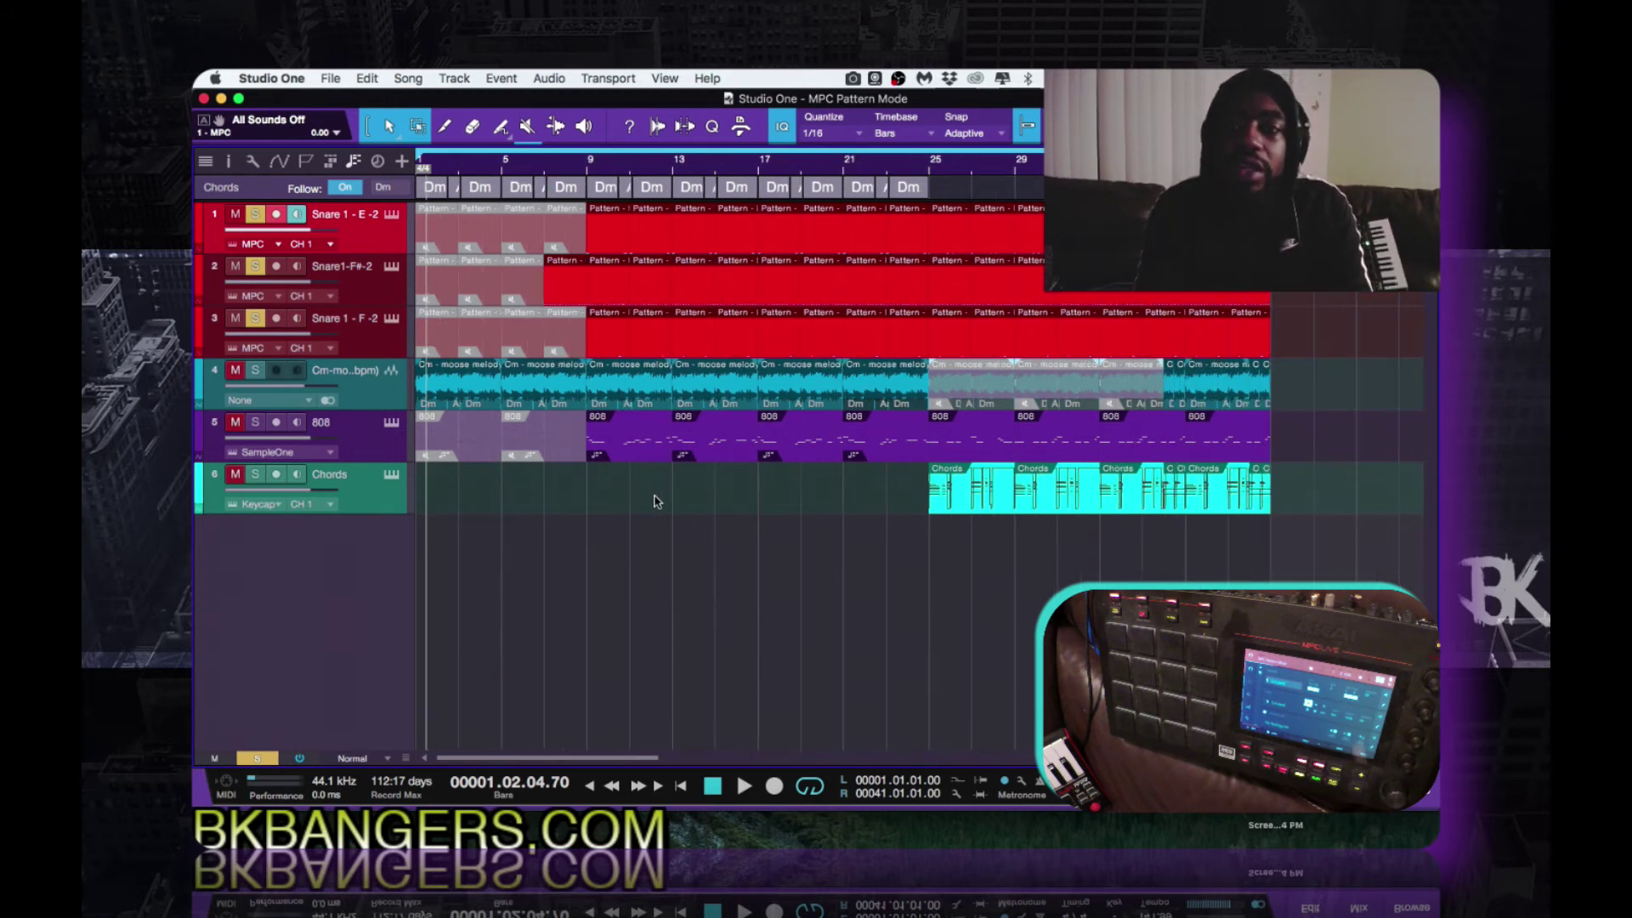
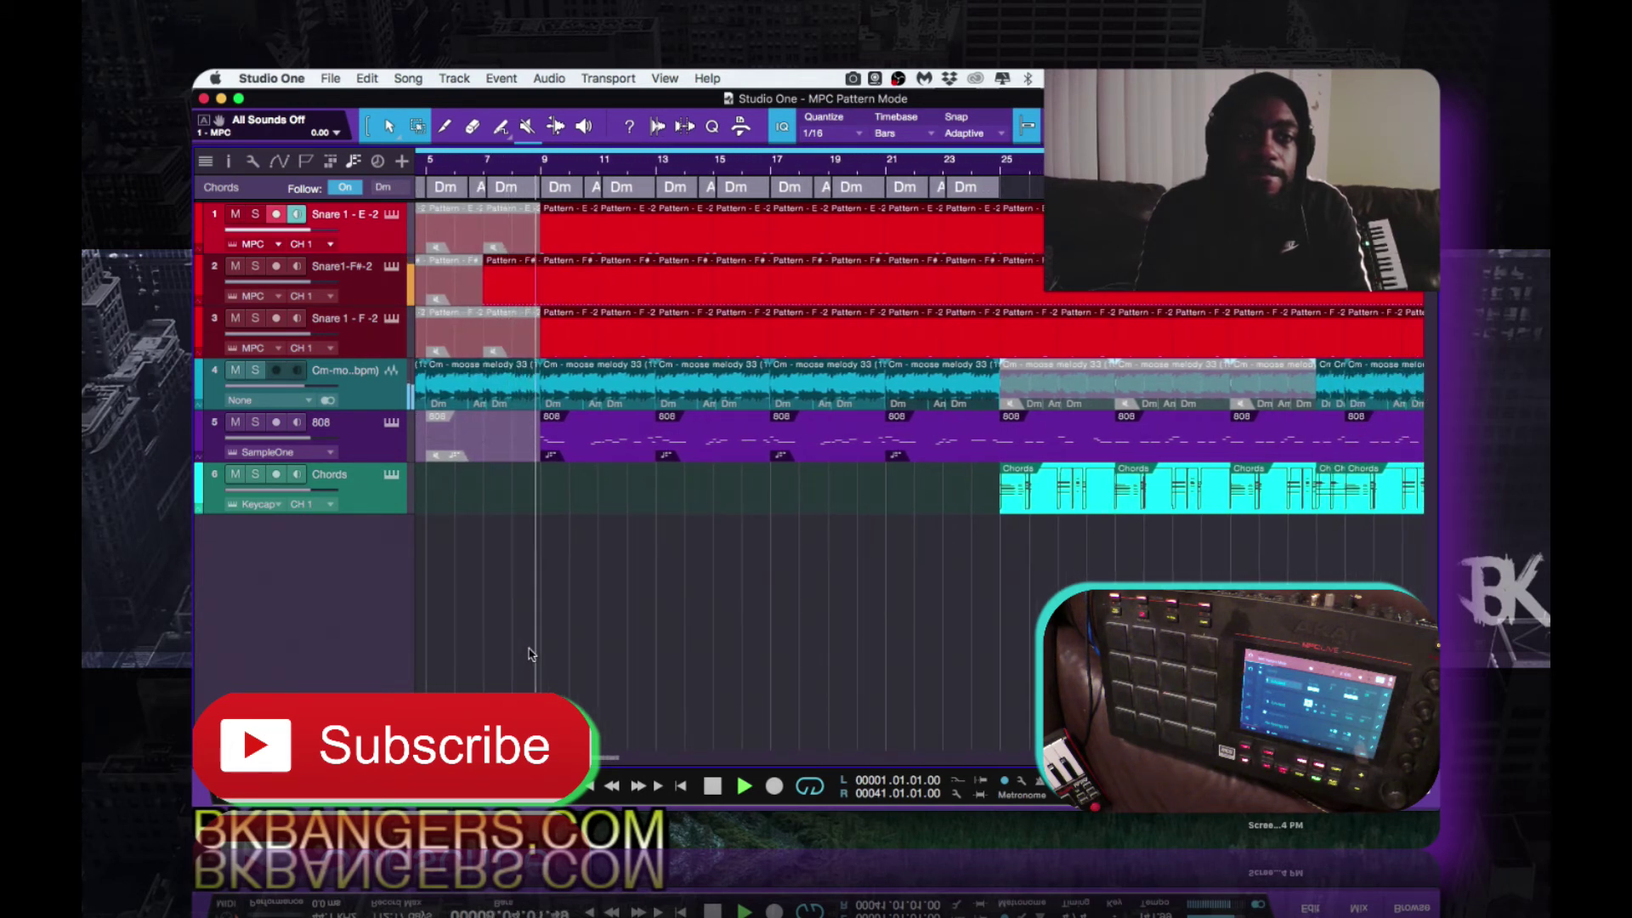
{"action": "key", "text": "w"}
{"action": "key", "text": "w"}
{"action": "key", "text": "w"}
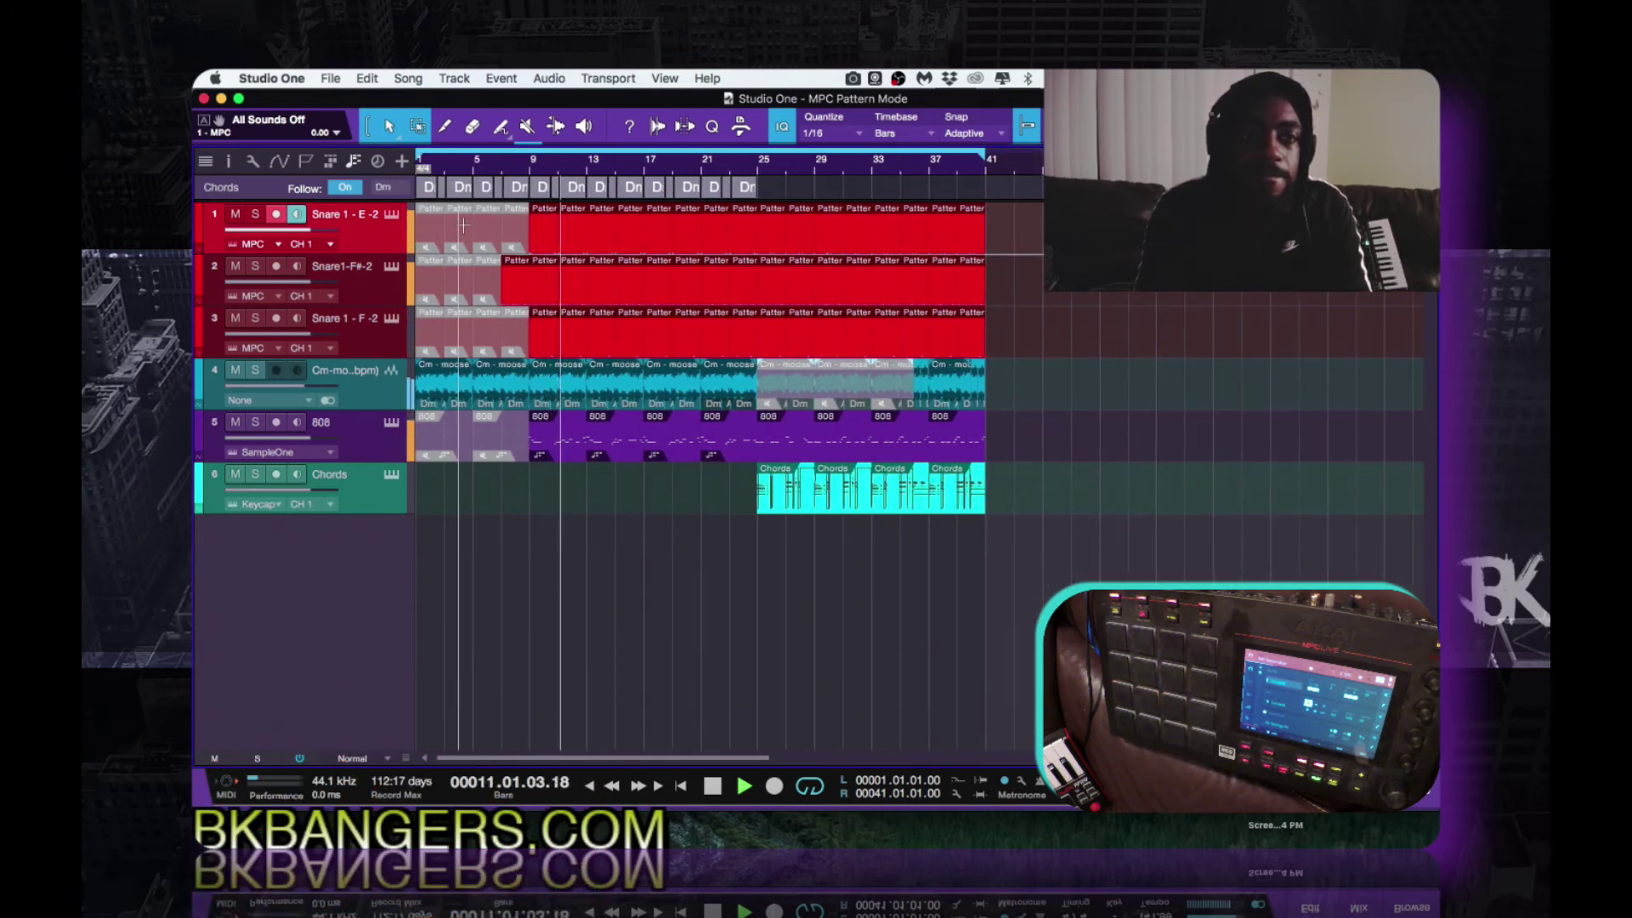
{"action": "left_click", "coordinate": [530, 173]}
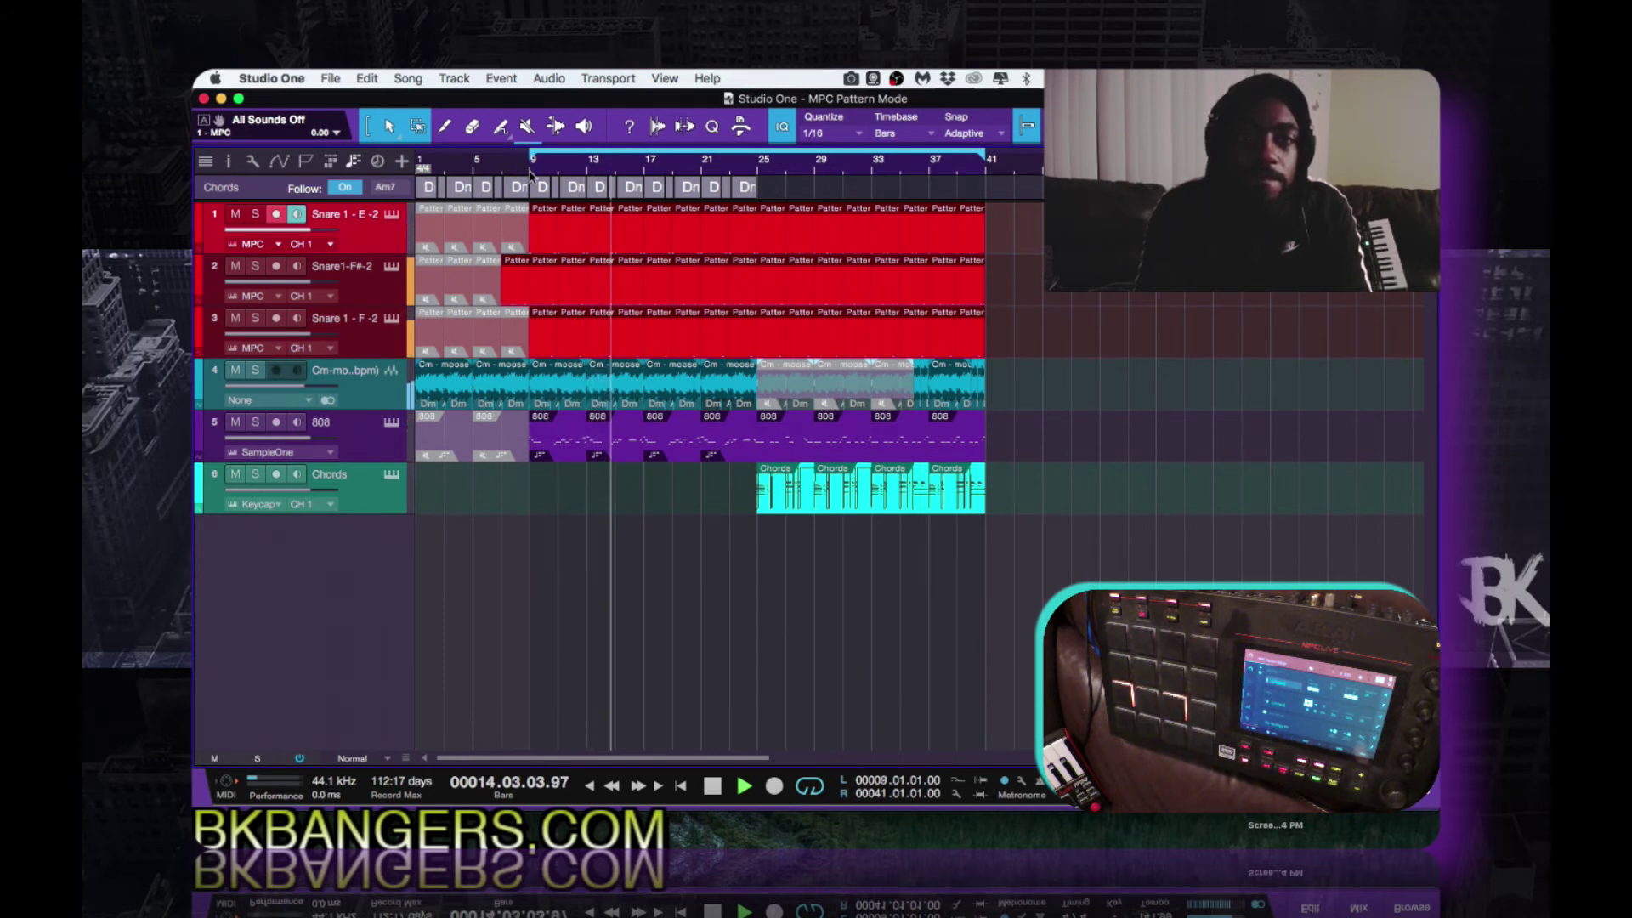
Step: Follow the exploded snare, melody, 808 and chord tracks in playback through the end of the loop at bar 41, and stop playback
{"action": "key", "text": "e"}
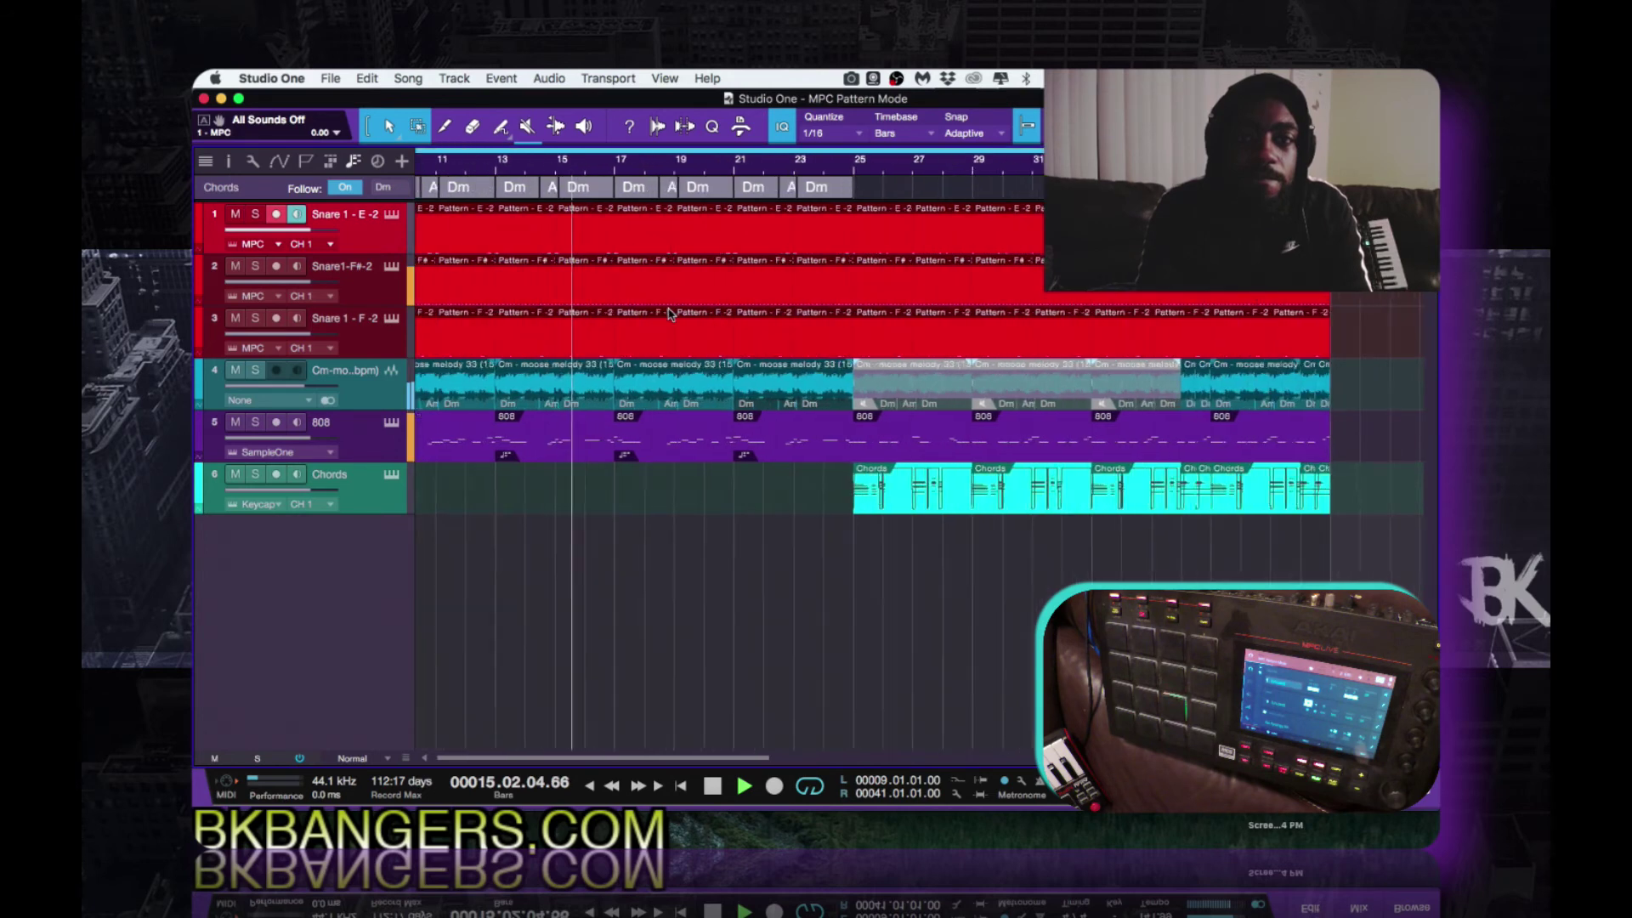
{"action": "key", "text": "e"}
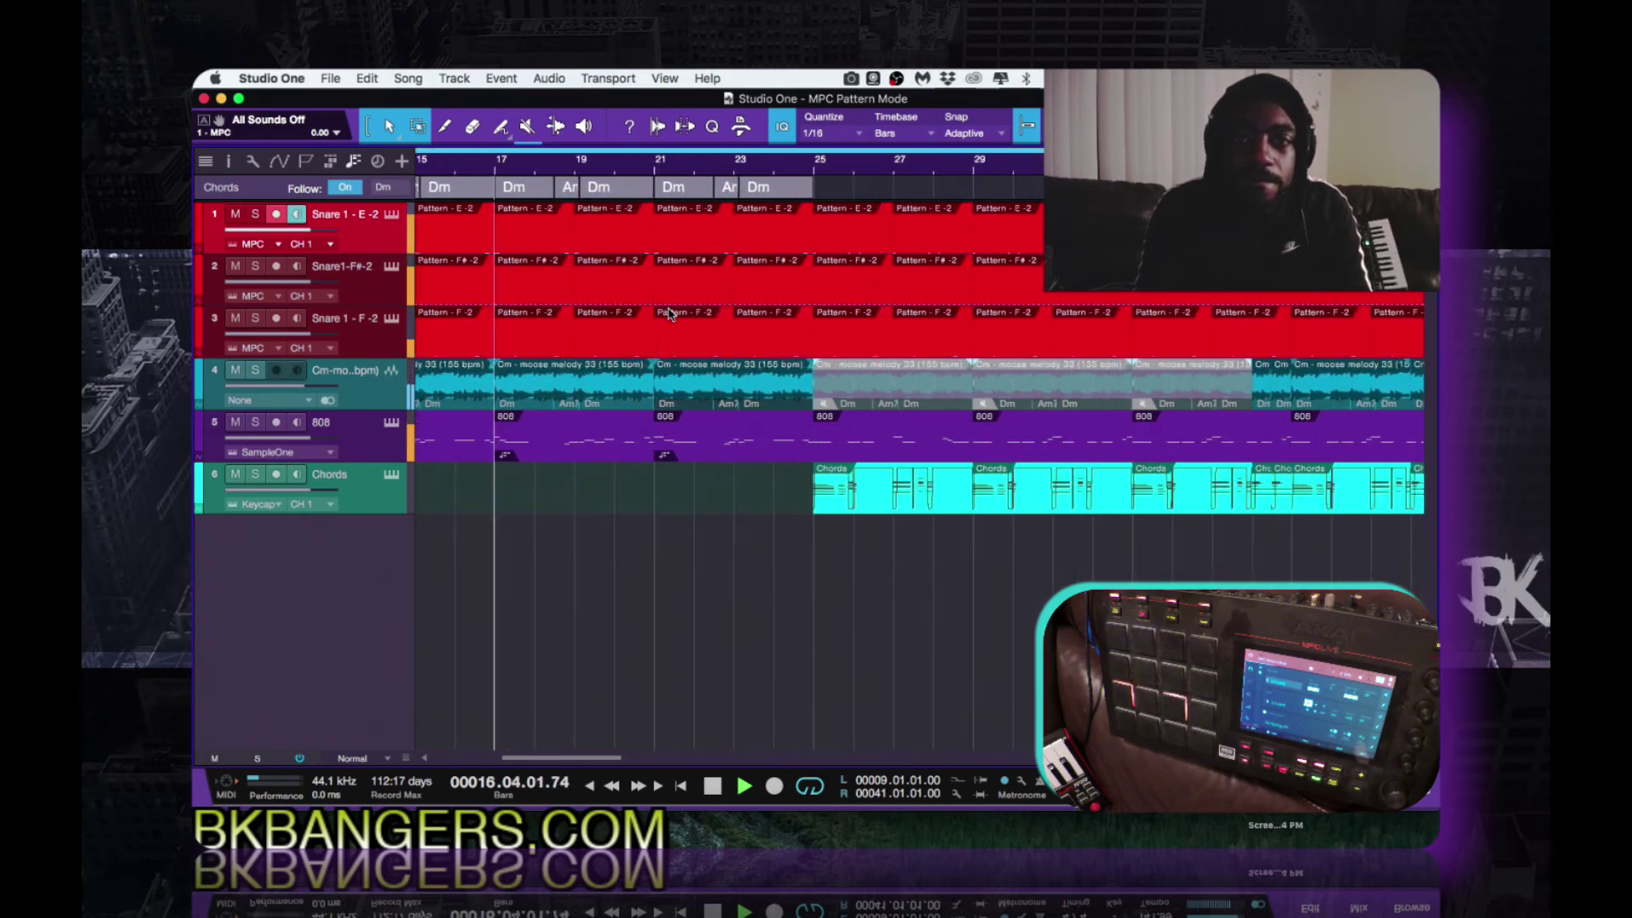
{"action": "key", "text": "w"}
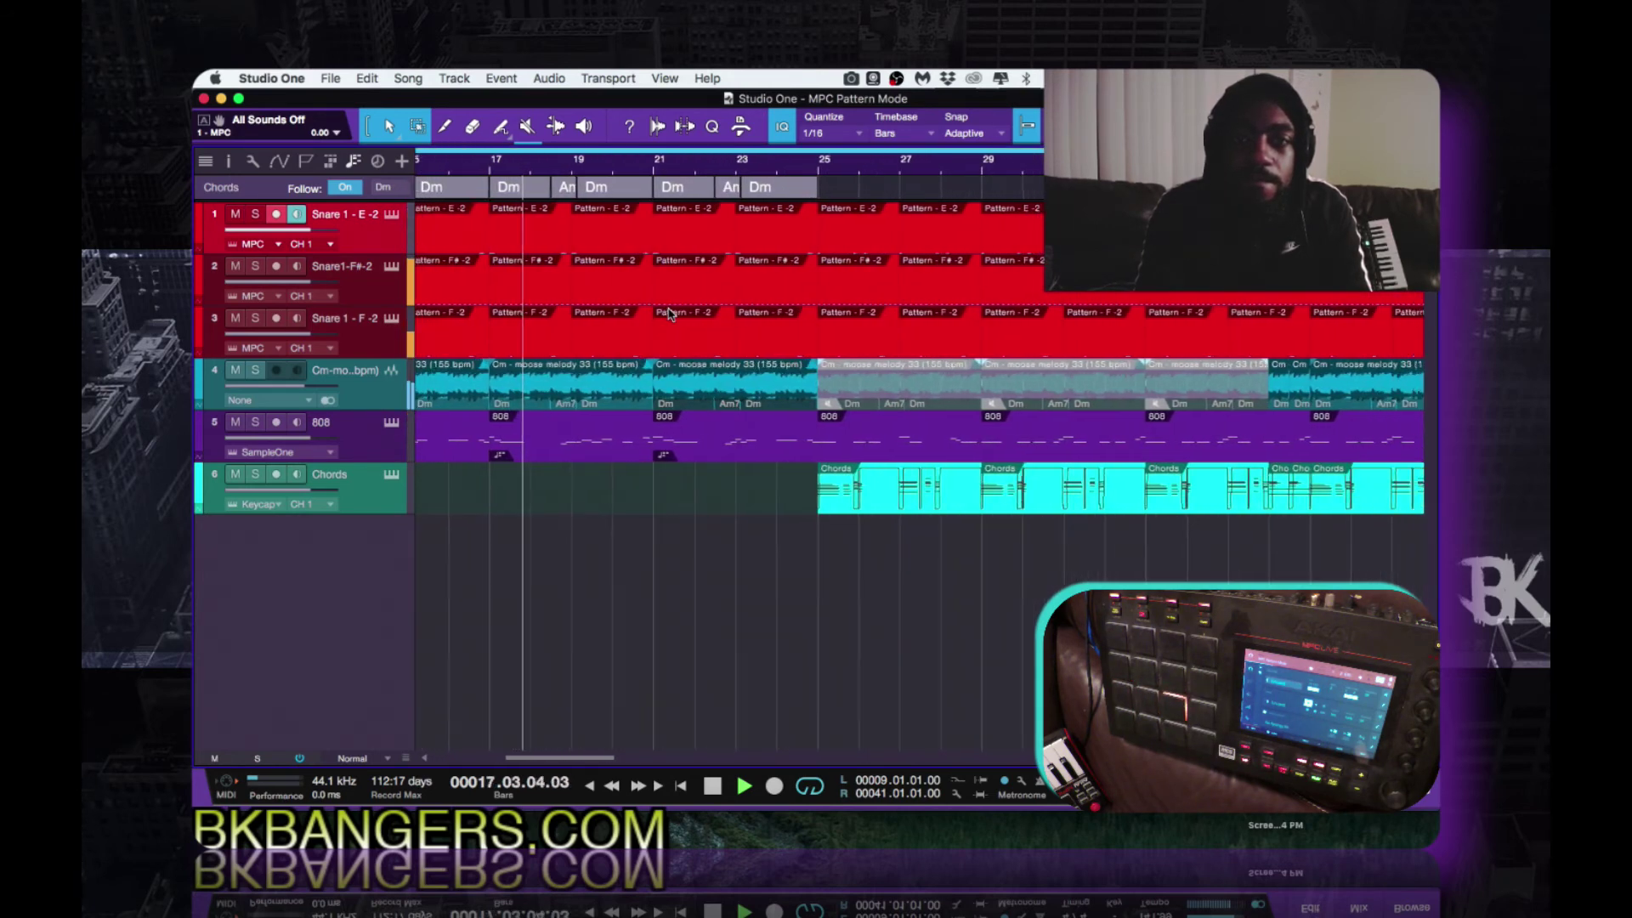
{"action": "key", "text": "w"}
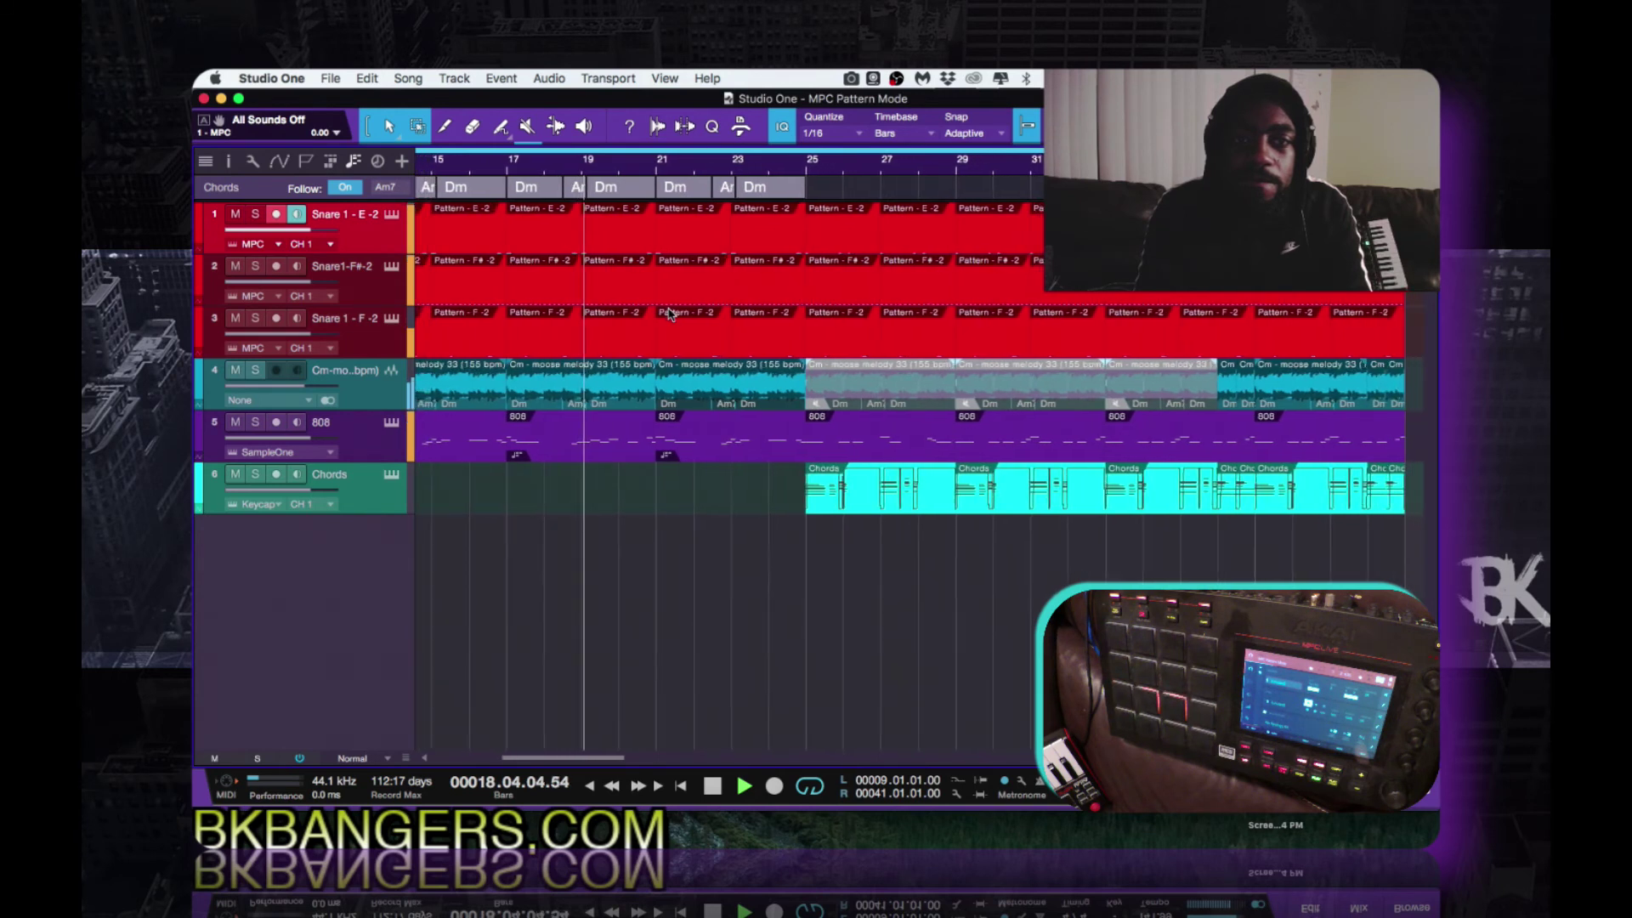
{"action": "key", "text": "w"}
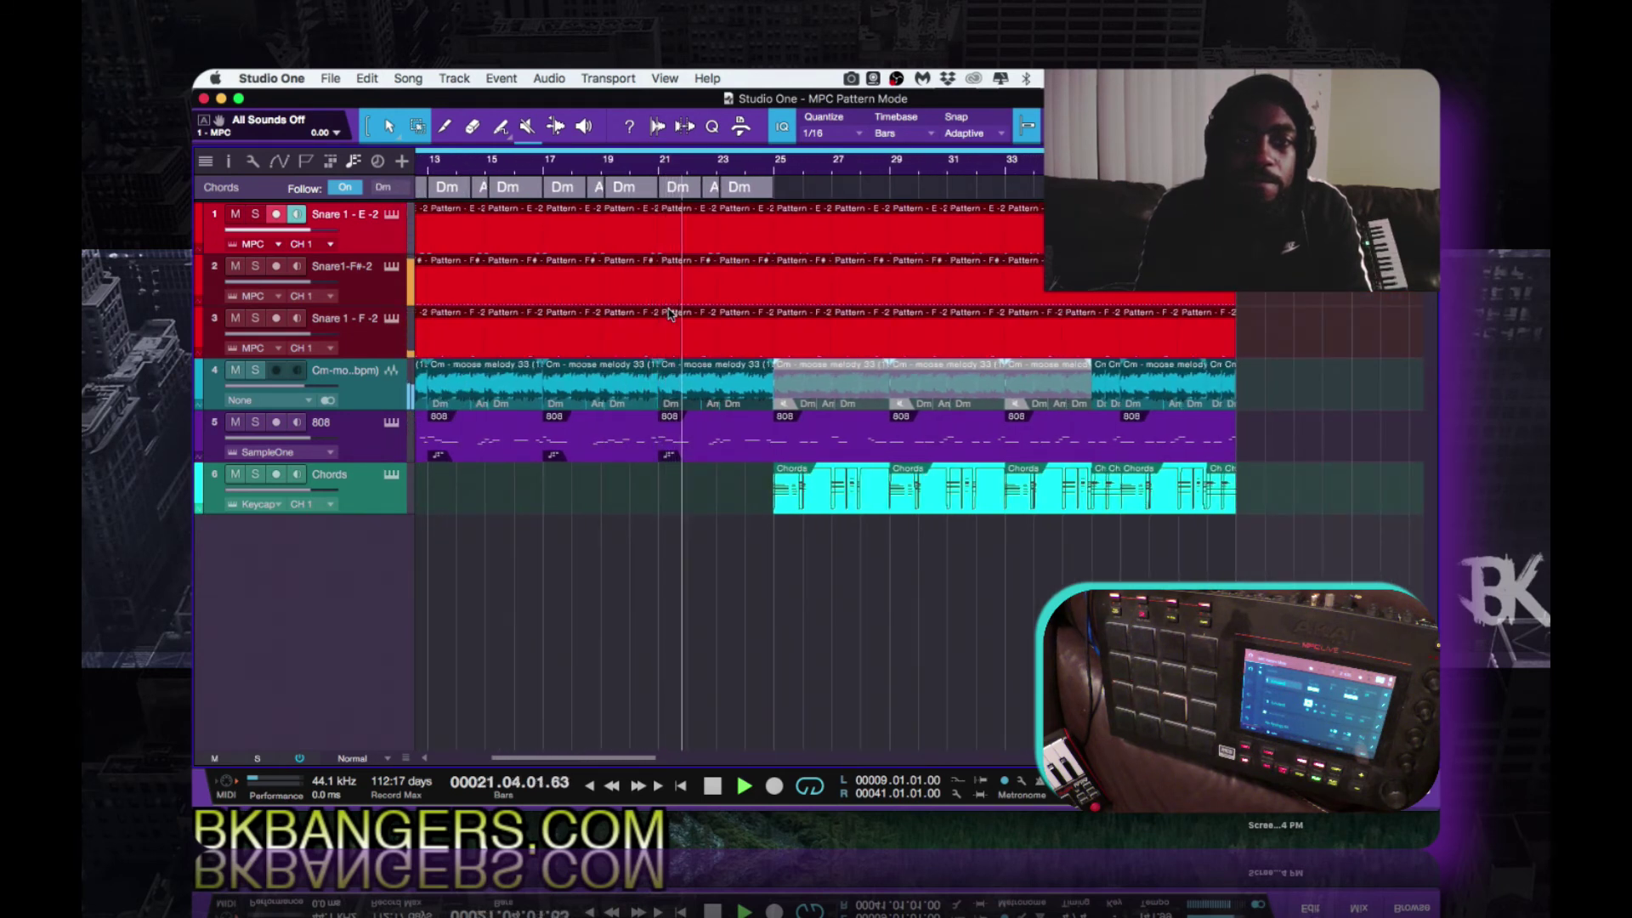
{"action": "key", "text": "e"}
{"action": "key", "text": "w"}
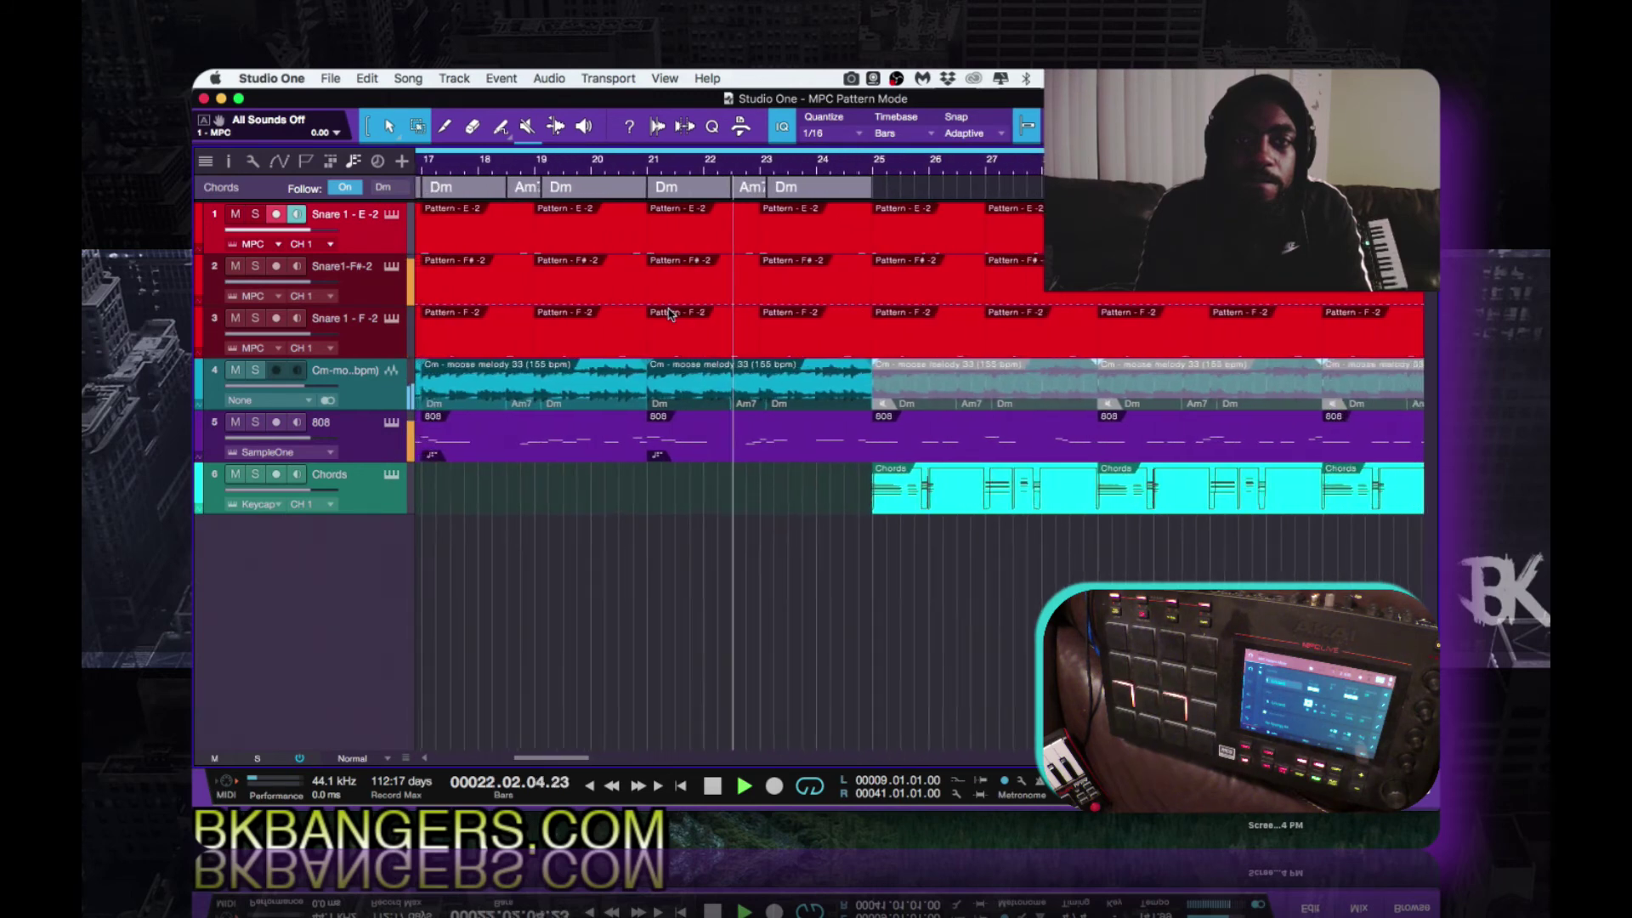
{"action": "key", "text": "w"}
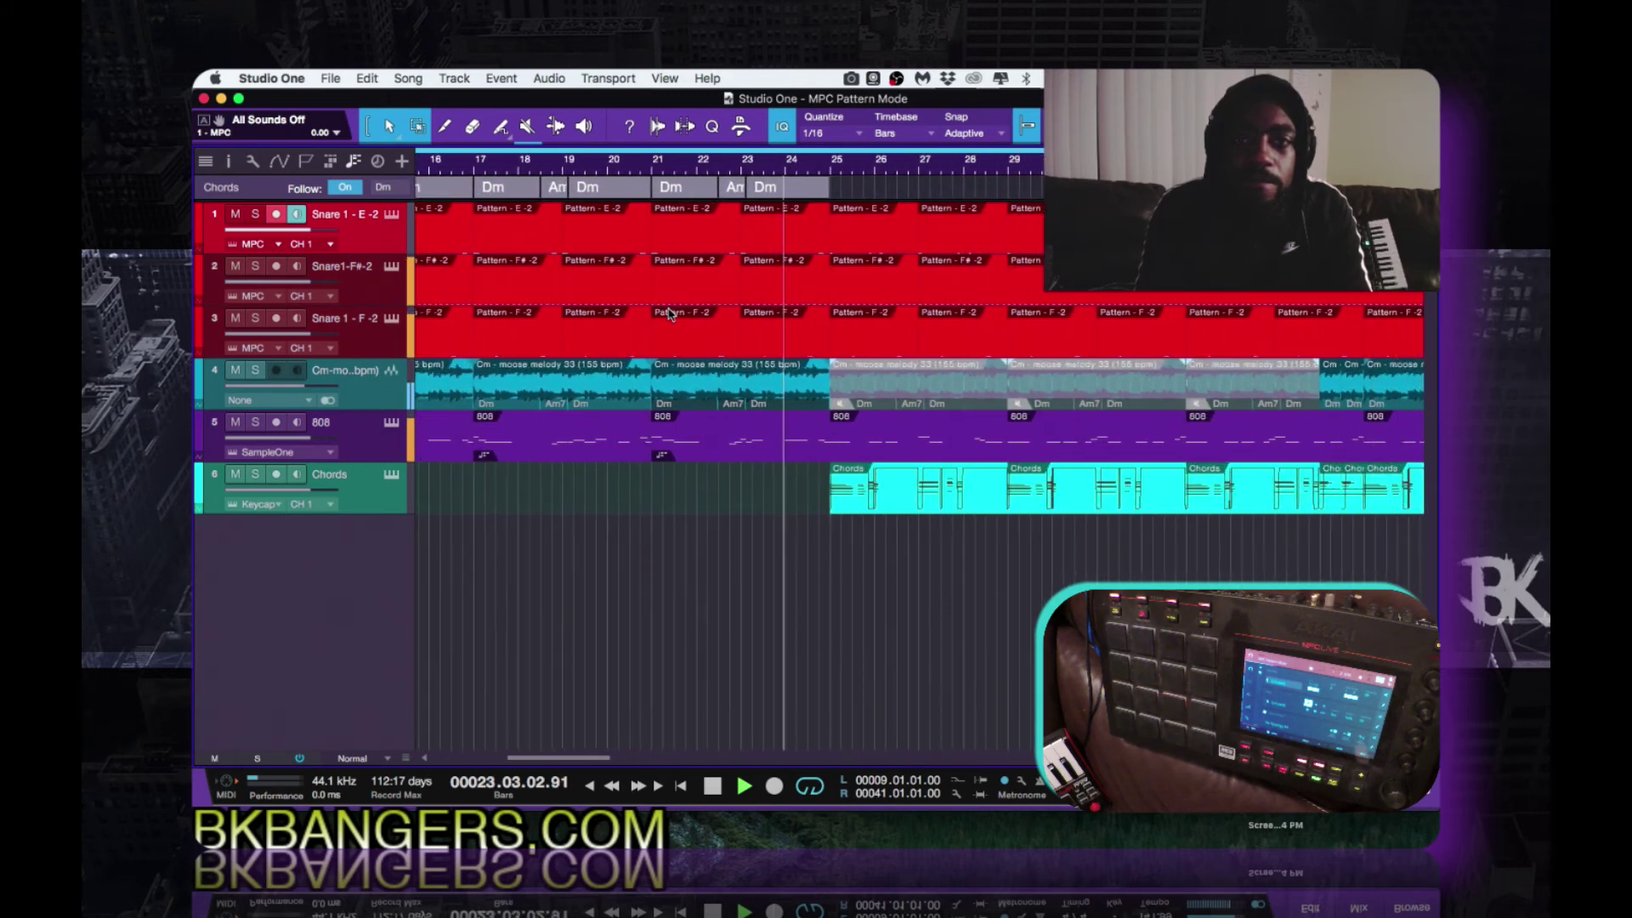
{"action": "key", "text": "w"}
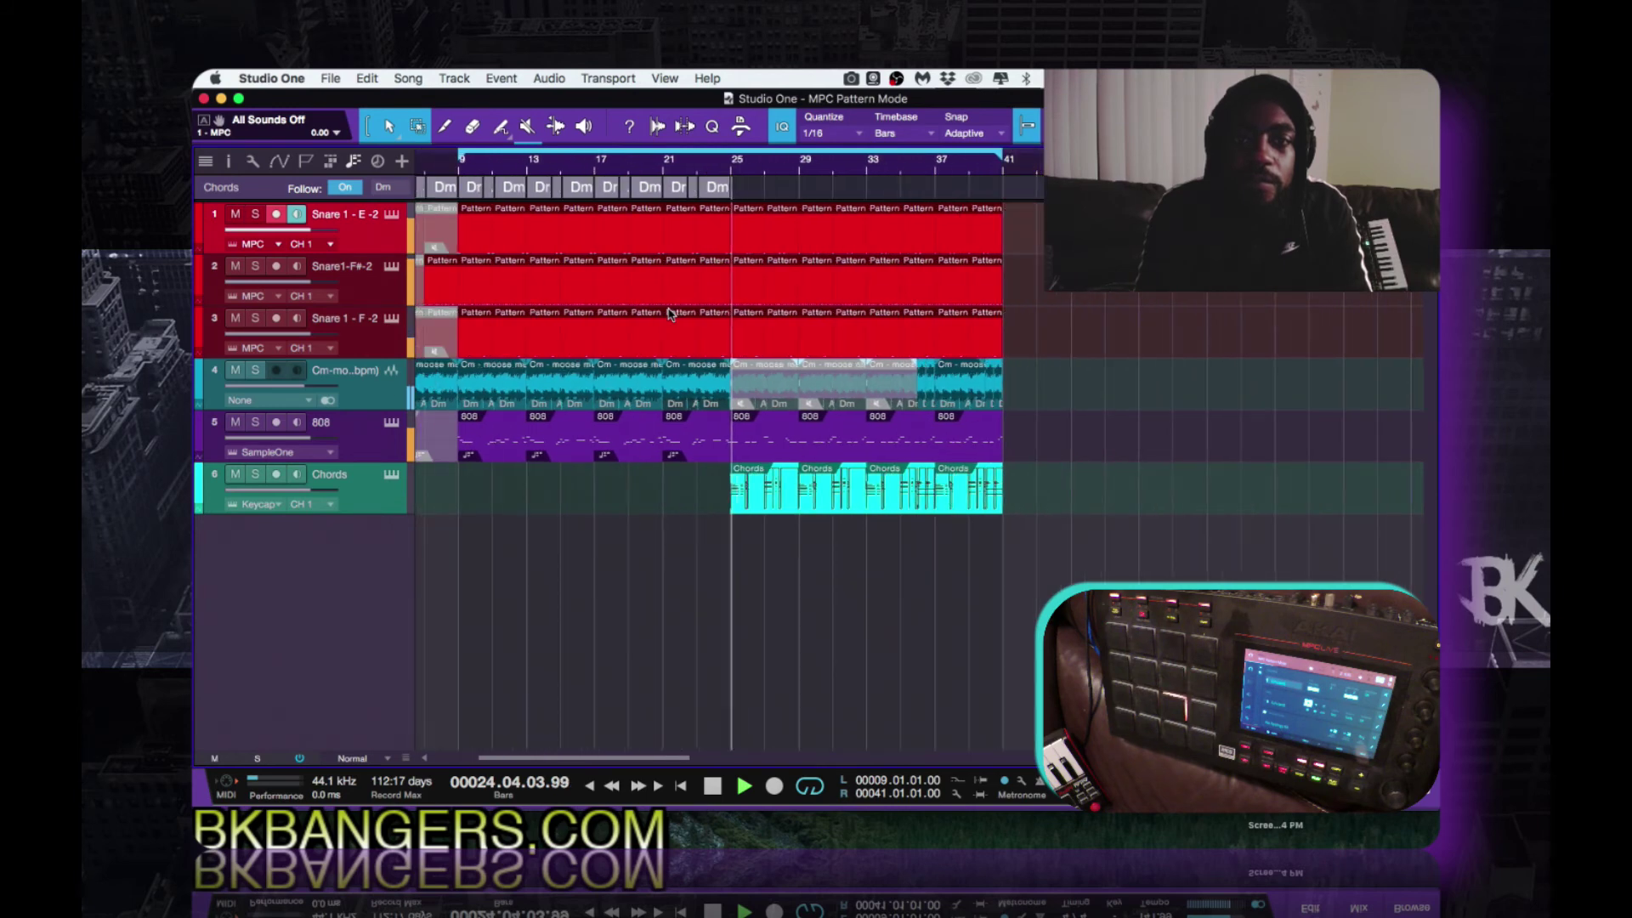
{"action": "key", "text": "w"}
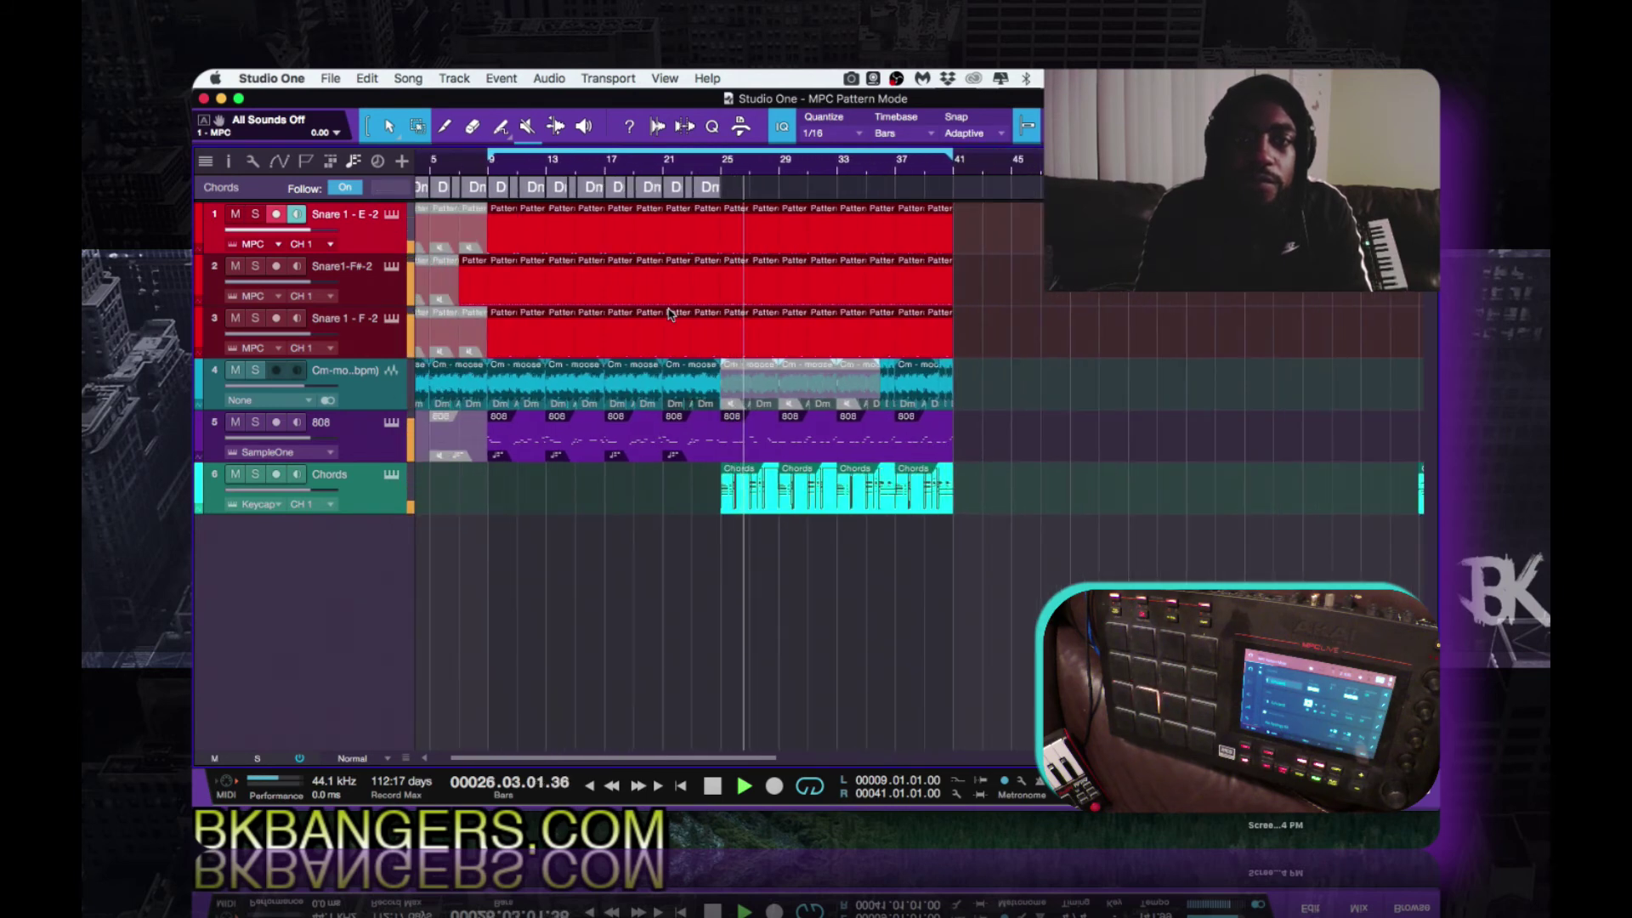
{"action": "key", "text": "w"}
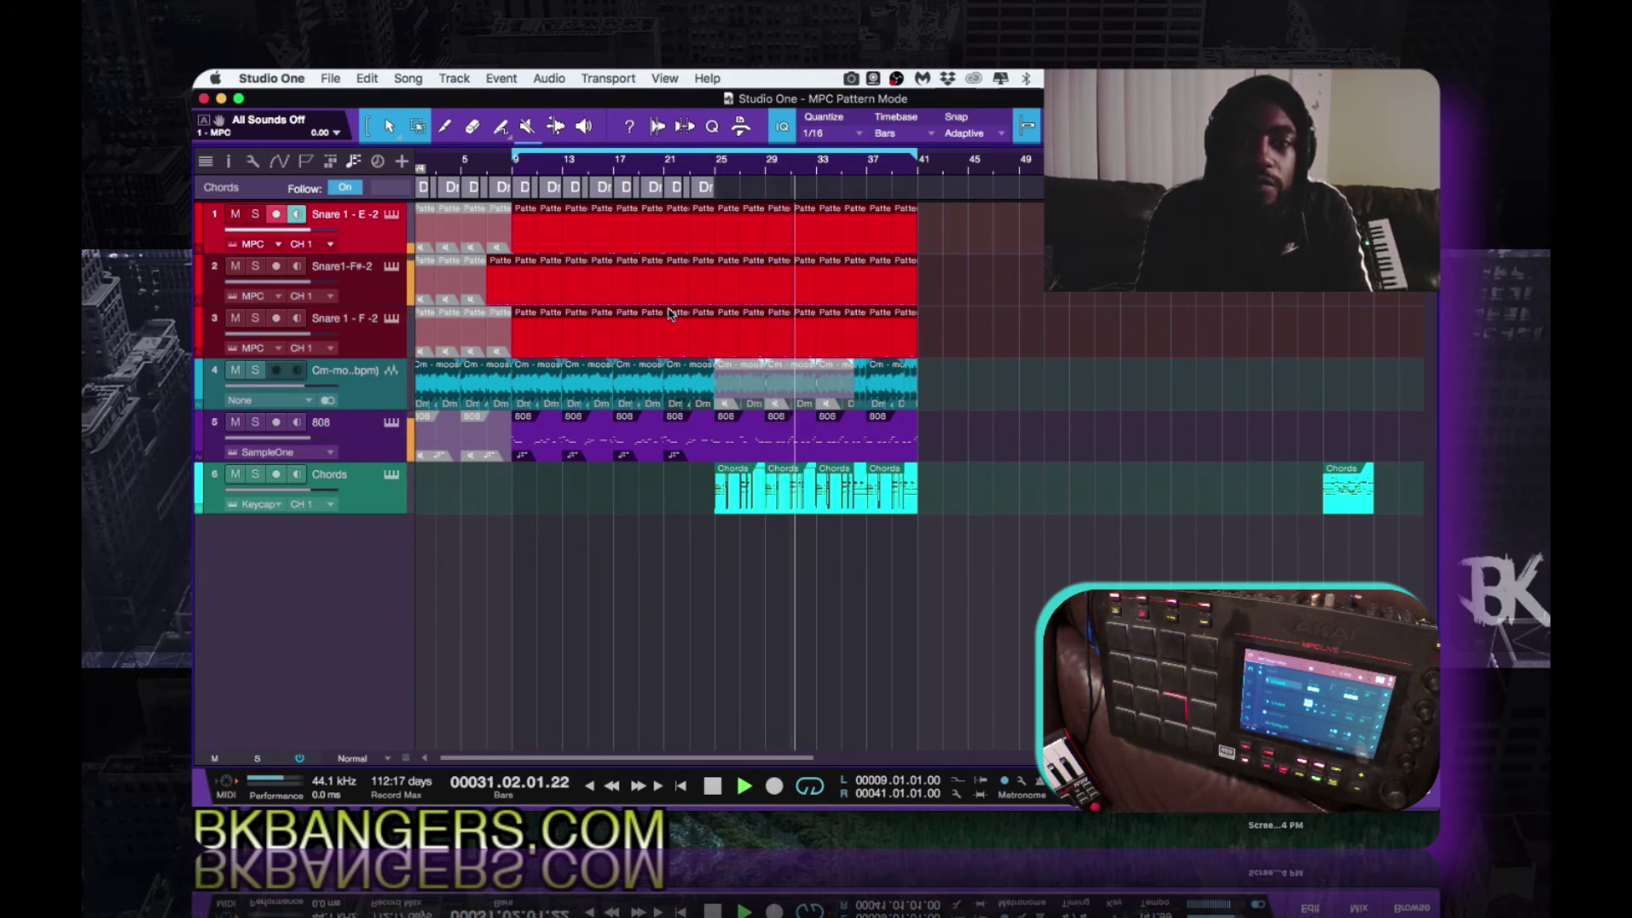
{"action": "key", "text": "w"}
{"action": "key", "text": "w"}
{"action": "key", "text": "w"}
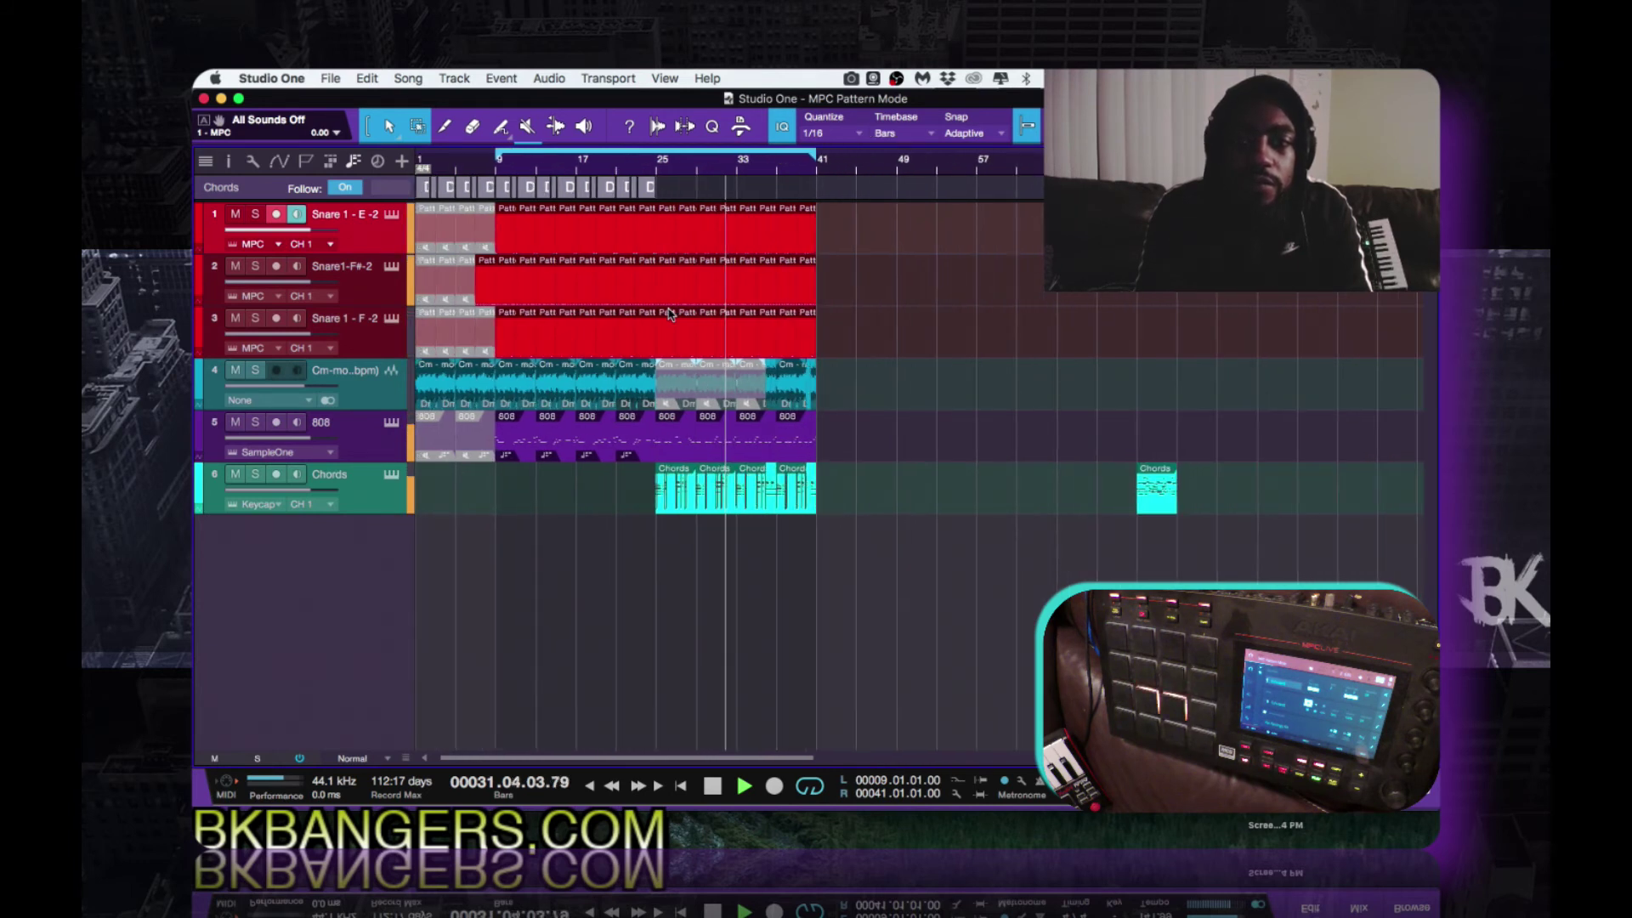
{"action": "key", "text": "e"}
{"action": "key", "text": "e"}
{"action": "key", "text": "e"}
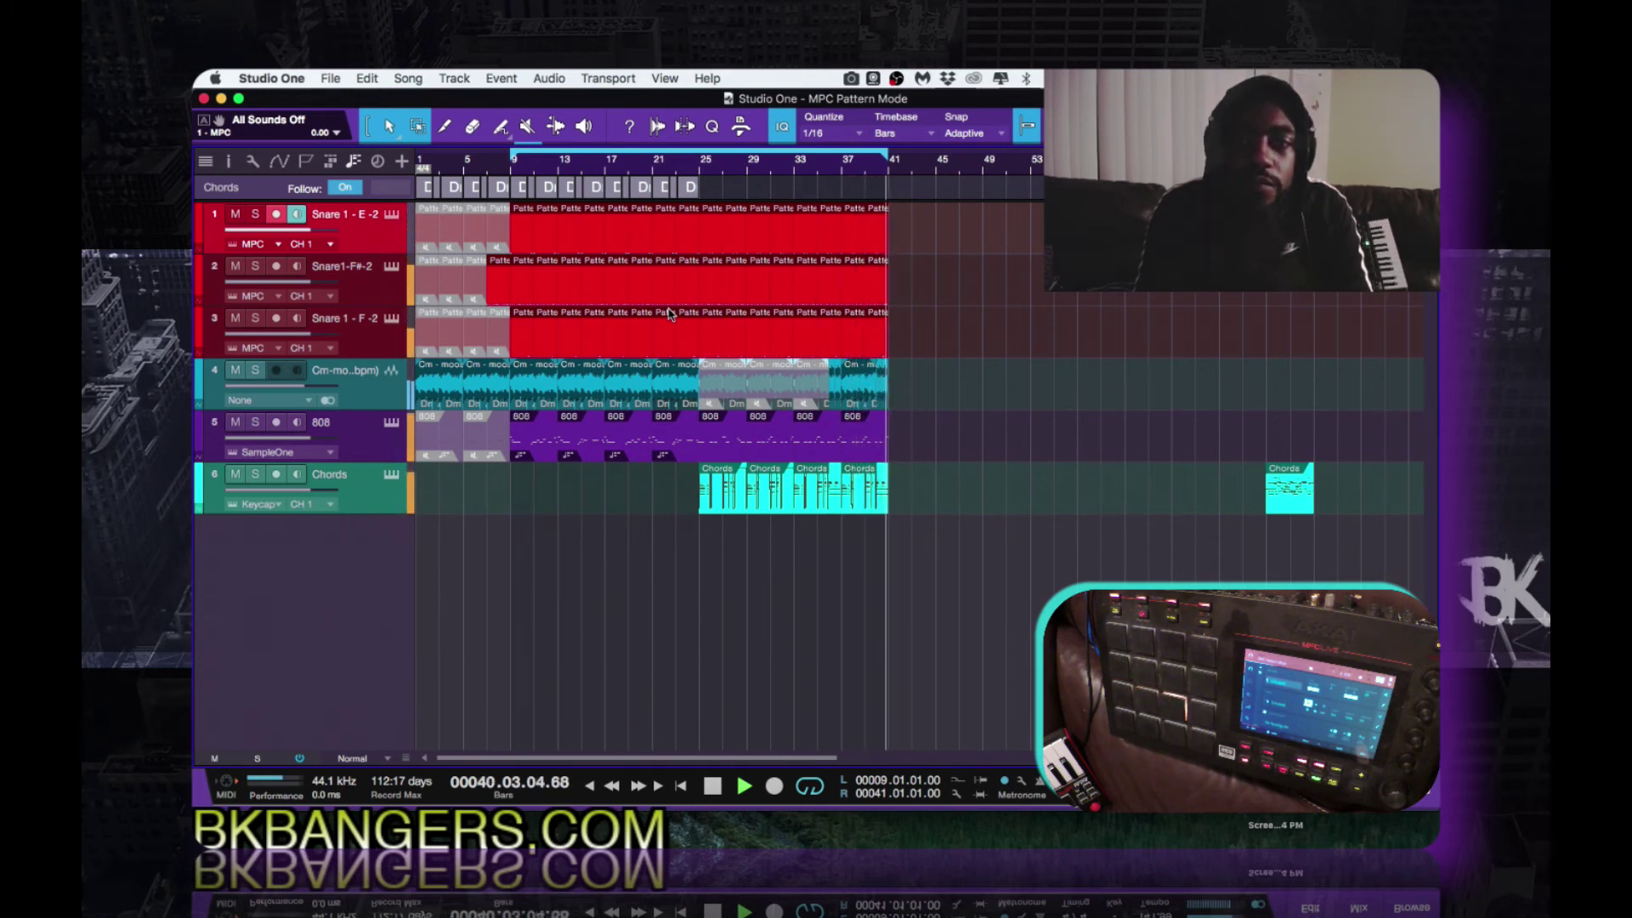
{"action": "key", "text": "space"}
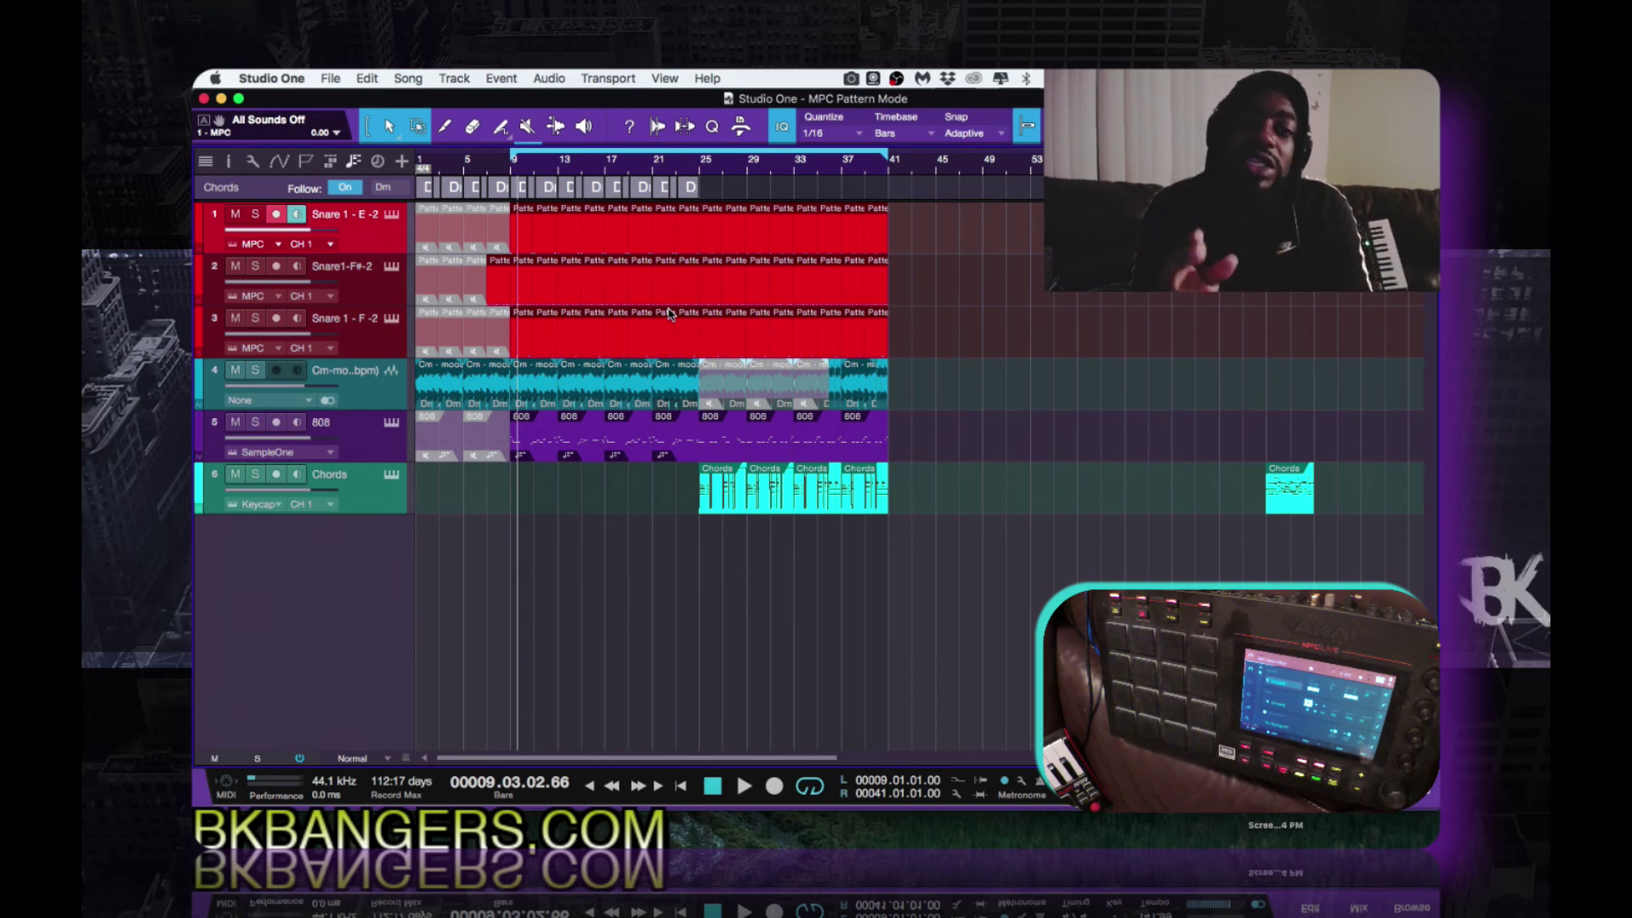
Step: Look over the commands available for the Snare 1 - E -2 parts at bars 23 and 19 without applying any
{"action": "right_click", "coordinate": [679, 246]}
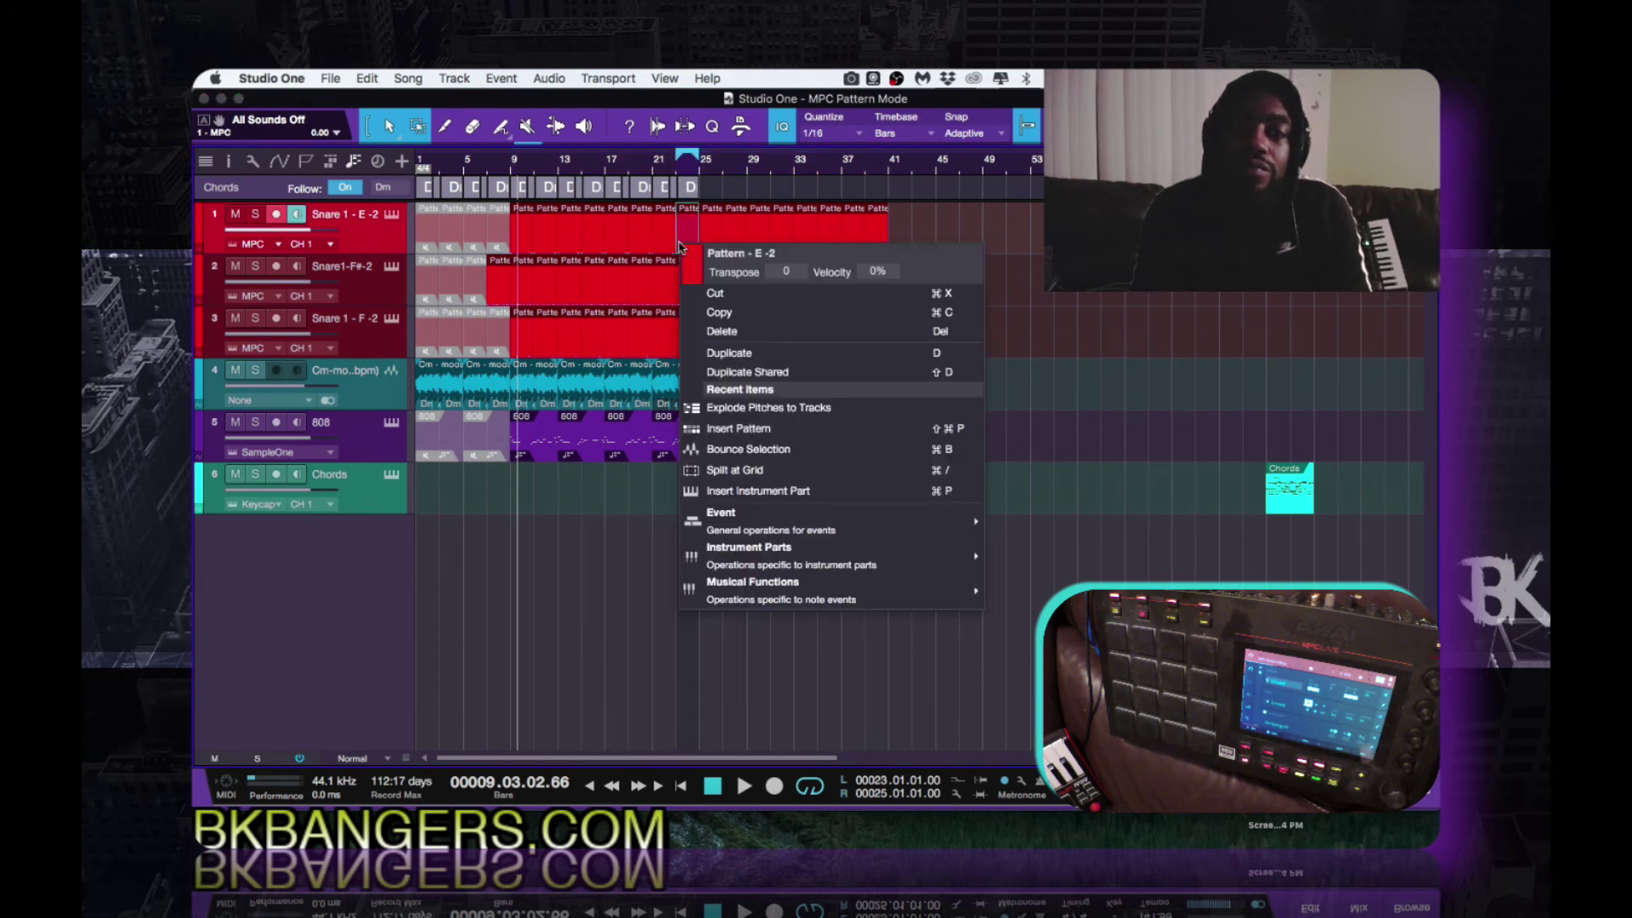
{"action": "left_click", "coordinate": [573, 541]}
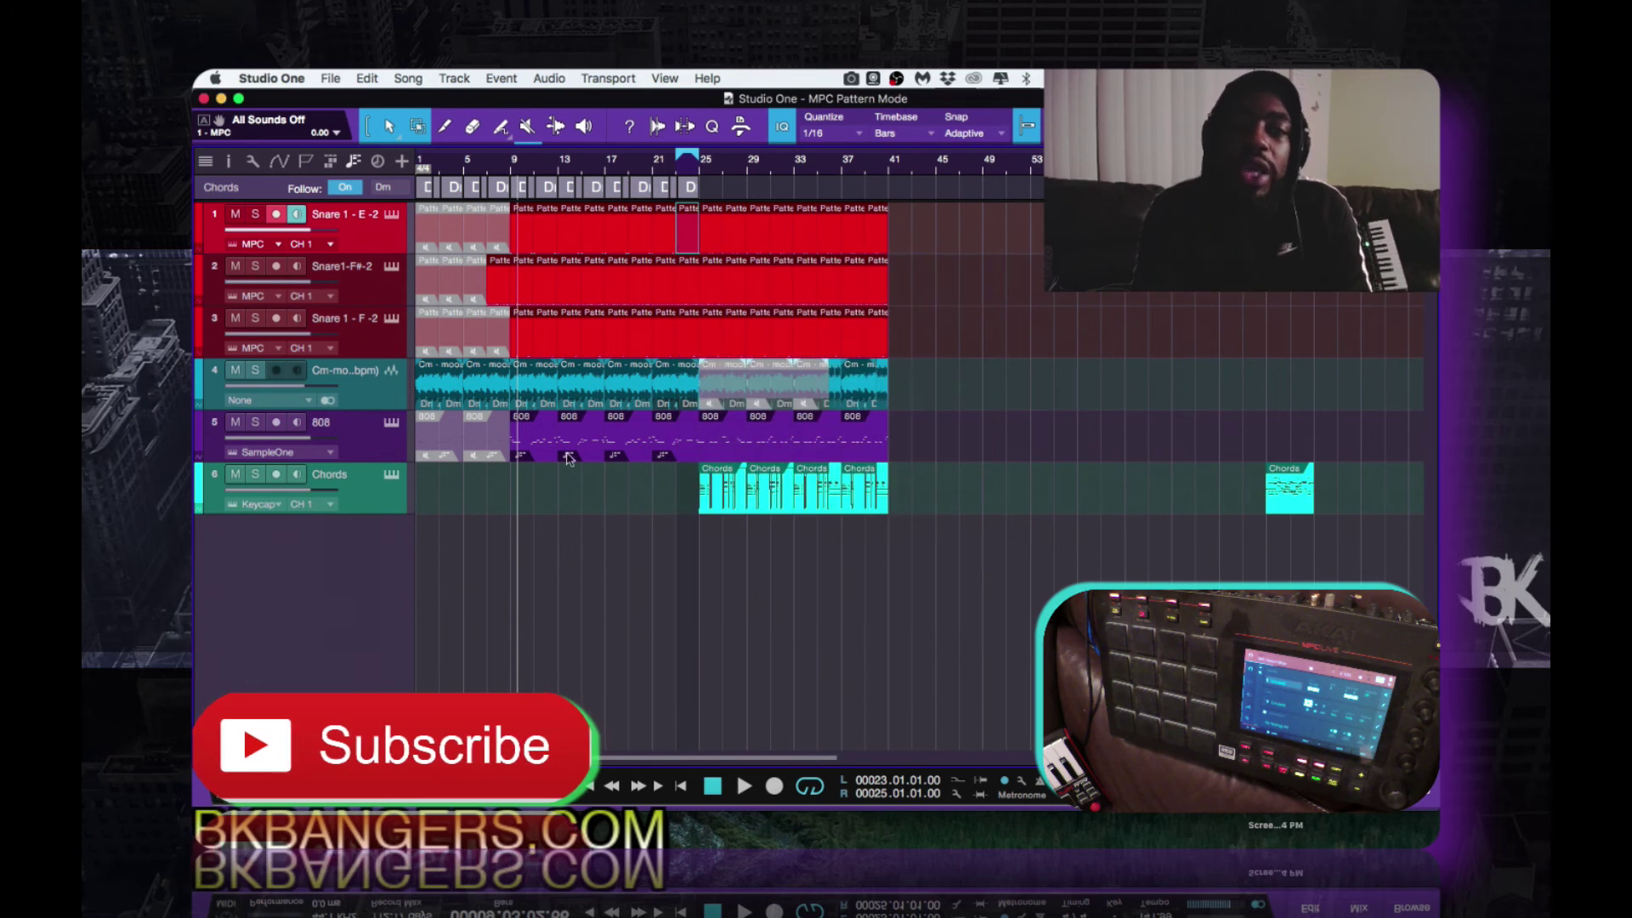
{"action": "right_click", "coordinate": [644, 246]}
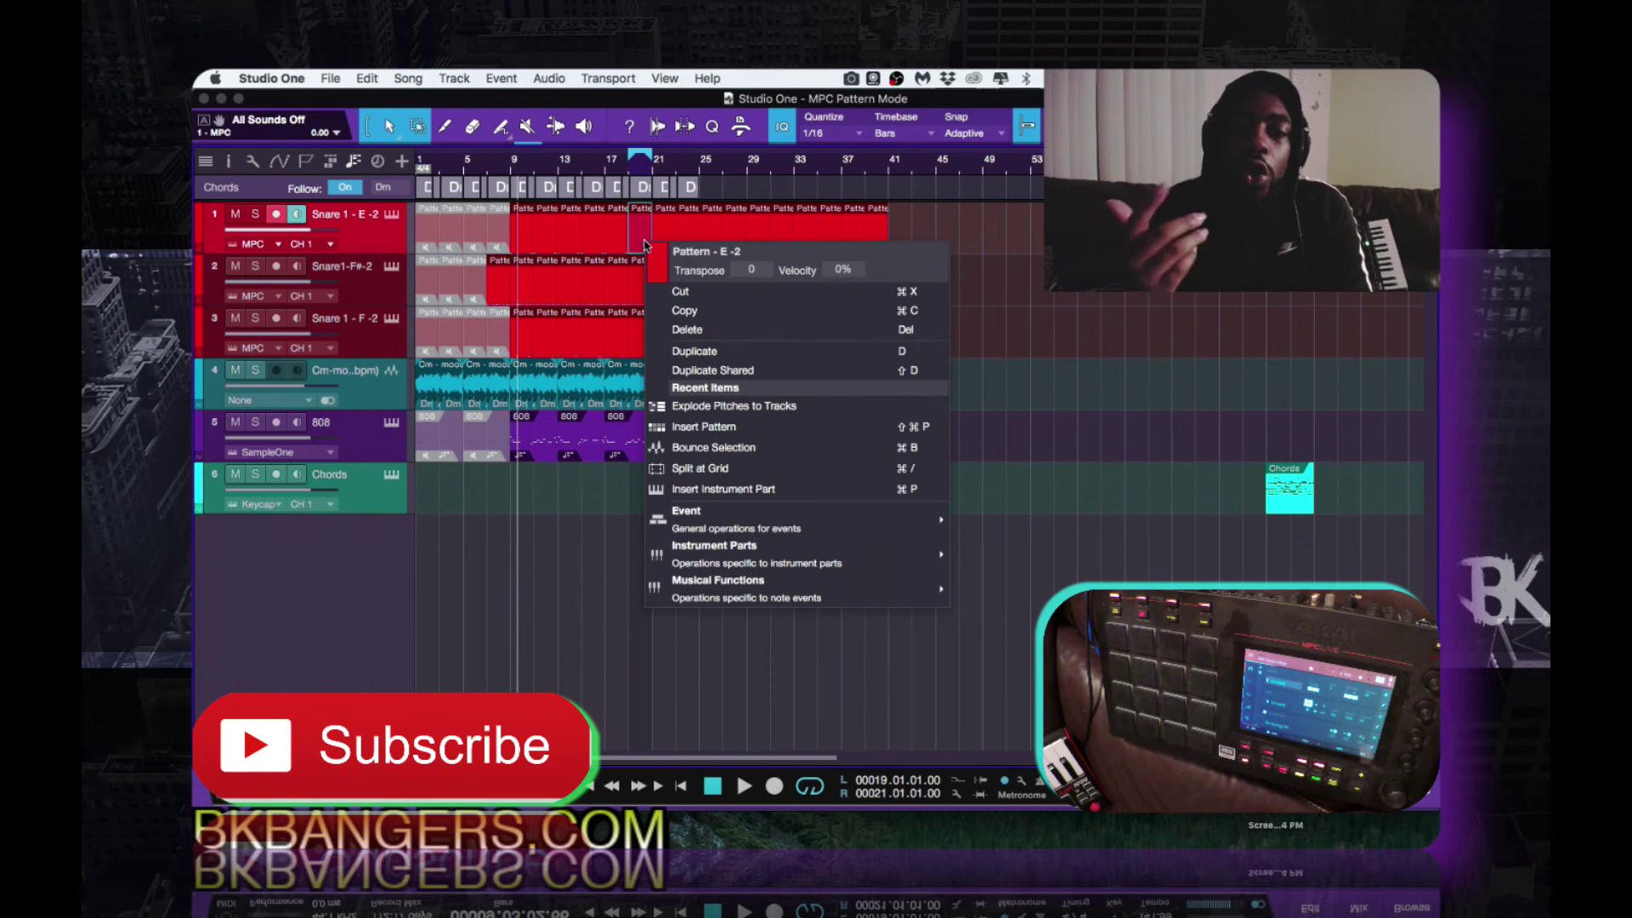
{"action": "left_click", "coordinate": [618, 550]}
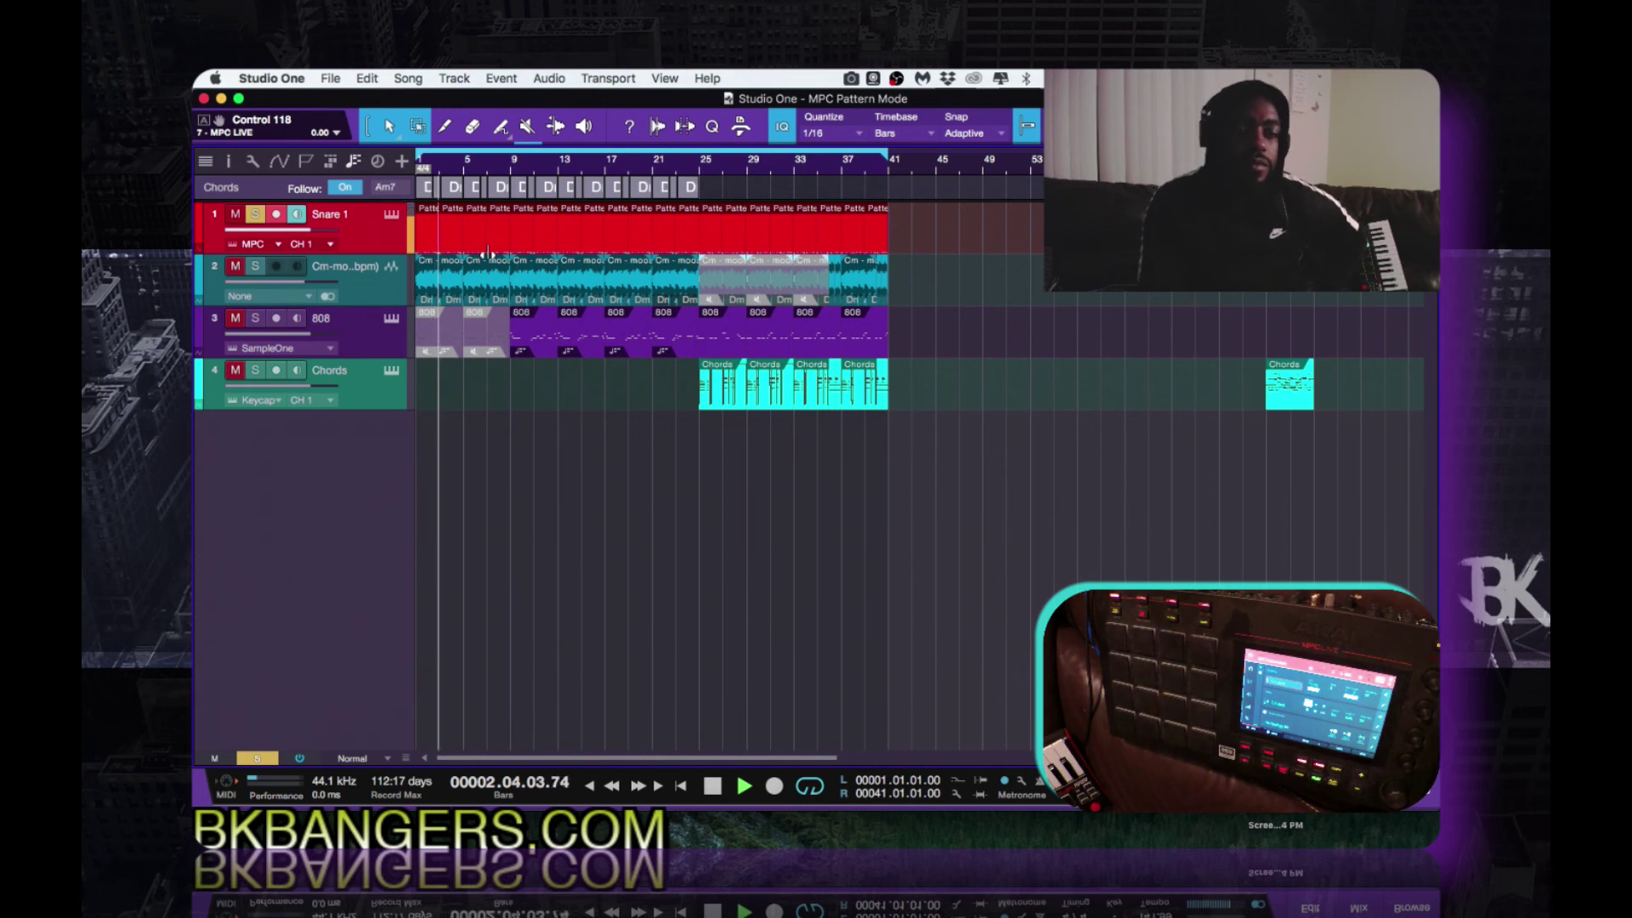
Step: Turn off the solo on the Snare 1 track during playback and bring bars 17 to 26 into close view
{"action": "left_click", "coordinate": [257, 216]}
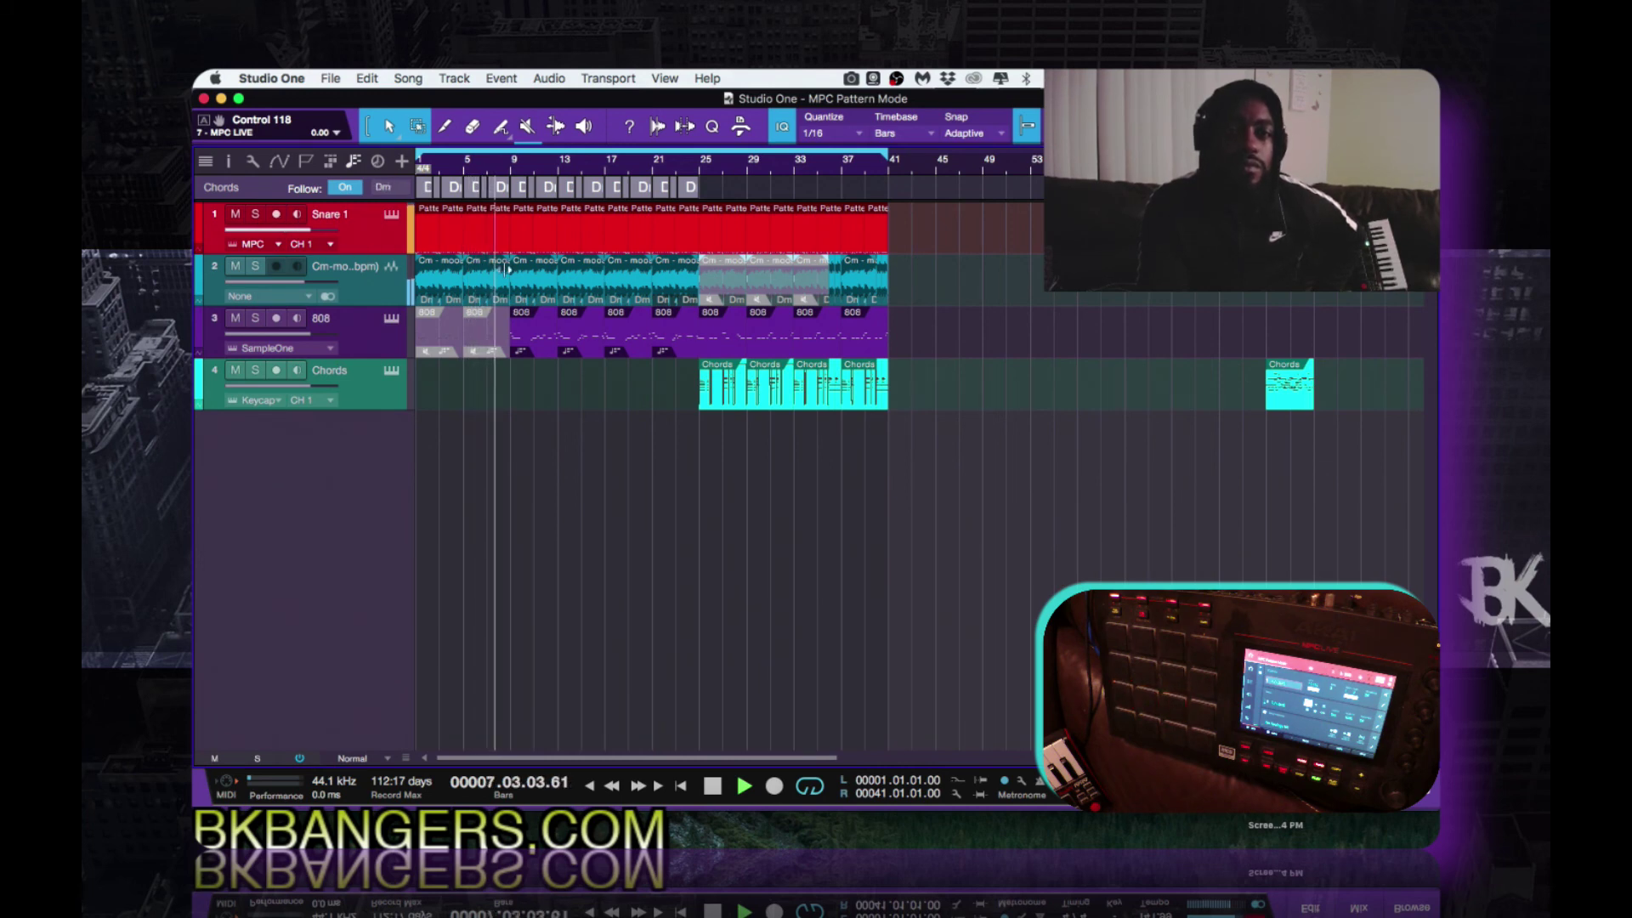
{"action": "key", "text": "e"}
{"action": "key", "text": "e"}
{"action": "key", "text": "e"}
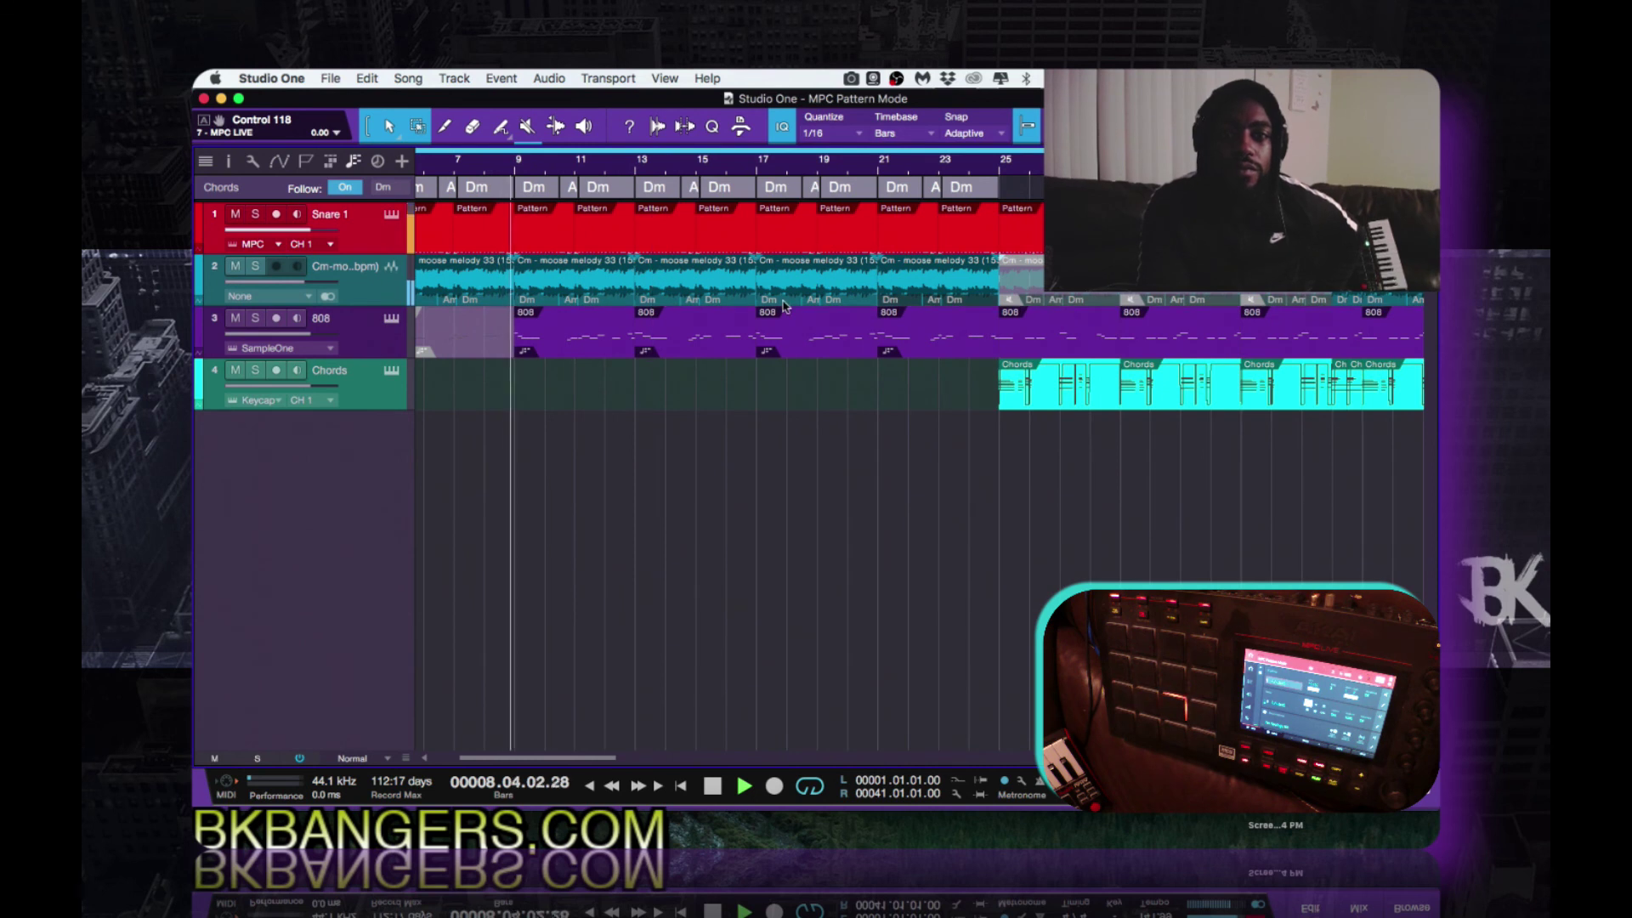
{"action": "key", "text": "e"}
{"action": "key", "text": "e"}
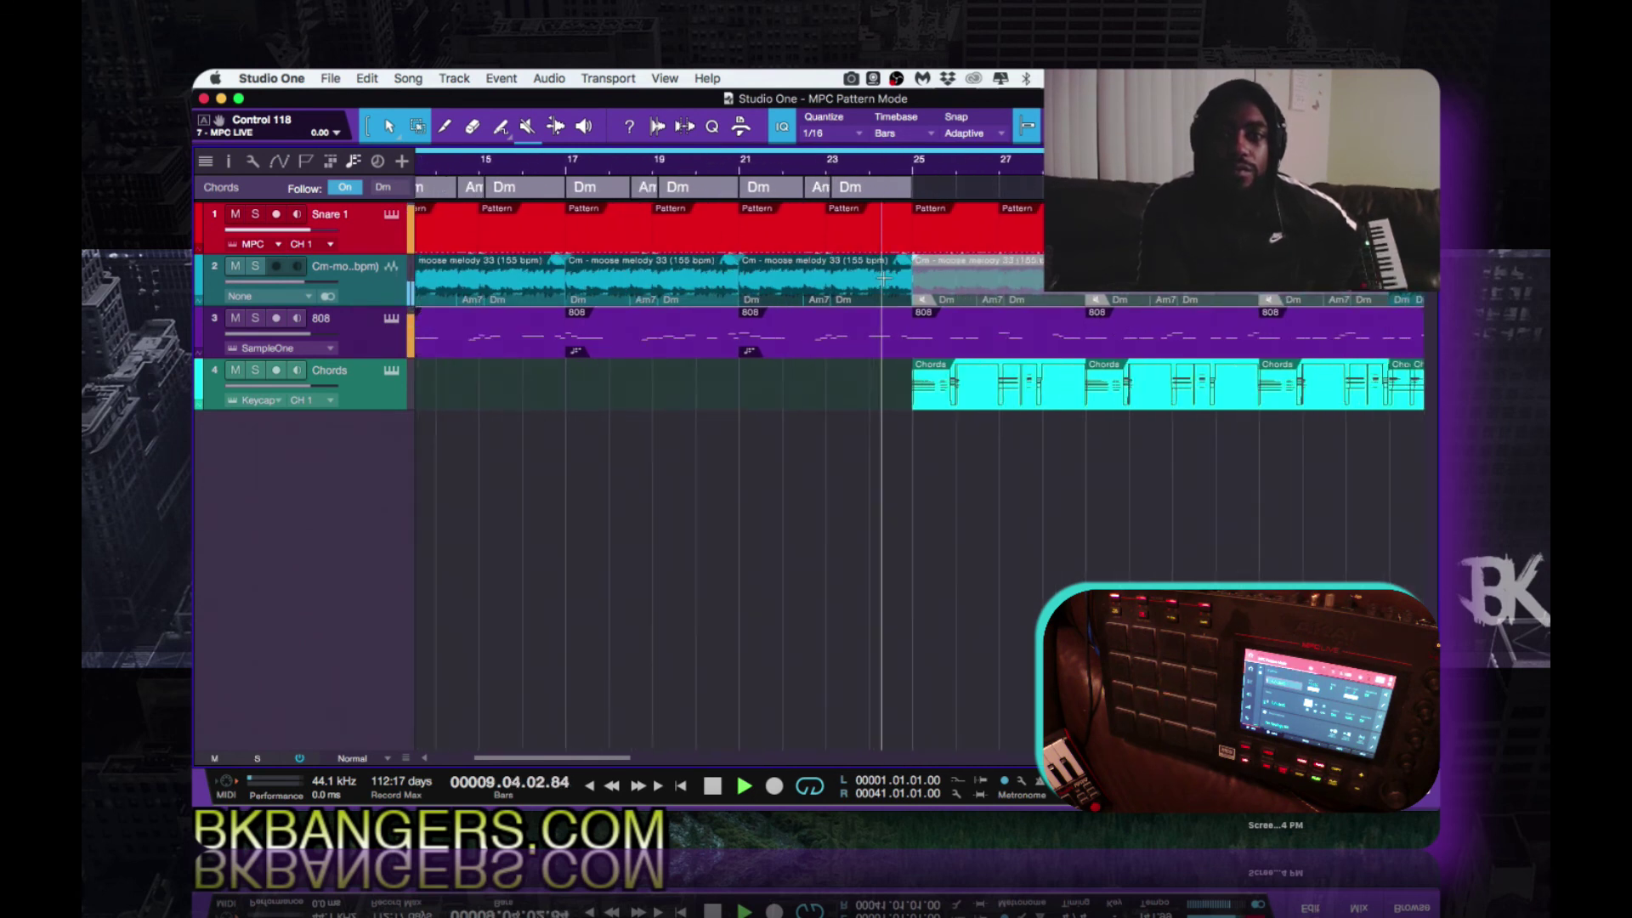
{"action": "key", "text": "w"}
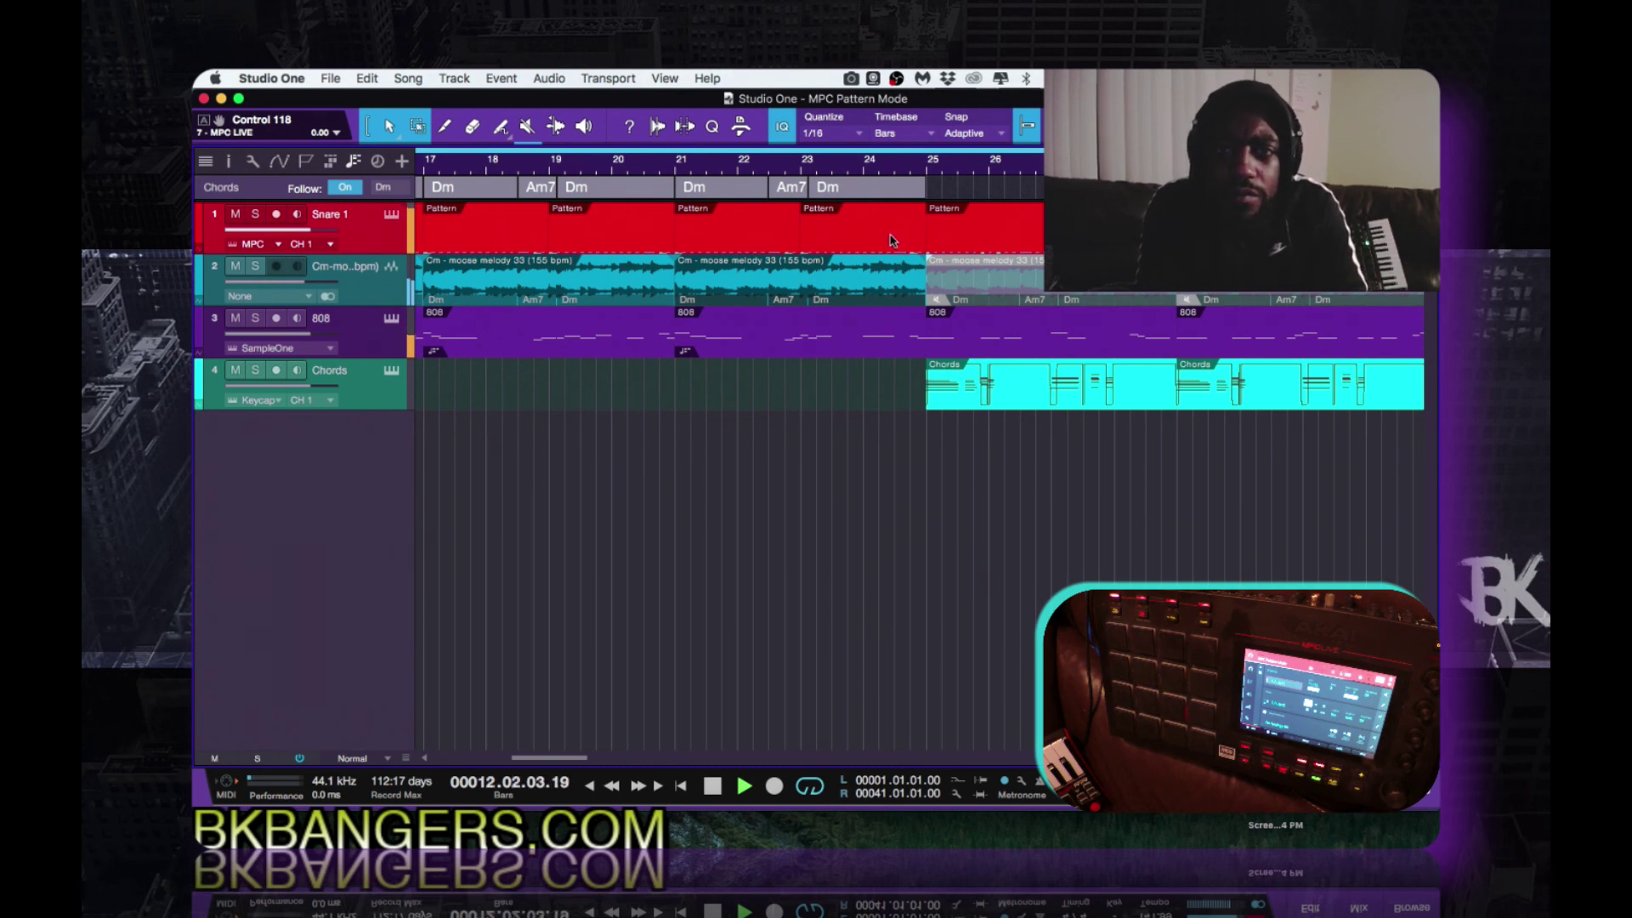
Step: Switch the Snare 1 pattern at bar 25 to Variation 1
{"action": "left_click", "coordinate": [892, 241]}
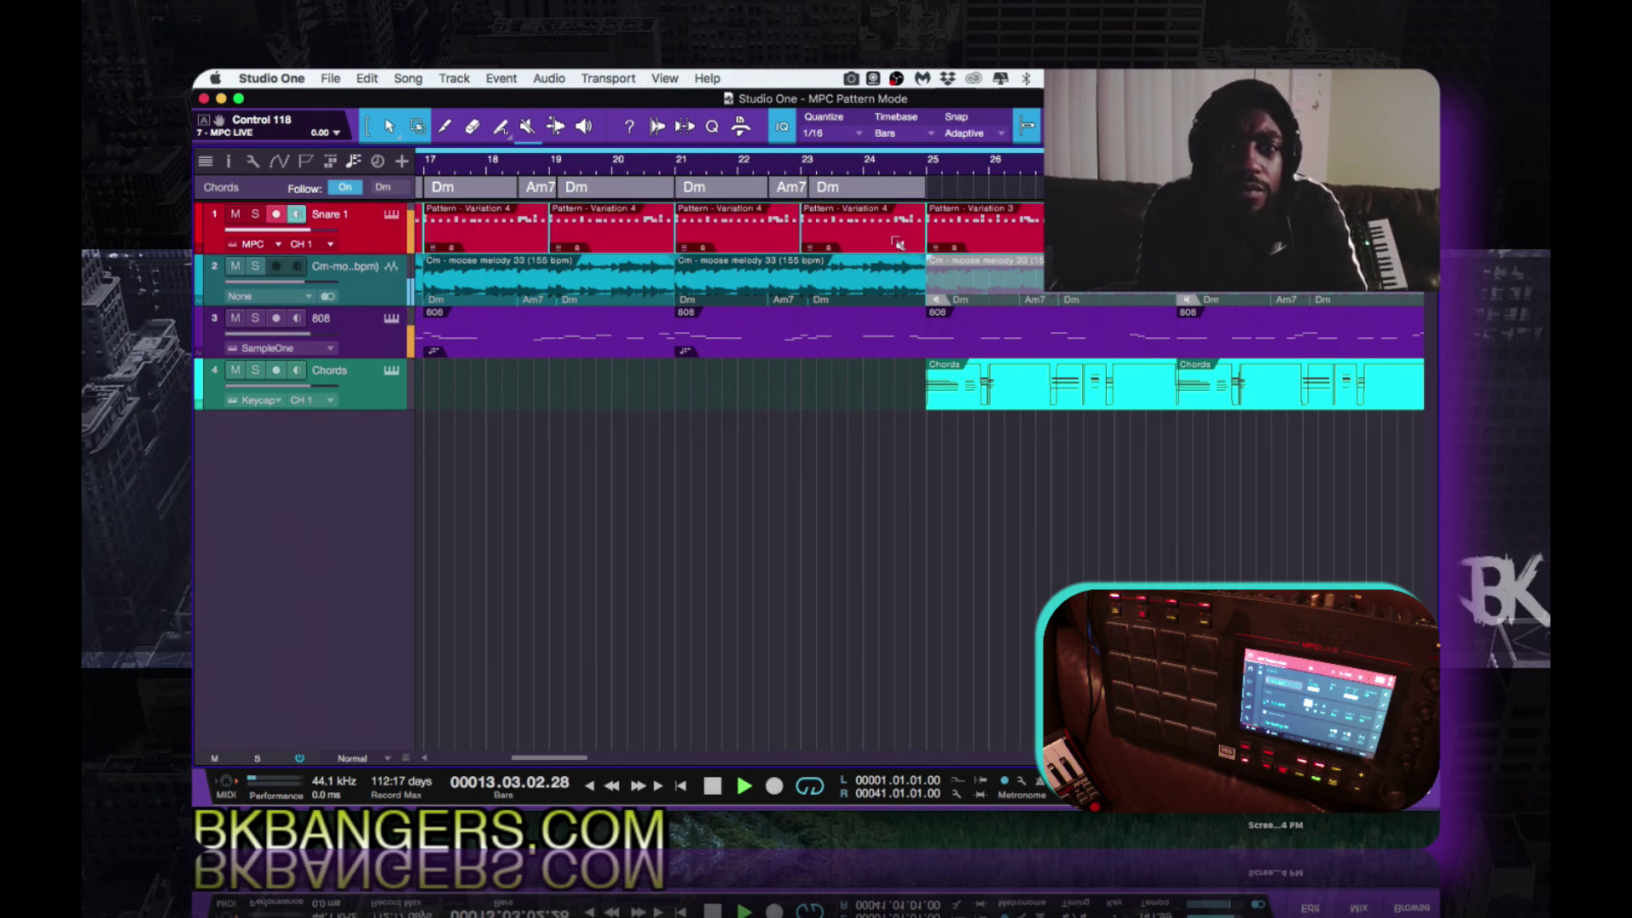
{"action": "key", "text": "e"}
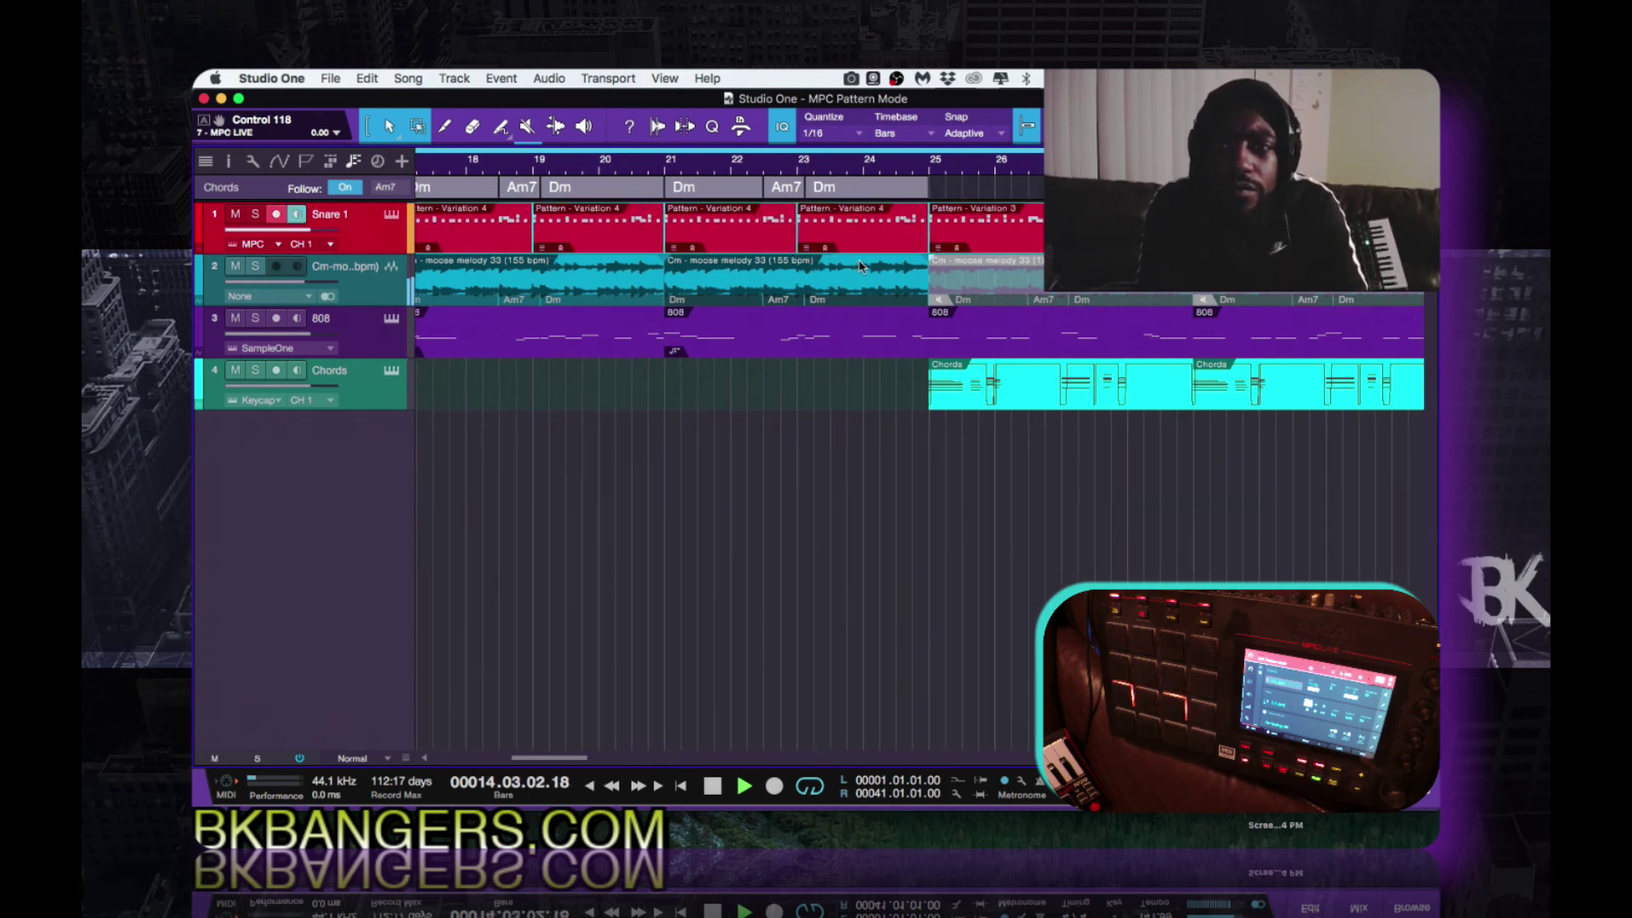
{"action": "scroll", "coordinate": [860, 266], "scroll_direction": "right", "scroll_amount": 3}
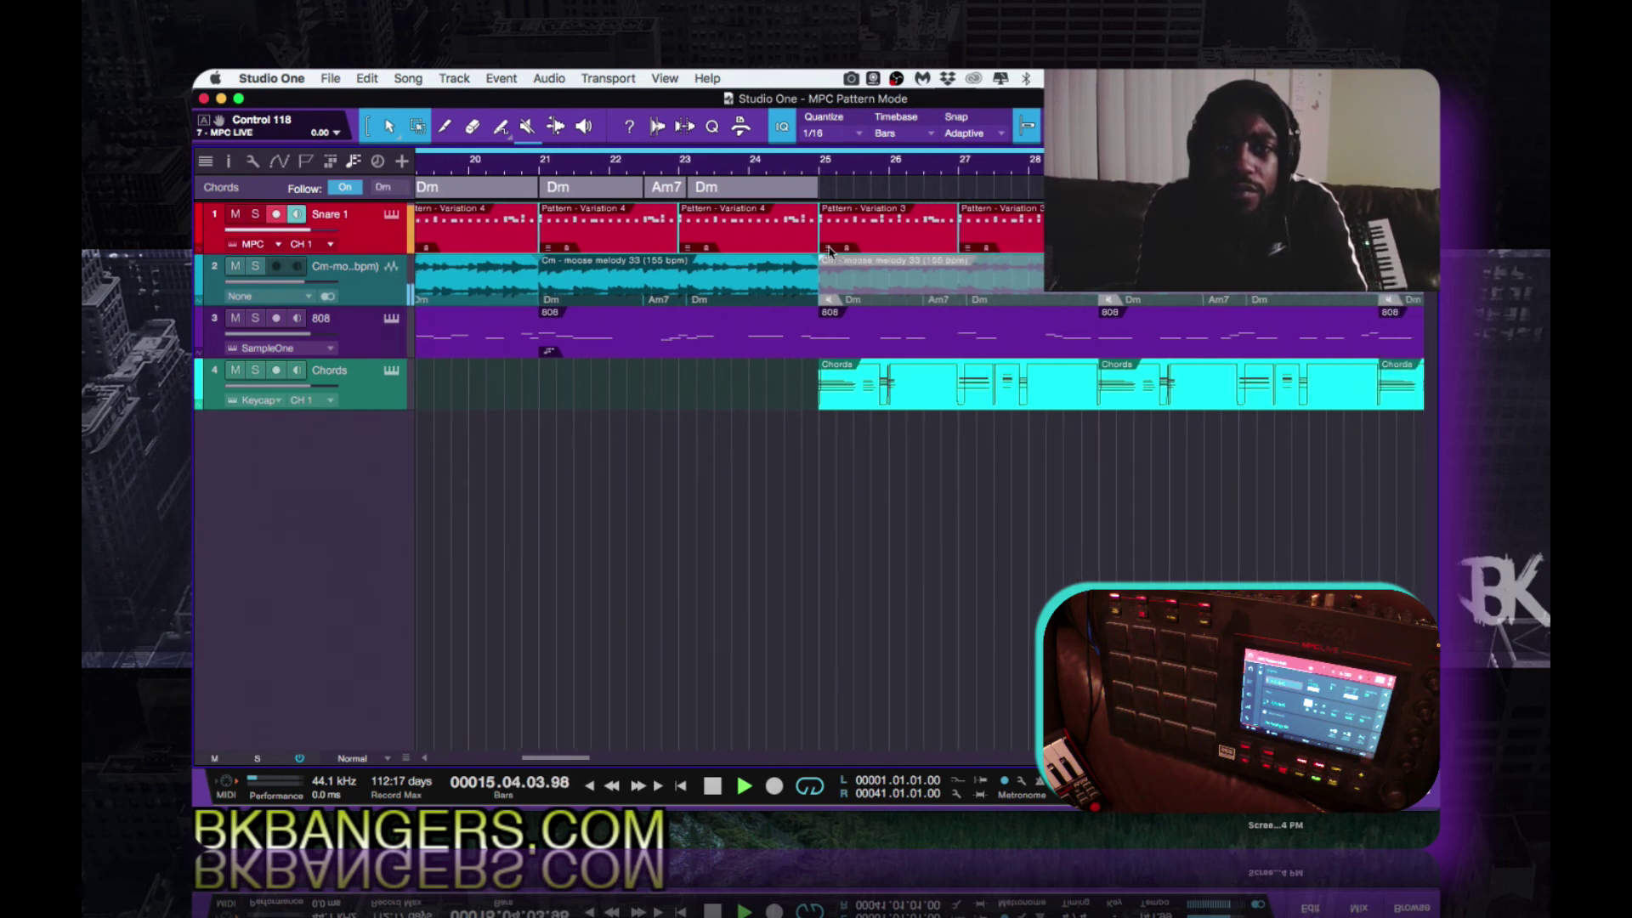
{"action": "left_click", "coordinate": [830, 249]}
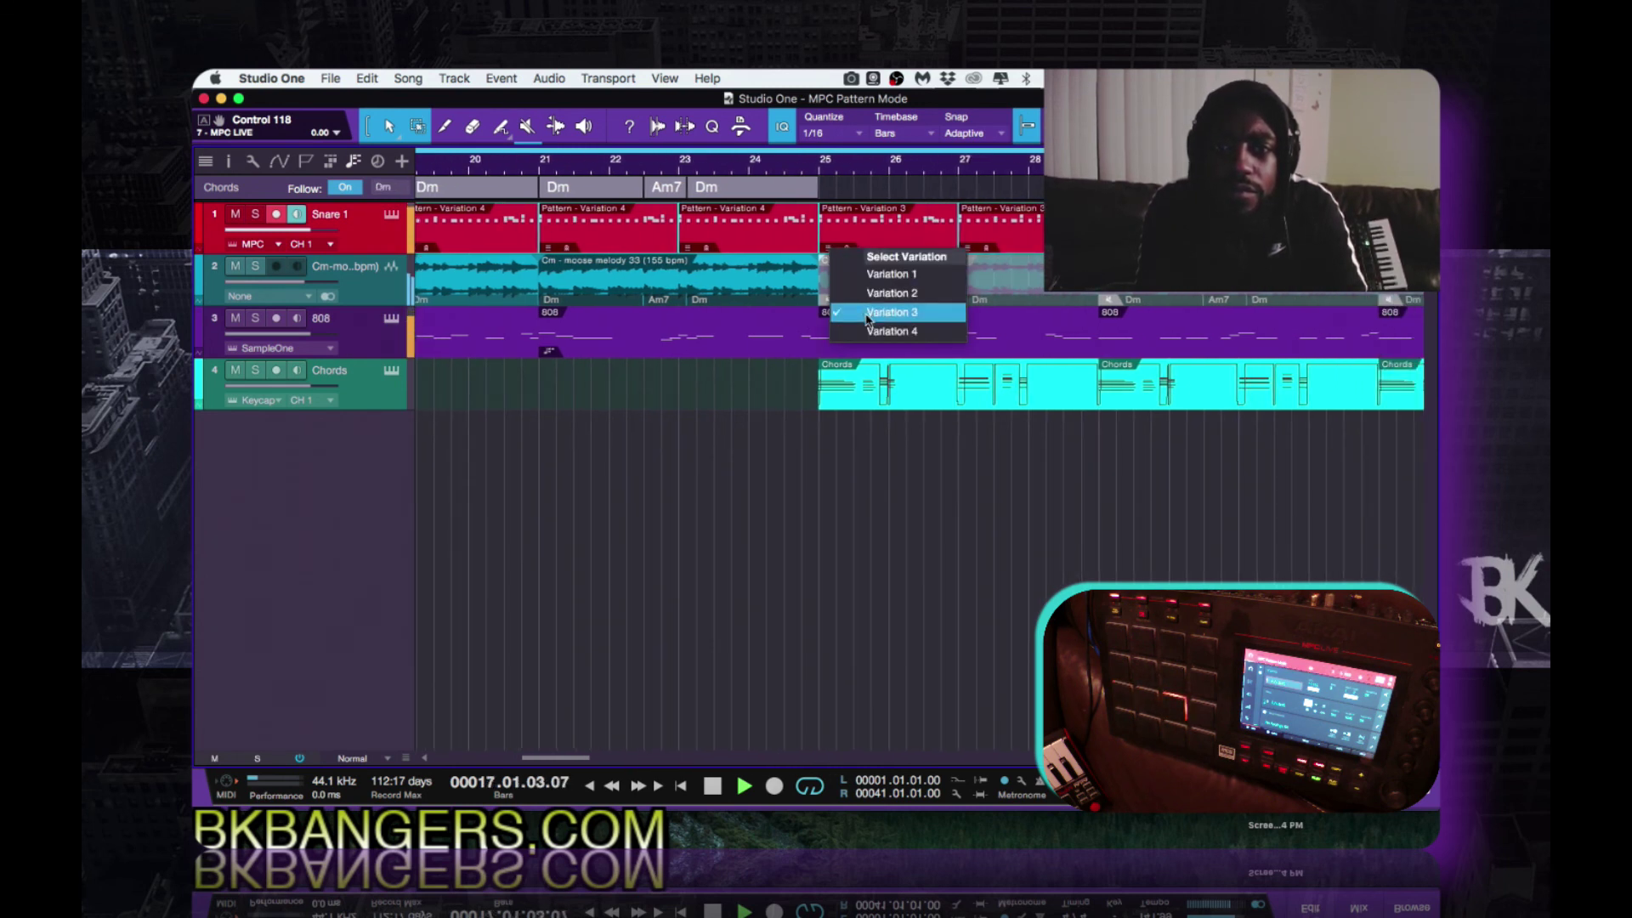
{"action": "left_click", "coordinate": [865, 274]}
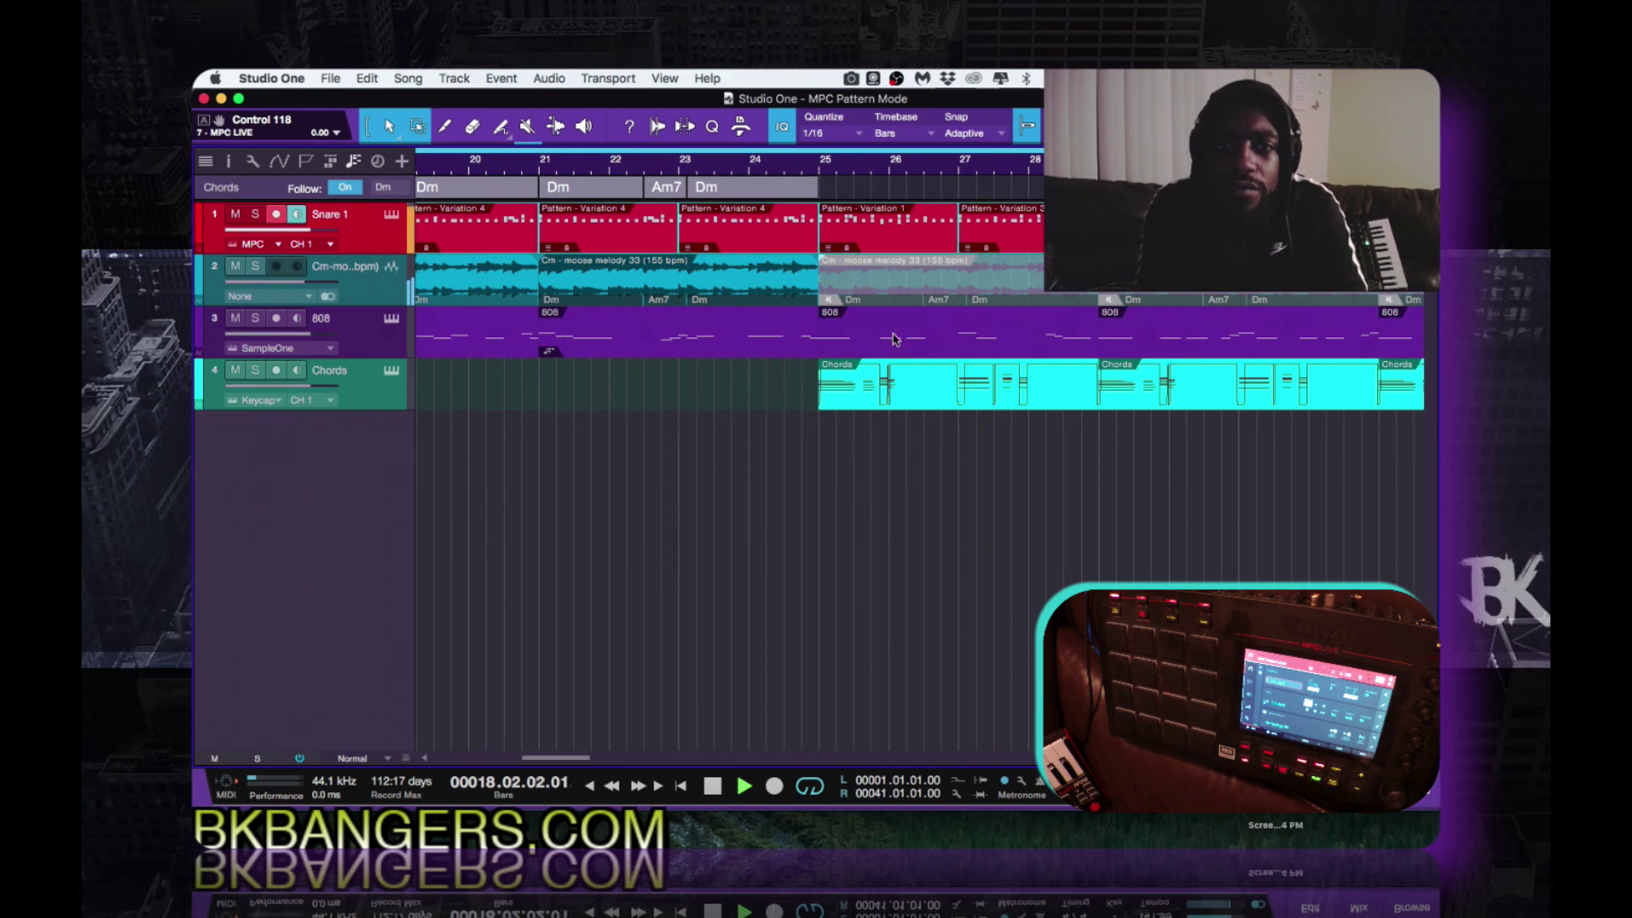
Step: Switch the Snare 1 pattern at bar 33 to Variation 2 while the arrangement plays
{"action": "scroll", "coordinate": [895, 339], "scroll_direction": "down", "scroll_amount": 4}
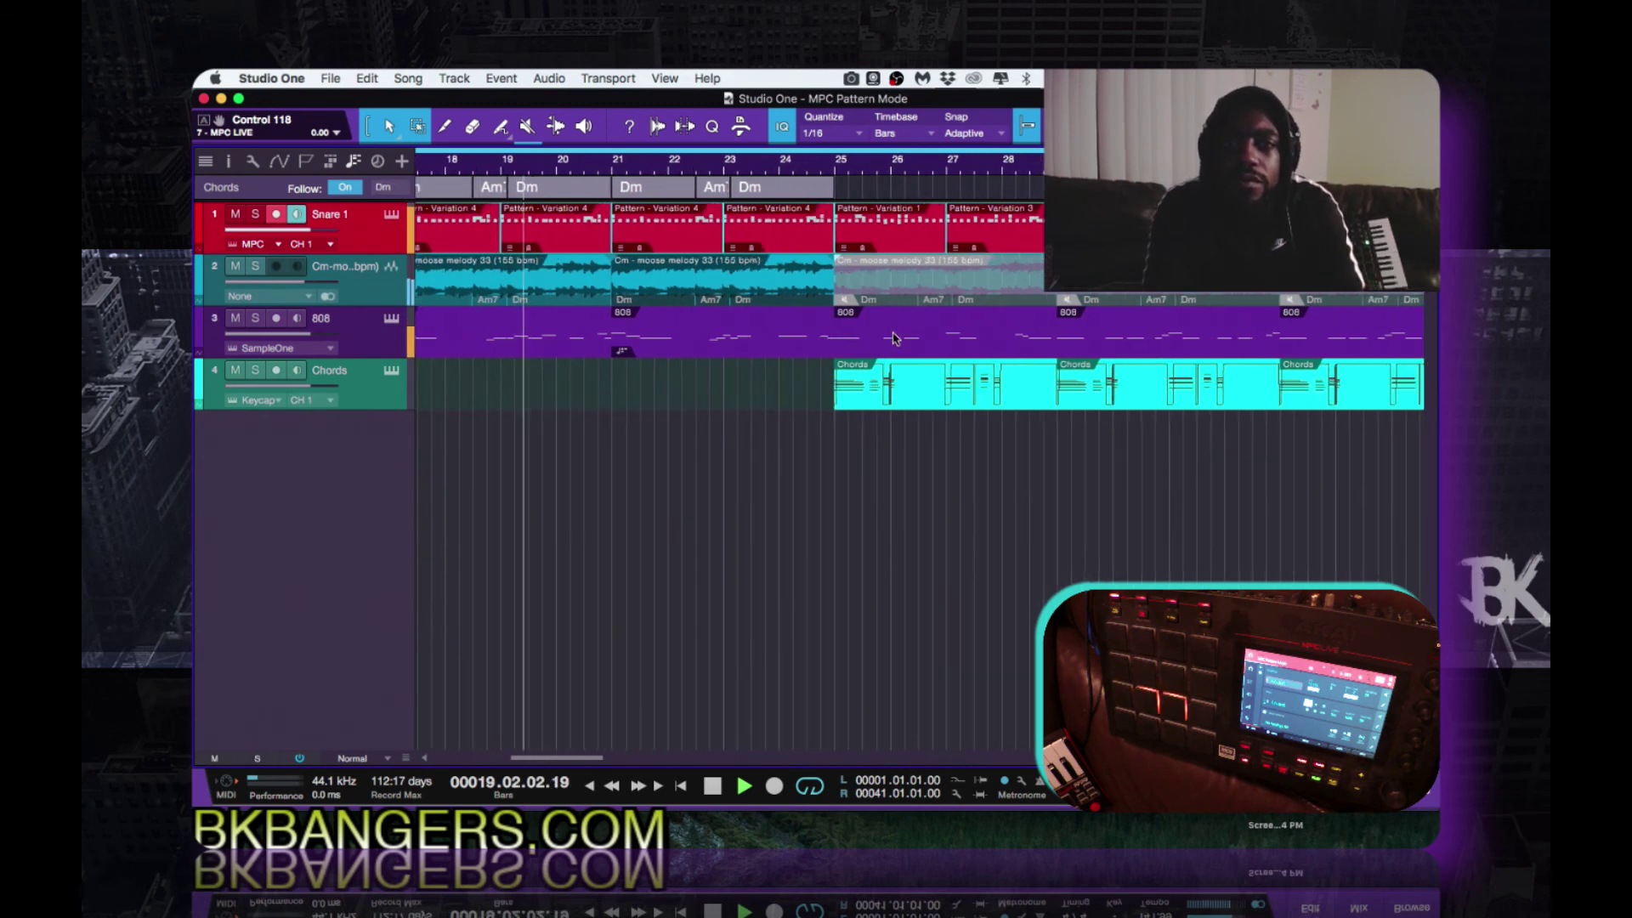
{"action": "scroll", "coordinate": [850, 333], "scroll_direction": "right", "scroll_amount": 5}
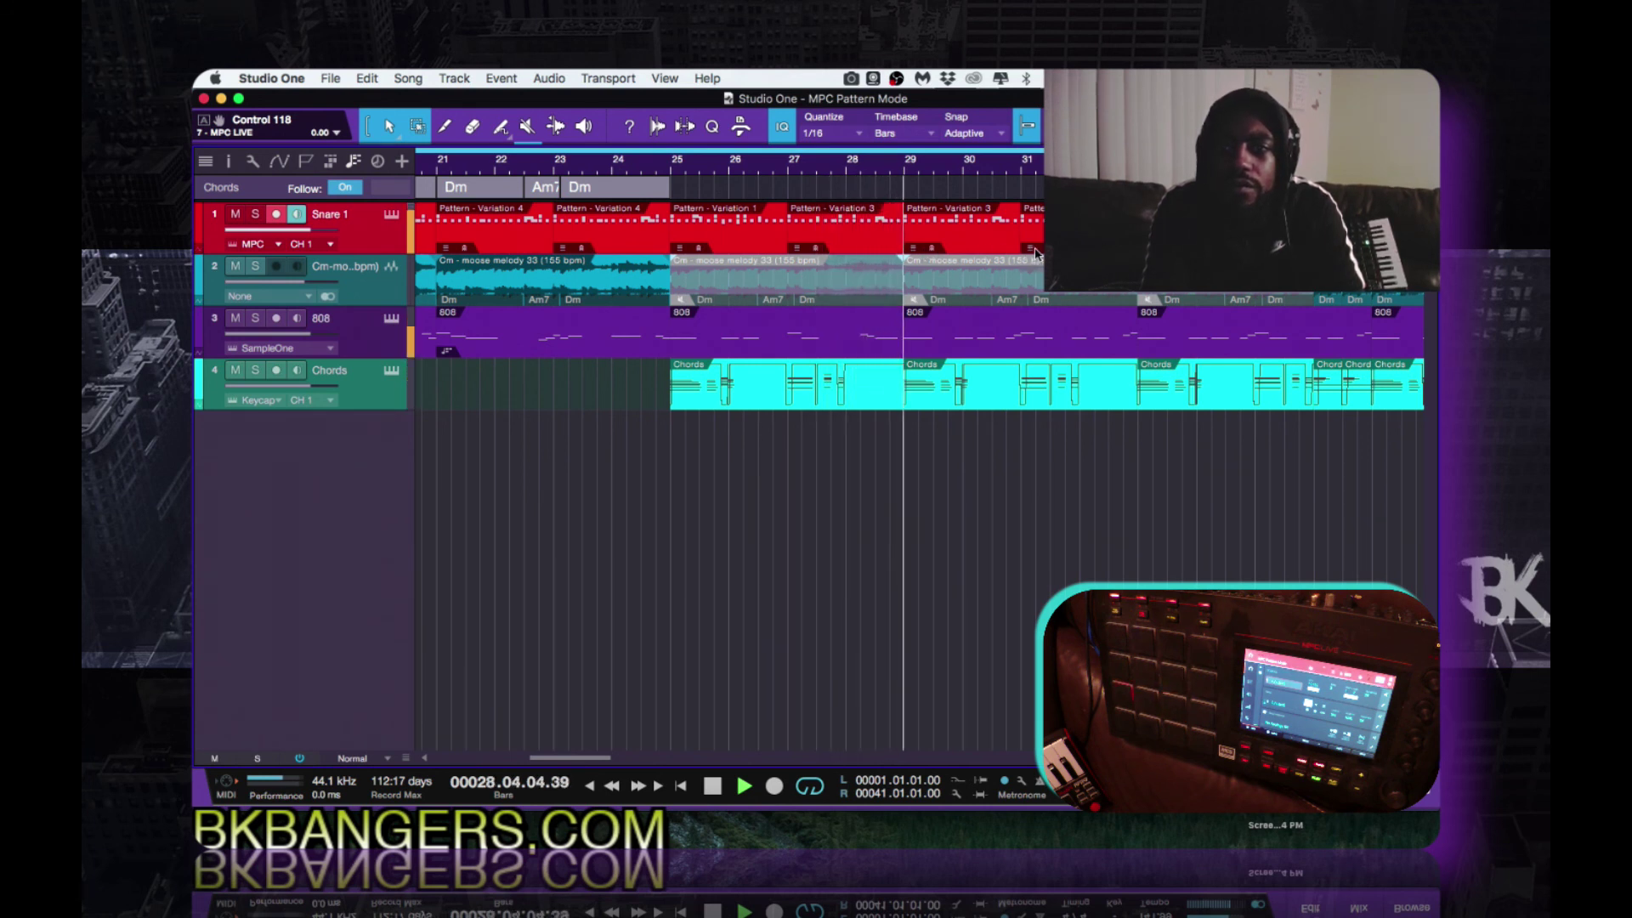
{"action": "left_click", "coordinate": [1148, 248]}
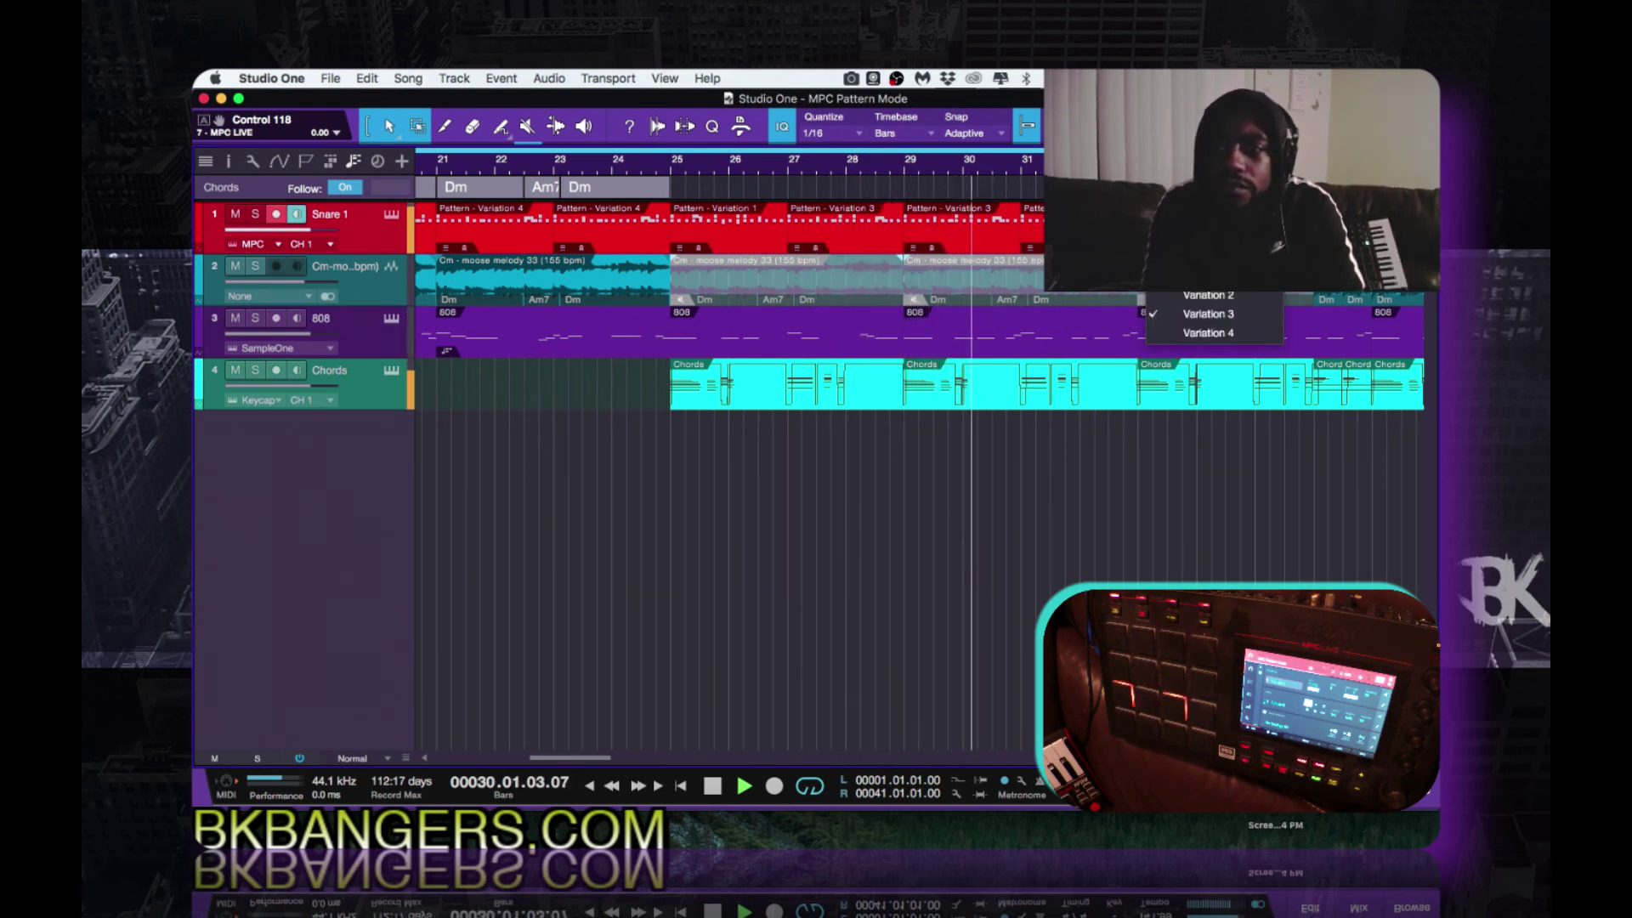
{"action": "left_click", "coordinate": [1183, 297]}
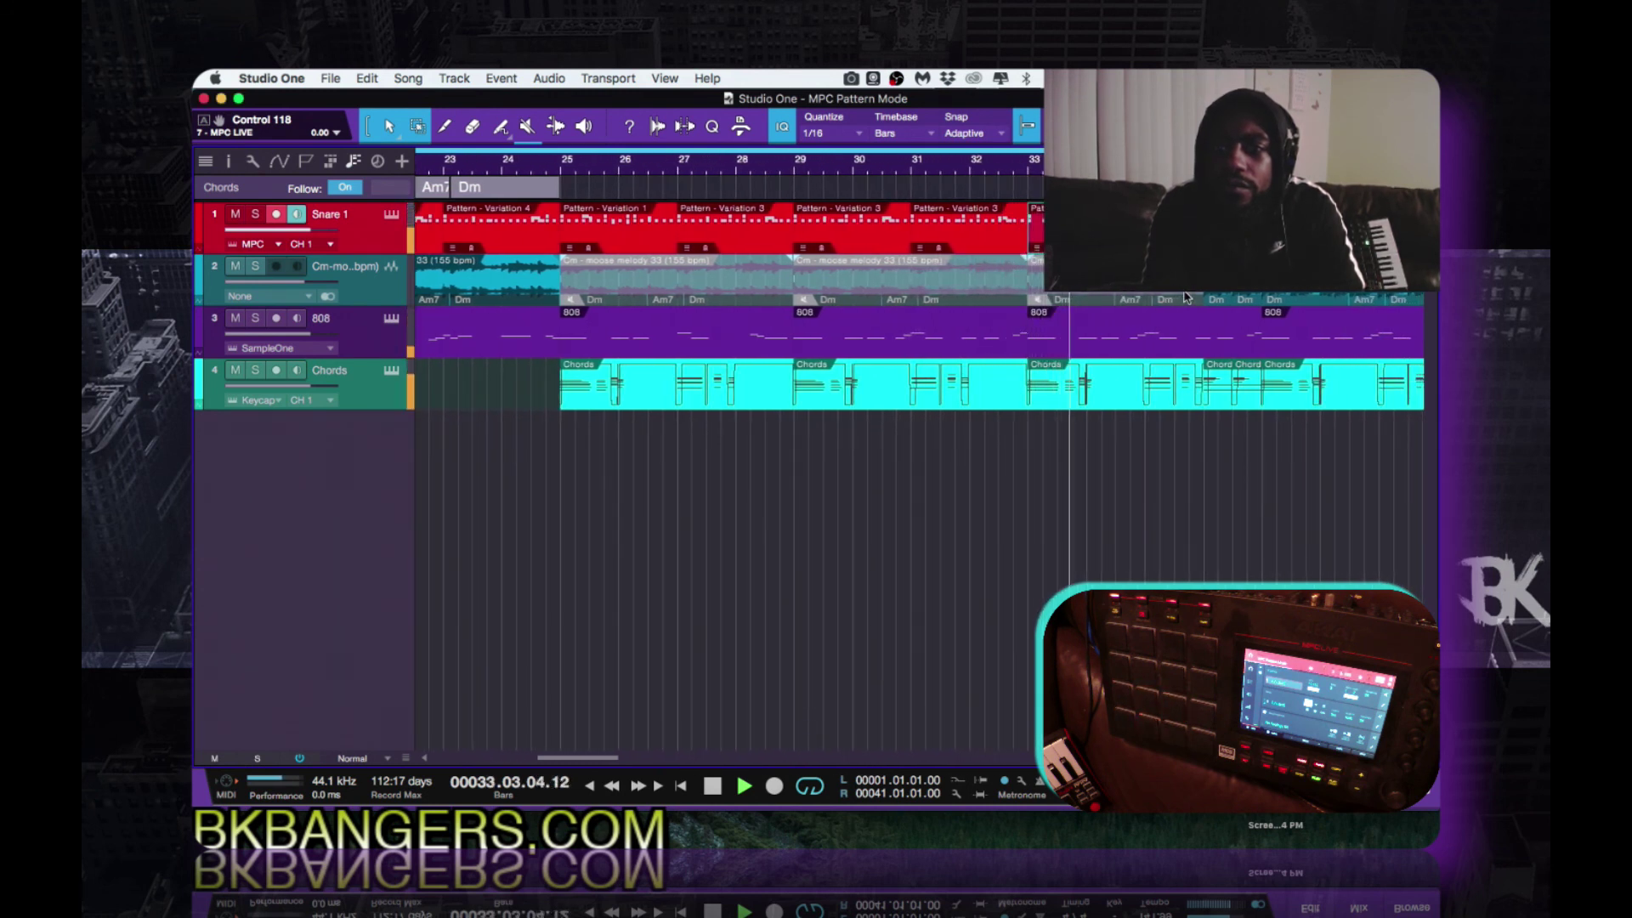
Step: Follow the playing arrangement through the end of the loop and again from its start, viewing all four tracks at wider and closer ranges
{"action": "key", "text": "w"}
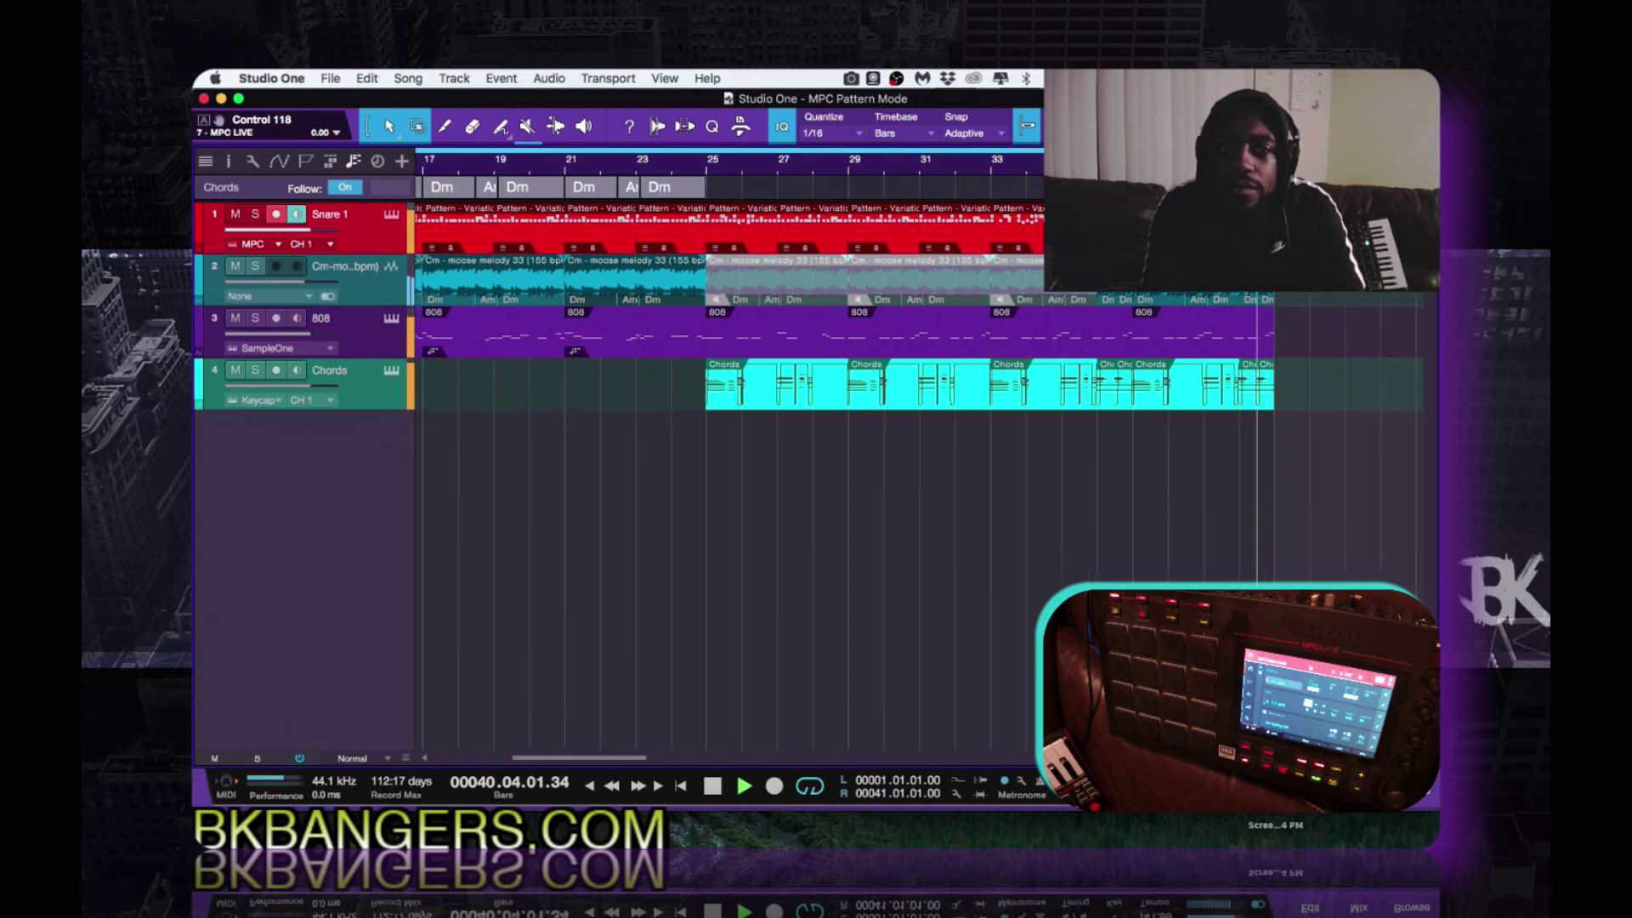
{"action": "key", "text": "w"}
{"action": "key", "text": "w"}
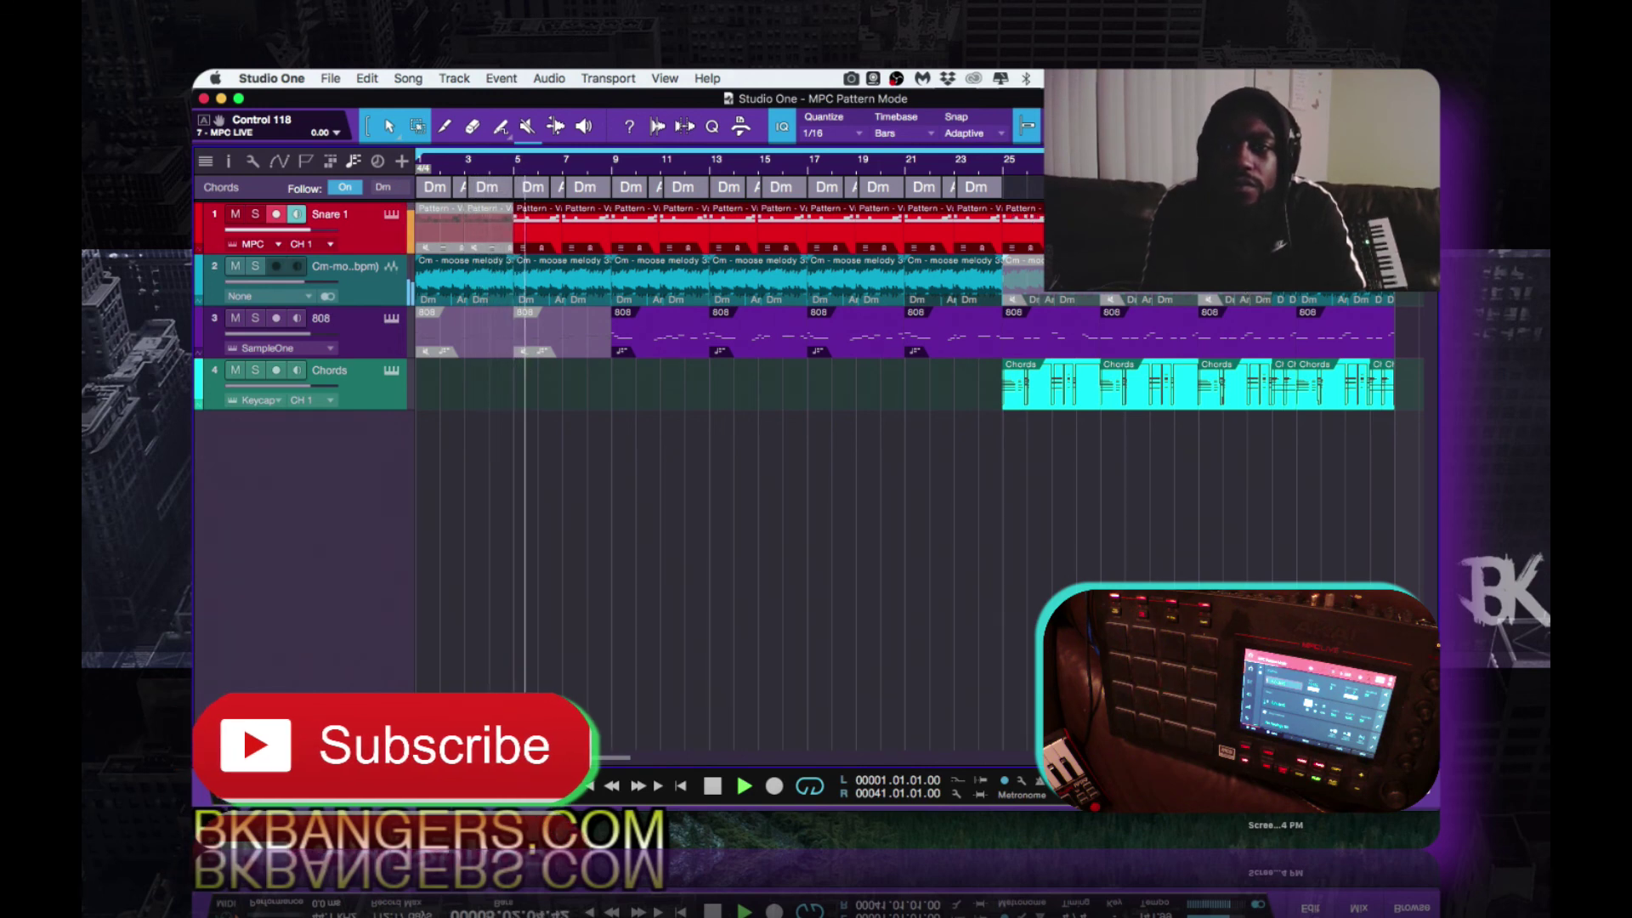
{"action": "key", "text": "e"}
{"action": "key", "text": "e"}
{"action": "key", "text": "e"}
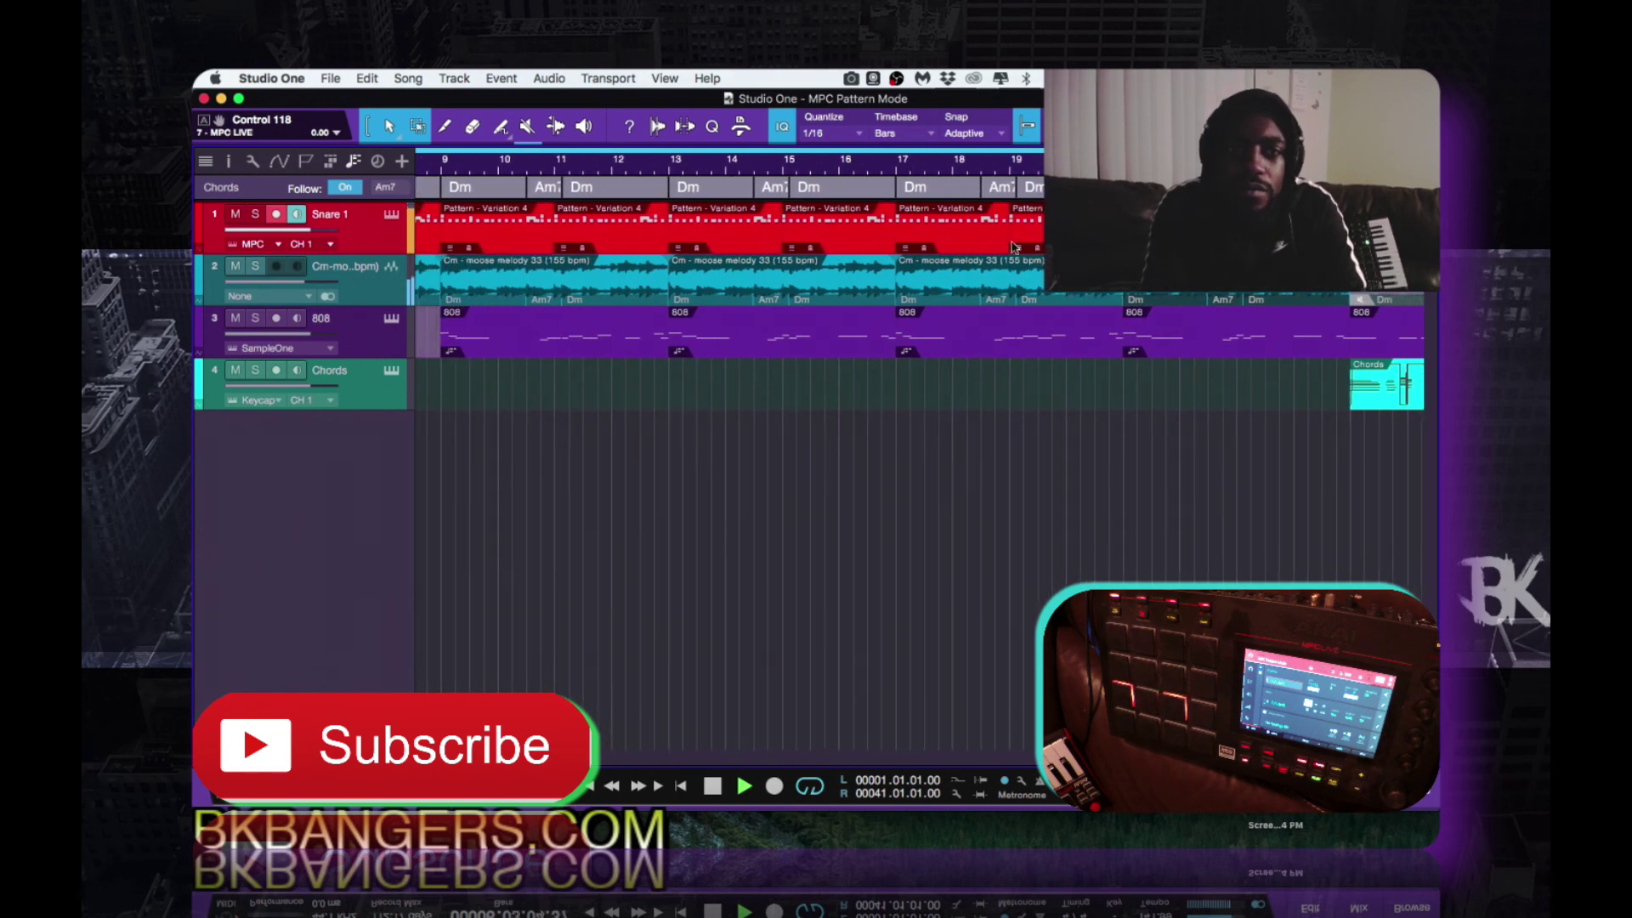
{"action": "key", "text": "w"}
{"action": "key", "text": "w"}
{"action": "key", "text": "w"}
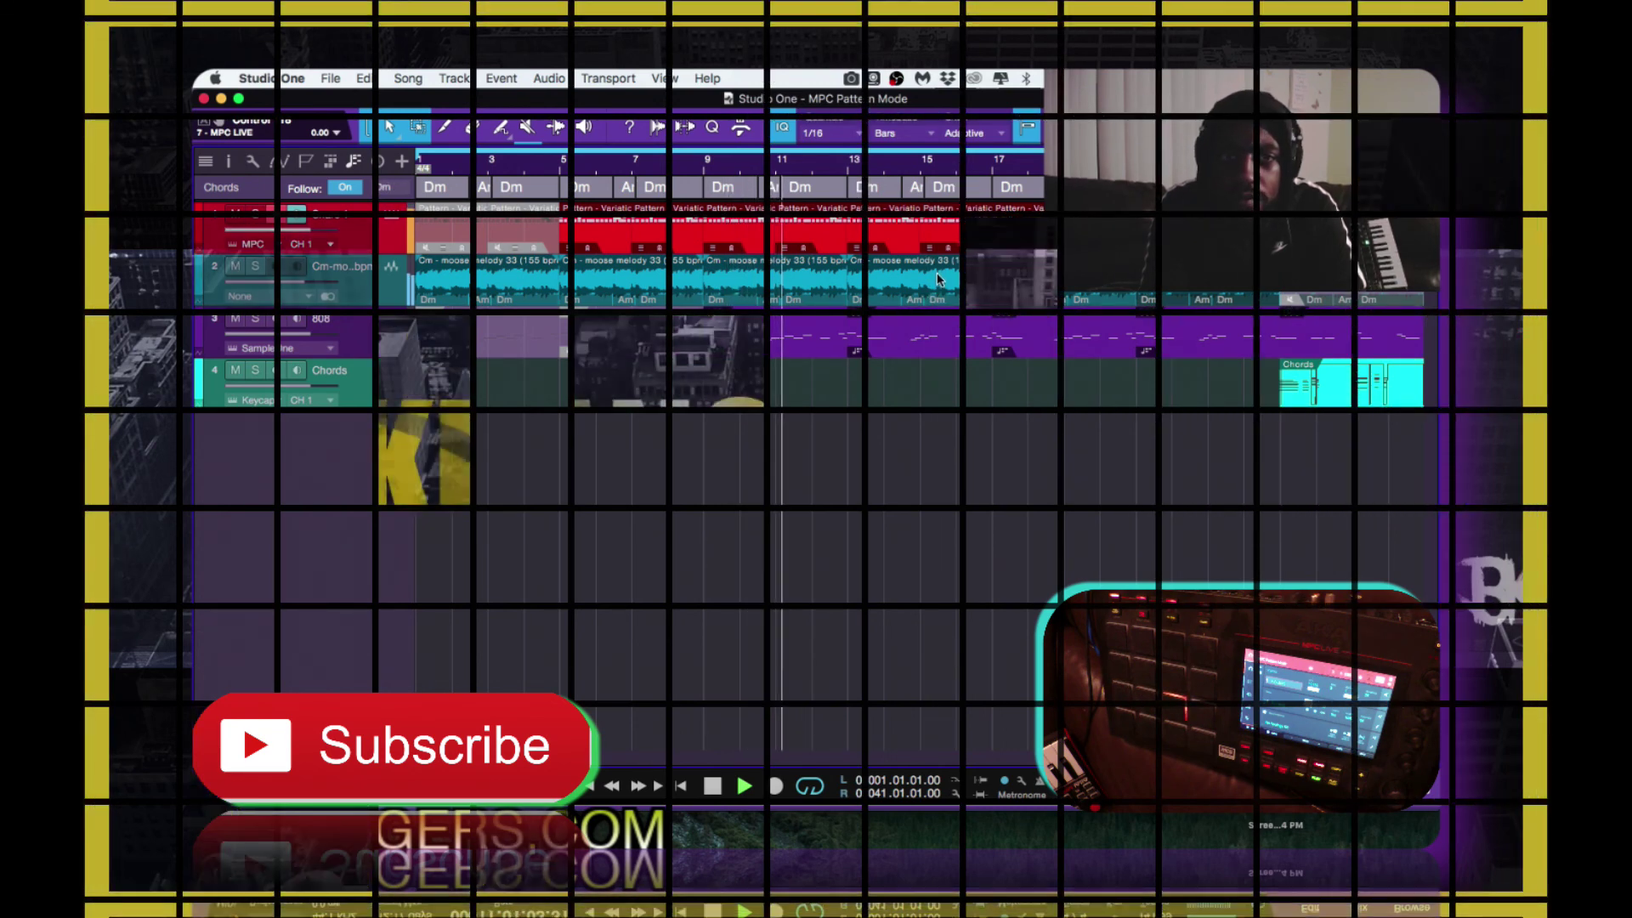
{"action": "key", "text": "w"}
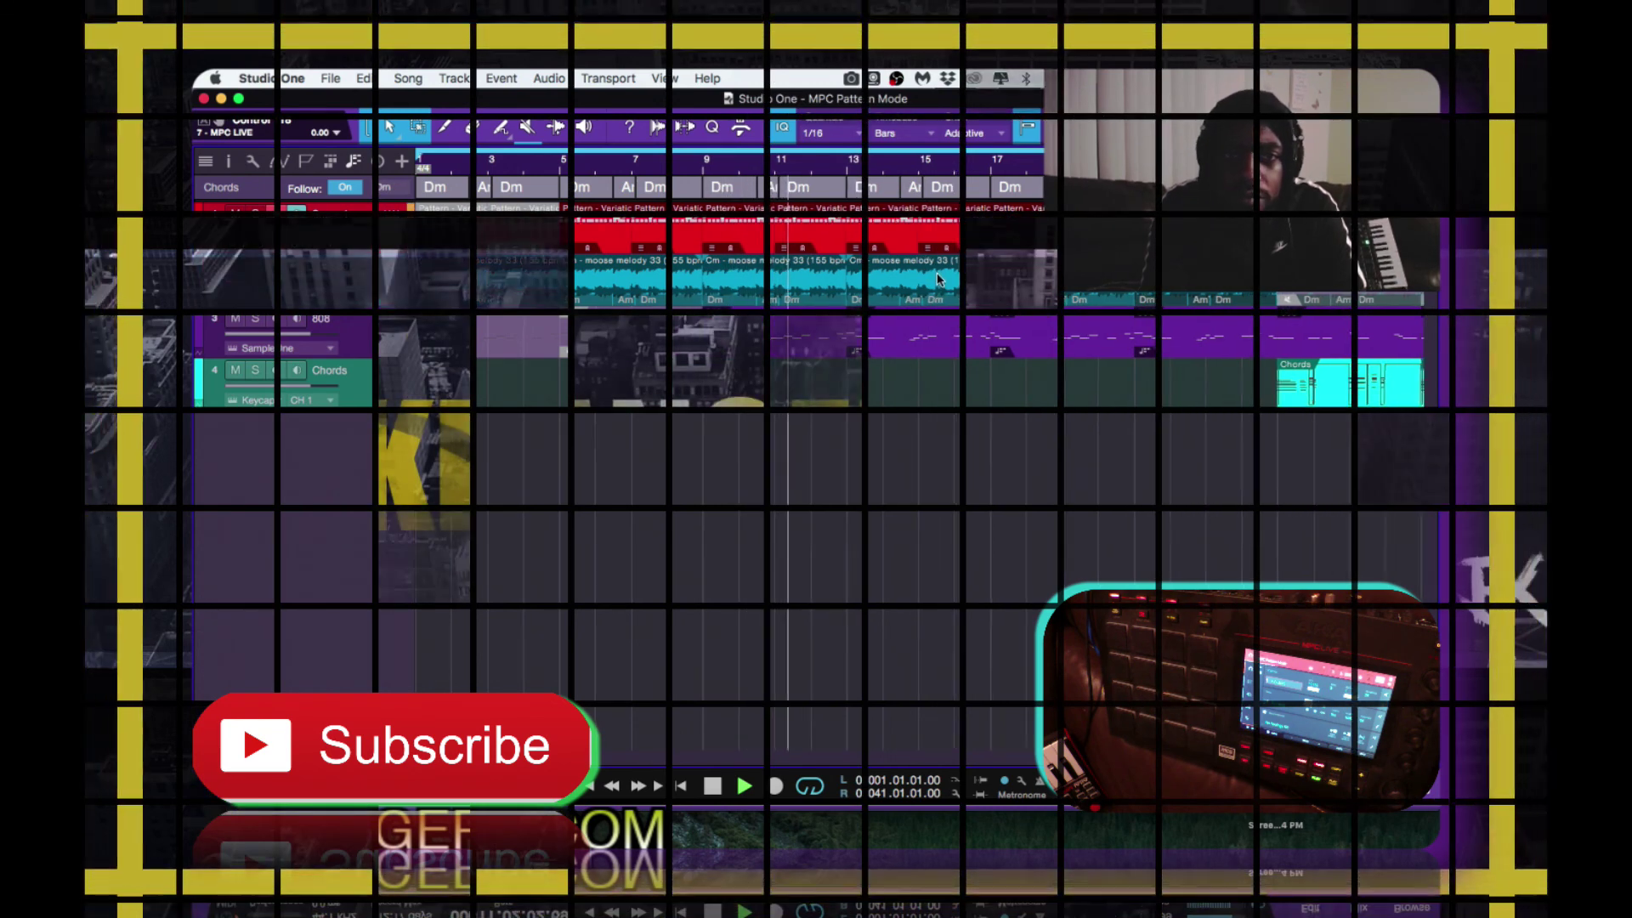